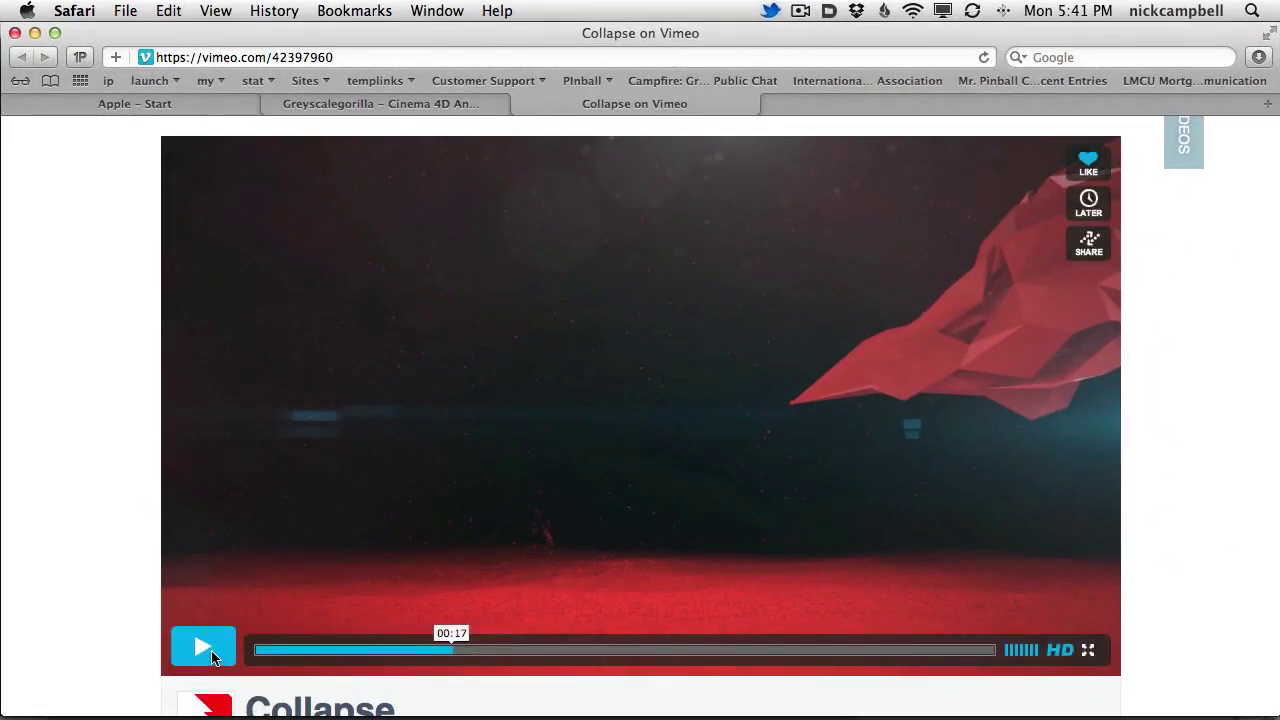
# - Play the Collapse reference video on Vimeo, pause it at 00:23, and switch to the Greyscalegorilla blog tab
pyautogui.click(205, 651)
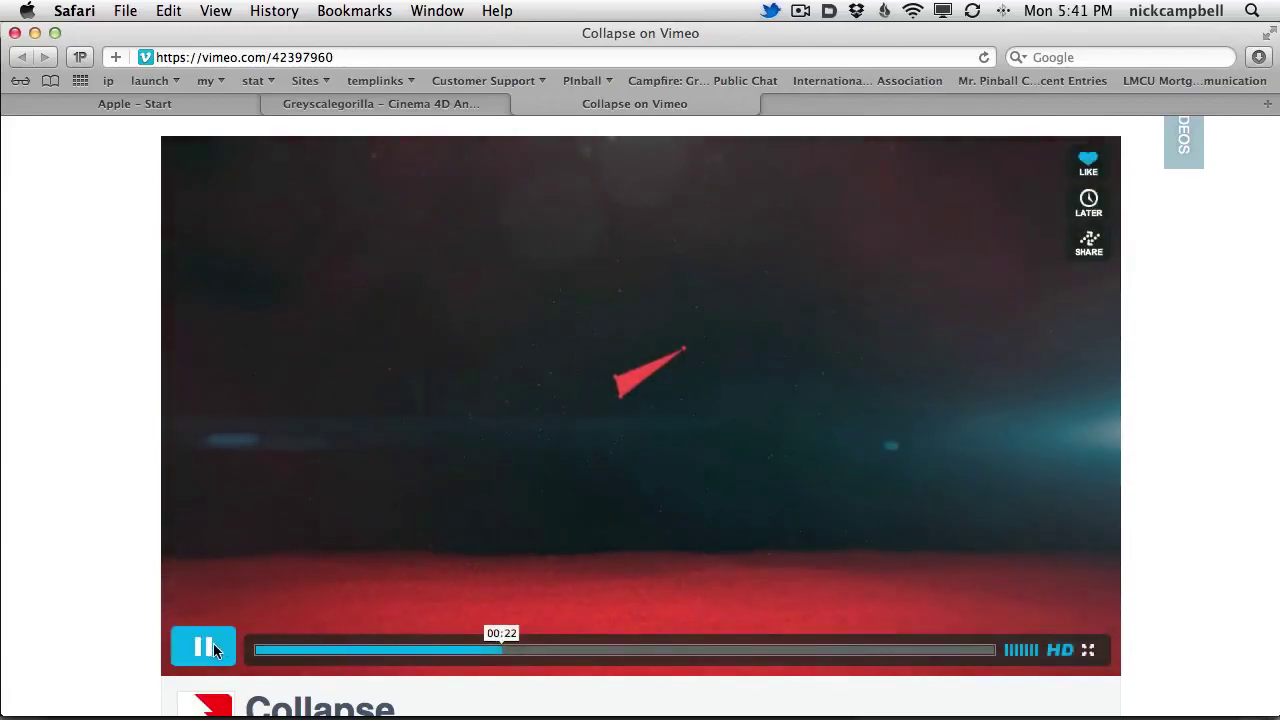
pyautogui.click(213, 645)
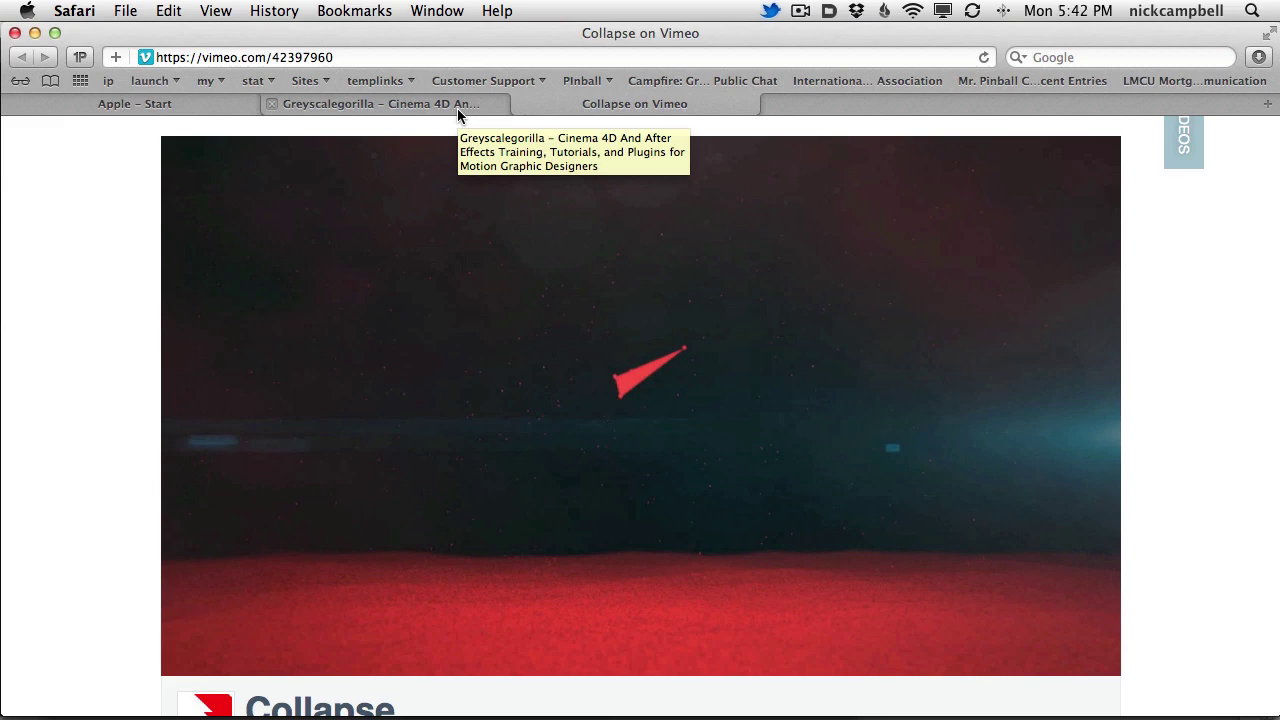
pyautogui.click(366, 104)
# - Switch to Cinema 4D and drag the viewport divider right to widen the 3D view
pyautogui.press('super+Tab')
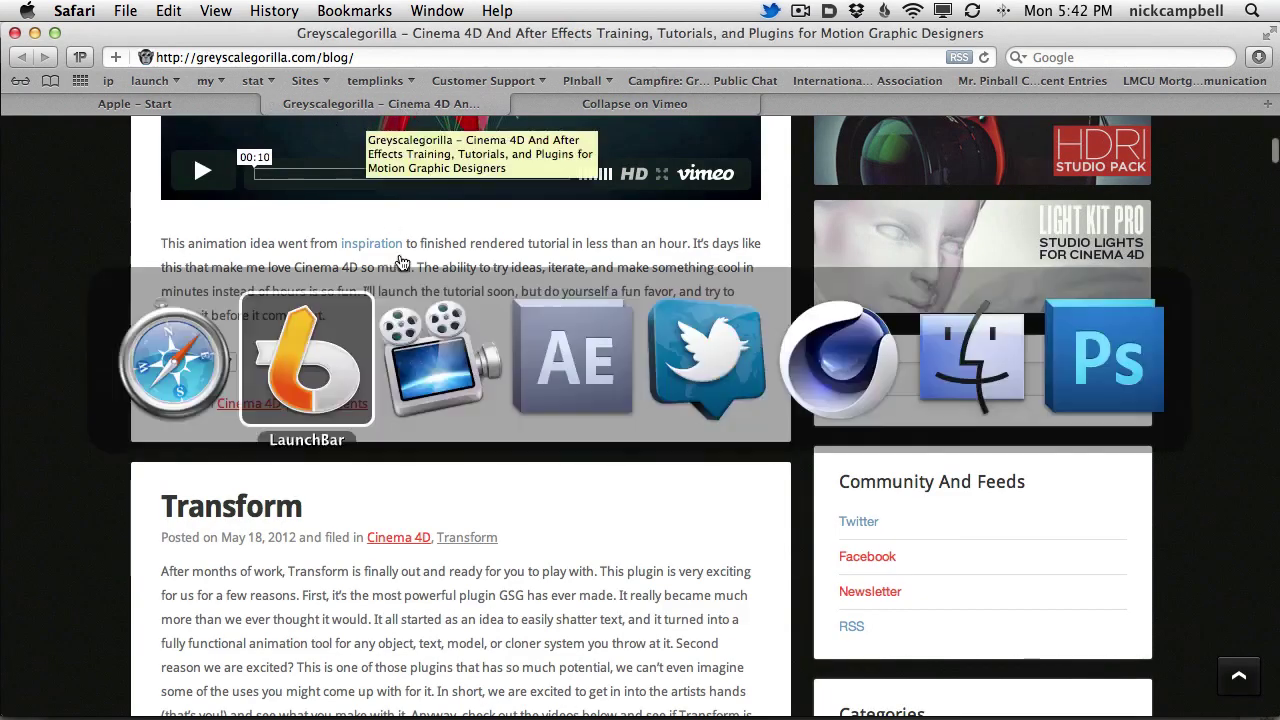
pyautogui.press('super+Tab')
pyautogui.press('super+Tab')
pyautogui.press('super+Tab')
pyautogui.press('super+Tab')
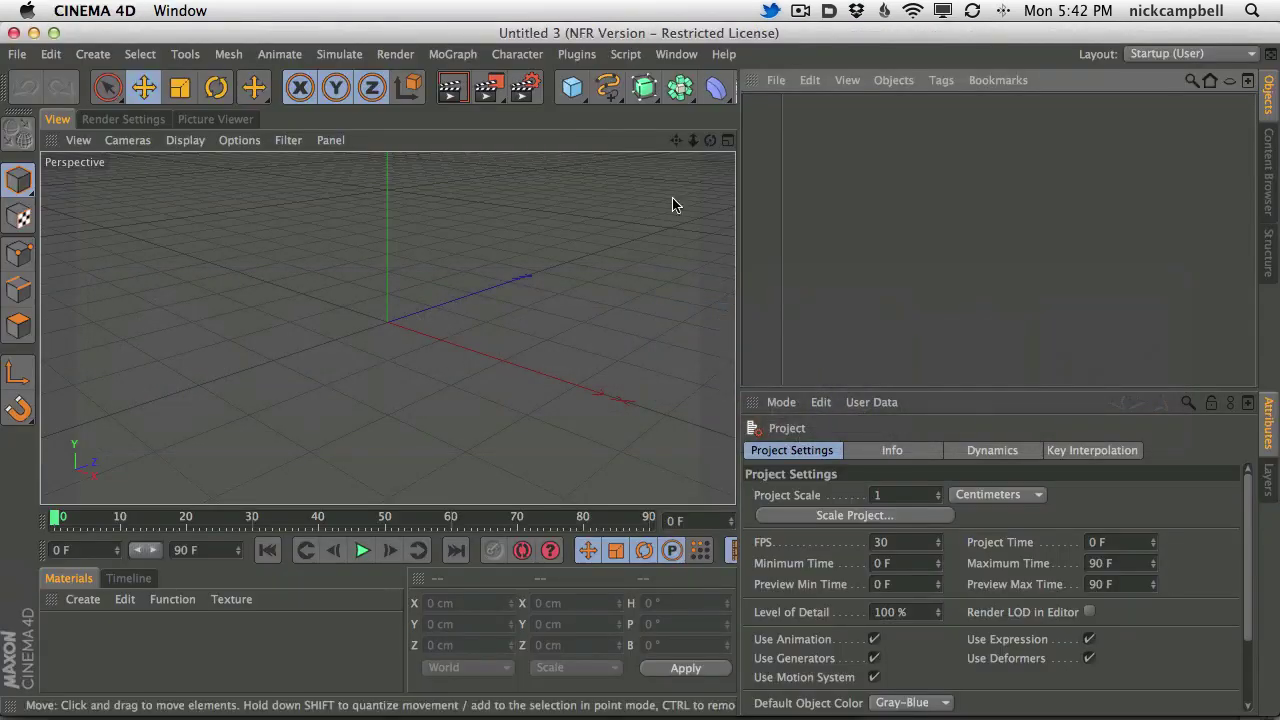
pyautogui.moveTo(738, 132); pyautogui.dragTo(843, 132)
# - Add a Bend deformer to the Untitled 3 scene, then delete it so the scene is empty
pyautogui.click(722, 94)
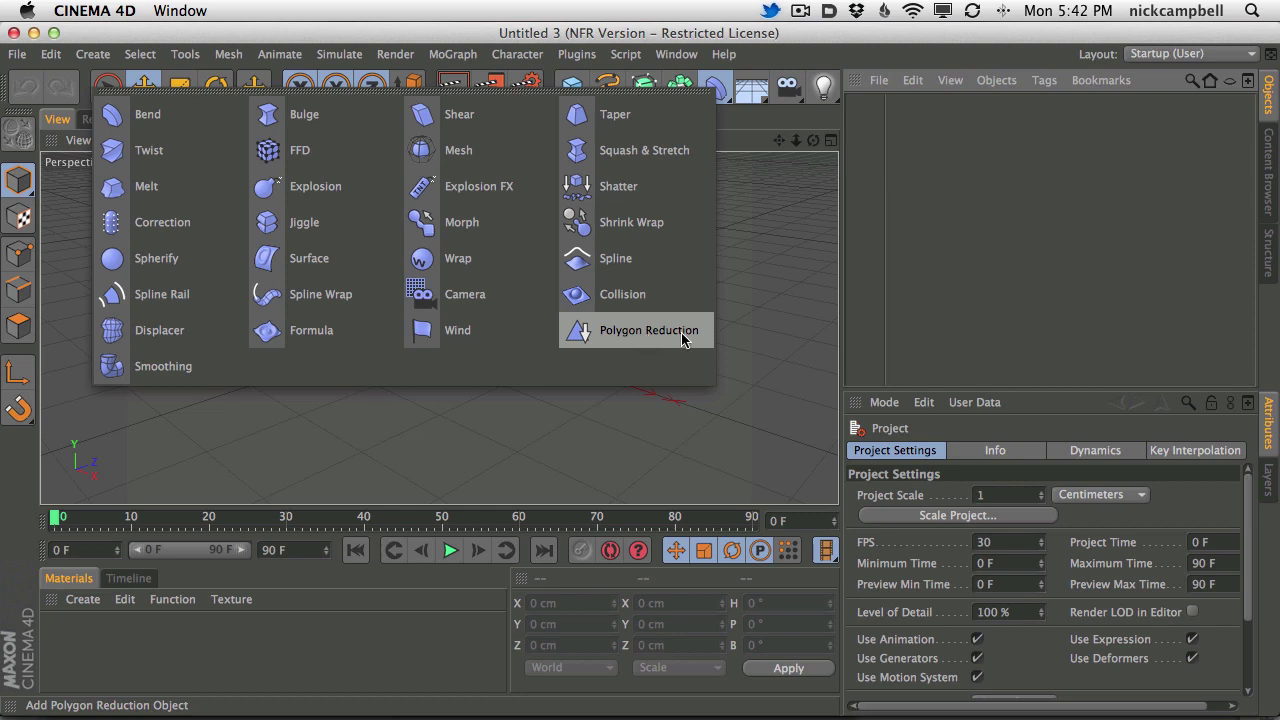
pyautogui.press('super+Tab')
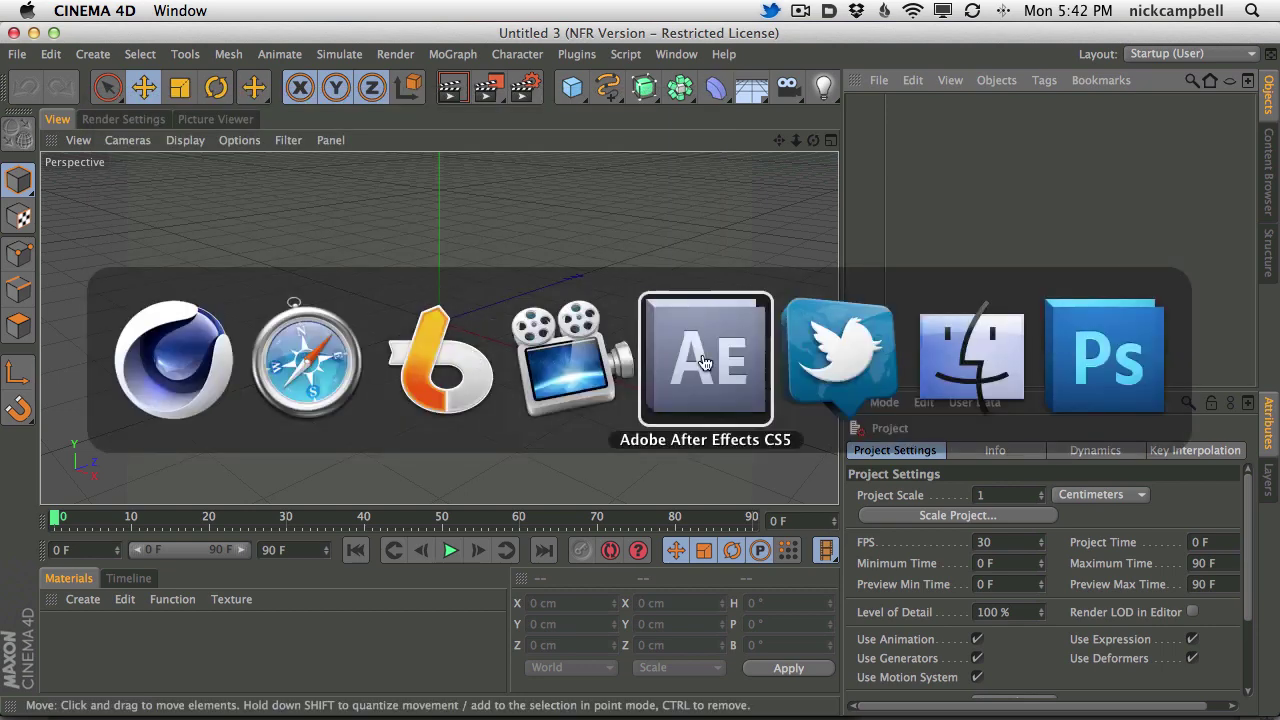
pyautogui.click(325, 373)
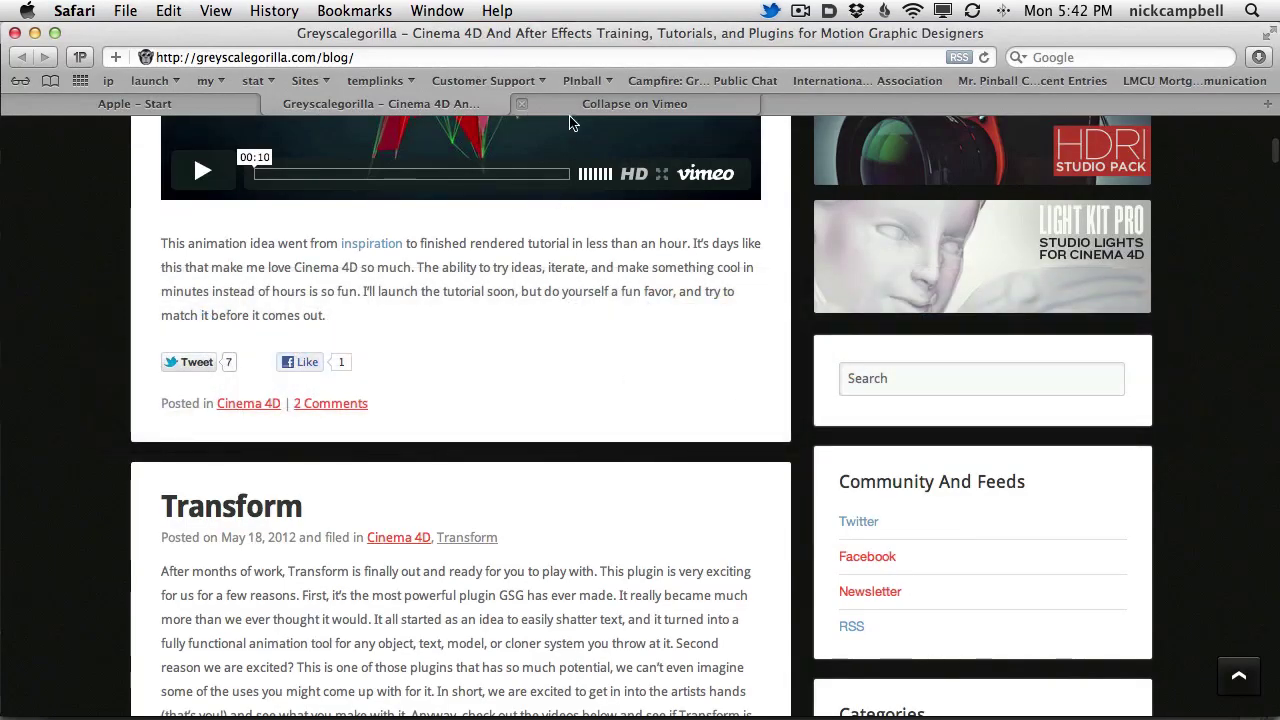
pyautogui.press('super+Tab')
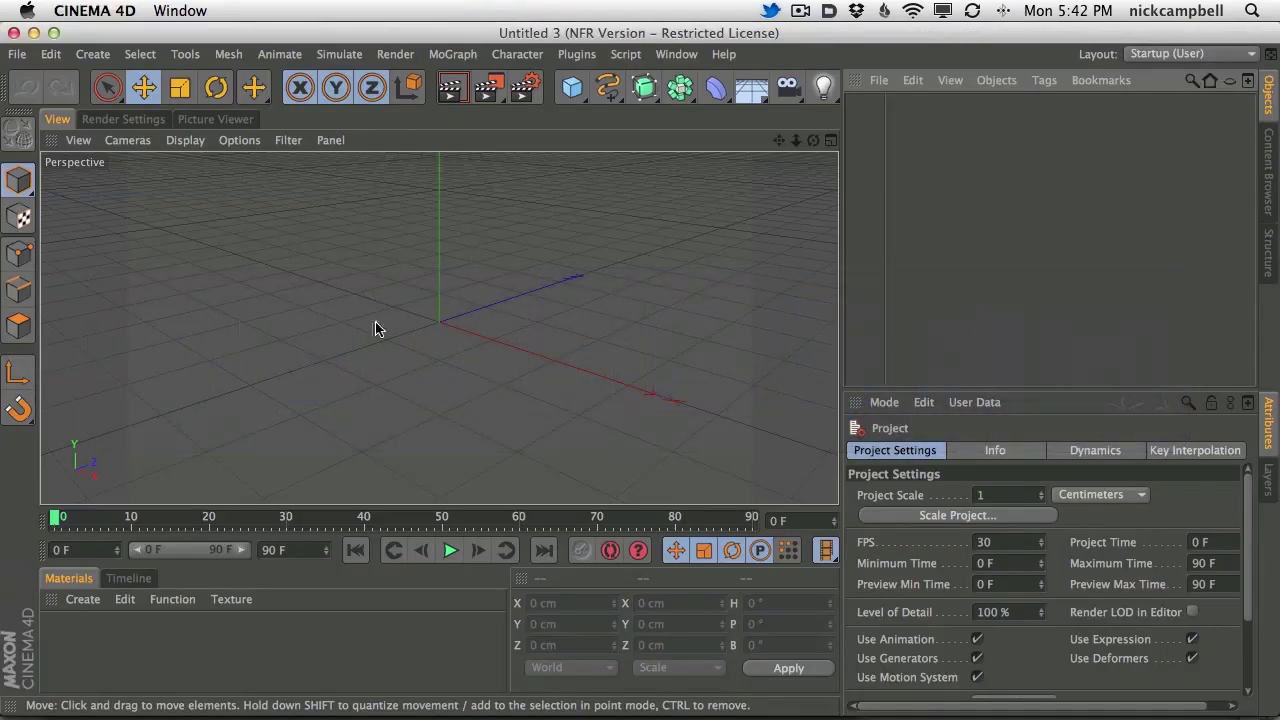
pyautogui.click(724, 100)
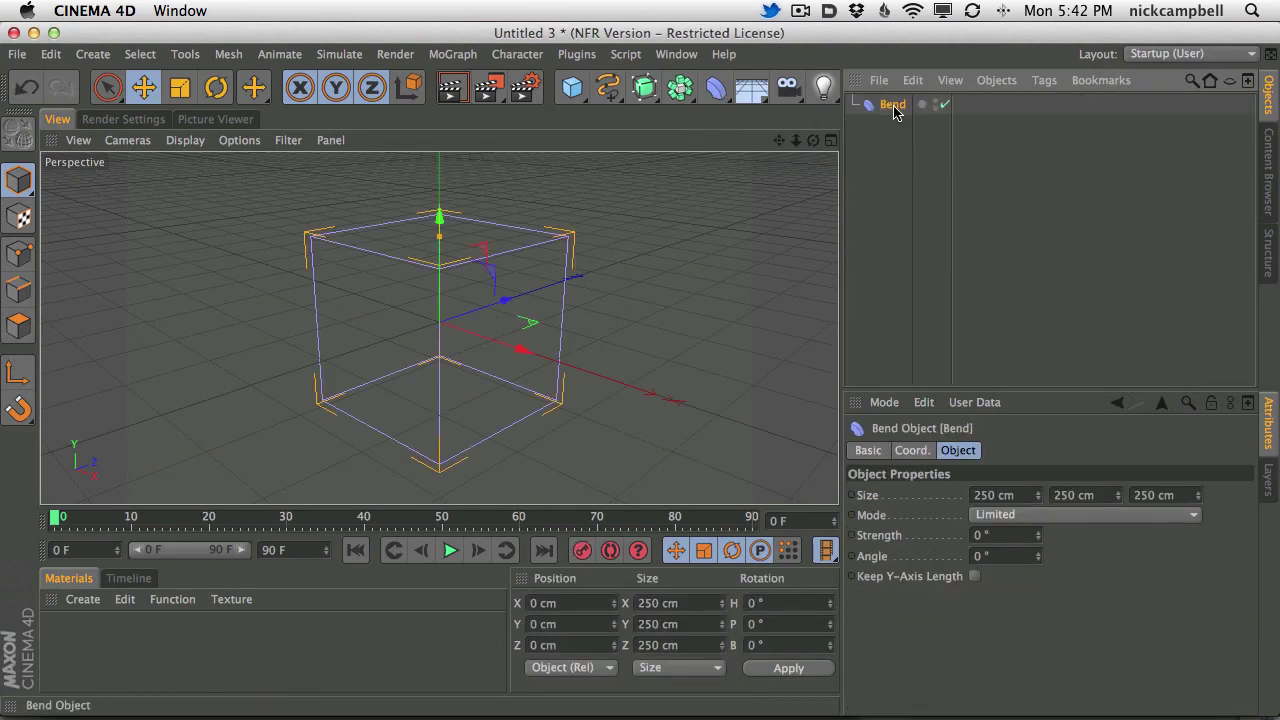
pyautogui.press('Delete')
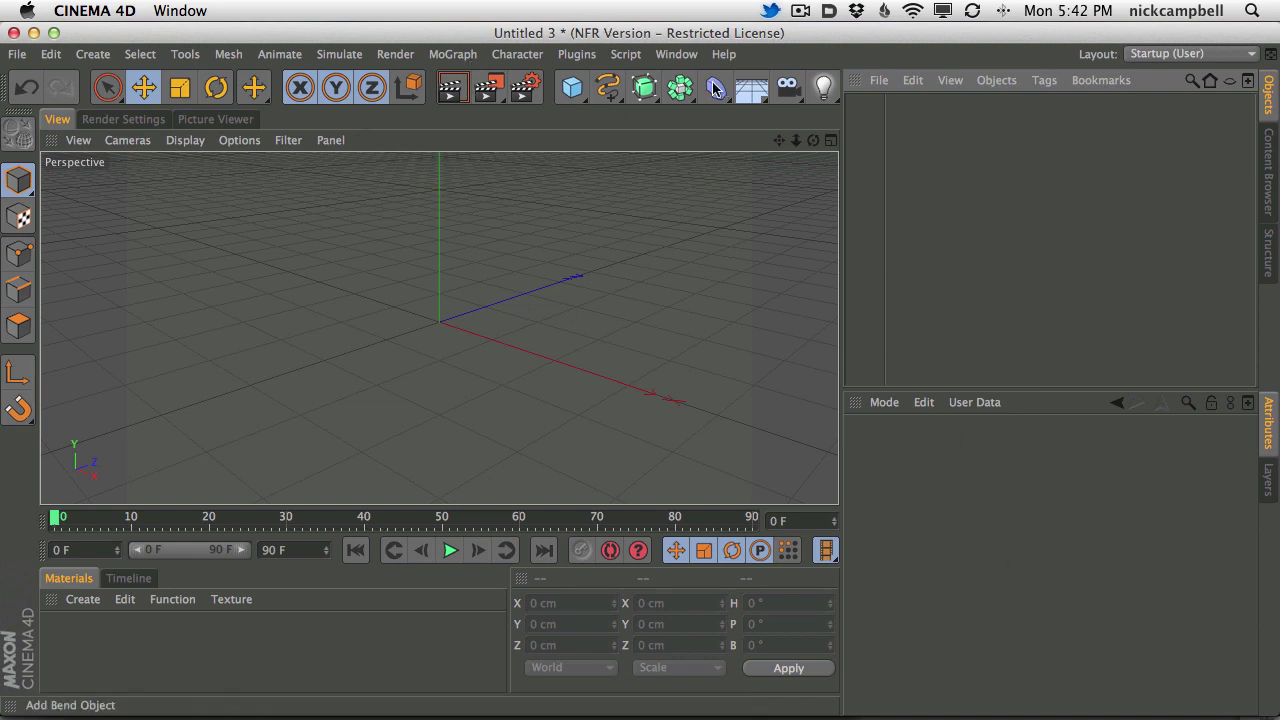
# - Add a Sphere (radius 100 cm, 24 segments), set its Type to Icosahedron, and orbit to a level view
pyautogui.click(576, 88)
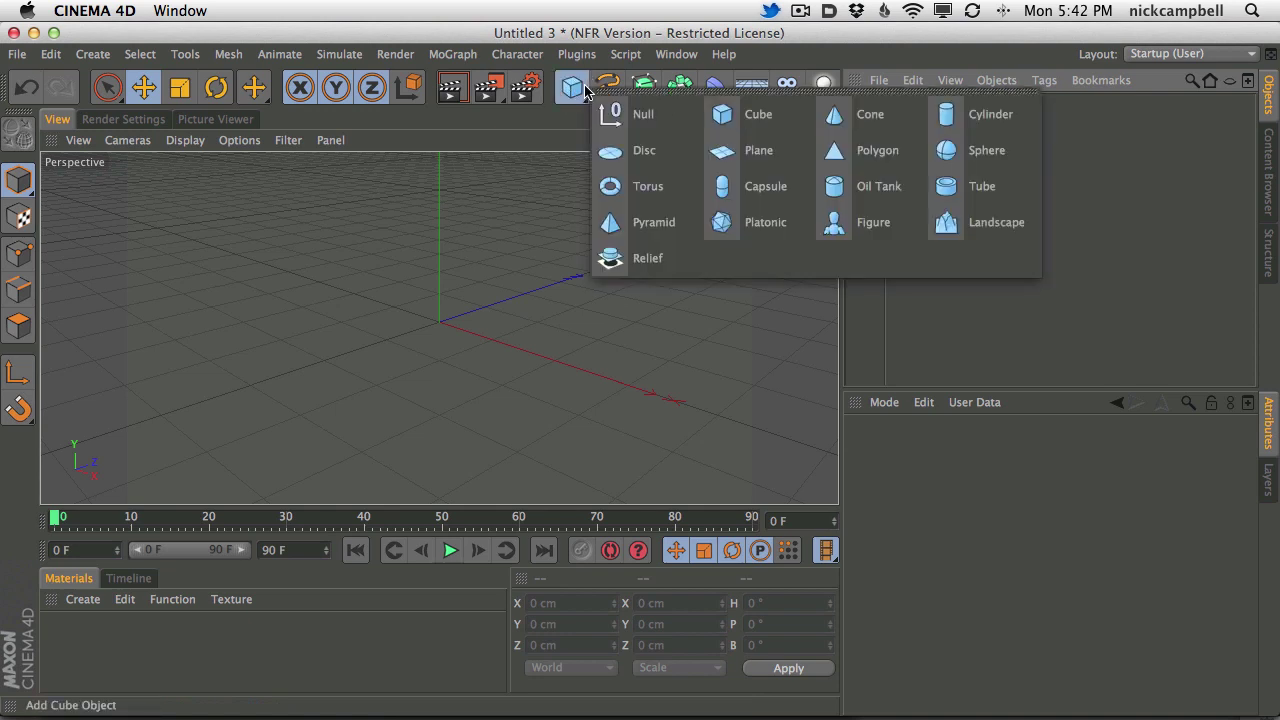
pyautogui.click(985, 150)
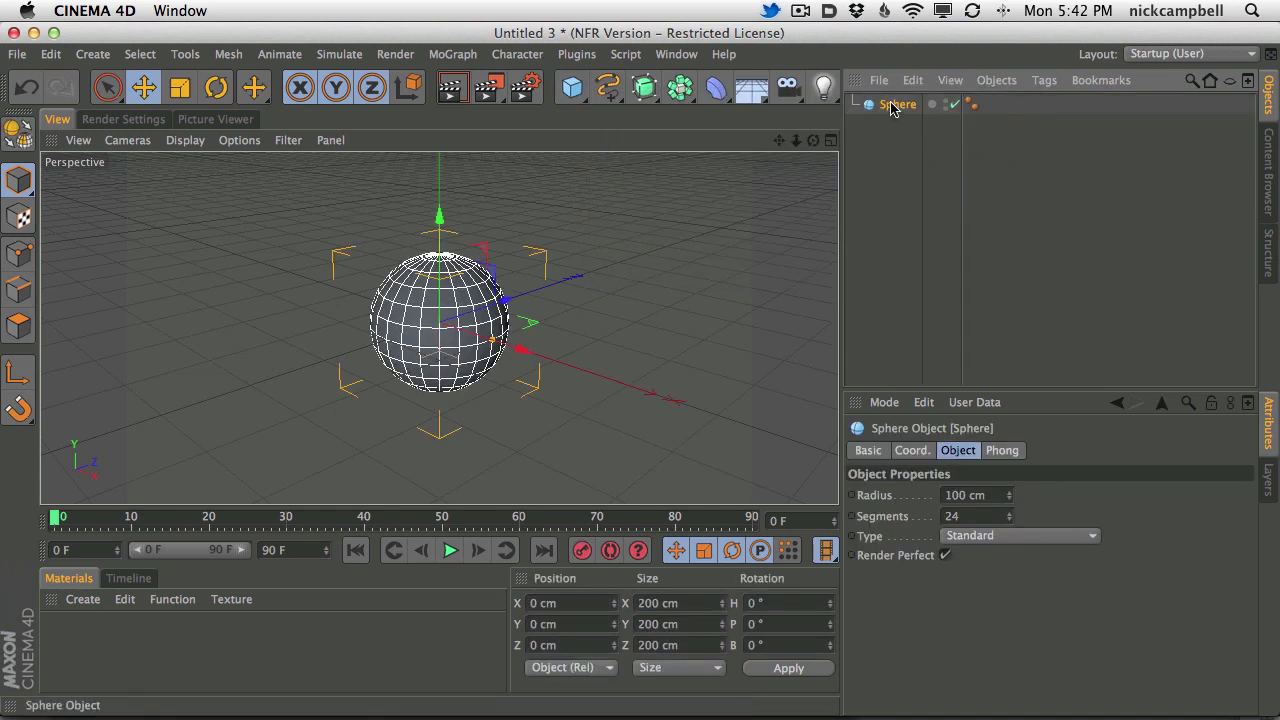
pyautogui.click(968, 540)
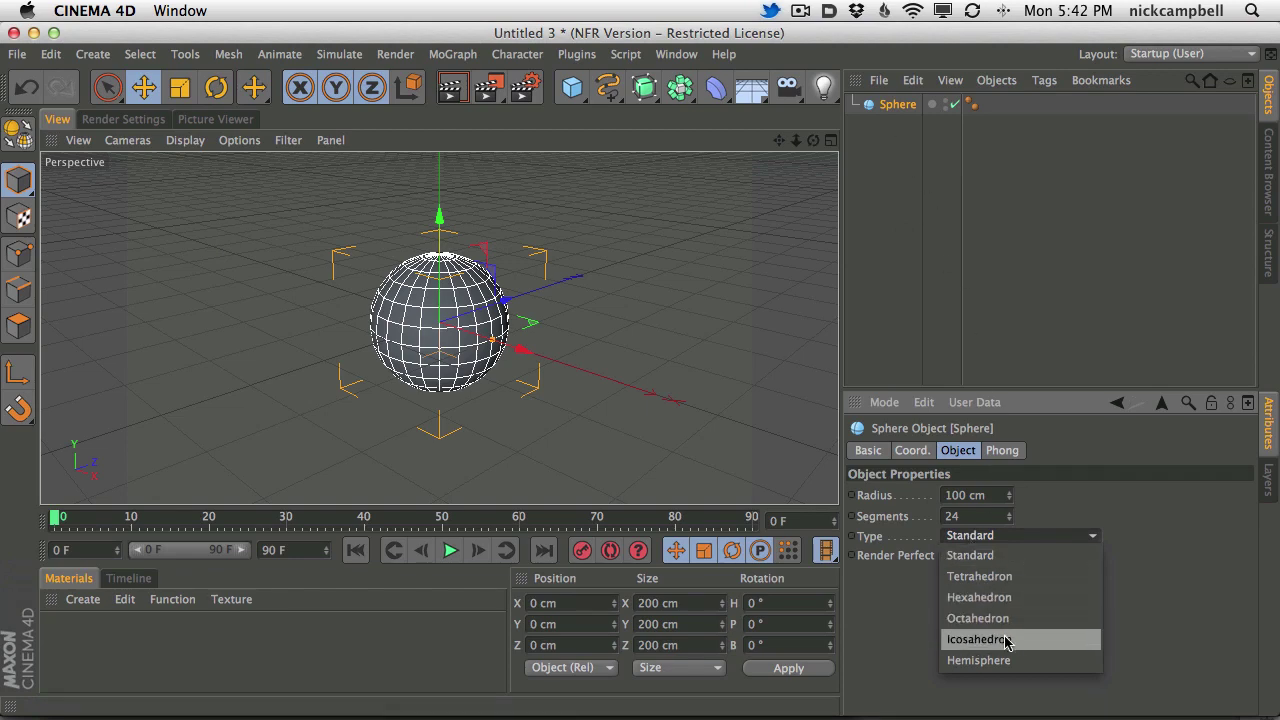
pyautogui.click(450, 305)
pyautogui.scroll(3, 500, 300)
pyautogui.keyDown('alt'); pyautogui.moveTo(500, 300); pyautogui.dragTo(441, 311, button='middle'); pyautogui.keyUp('alt')
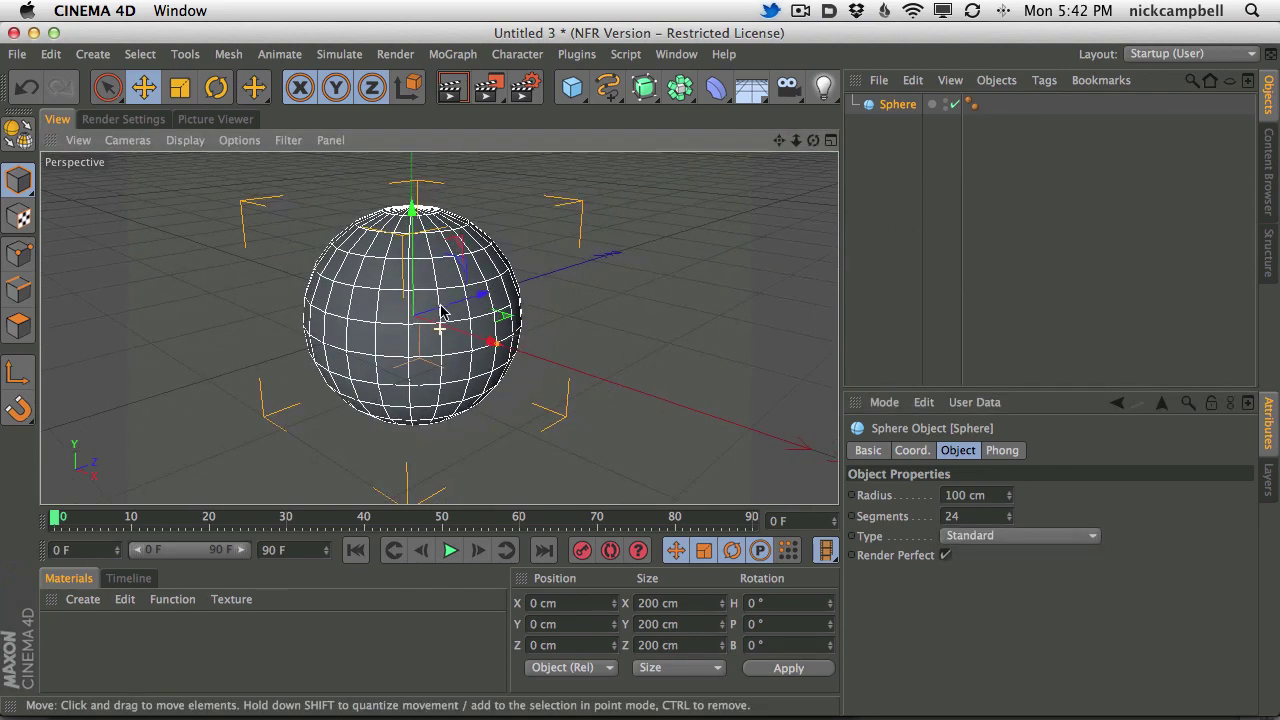
pyautogui.click(987, 537)
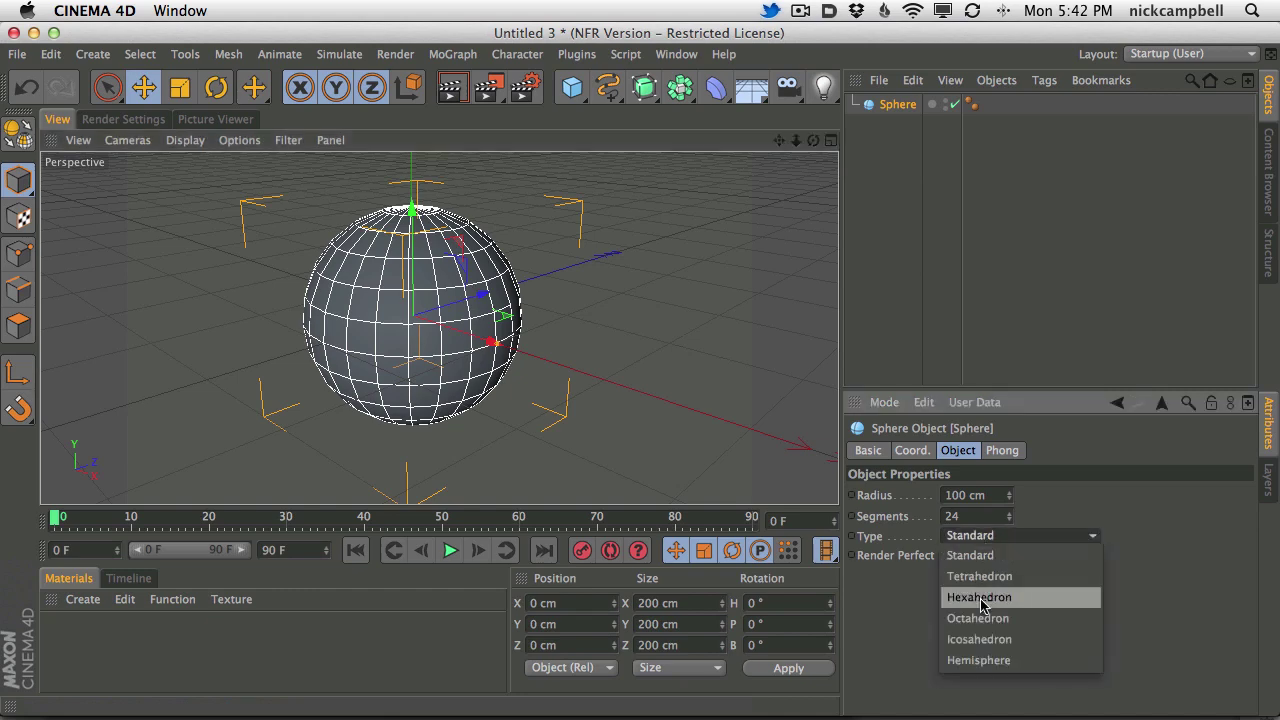
pyautogui.click(995, 638)
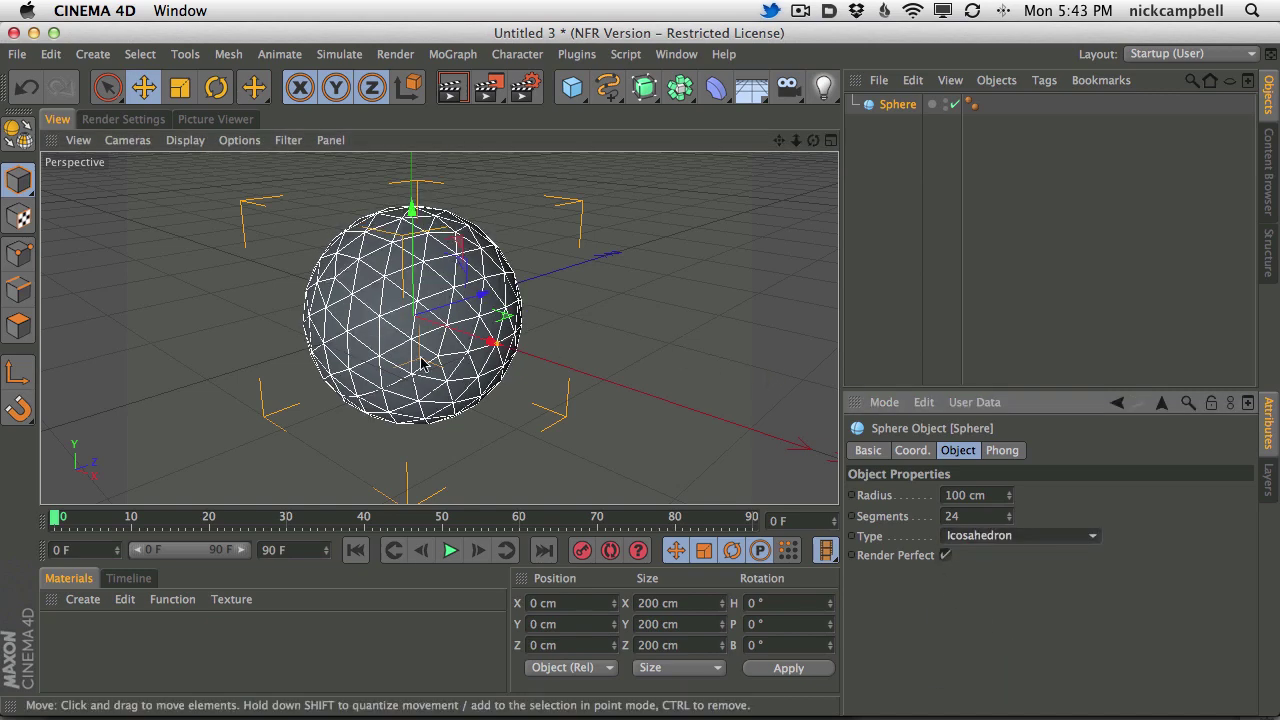
pyautogui.moveTo(425, 362)
pyautogui.keyDown('alt'); pyautogui.mouseDown()
pyautogui.moveTo(434, 258)
pyautogui.moveTo(470, 300)
pyautogui.mouseUp(); pyautogui.keyUp('alt')
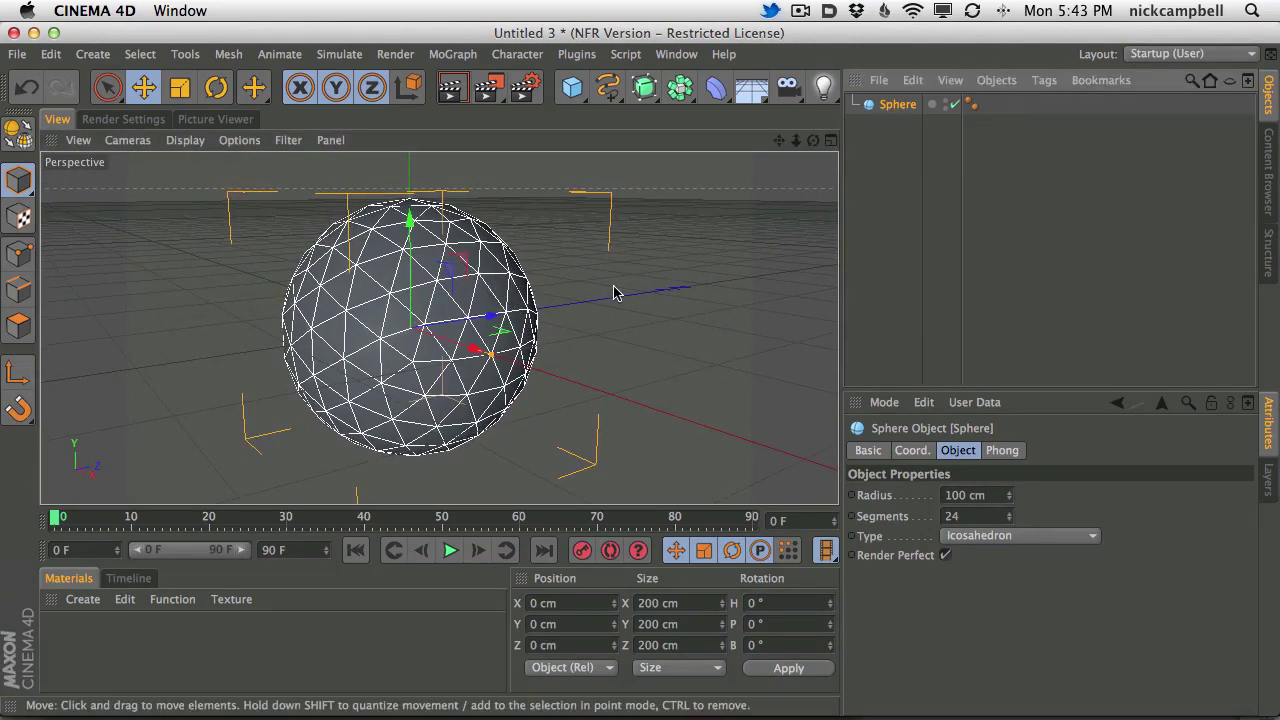
pyautogui.click(716, 88)
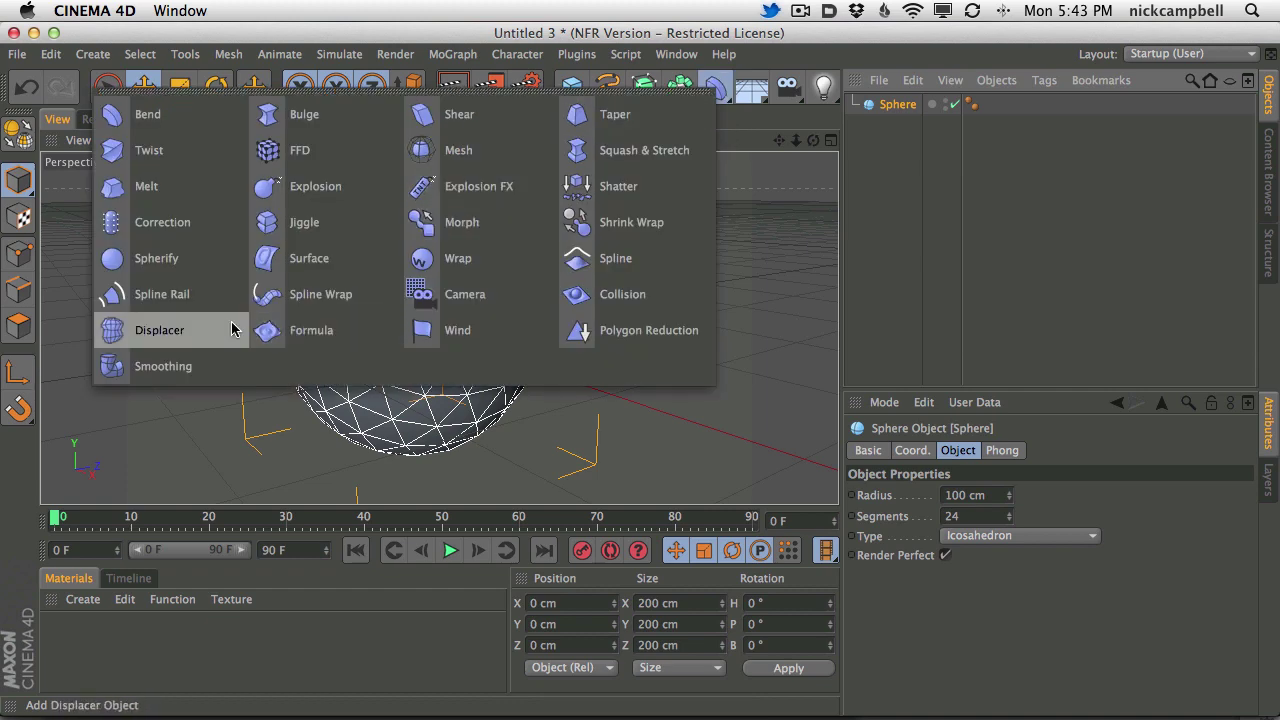
# - Add a Displacer deformer as a child of the Sphere and widen the 3D view further
pyautogui.keyDown('alt'); pyautogui.click(157, 338); pyautogui.keyUp('alt')
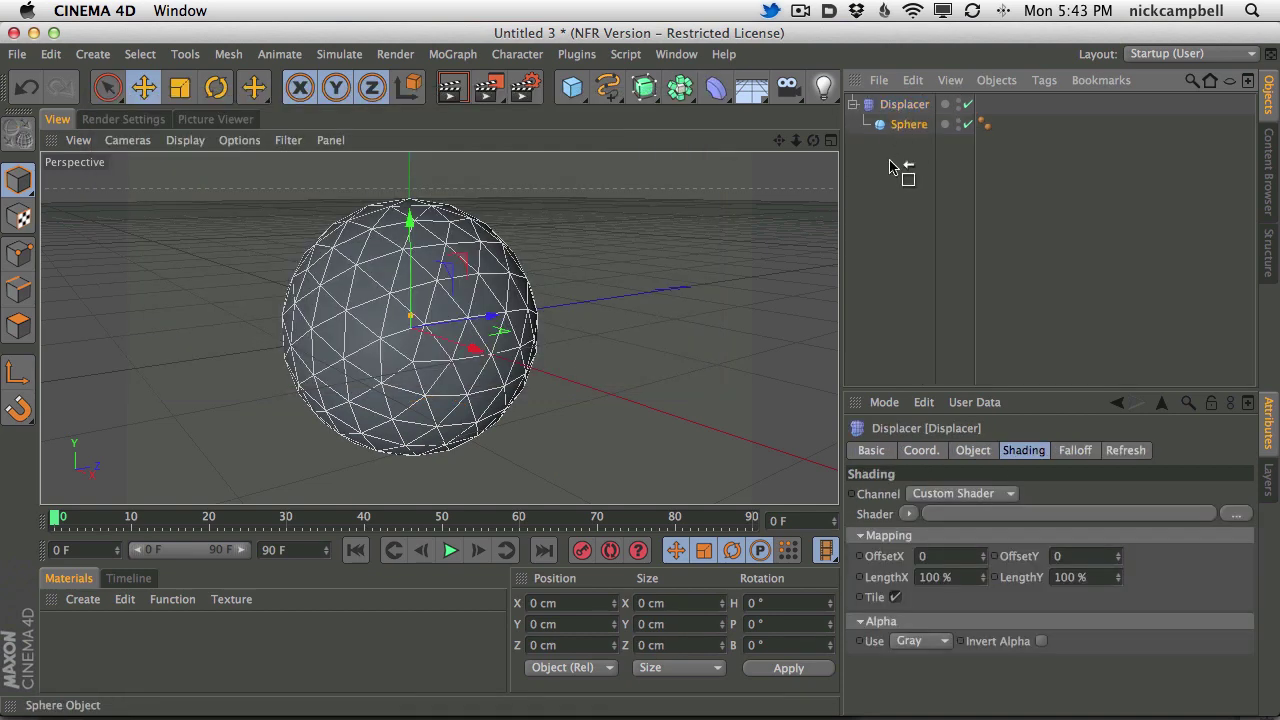
pyautogui.moveTo(897, 107); pyautogui.dragTo(899, 130)
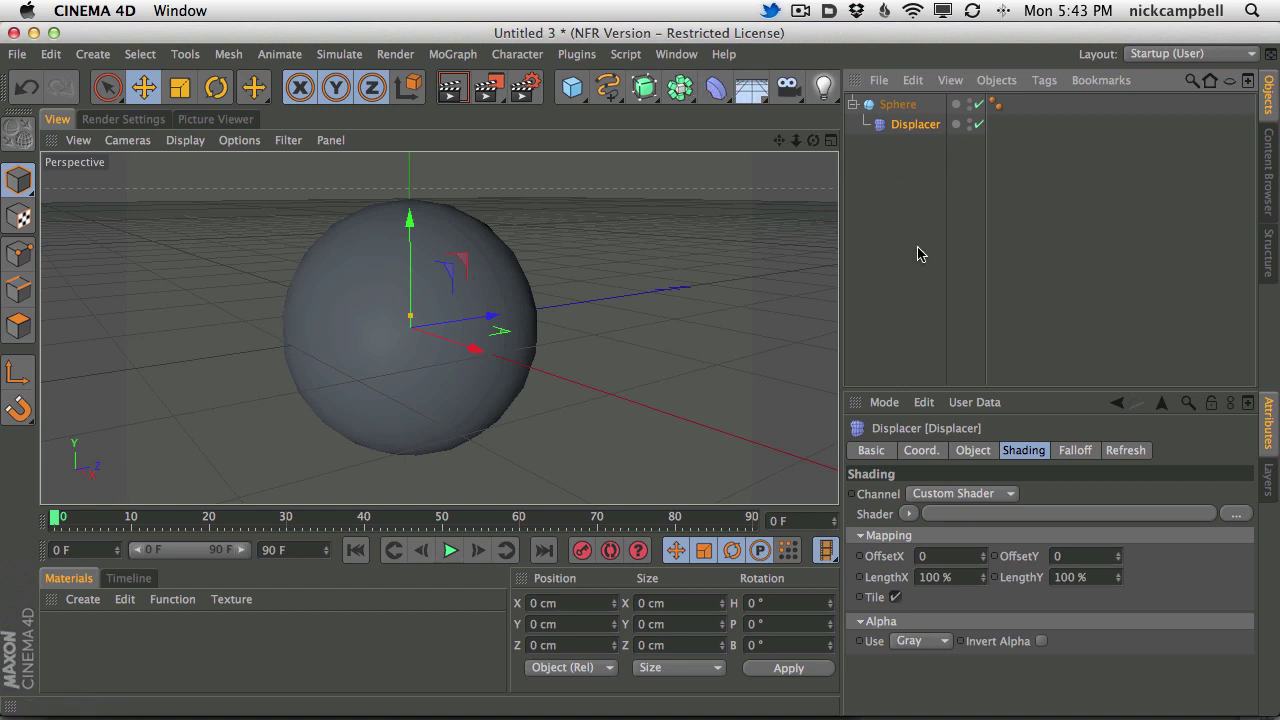
pyautogui.moveTo(840, 131); pyautogui.dragTo(907, 131)
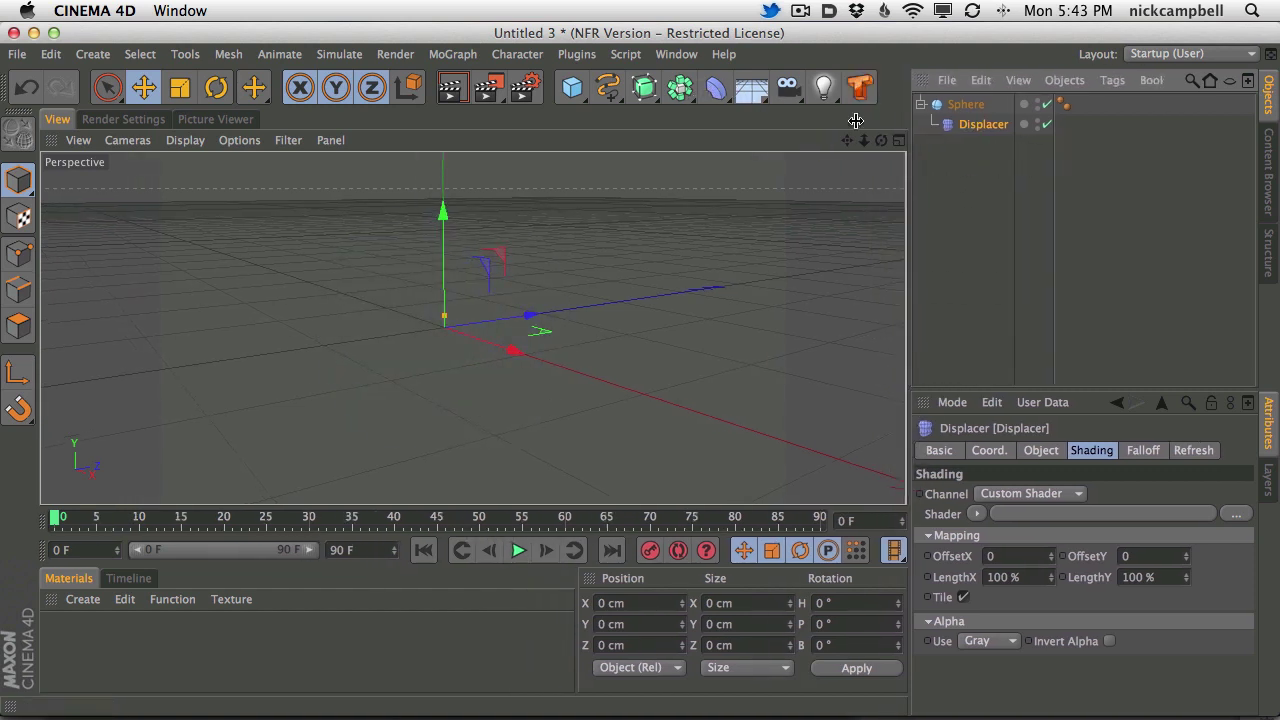
pyautogui.click(716, 88)
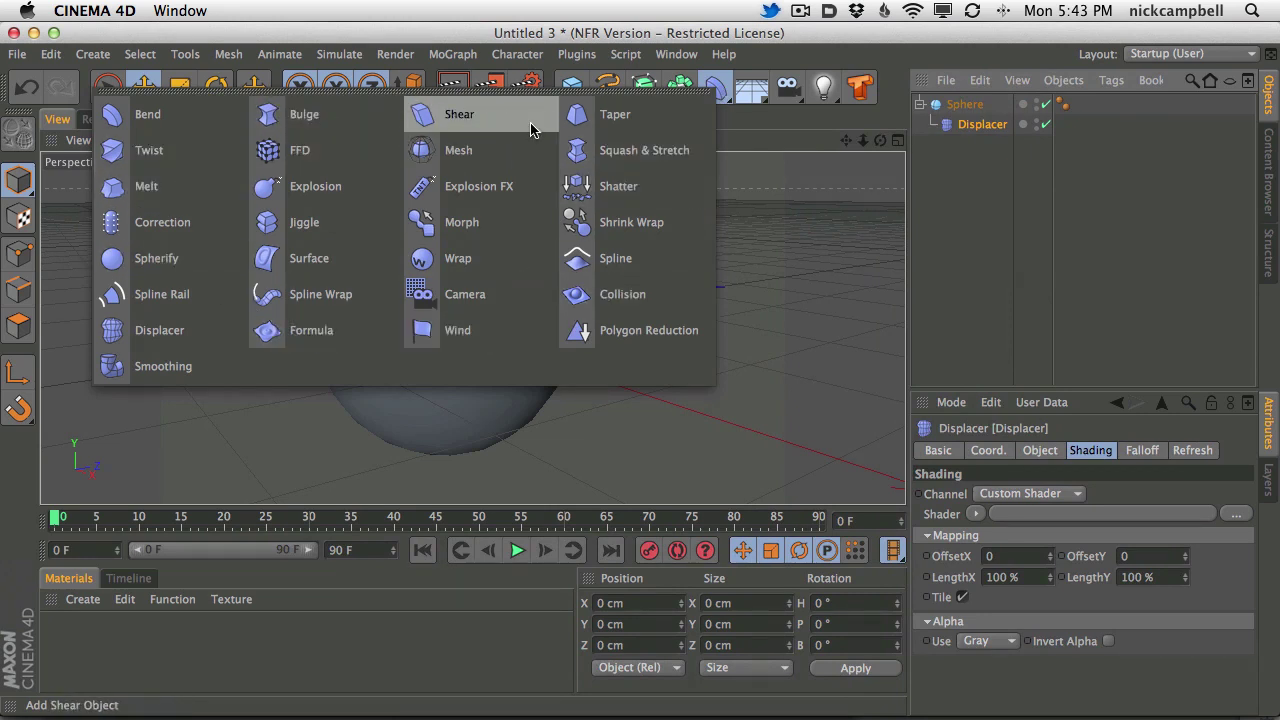
pyautogui.click(976, 268)
pyautogui.click(453, 54)
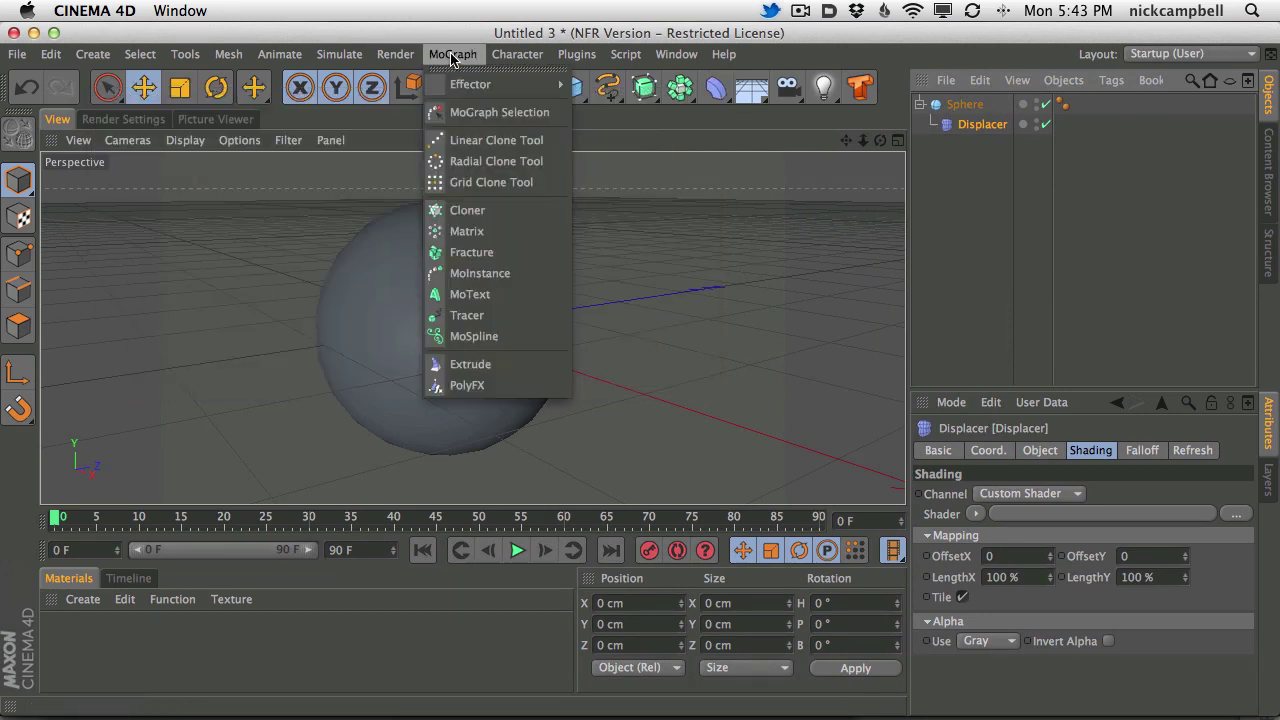
pyautogui.click(966, 203)
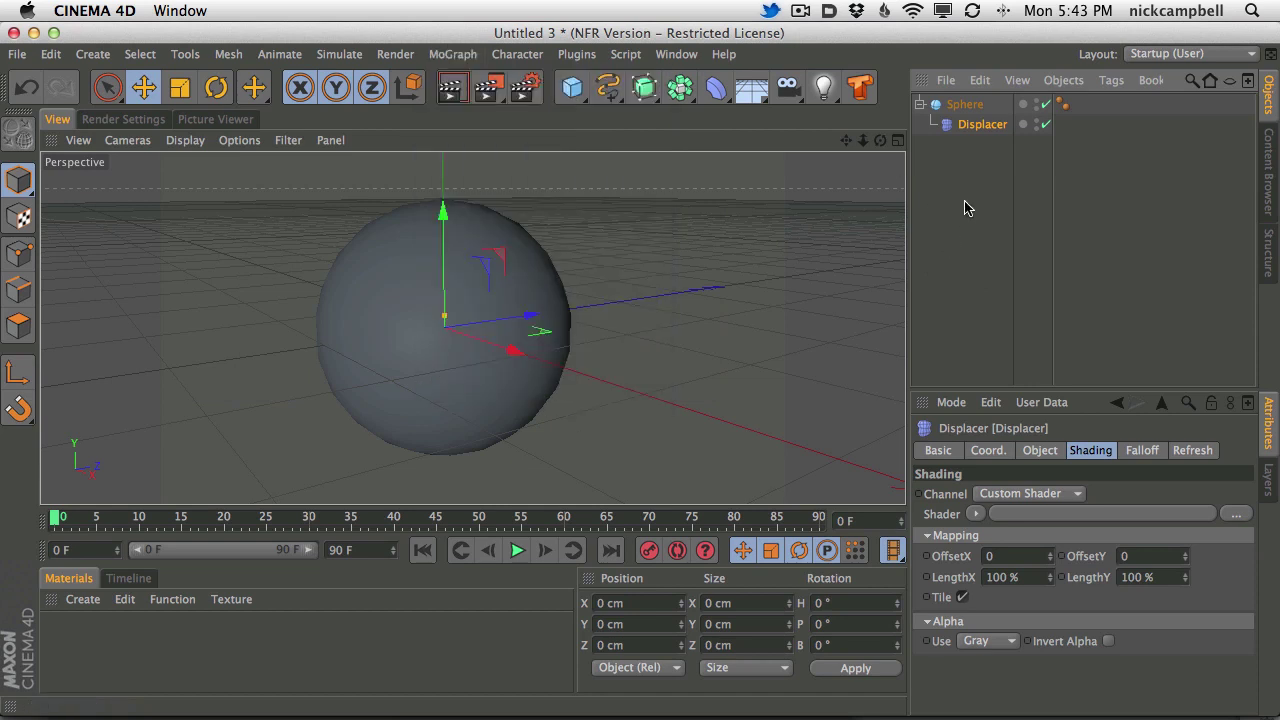
# - Set the Displacer's shading Shader to Noise and show its Object properties
pyautogui.click(973, 125)
pyautogui.click(975, 513)
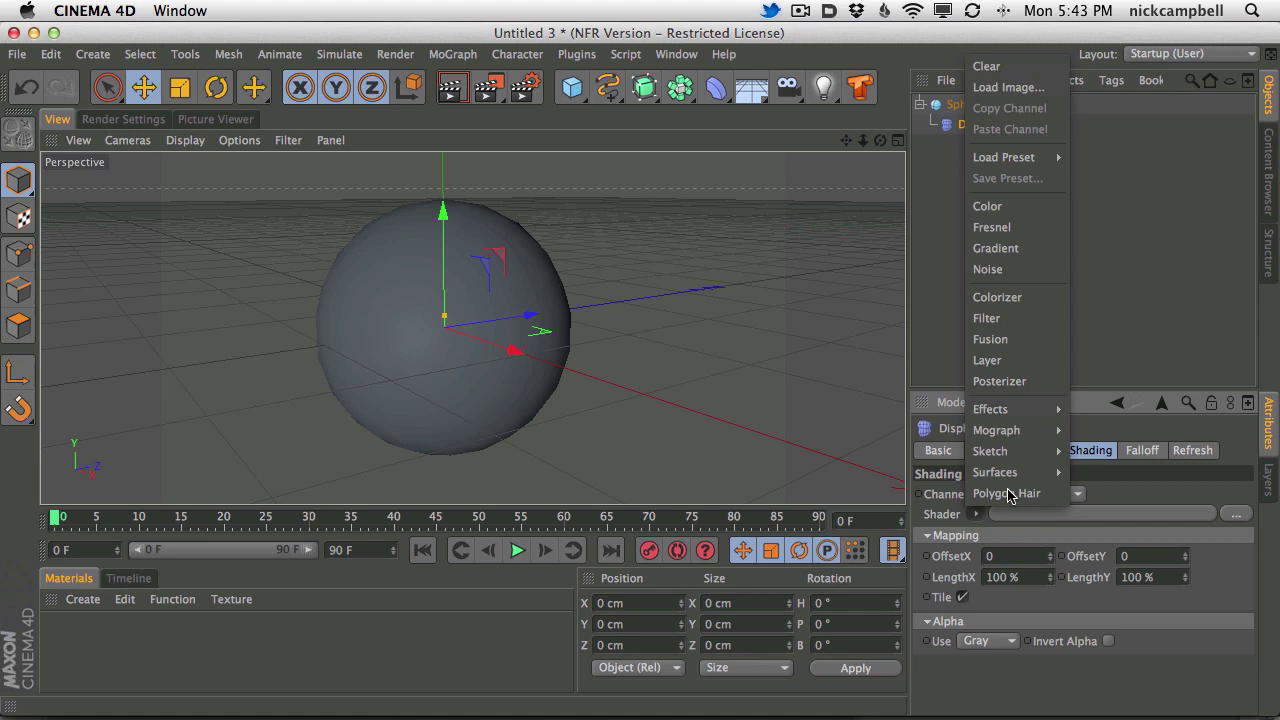
pyautogui.click(1014, 271)
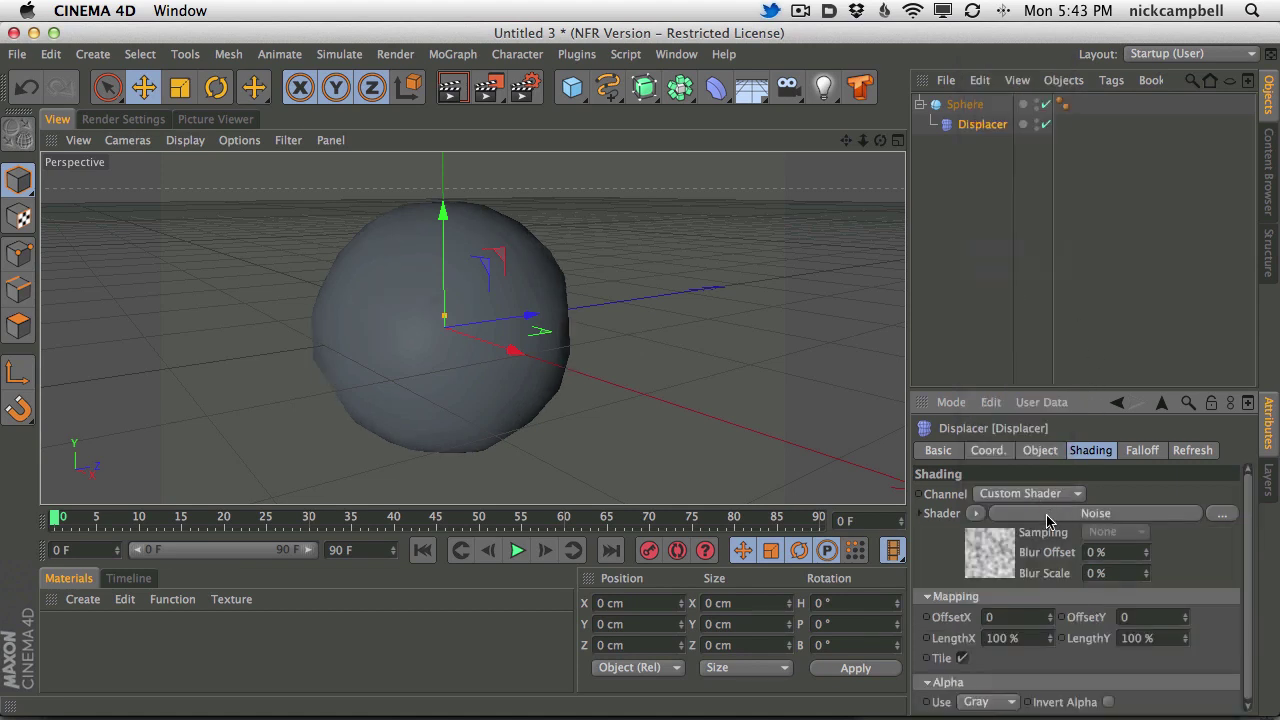
pyautogui.click(1040, 452)
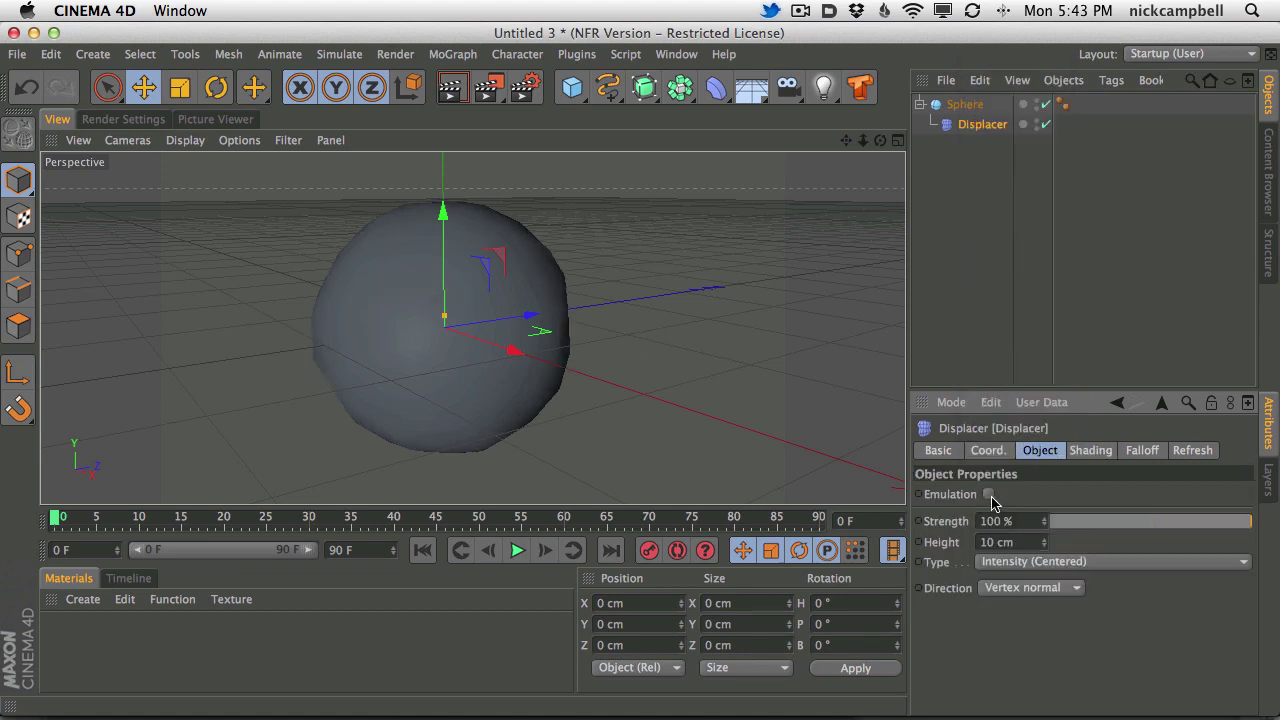
# - Raise Displacer Height to 186 cm and delete the Sphere's Phong tag for faceted spikes
pyautogui.moveTo(1043, 550); pyautogui.dragTo(1066, 380)
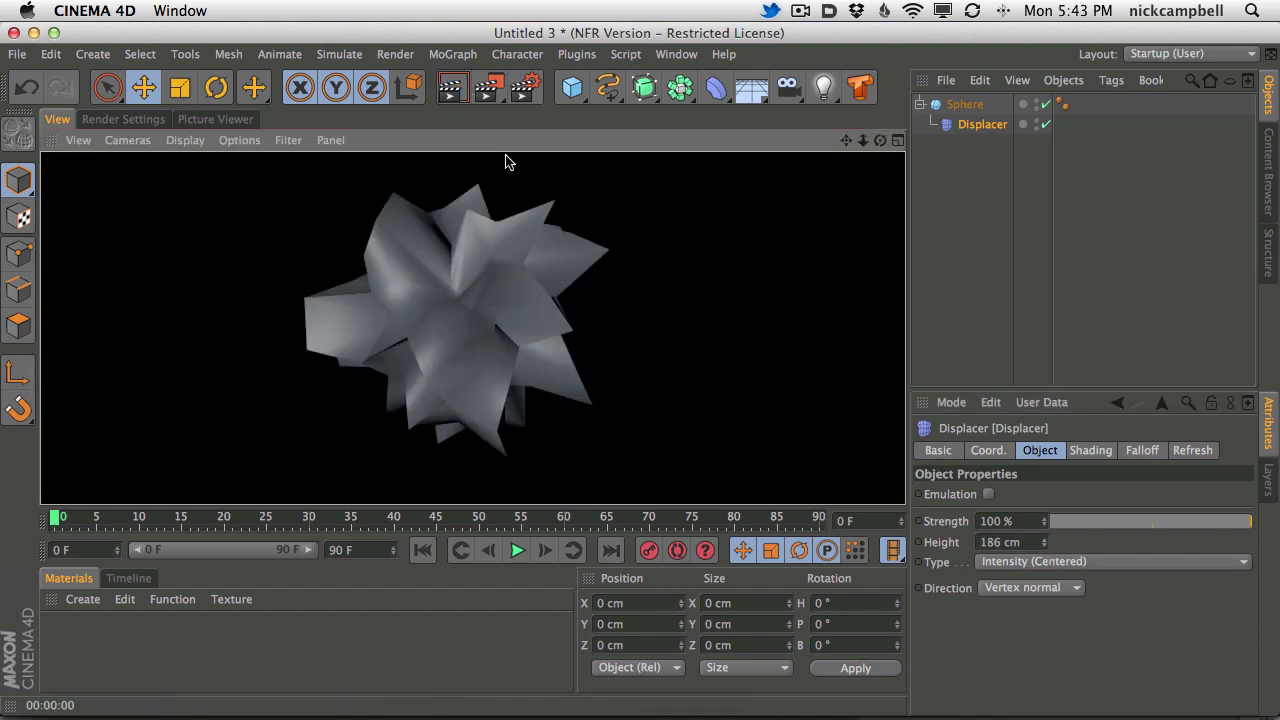
pyautogui.click(452, 87)
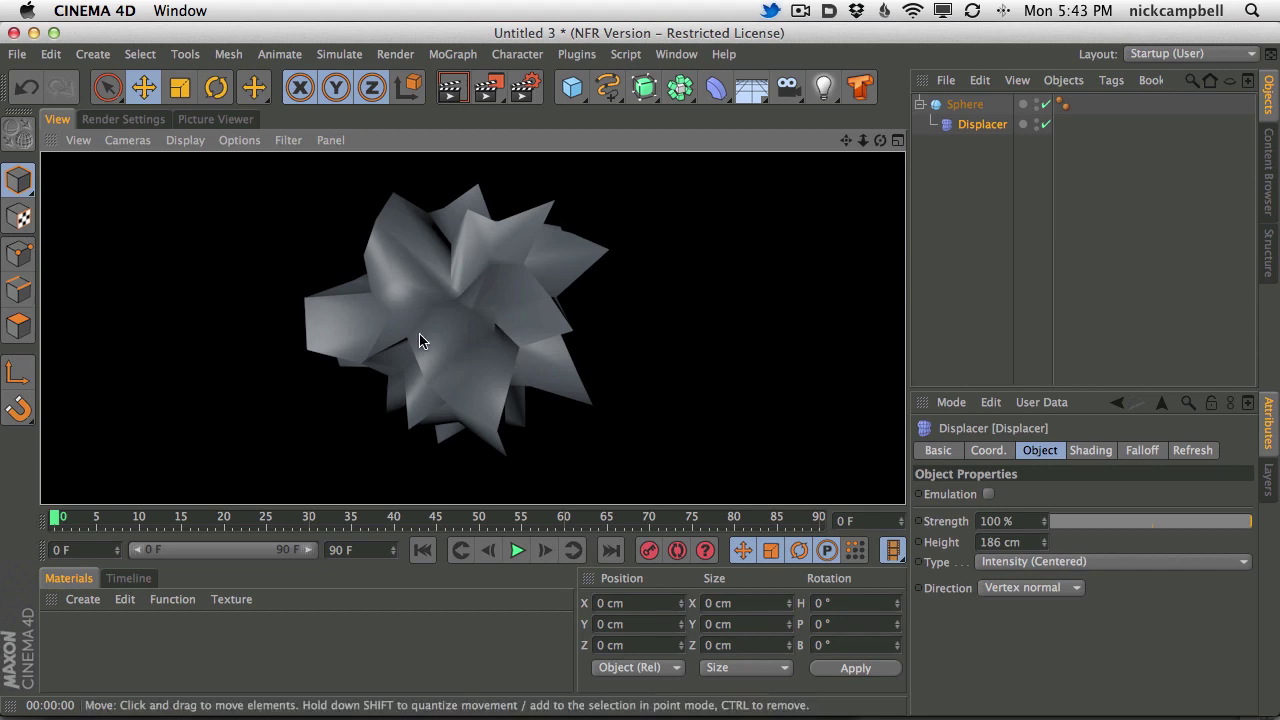
pyautogui.click(1062, 104)
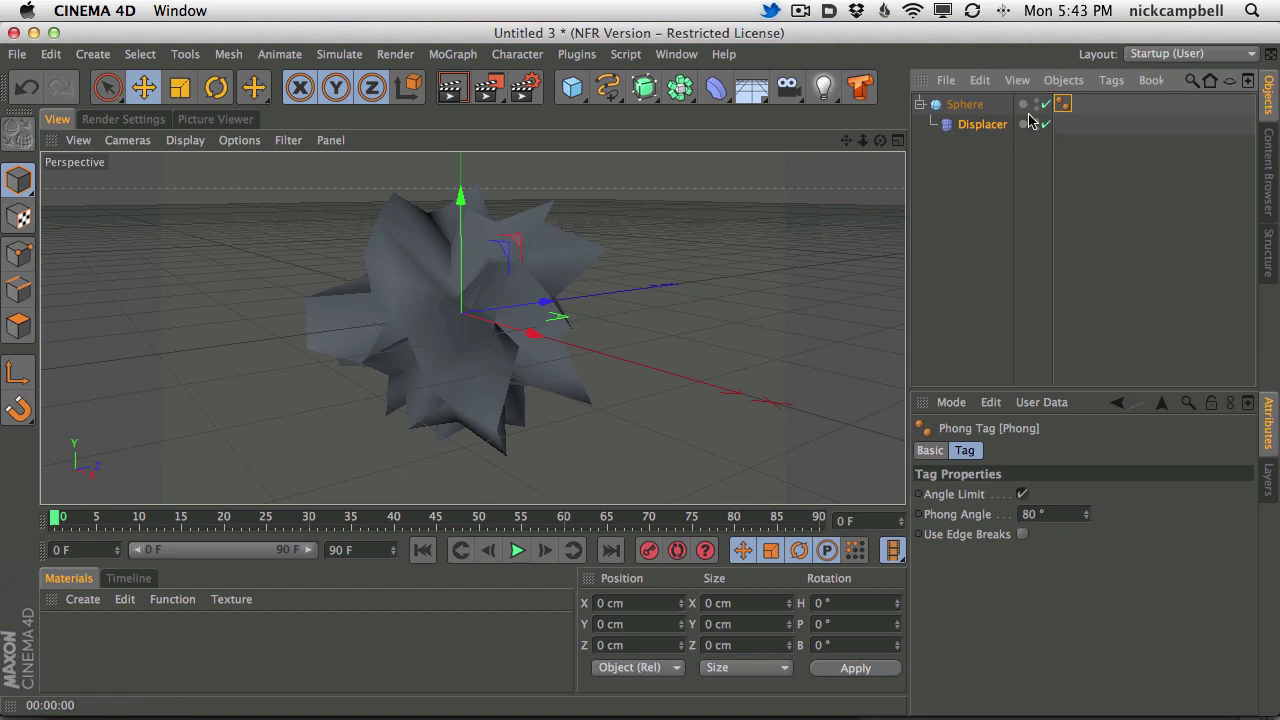
pyautogui.press('Delete')
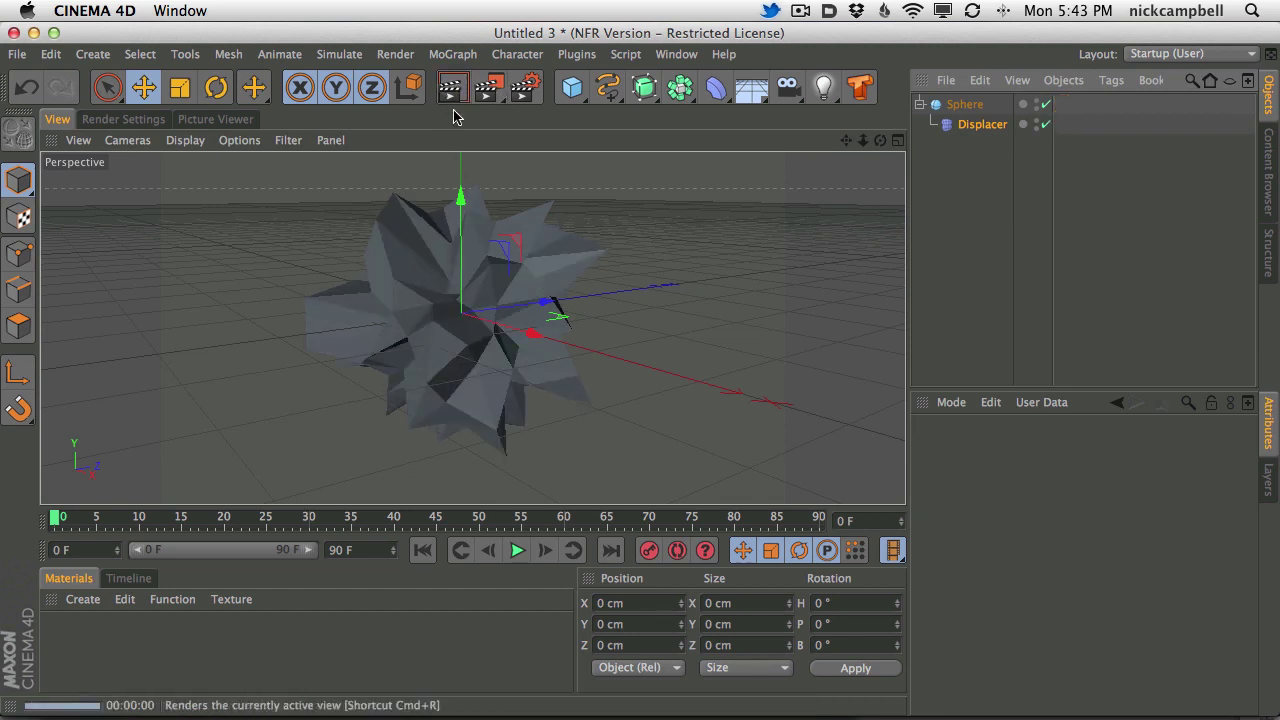
pyautogui.click(452, 92)
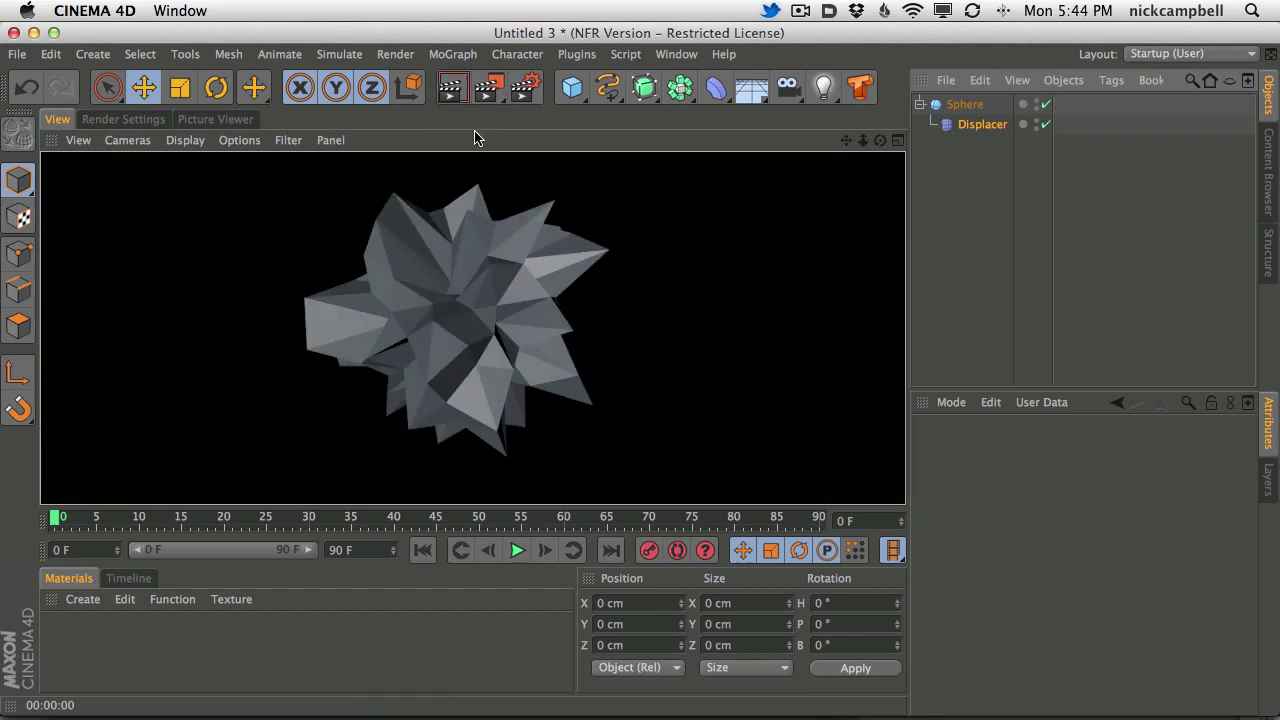
pyautogui.click(446, 300)
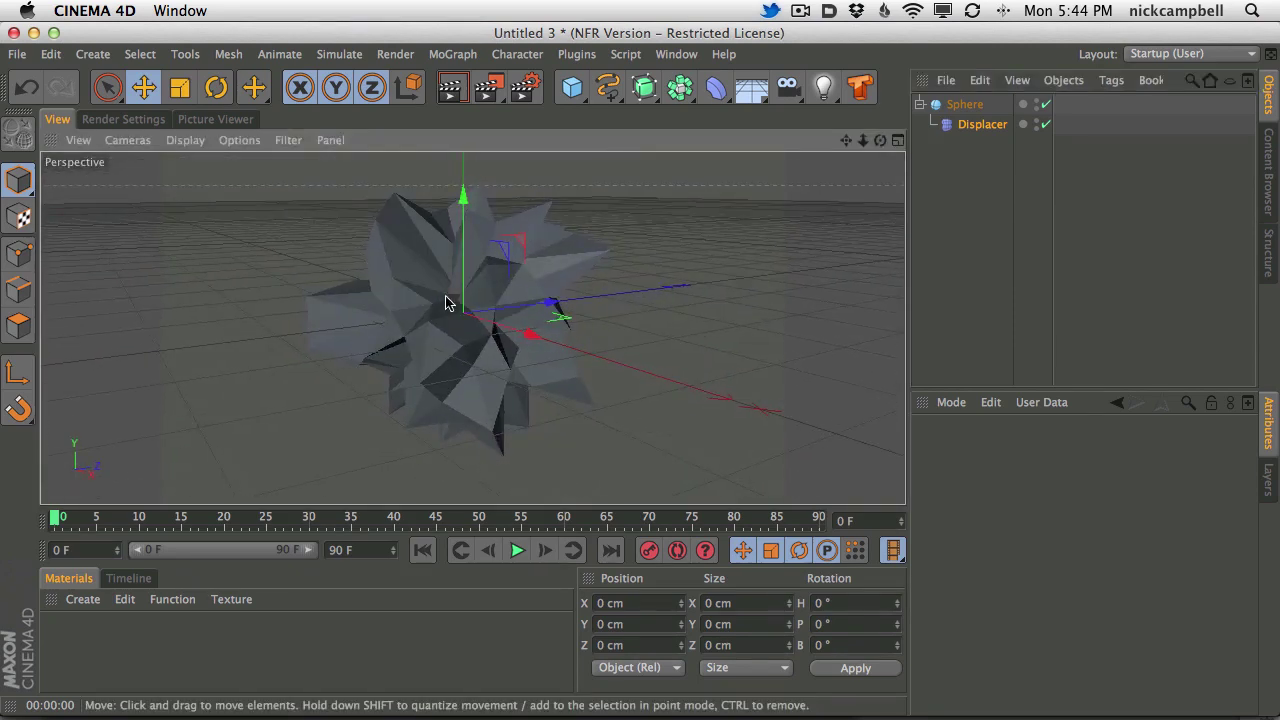
# - Duplicate the Displacer as a second deformer under the Sphere and preview its effect
pyautogui.click(978, 126)
pyautogui.keyDown('ctrl'); pyautogui.moveTo(984, 128); pyautogui.dragTo(967, 107); pyautogui.keyUp('ctrl')
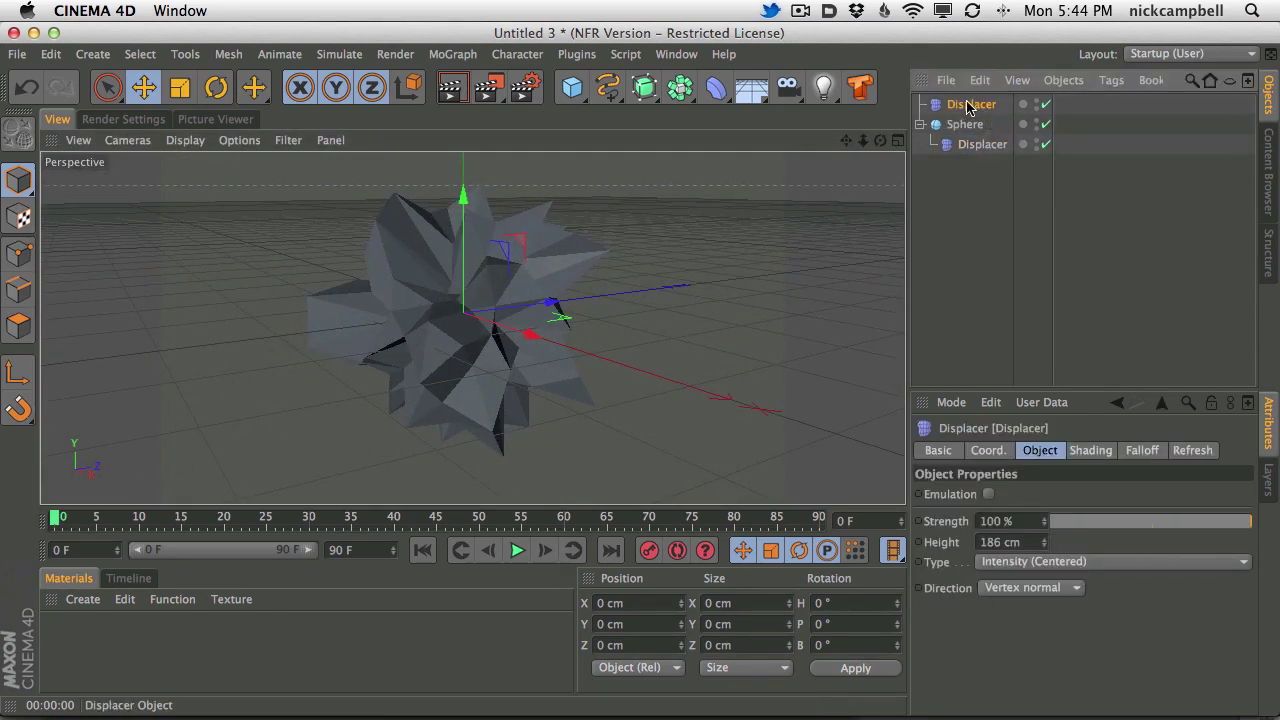
pyautogui.moveTo(976, 152); pyautogui.dragTo(976, 150)
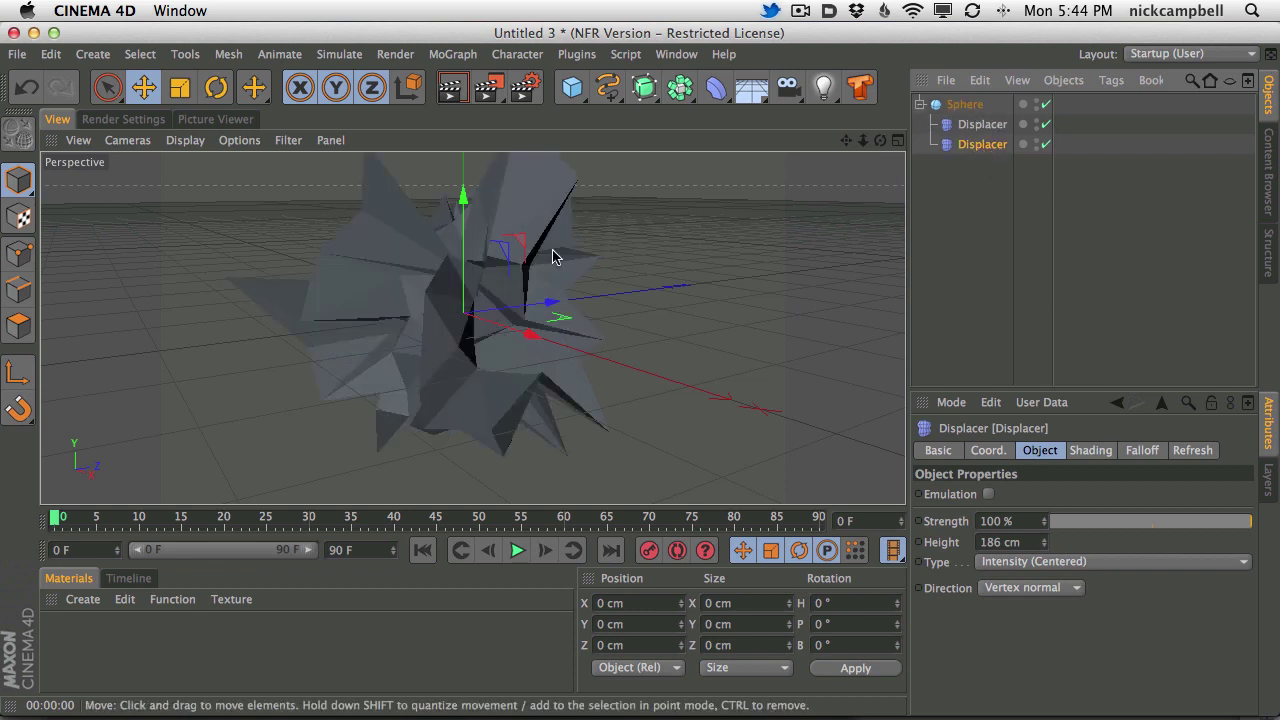
pyautogui.keyDown('alt'); pyautogui.moveTo(500, 337); pyautogui.dragTo(474, 334); pyautogui.keyUp('alt')
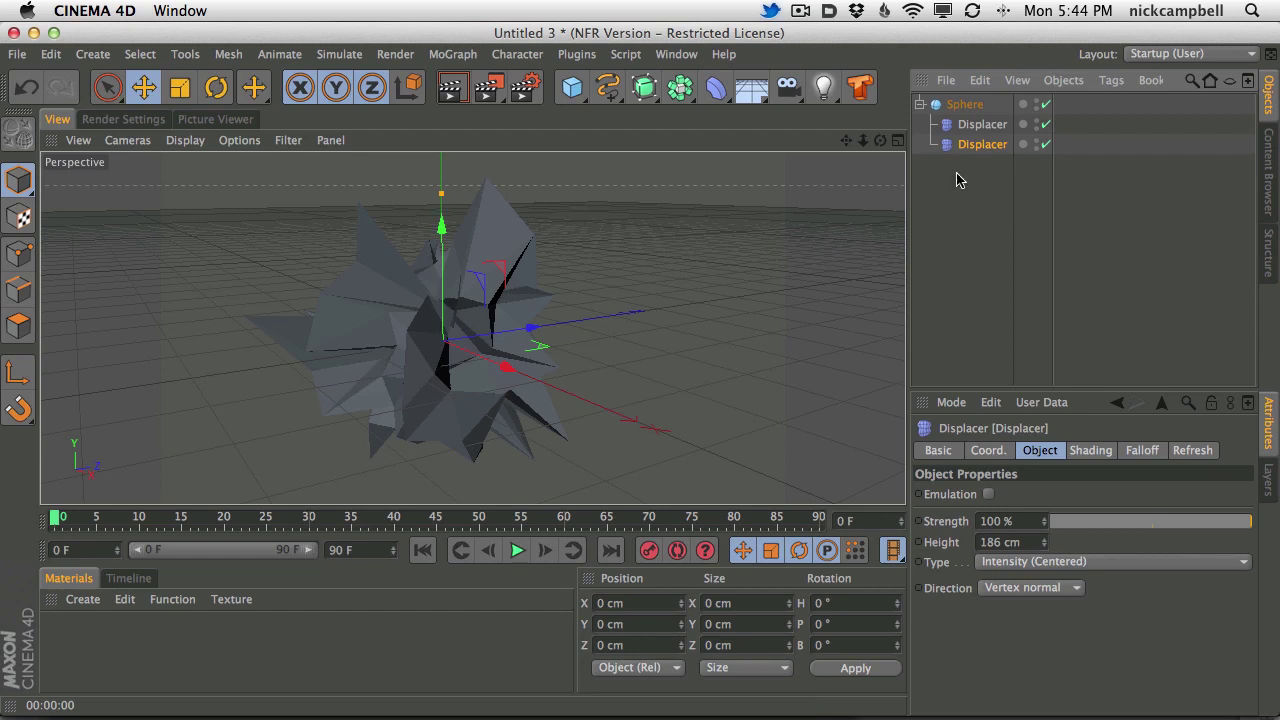
pyautogui.click(517, 550)
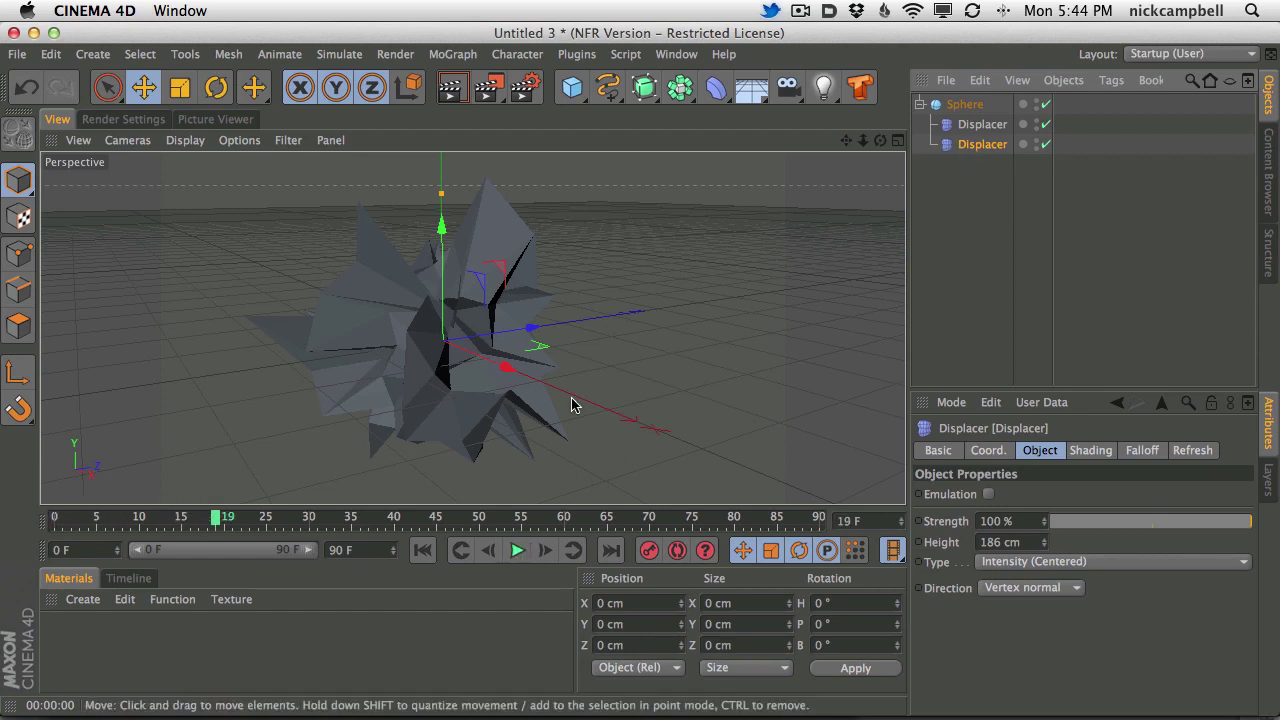
pyautogui.click(1045, 144)
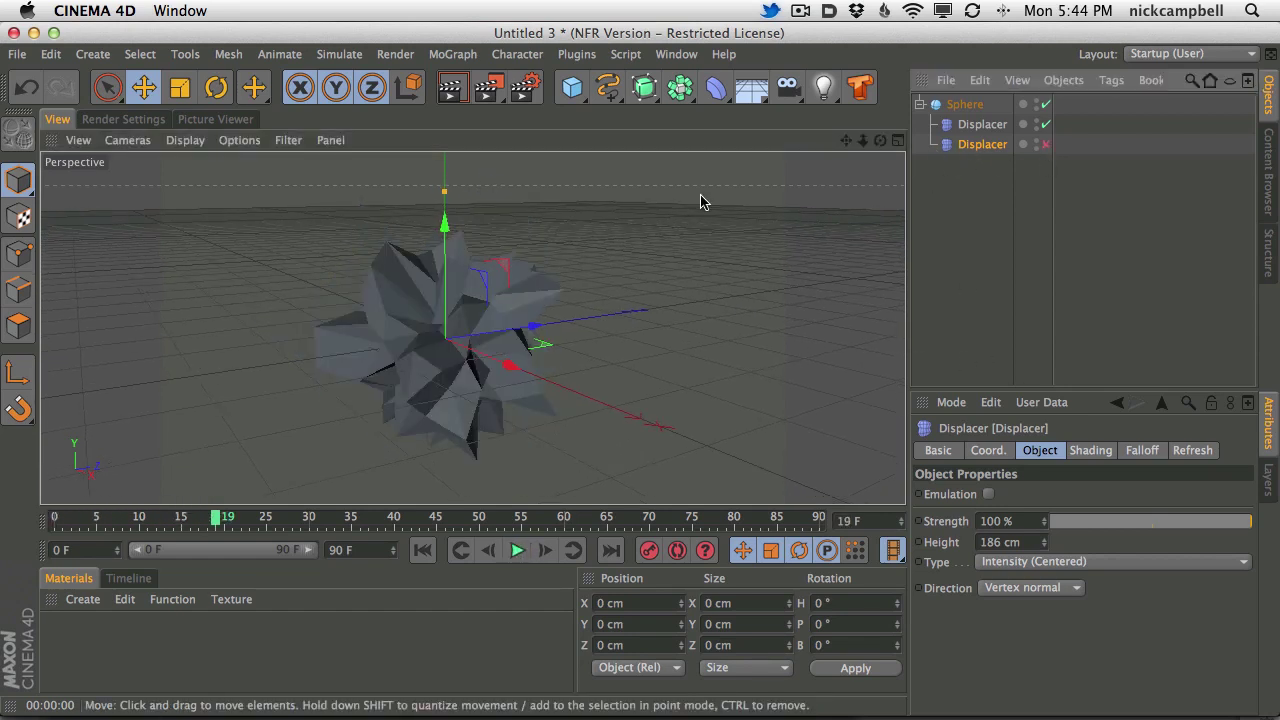
pyautogui.click(1045, 144)
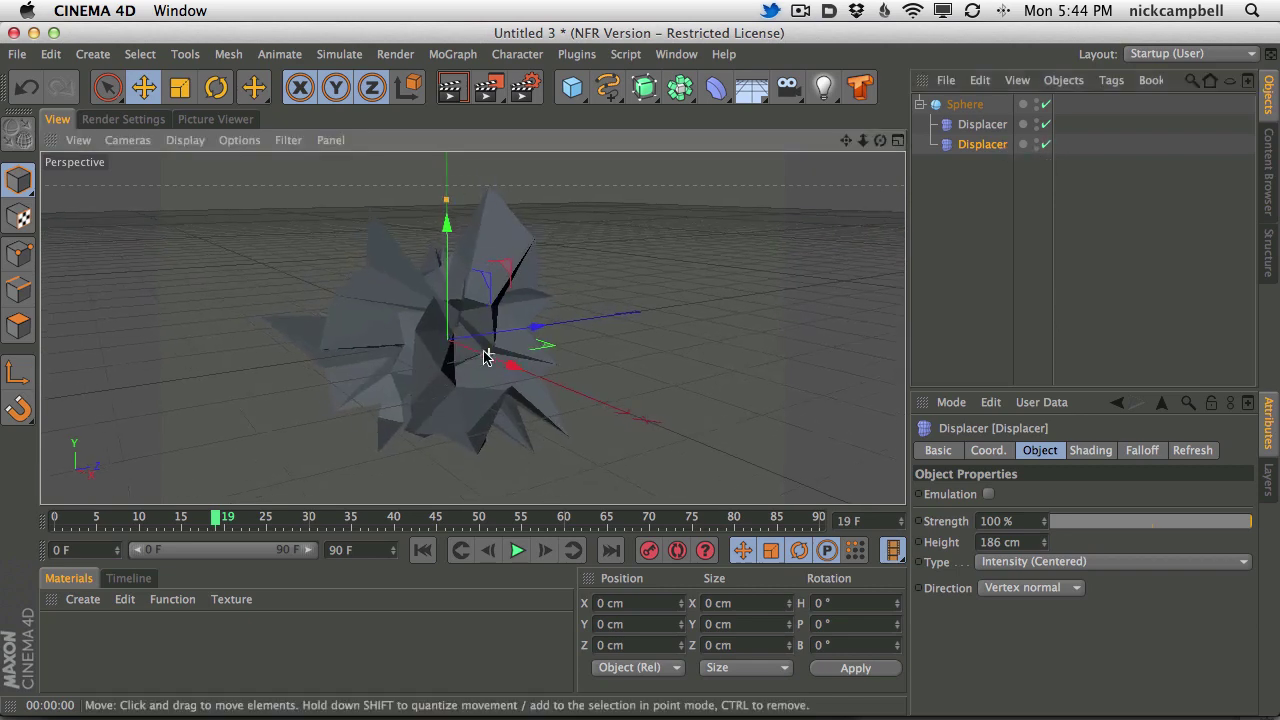
pyautogui.moveTo(484, 357)
pyautogui.keyDown('alt'); pyautogui.mouseDown()
pyautogui.moveTo(500, 357)
pyautogui.moveTo(366, 300)
pyautogui.moveTo(474, 366)
pyautogui.moveTo(334, 297)
pyautogui.moveTo(470, 345)
pyautogui.mouseUp(); pyautogui.keyUp('alt')
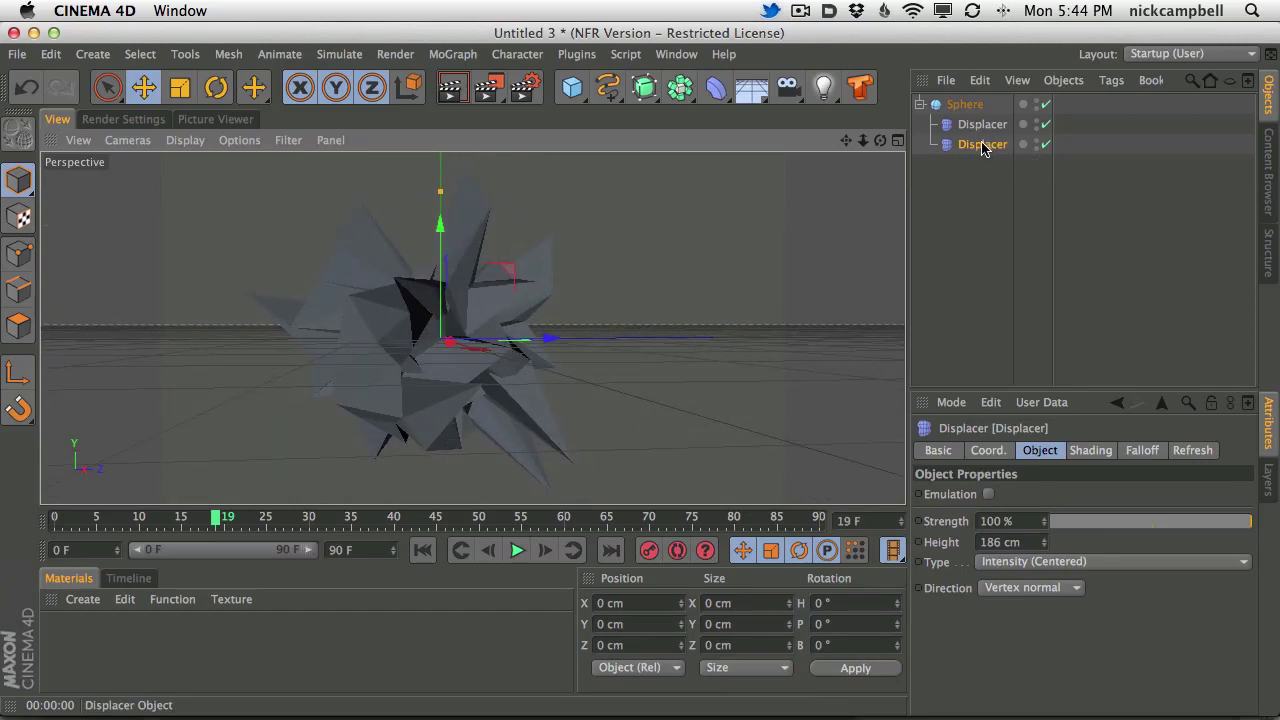
# - Set the second Displacer's Noise Global Scale to 315% and Animation Speed to 0.2
pyautogui.click(1088, 449)
pyautogui.click(1023, 515)
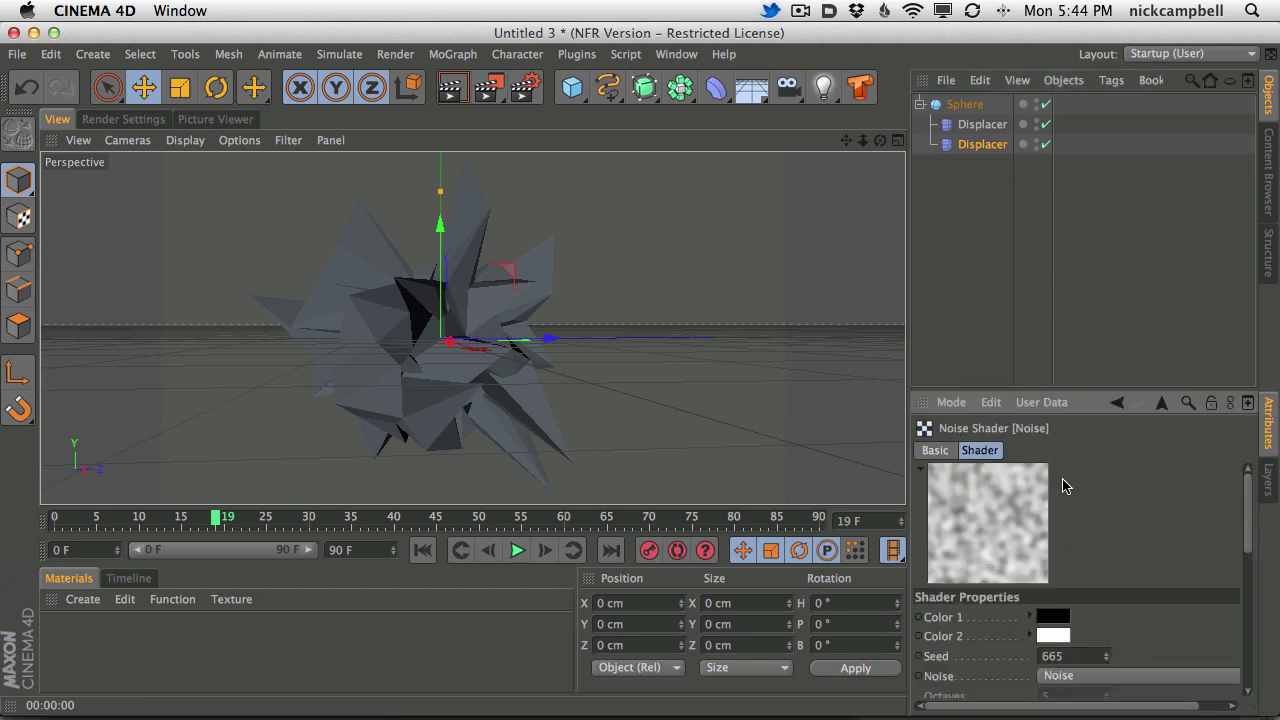
pyautogui.scroll(-3, 1250, 541)
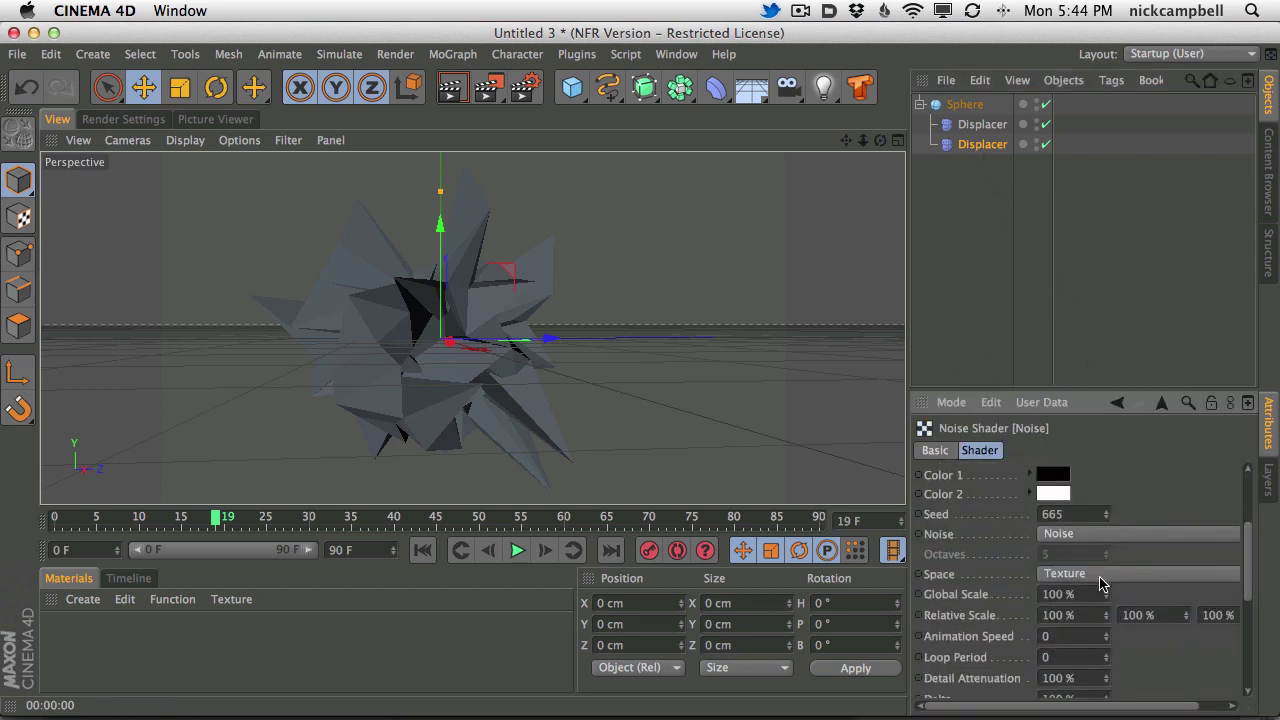
pyautogui.moveTo(1130, 510); pyautogui.dragTo(1134, 340)
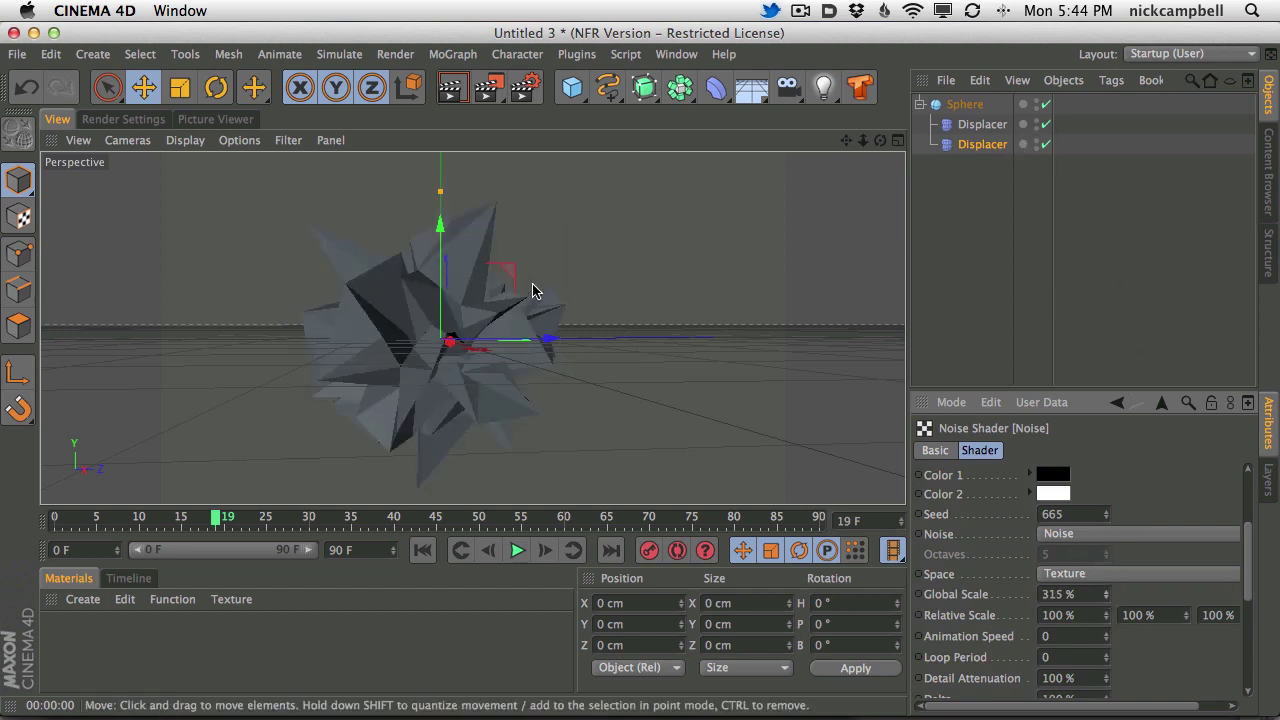
pyautogui.click(456, 352)
pyautogui.keyDown('alt'); pyautogui.moveTo(456, 352); pyautogui.dragTo(464, 338); pyautogui.keyUp('alt')
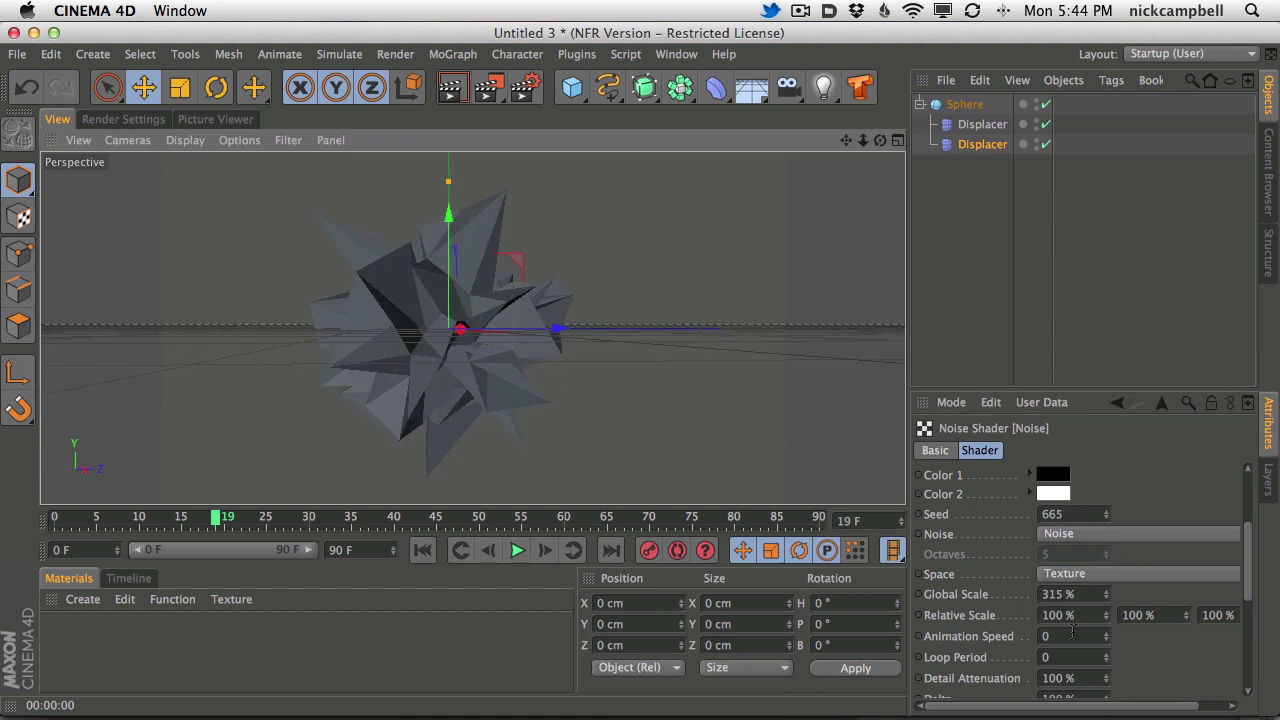
pyautogui.click(1073, 634)
pyautogui.write('.2')
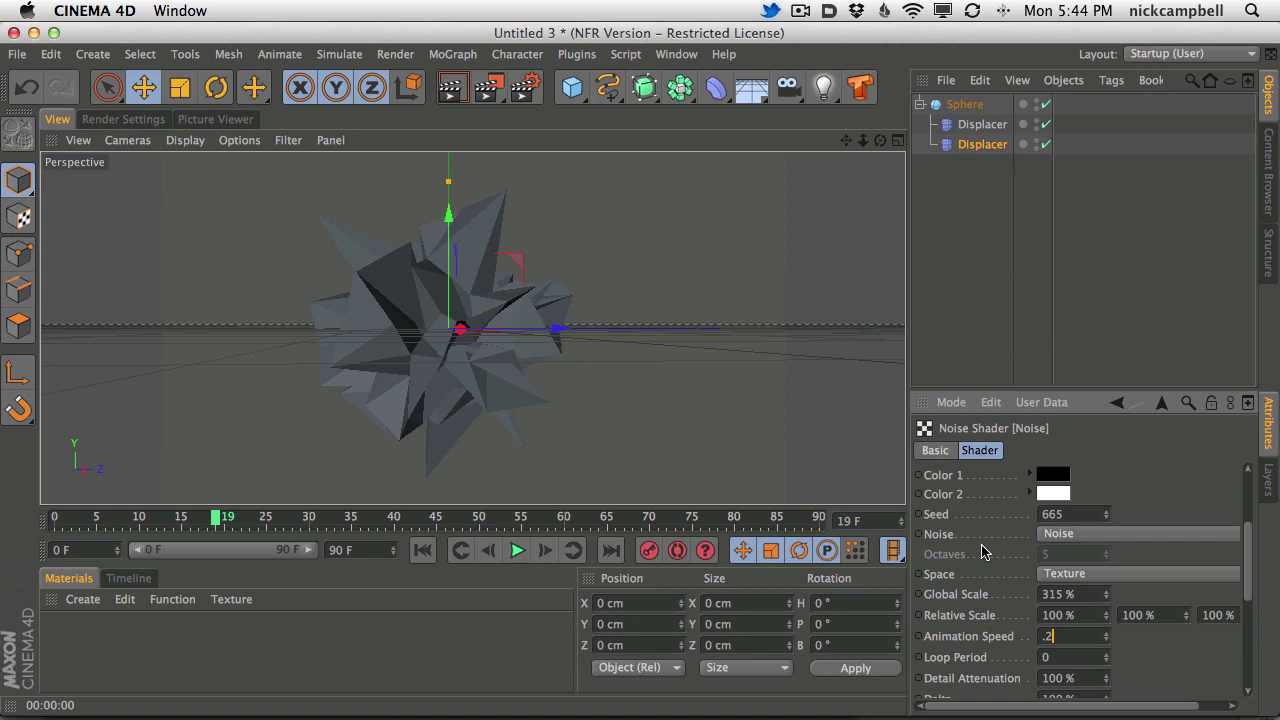
pyautogui.press('Return')
# - Set the first Displacer's Noise Animation Speed to 0.1 and play back the moving spikes
pyautogui.click(975, 126)
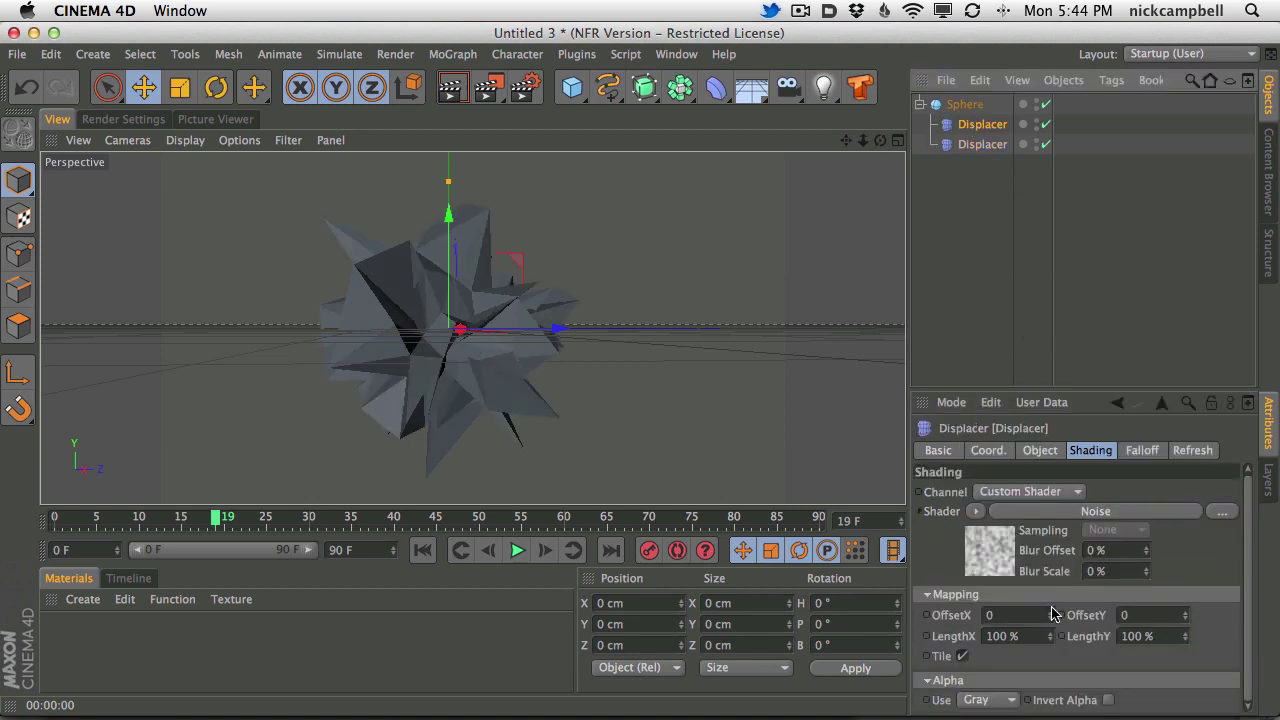
pyautogui.click(1073, 514)
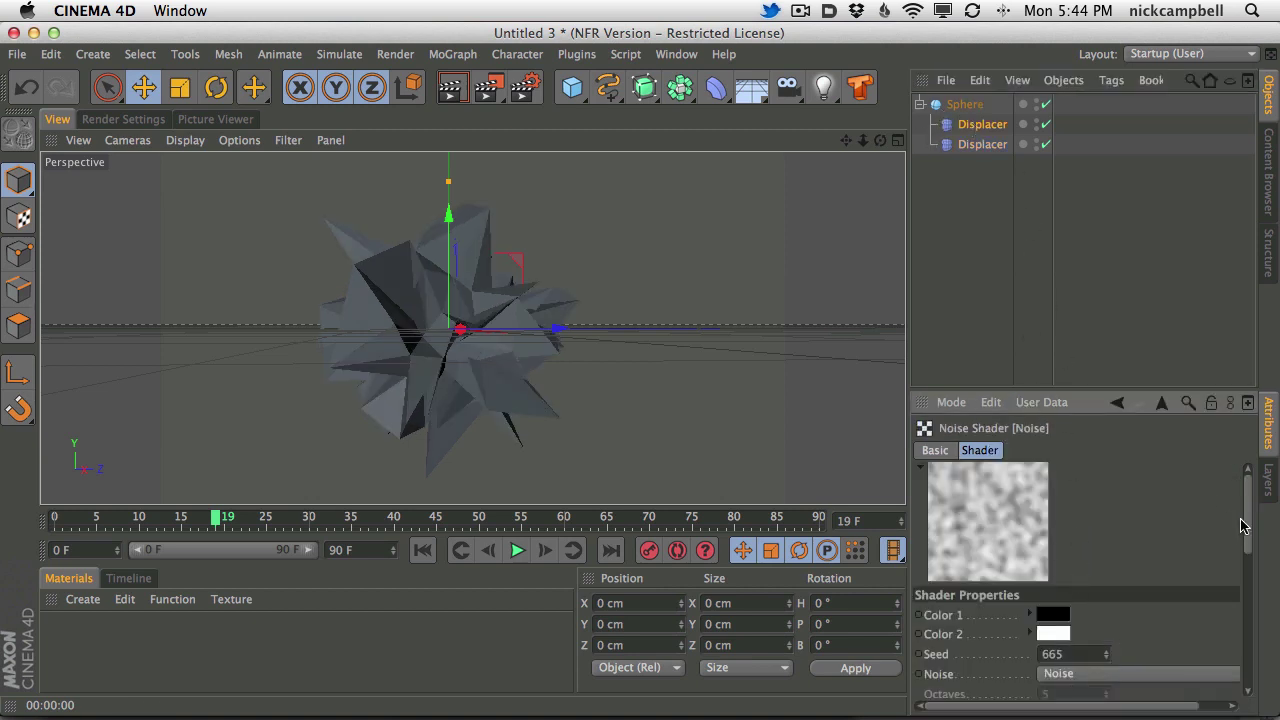
pyautogui.scroll(-2, 1082, 557)
pyautogui.scroll(-3, 1082, 557)
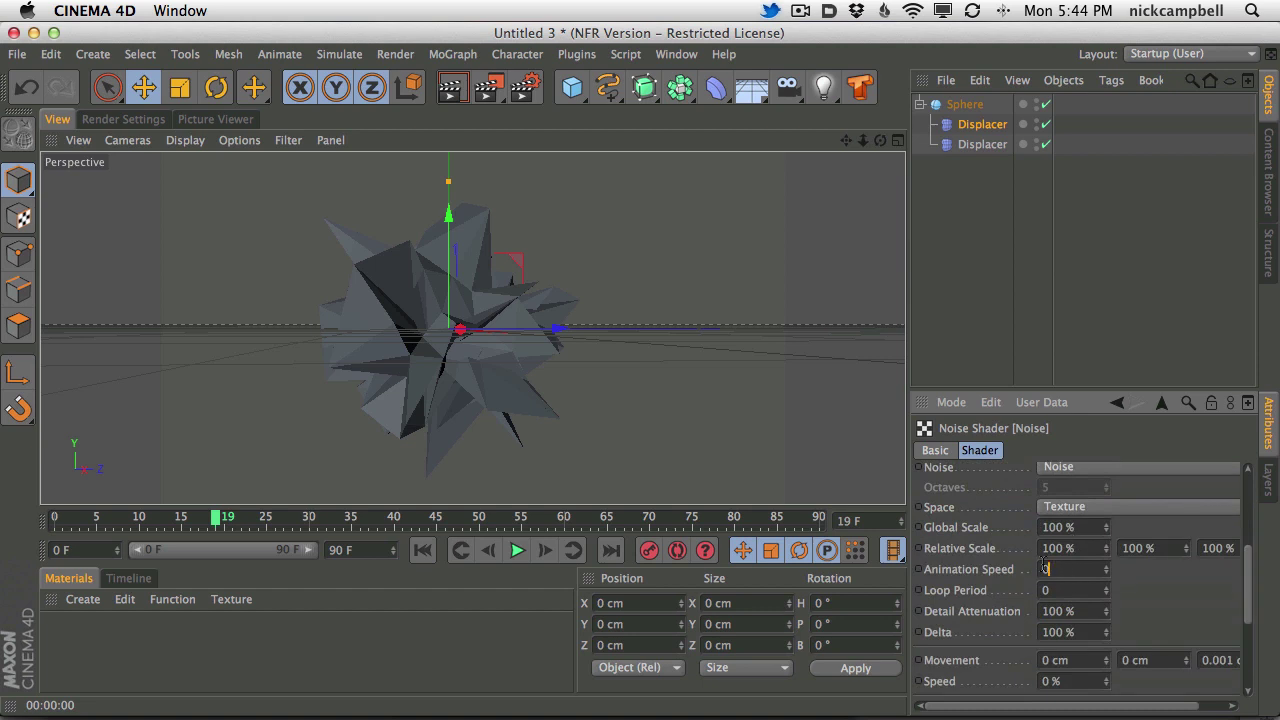
pyautogui.write('1')
pyautogui.press('Return')
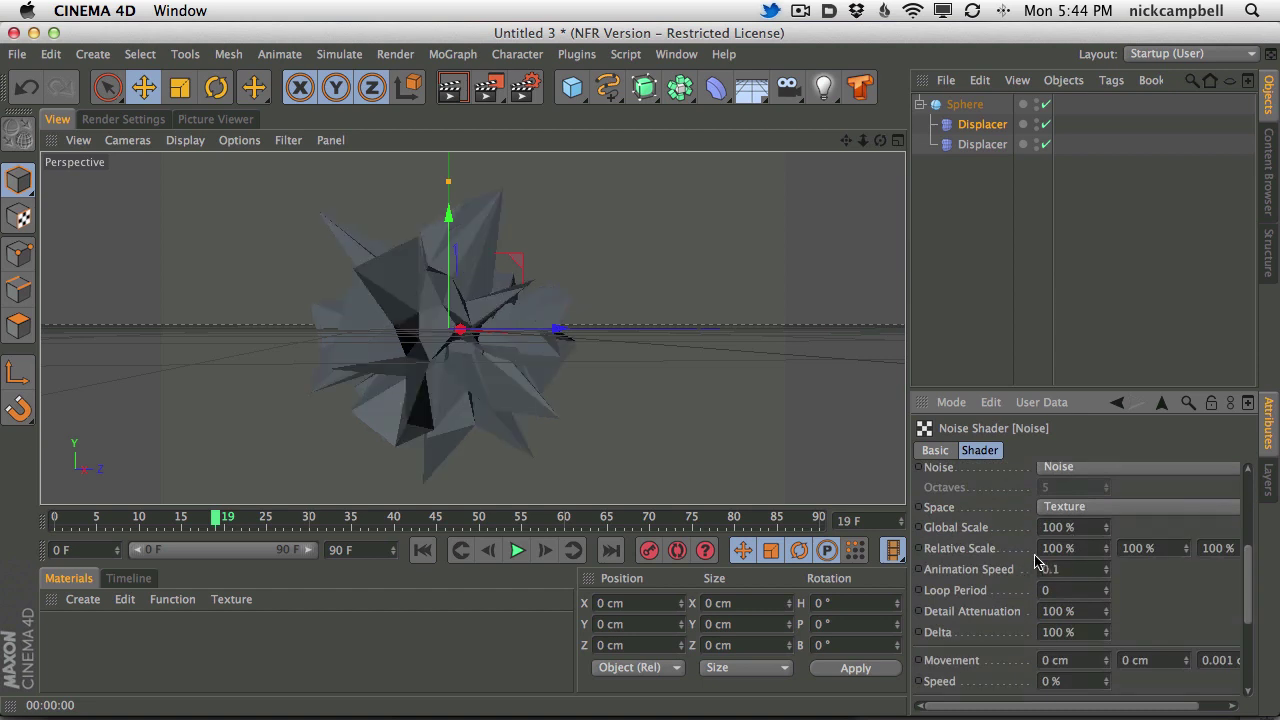
pyautogui.click(517, 550)
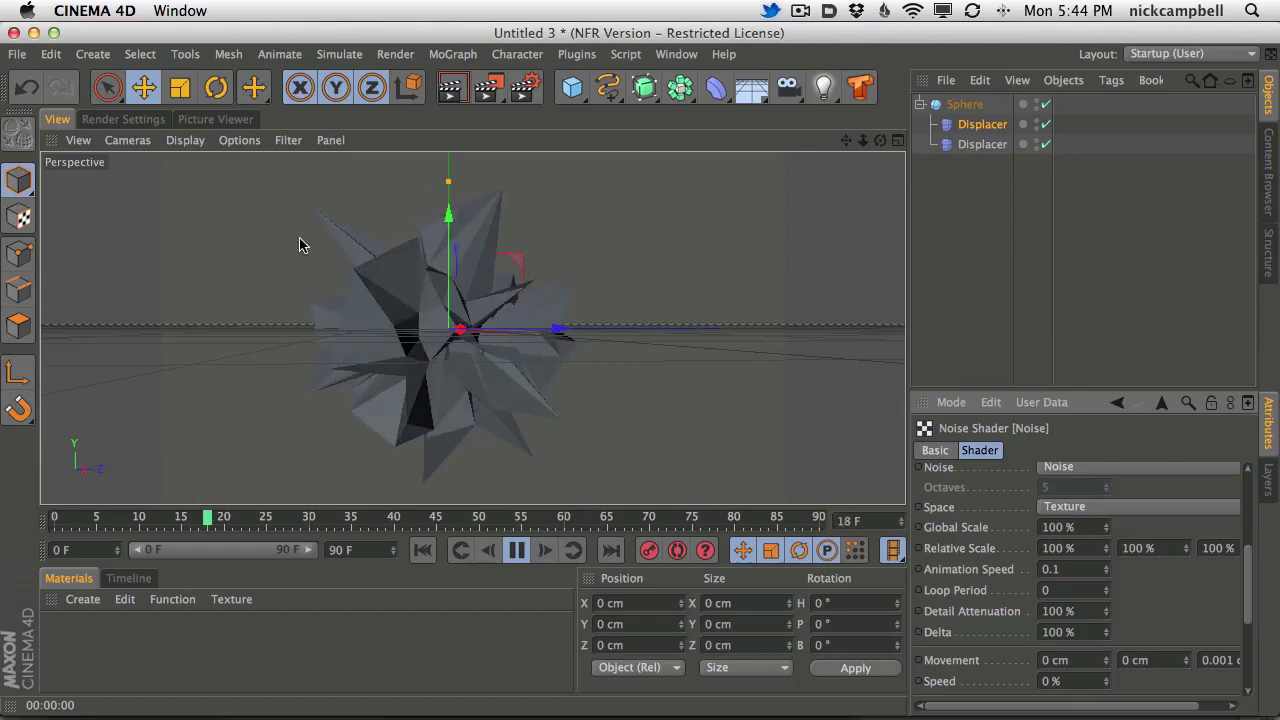
pyautogui.click(452, 87)
pyautogui.moveTo(446, 383)
pyautogui.keyDown('alt'); pyautogui.mouseDown()
pyautogui.moveTo(402, 292)
pyautogui.moveTo(509, 346)
pyautogui.mouseUp(); pyautogui.keyUp('alt')
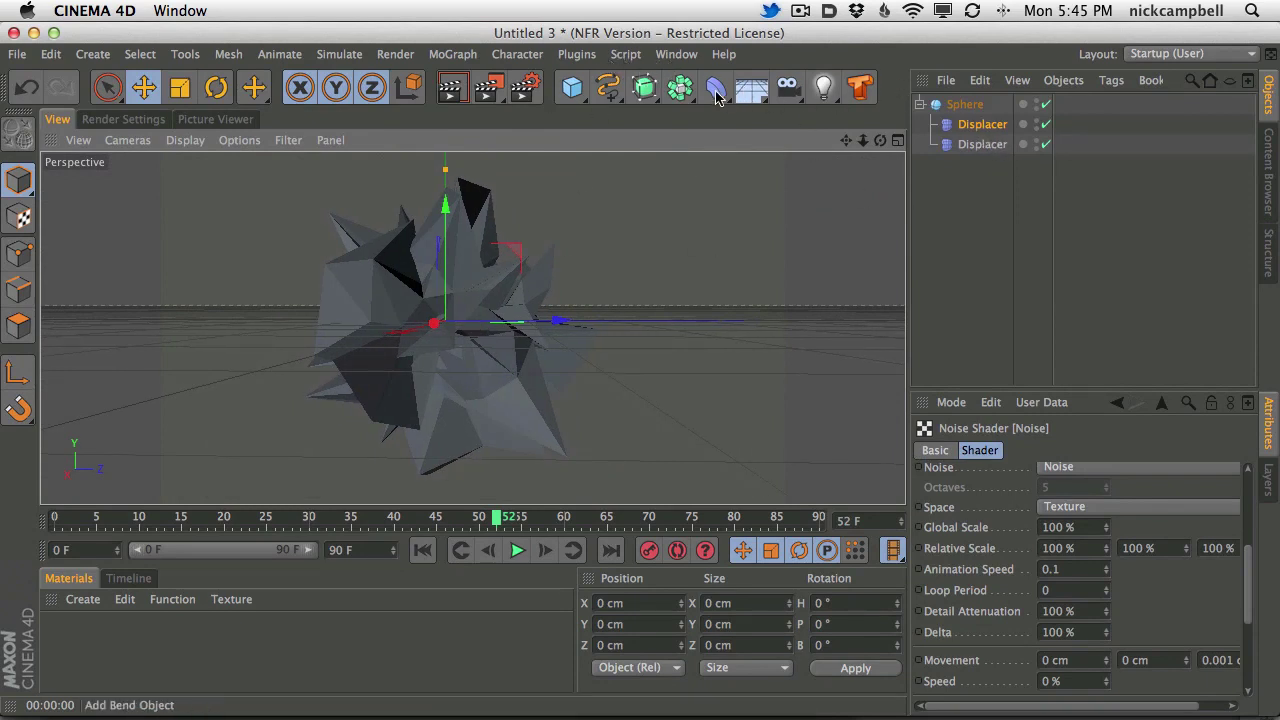
# - Add a Polygon Reduction deformer under the Sphere, after the two Displacers
pyautogui.click(719, 89)
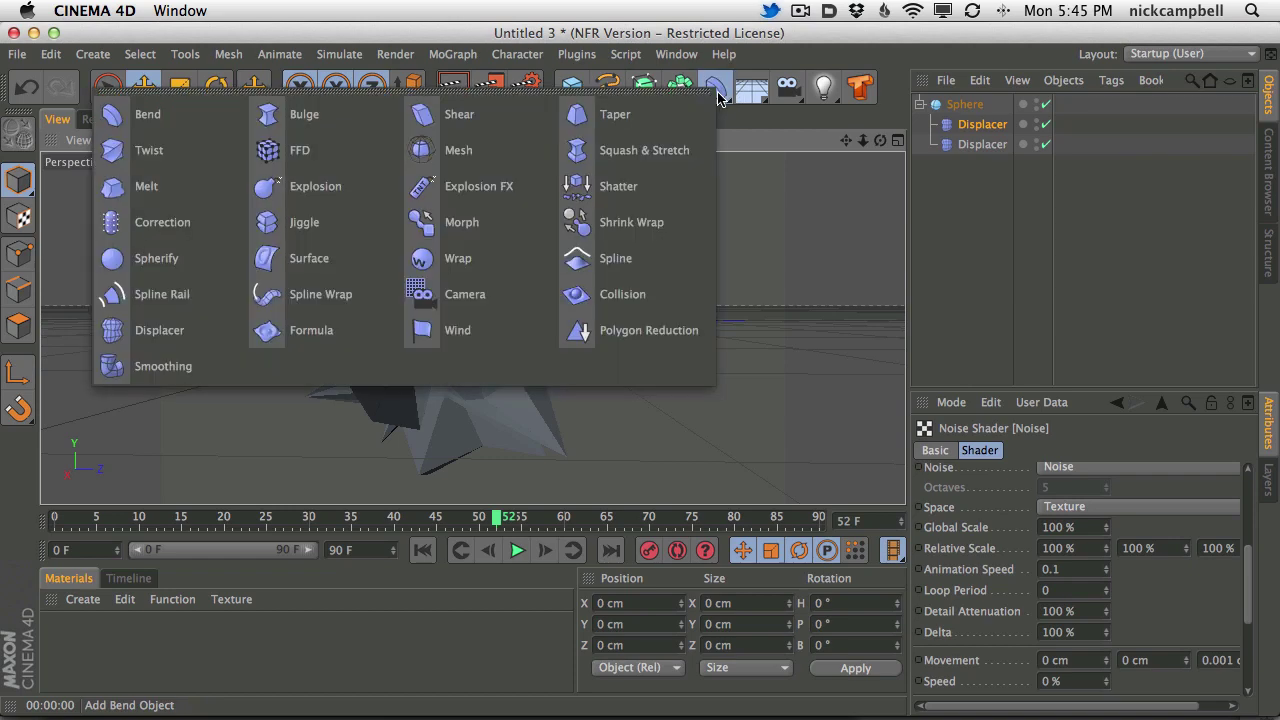
pyautogui.click(687, 329)
pyautogui.moveTo(968, 105); pyautogui.dragTo(968, 120)
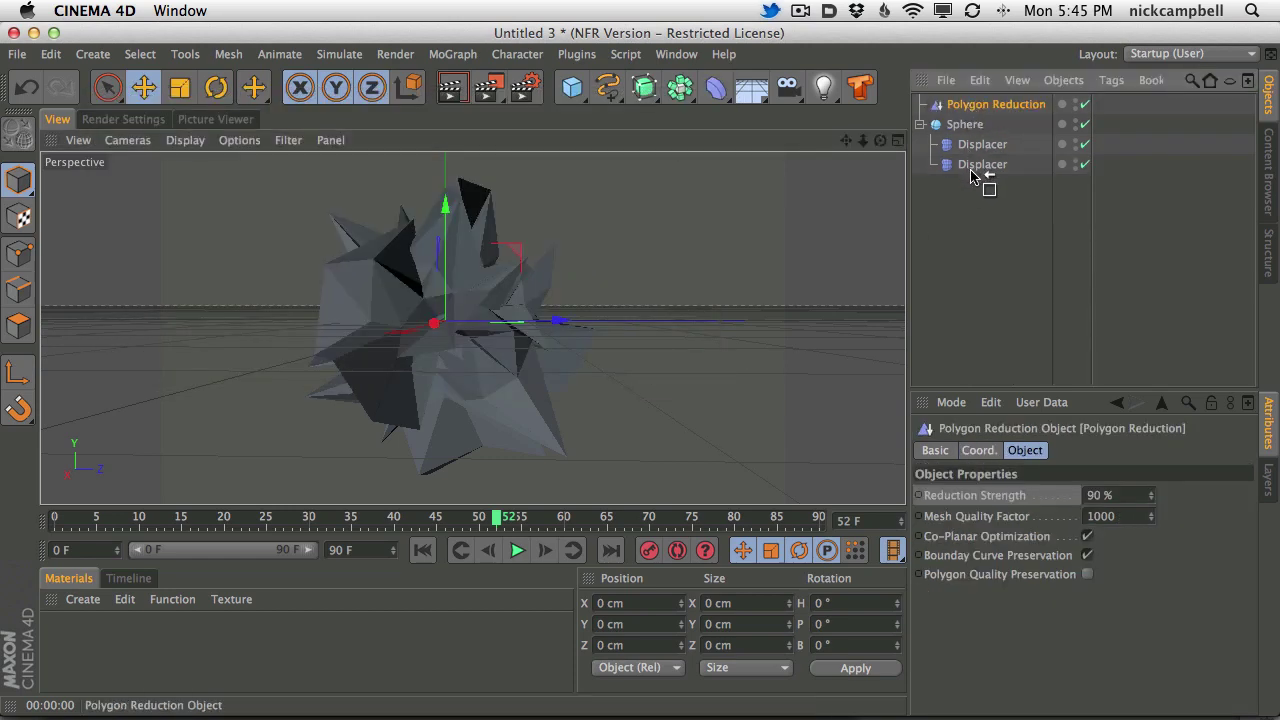
pyautogui.moveTo(970, 176); pyautogui.dragTo(972, 178)
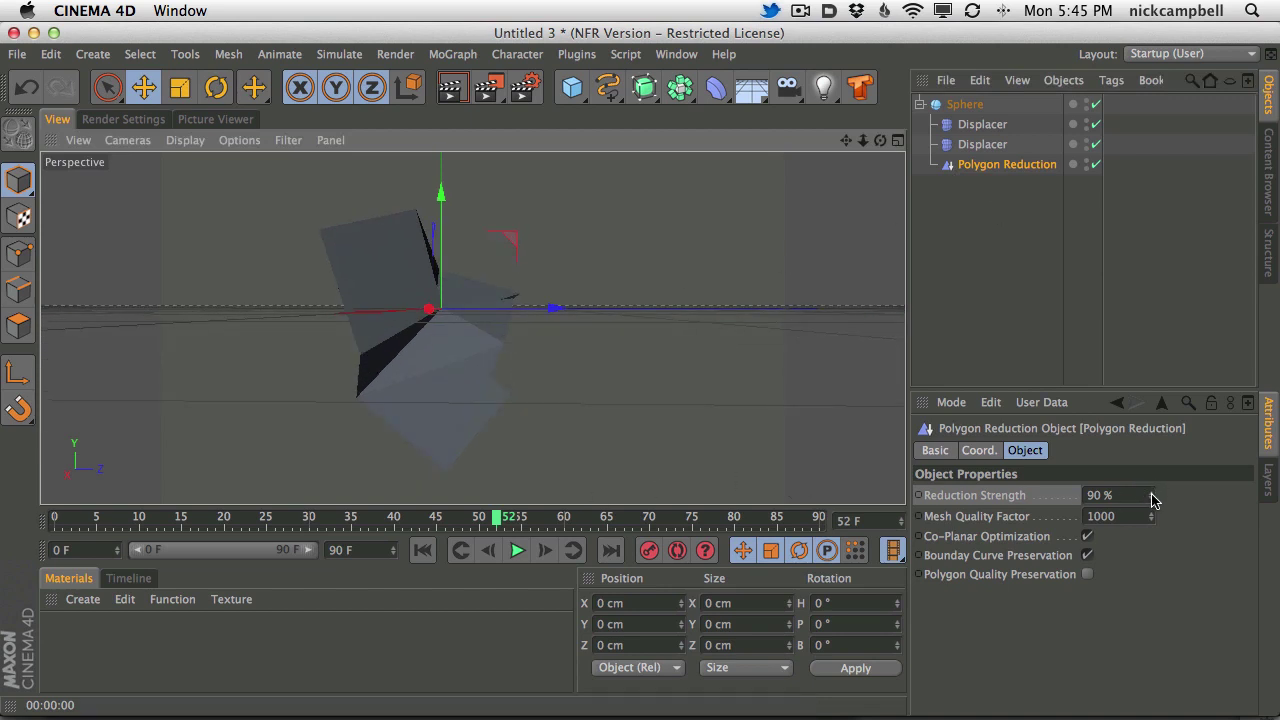
# - Animate Reduction Strength from 2% at frame 0 up to 100%, scrubbing and playing to preview
pyautogui.moveTo(1151, 499)
pyautogui.mouseDown()
pyautogui.moveTo(1153, 485)
pyautogui.moveTo(1158, 650)
pyautogui.mouseUp()
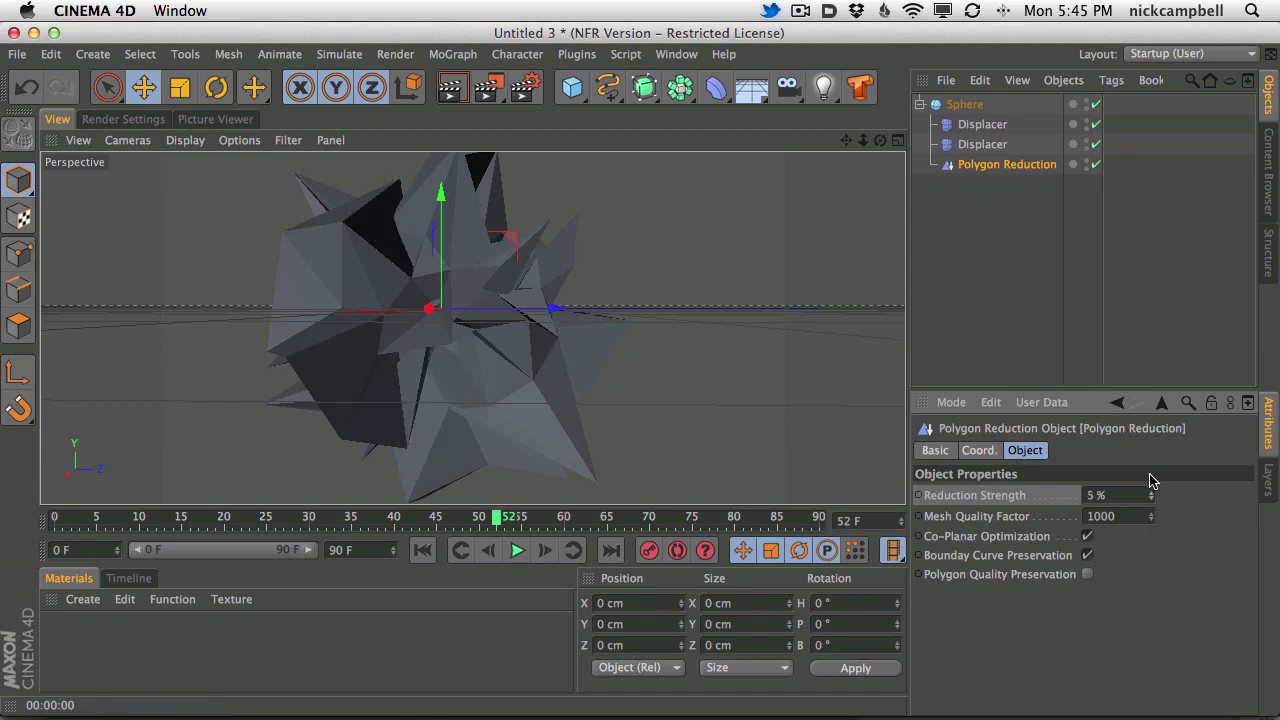
pyautogui.moveTo(1153, 507); pyautogui.dragTo(1160, 449)
pyautogui.moveTo(1175, 398)
pyautogui.mouseDown()
pyautogui.moveTo(1174, 451)
pyautogui.moveTo(1180, 401)
pyautogui.mouseUp()
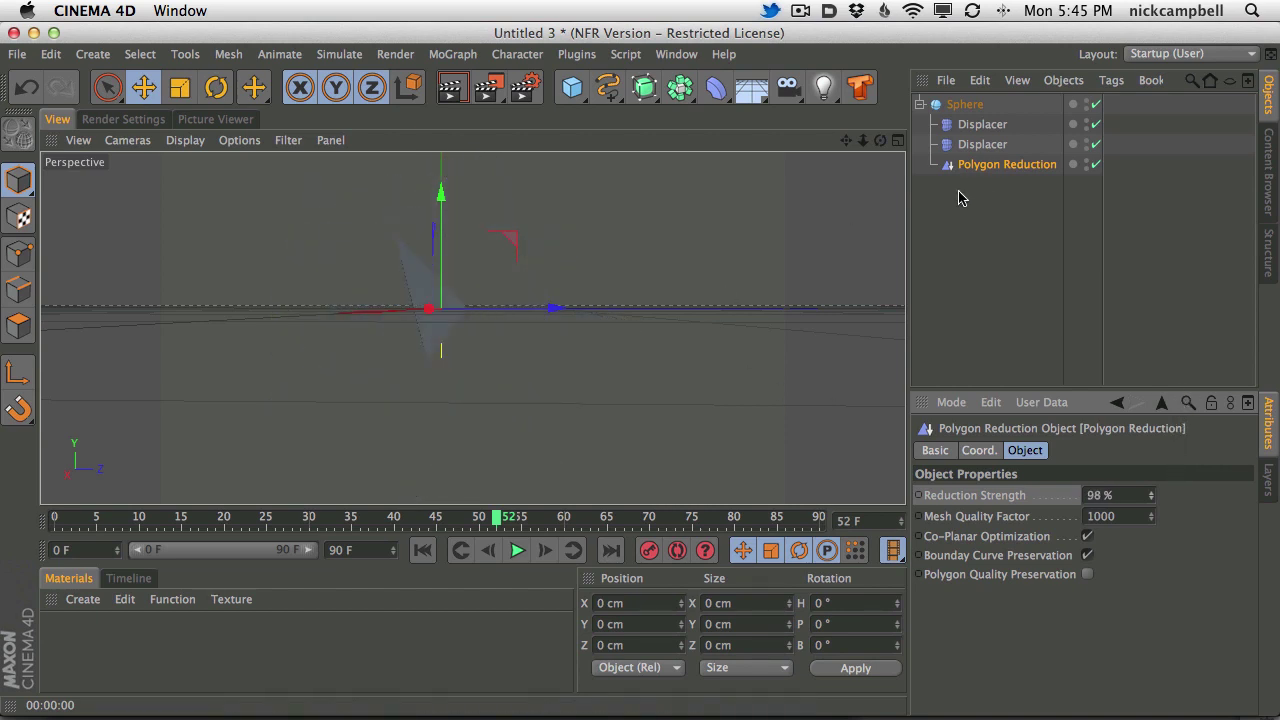
pyautogui.moveTo(540, 326)
pyautogui.keyDown('alt'); pyautogui.mouseDown()
pyautogui.moveTo(497, 343)
pyautogui.moveTo(474, 326)
pyautogui.mouseUp(); pyautogui.keyUp('alt')
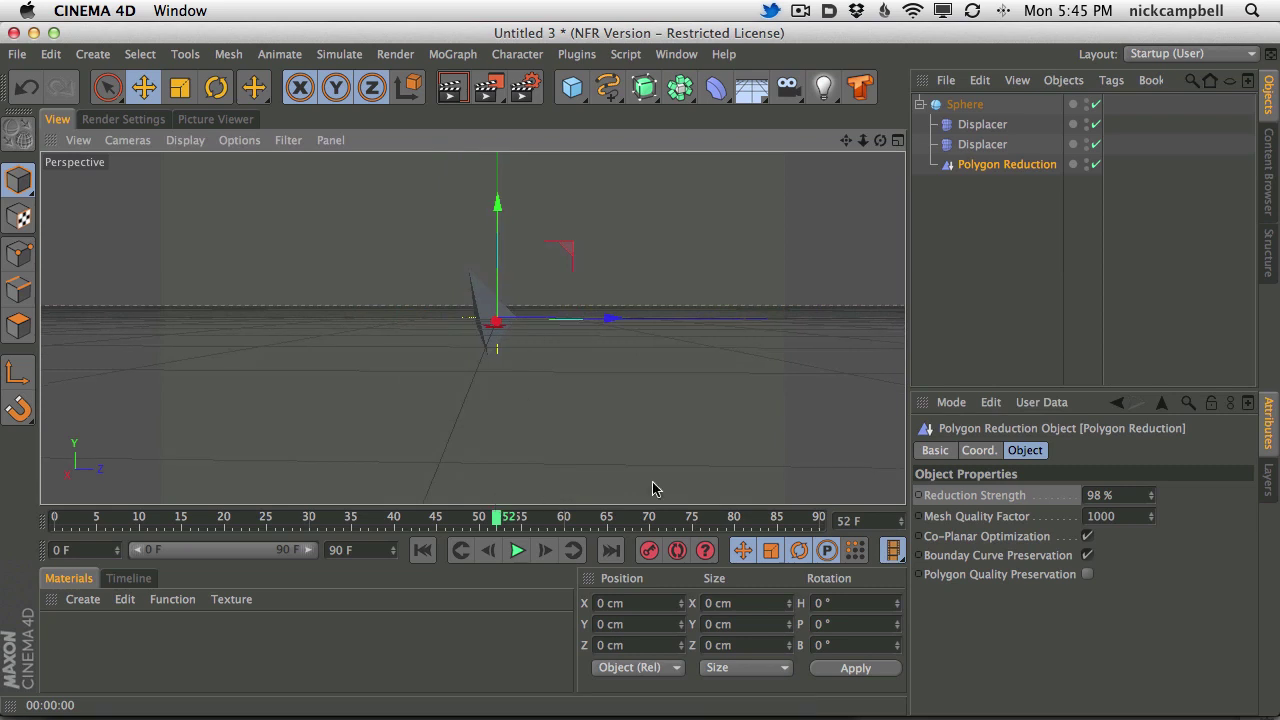
pyautogui.moveTo(1152, 497)
pyautogui.mouseDown()
pyautogui.moveTo(1096, 568)
pyautogui.moveTo(1143, 491)
pyautogui.moveTo(1111, 526)
pyautogui.moveTo(1104, 572)
pyautogui.mouseUp()
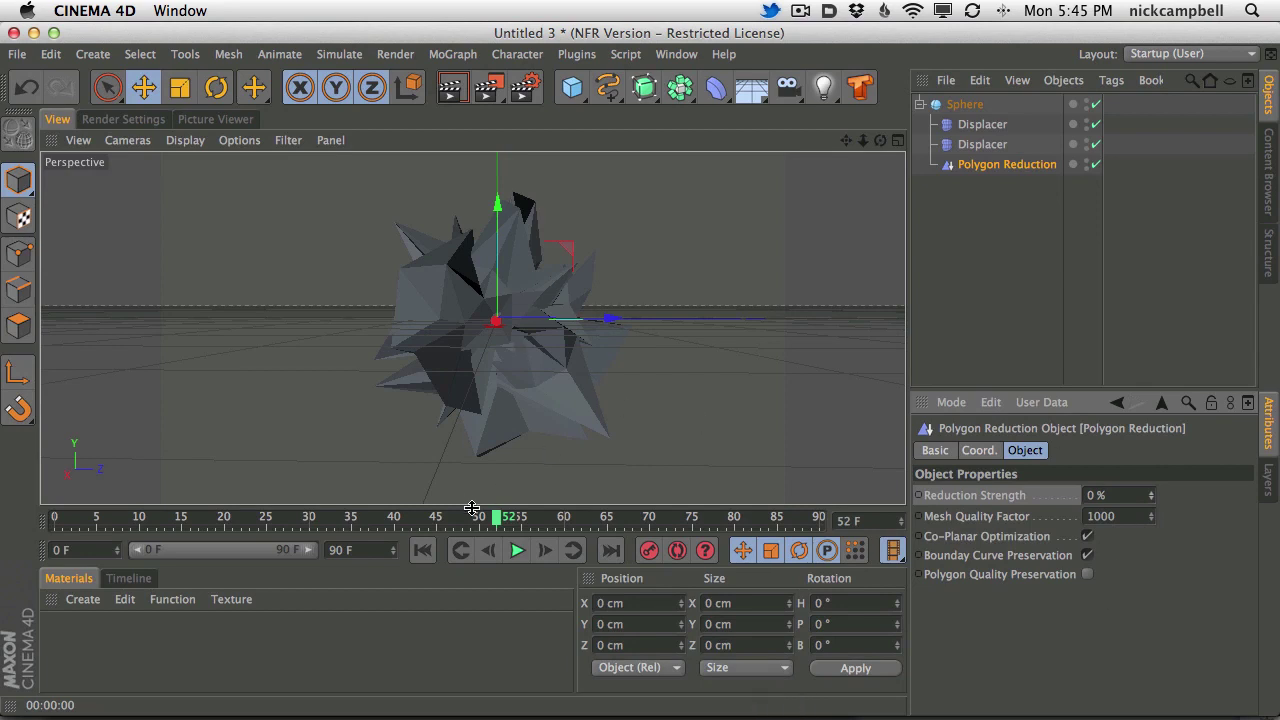
pyautogui.moveTo(497, 517); pyautogui.dragTo(82, 480)
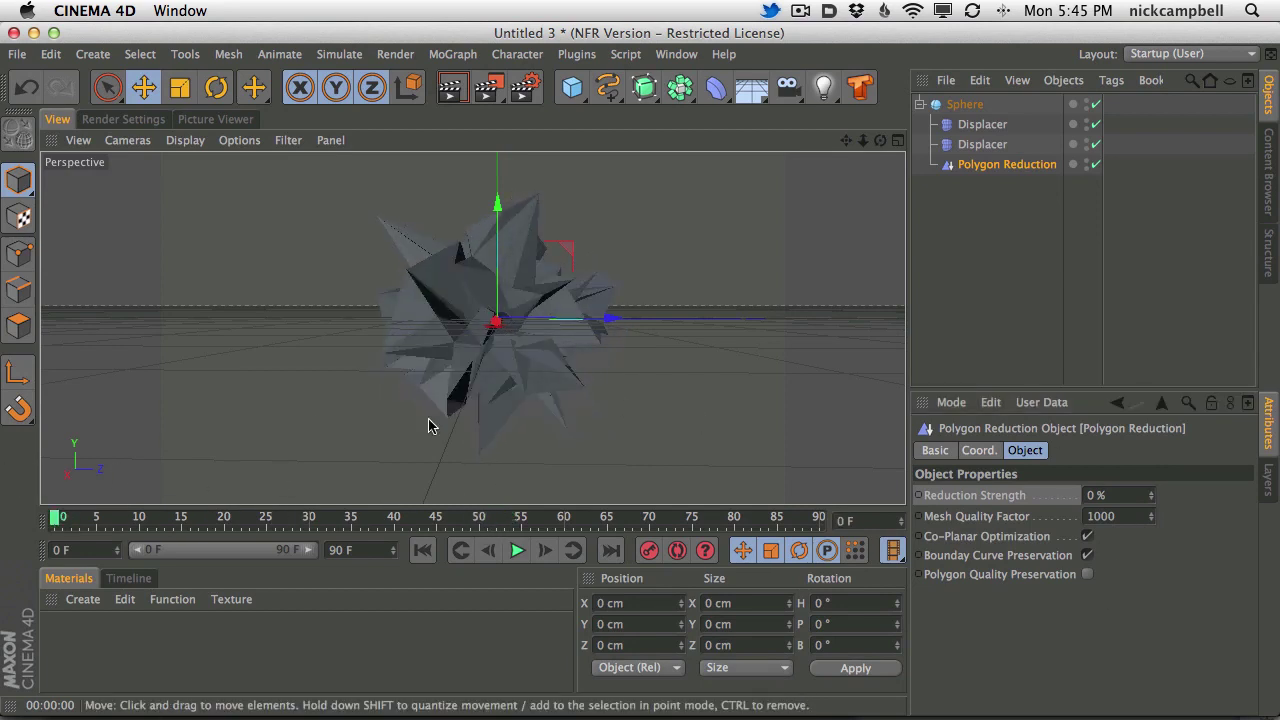
pyautogui.moveTo(1151, 495)
pyautogui.mouseDown()
pyautogui.moveTo(1163, 403)
pyautogui.moveTo(1160, 500)
pyautogui.mouseUp()
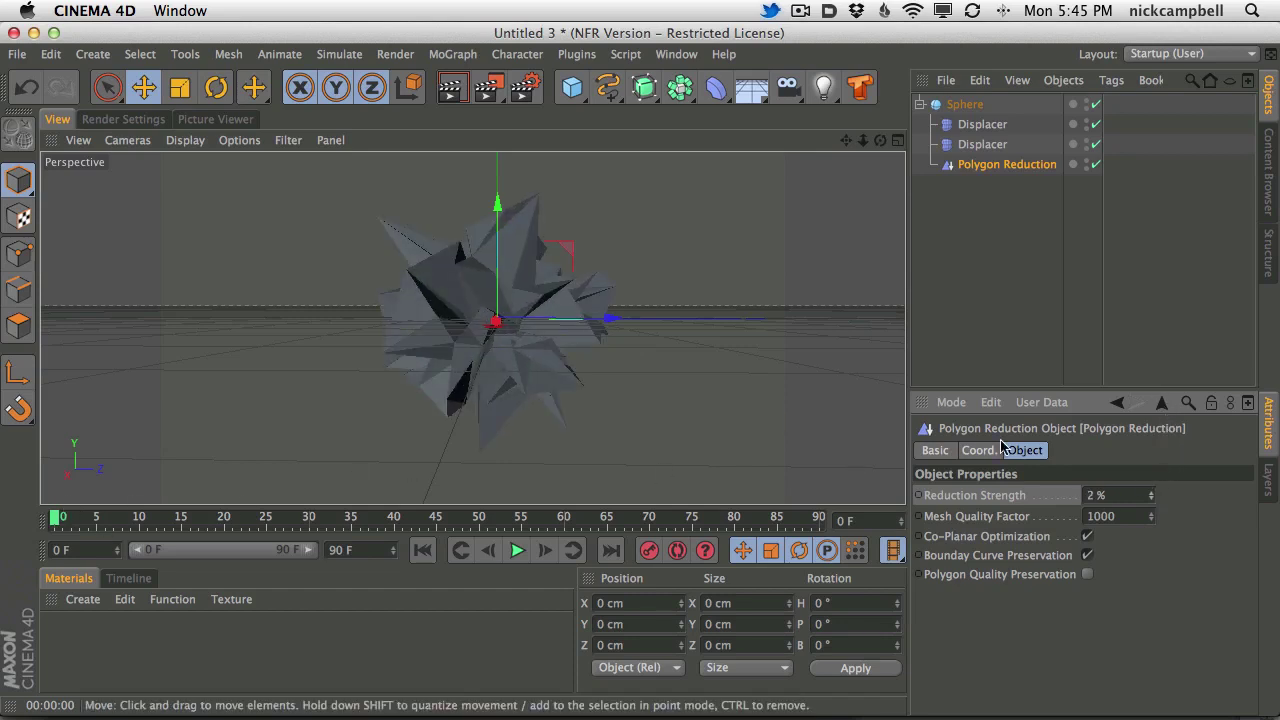
pyautogui.moveTo(523, 519); pyautogui.dragTo(651, 520)
pyautogui.moveTo(1150, 495); pyautogui.dragTo(1162, 399)
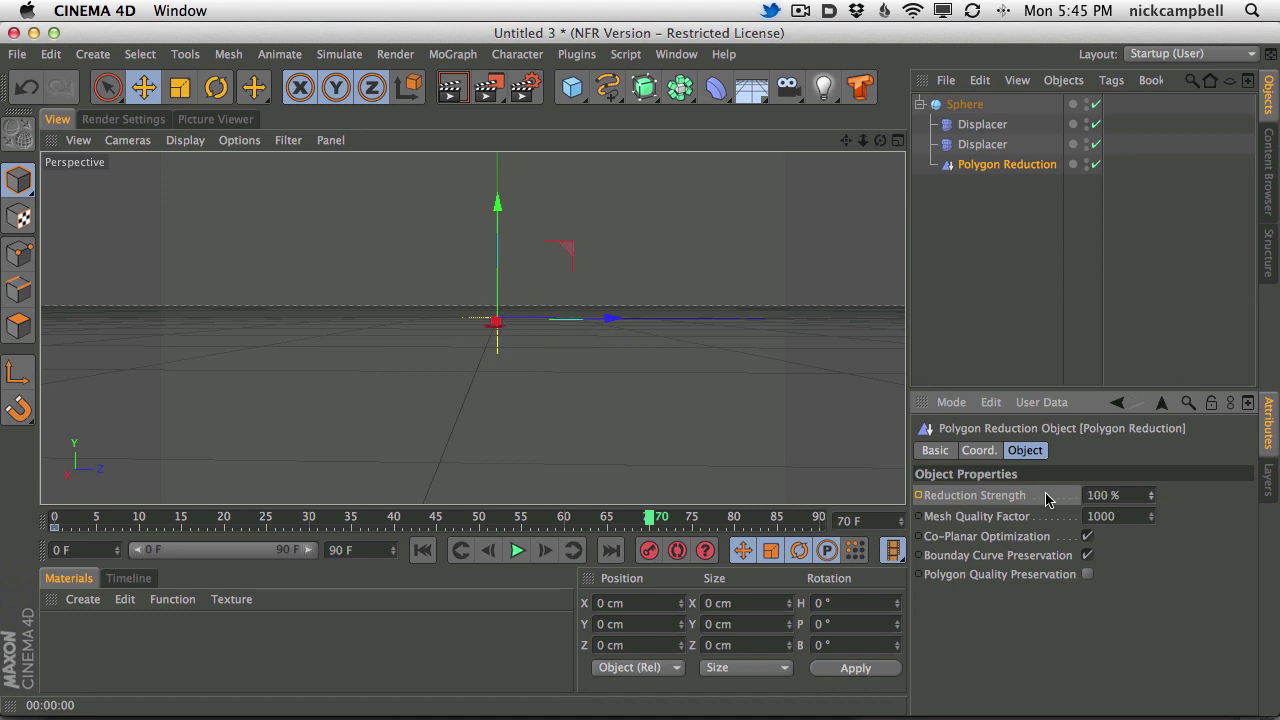
pyautogui.click(516, 550)
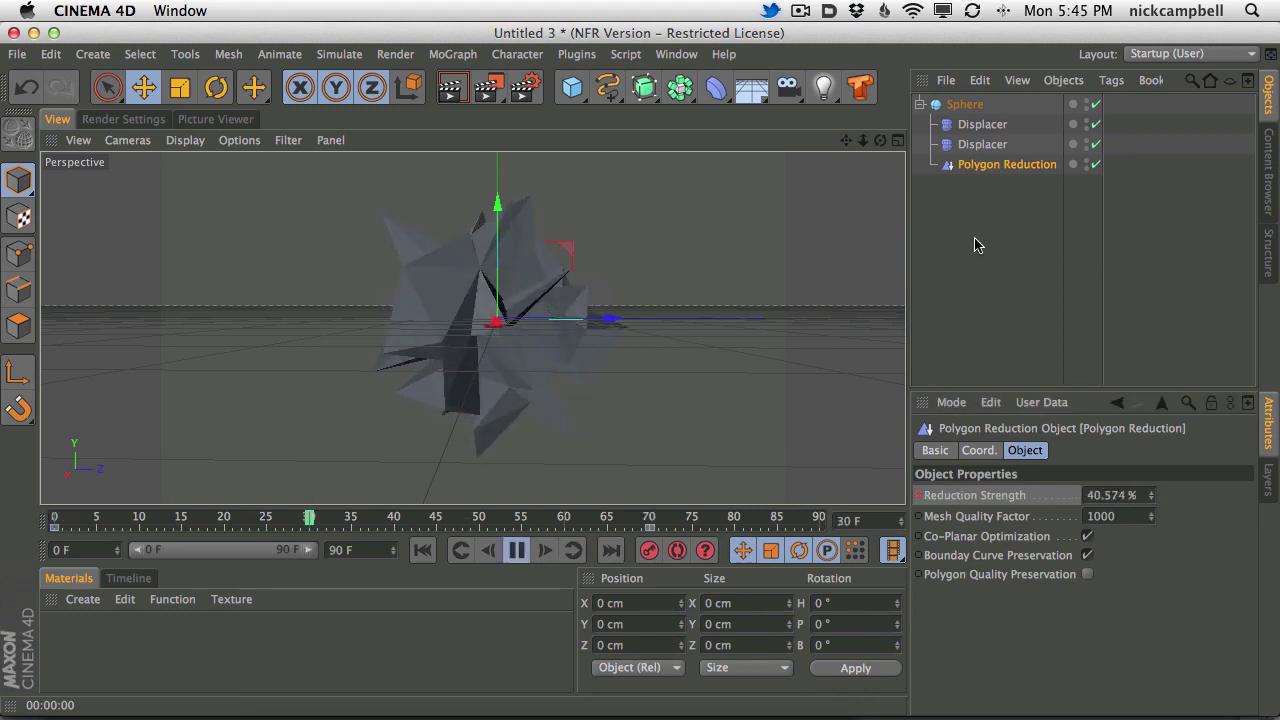
# - During playback, widen the side panels and drag Polygon Reduction to be the Sphere's first child
pyautogui.click(516, 550)
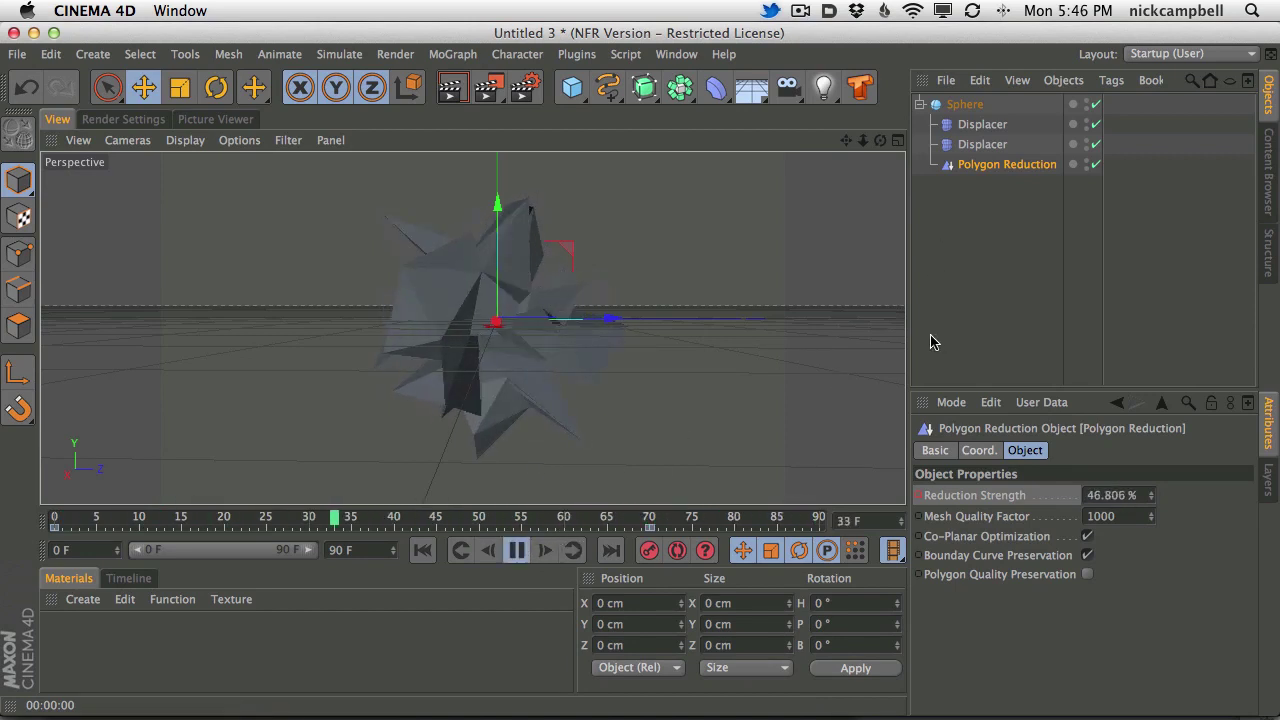
pyautogui.moveTo(906, 331); pyautogui.dragTo(797, 312)
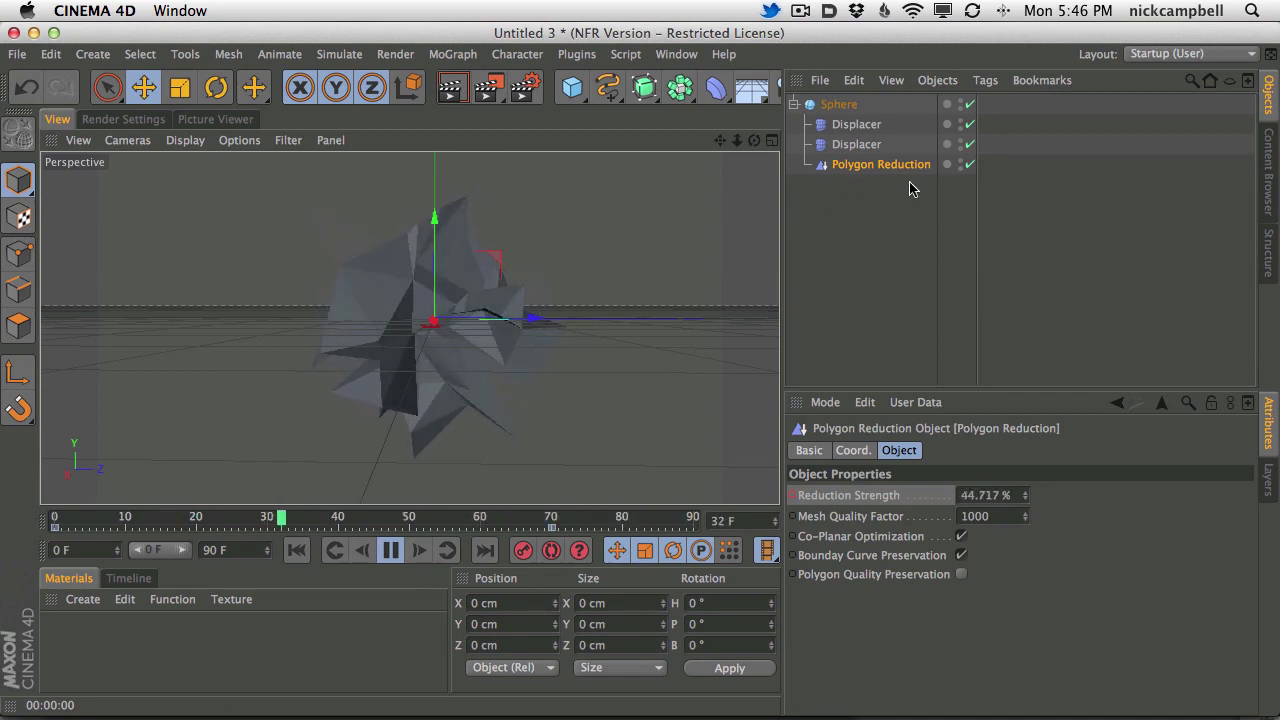
pyautogui.moveTo(865, 165); pyautogui.dragTo(863, 122)
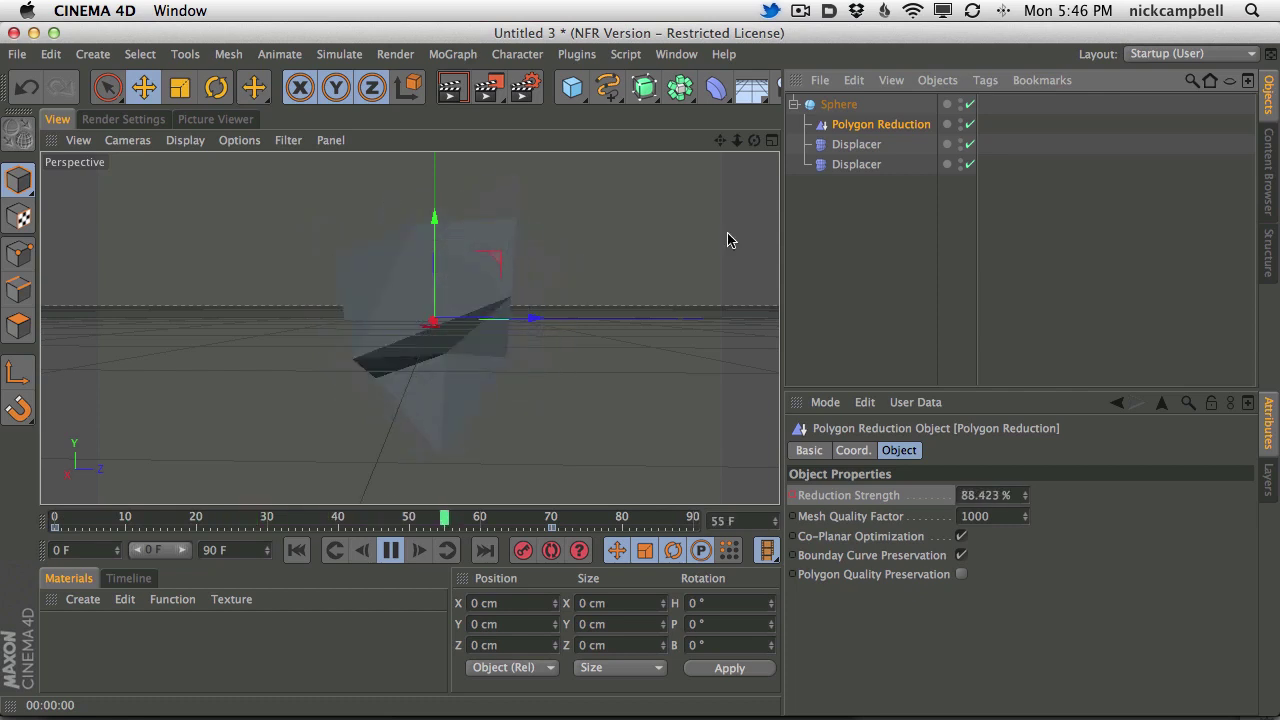
pyautogui.moveTo(862, 176); pyautogui.dragTo(866, 180)
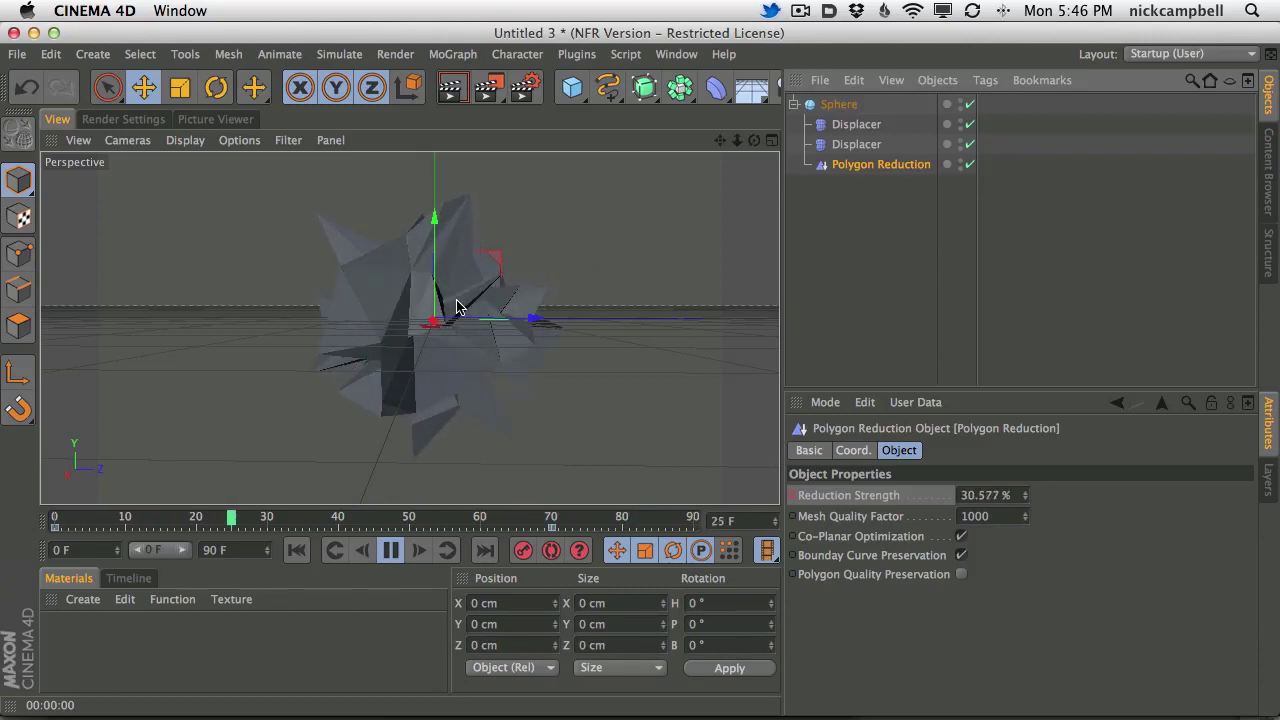
pyautogui.moveTo(874, 120); pyautogui.dragTo(876, 124)
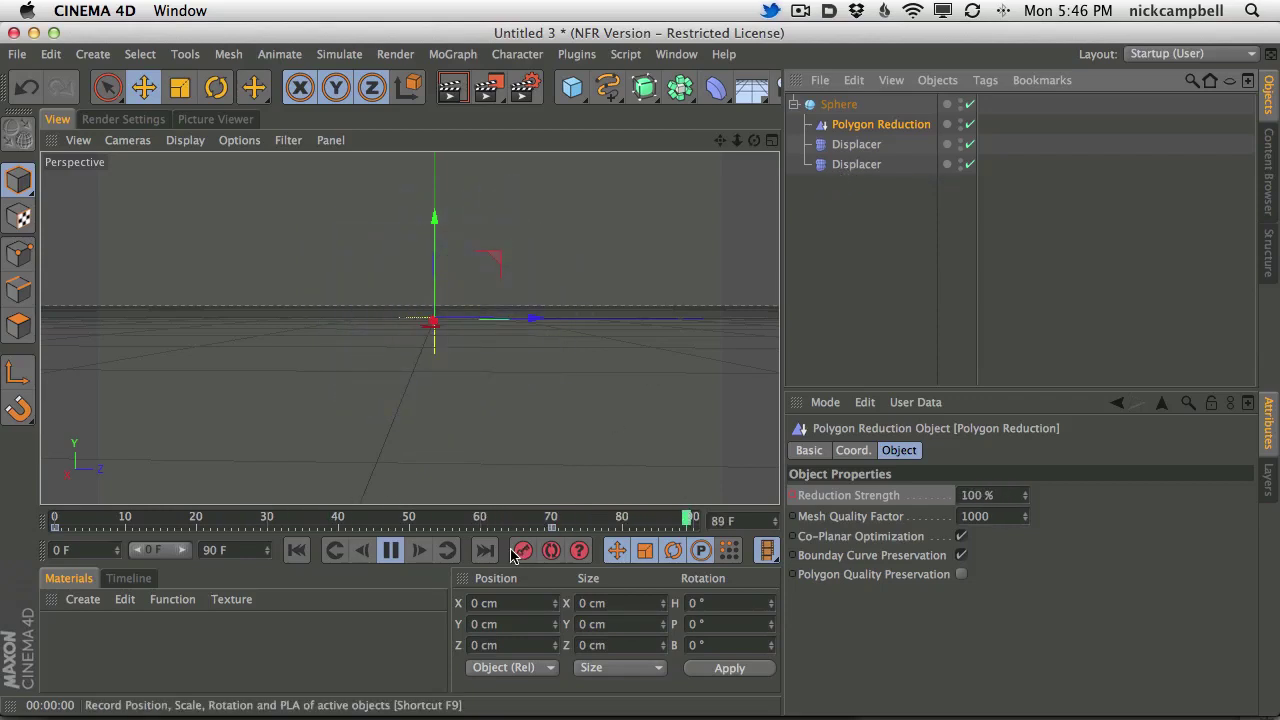
pyautogui.click(391, 561)
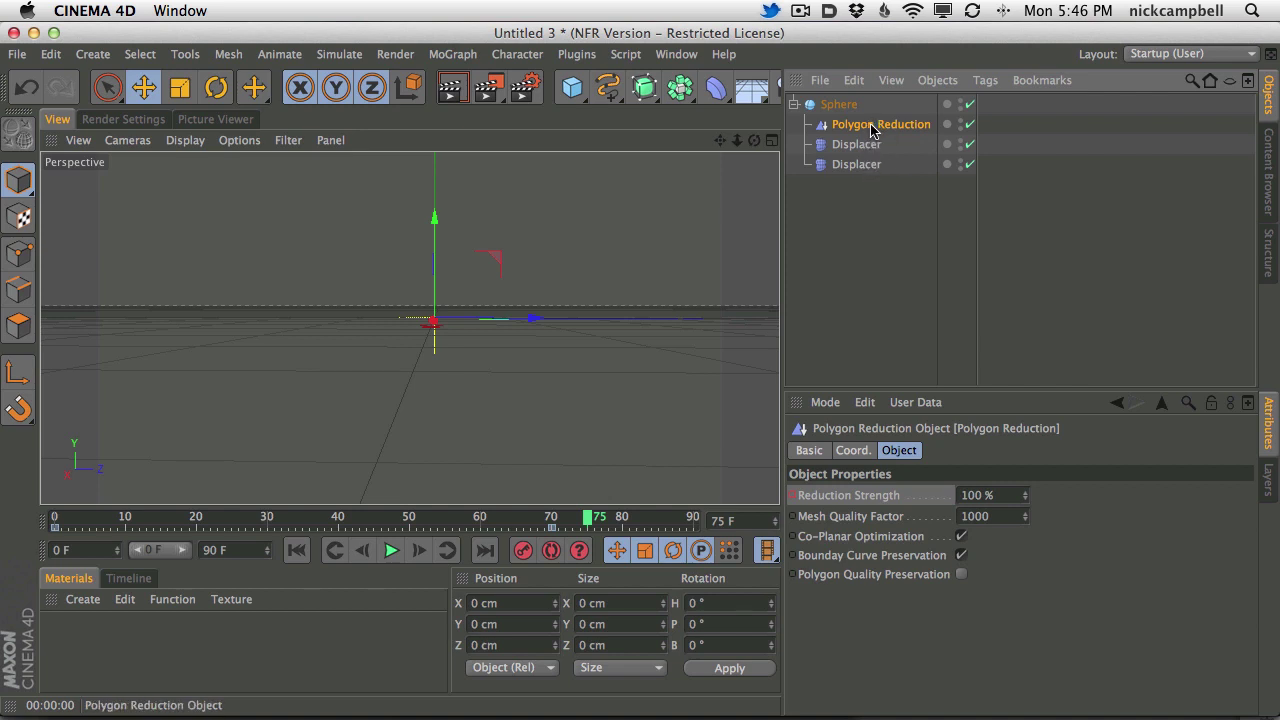
# - Keyframe Reduction Strength at 99% around frame 70 and render the remaining triangle
pyautogui.click(396, 552)
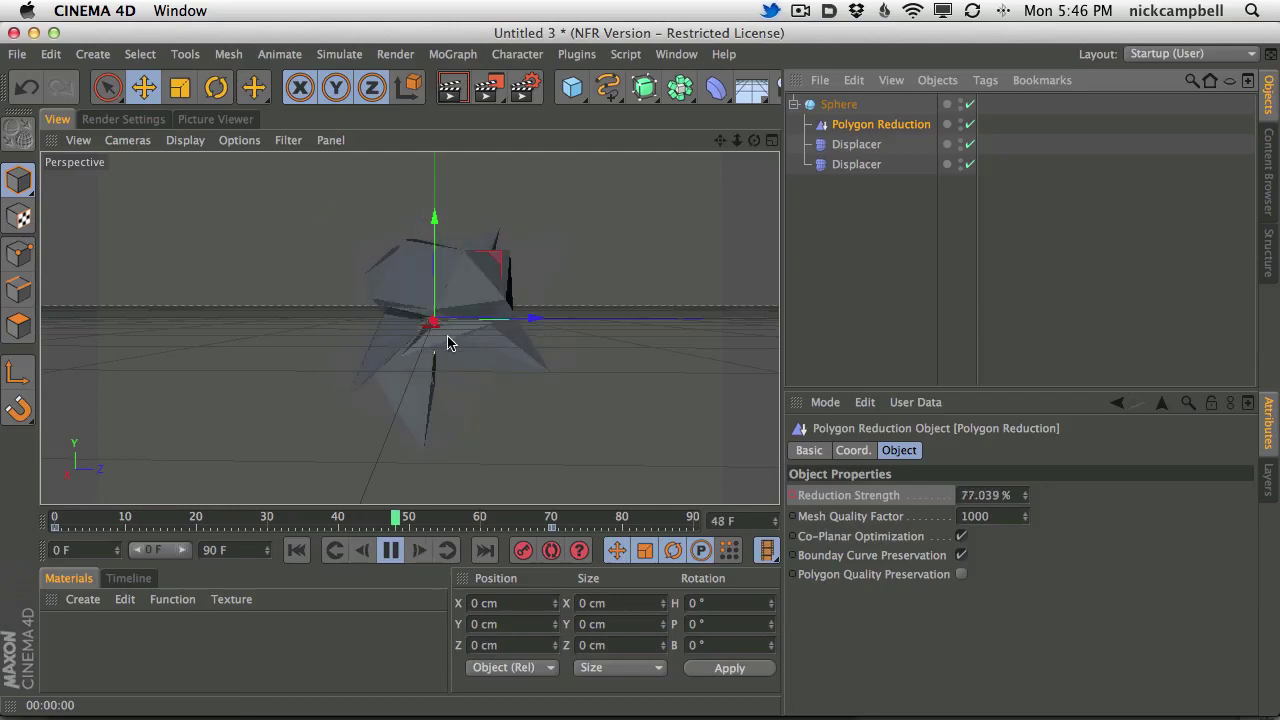
pyautogui.click(391, 550)
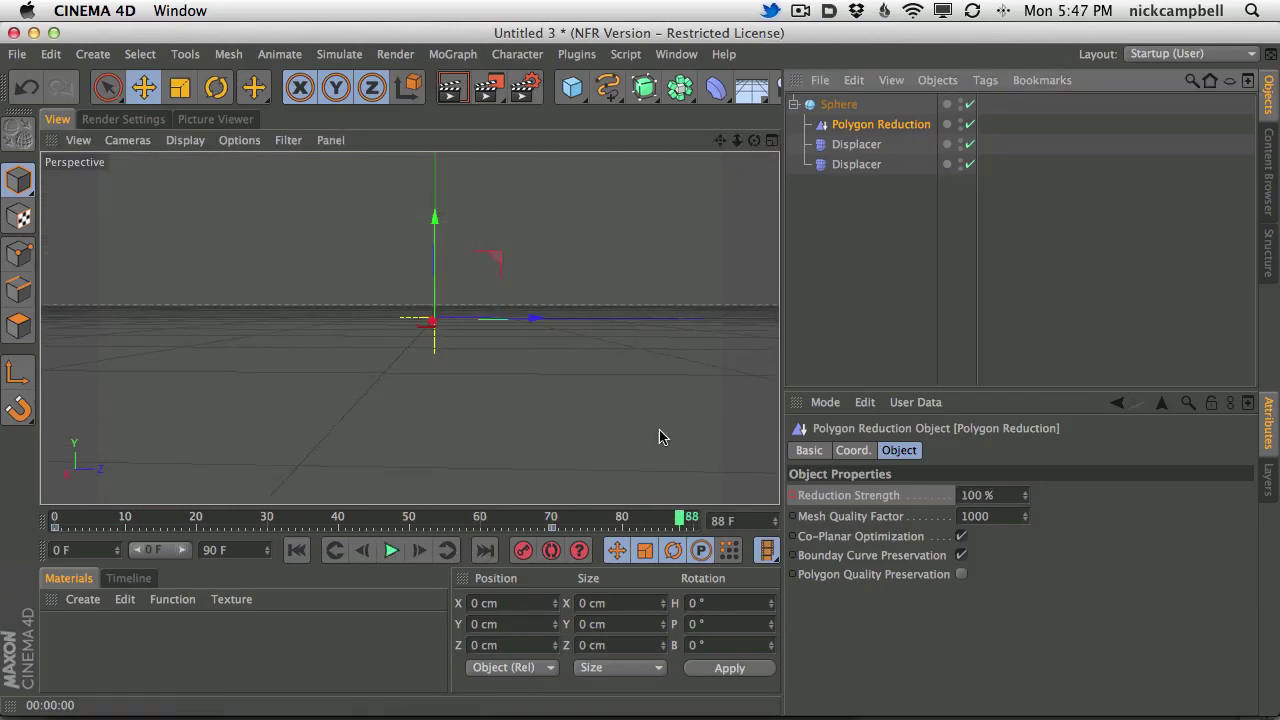
pyautogui.moveTo(520, 517)
pyautogui.mouseDown()
pyautogui.moveTo(423, 517)
pyautogui.moveTo(541, 520)
pyautogui.mouseUp()
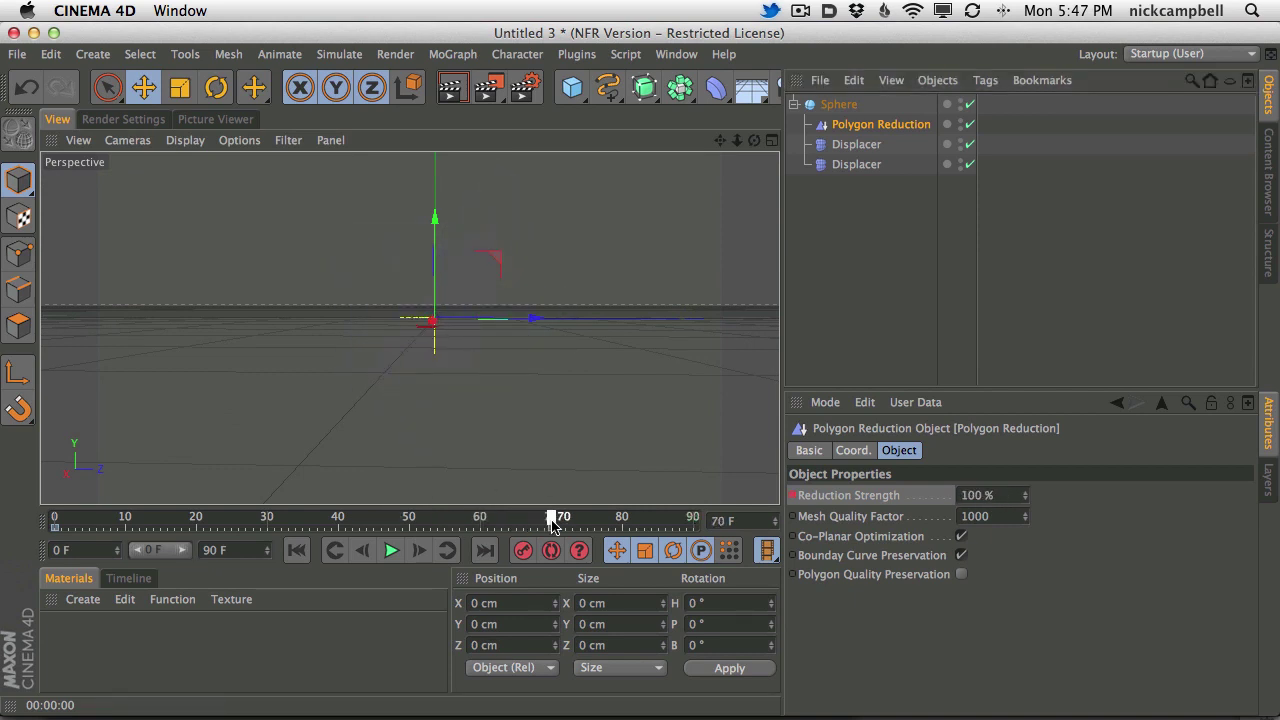
pyautogui.click(1023, 499)
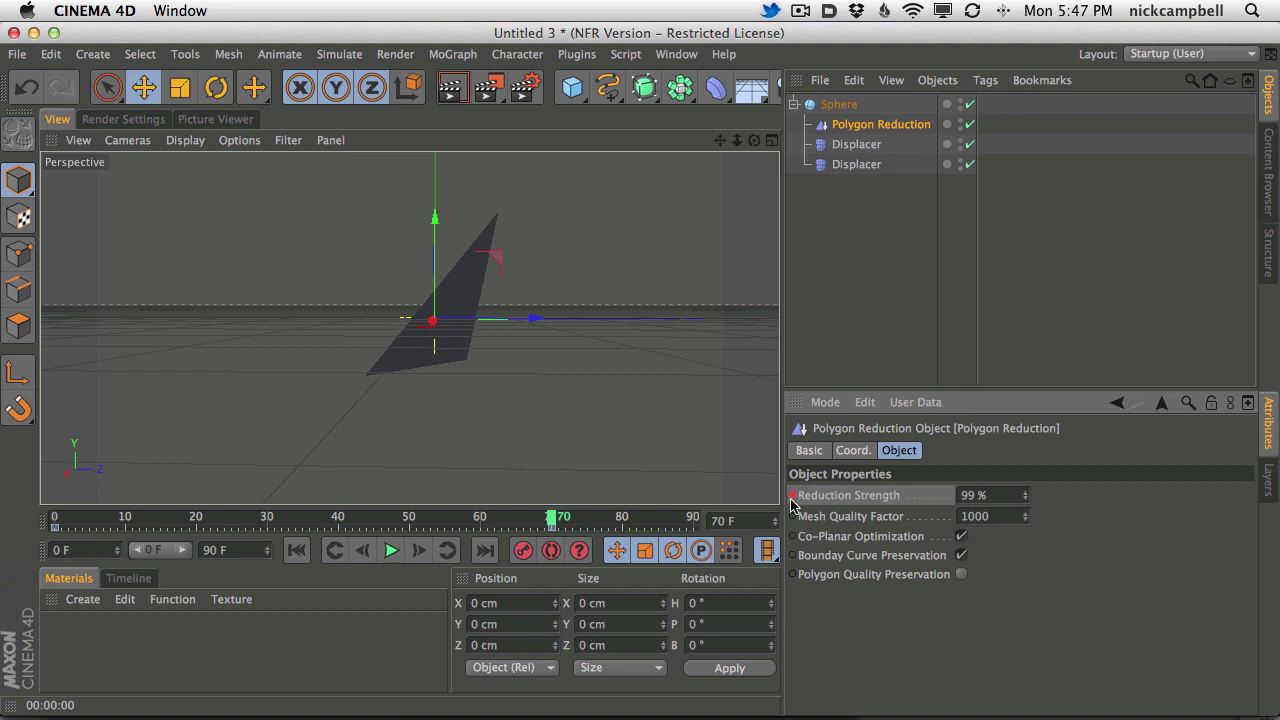
pyautogui.moveTo(561, 520)
pyautogui.mouseDown()
pyautogui.moveTo(415, 520)
pyautogui.moveTo(617, 521)
pyautogui.mouseUp()
pyautogui.moveTo(474, 363)
pyautogui.keyDown('alt'); pyautogui.mouseDown()
pyautogui.moveTo(577, 386)
pyautogui.moveTo(391, 275)
pyautogui.moveTo(371, 237)
pyautogui.moveTo(466, 294)
pyautogui.moveTo(457, 317)
pyautogui.mouseUp(); pyautogui.keyUp('alt')
pyautogui.click(449, 90)
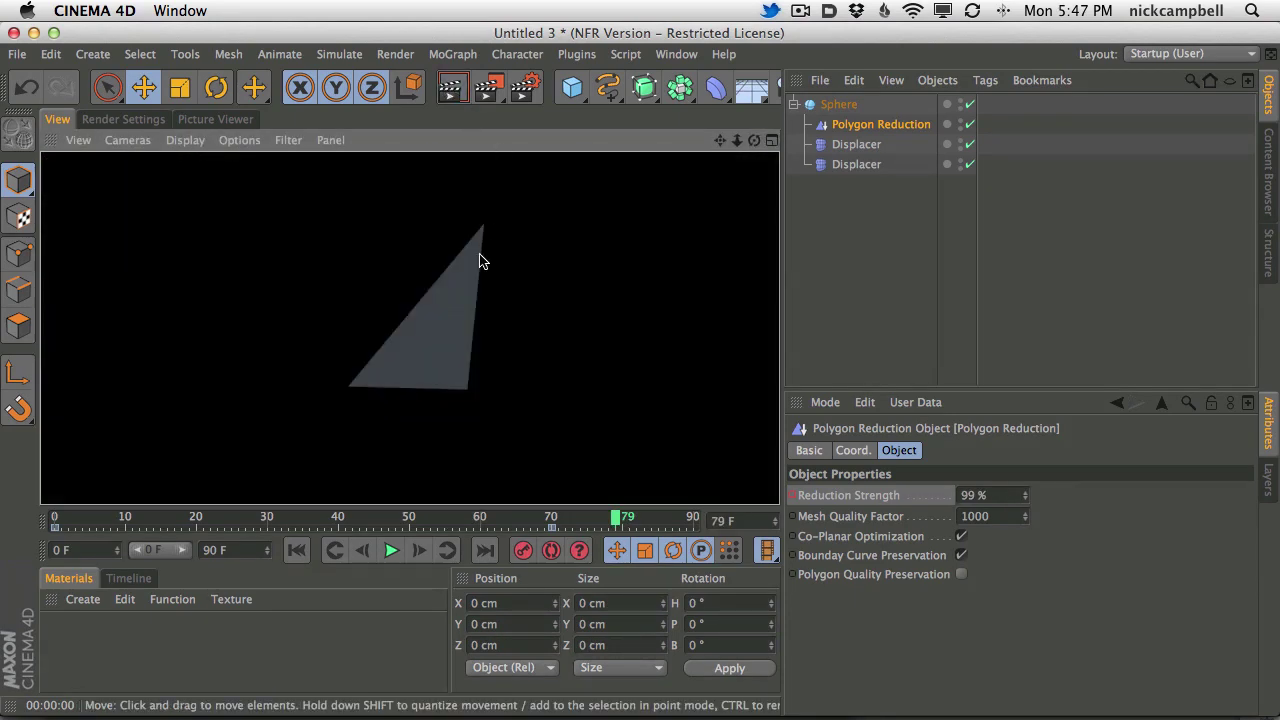
# - Return to frame 0, replay the animation, and deselect everything to view the jagged shards
pyautogui.moveTo(614, 517); pyautogui.dragTo(54, 517)
pyautogui.click(391, 550)
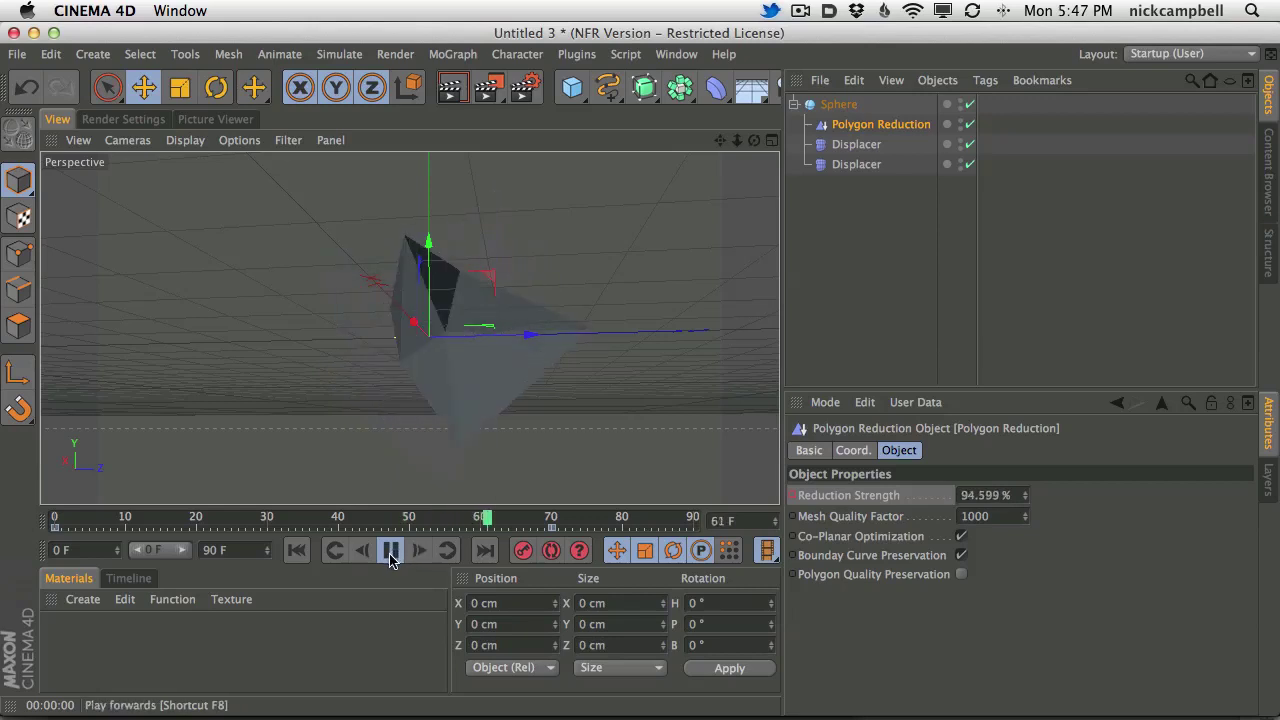
pyautogui.moveTo(433, 520); pyautogui.dragTo(54, 517)
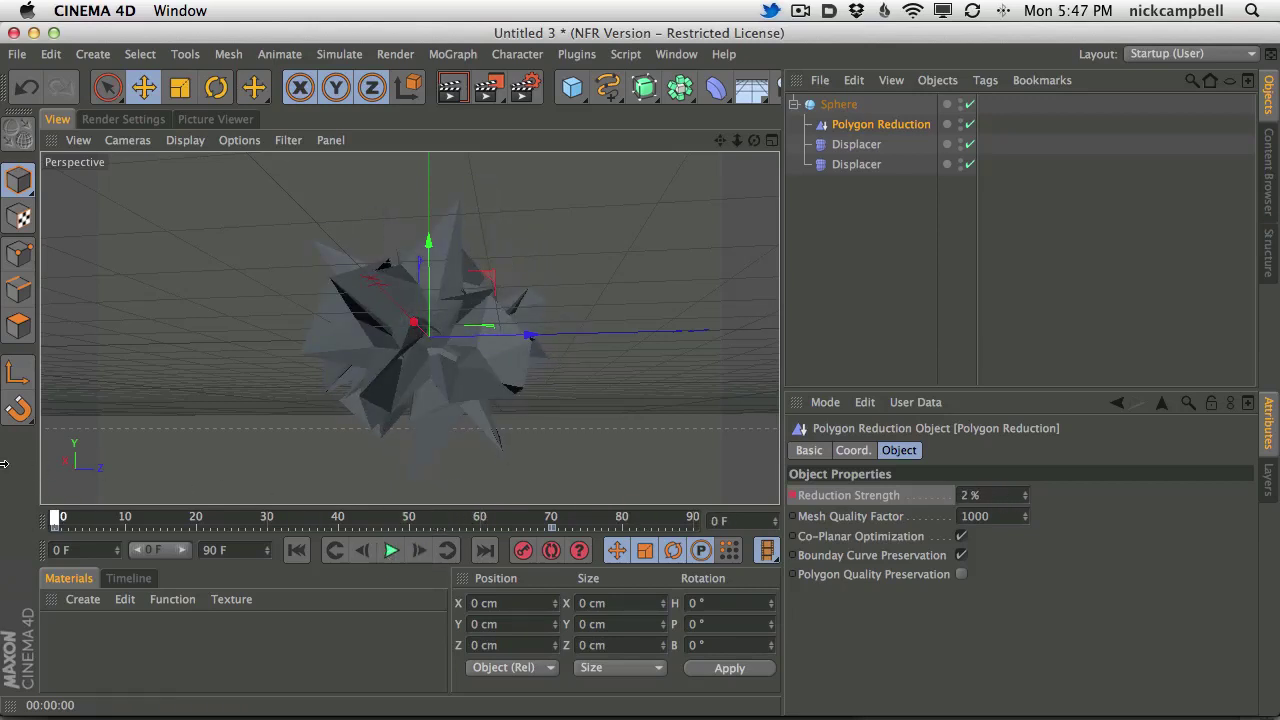
pyautogui.click(866, 195)
pyautogui.keyDown('alt'); pyautogui.moveTo(450, 350); pyautogui.dragTo(431, 346); pyautogui.keyUp('alt')
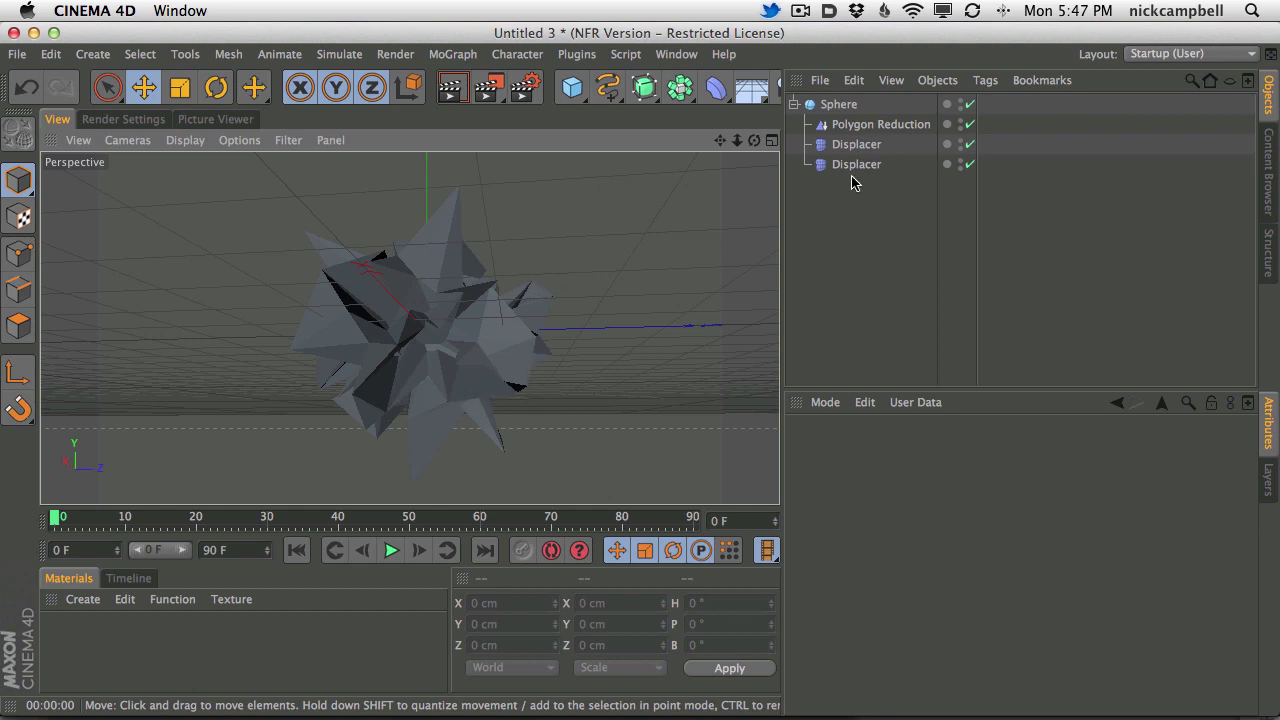
# - Add an Atom Array, nest the Sphere inside it, and duplicate the Sphere to the top level
pyautogui.moveTo(829, 34); pyautogui.dragTo(828, 34)
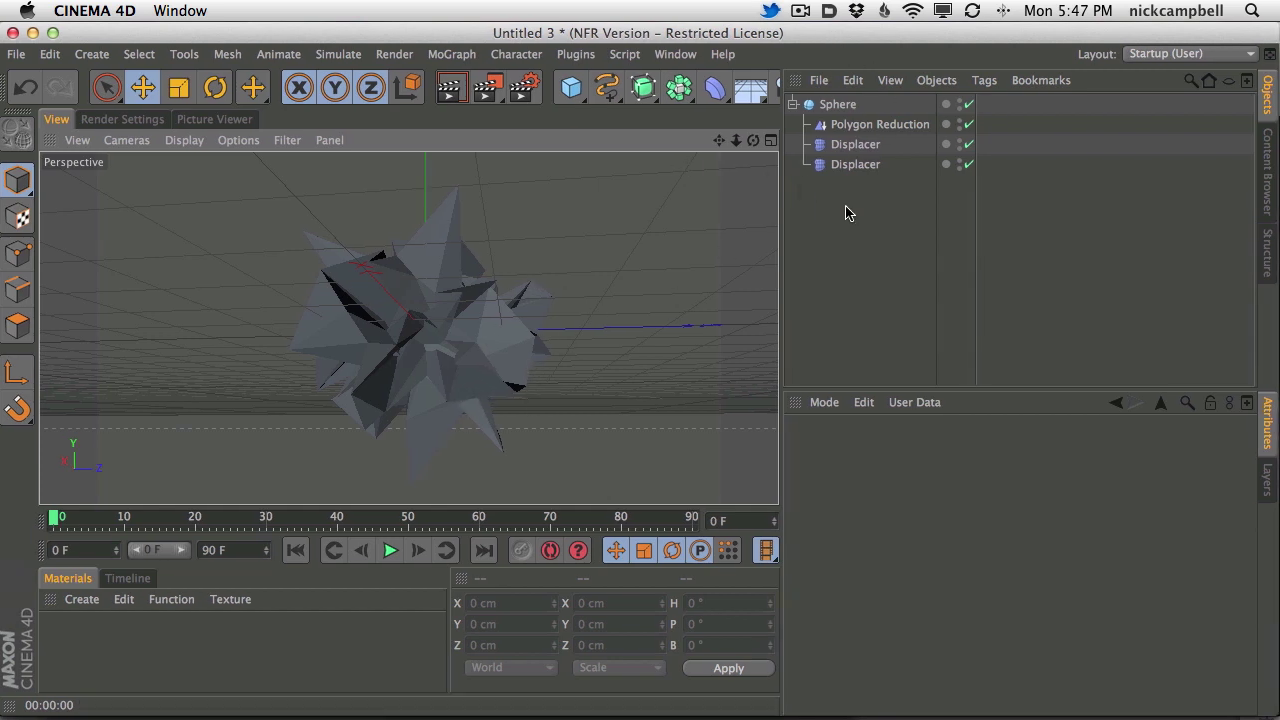
pyautogui.click(826, 108)
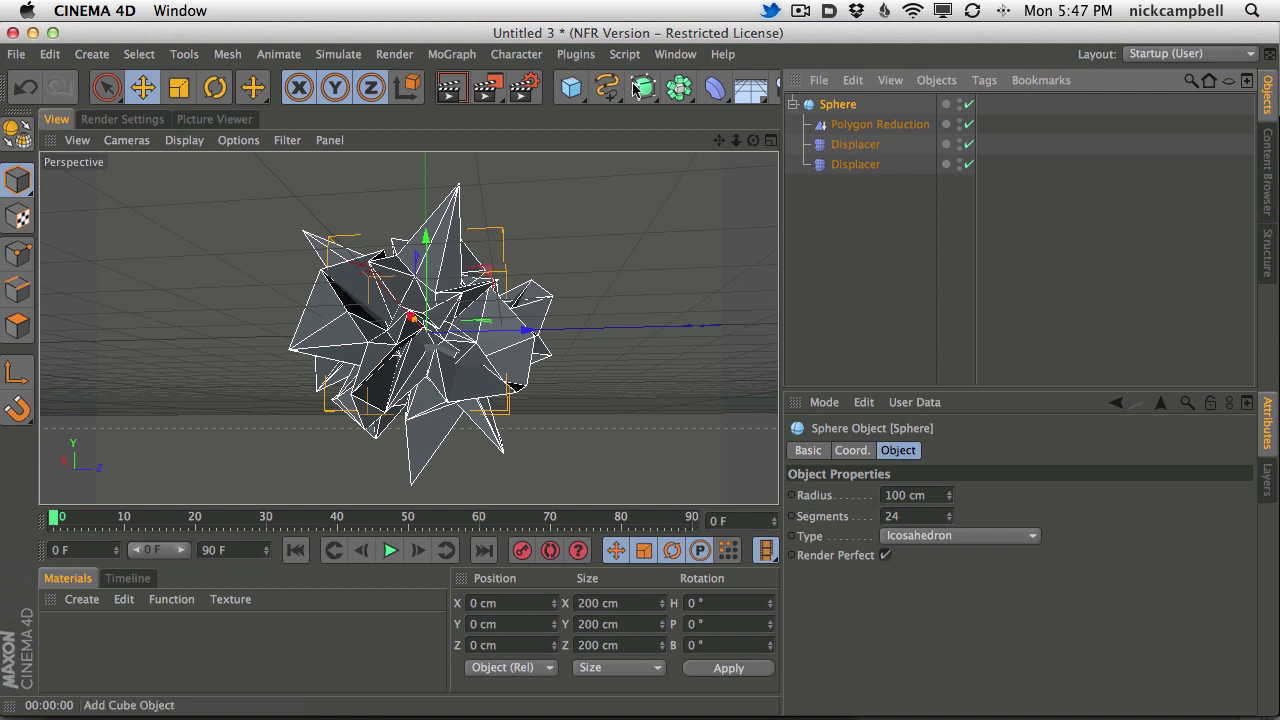
pyautogui.moveTo(679, 87); pyautogui.dragTo(962, 124)
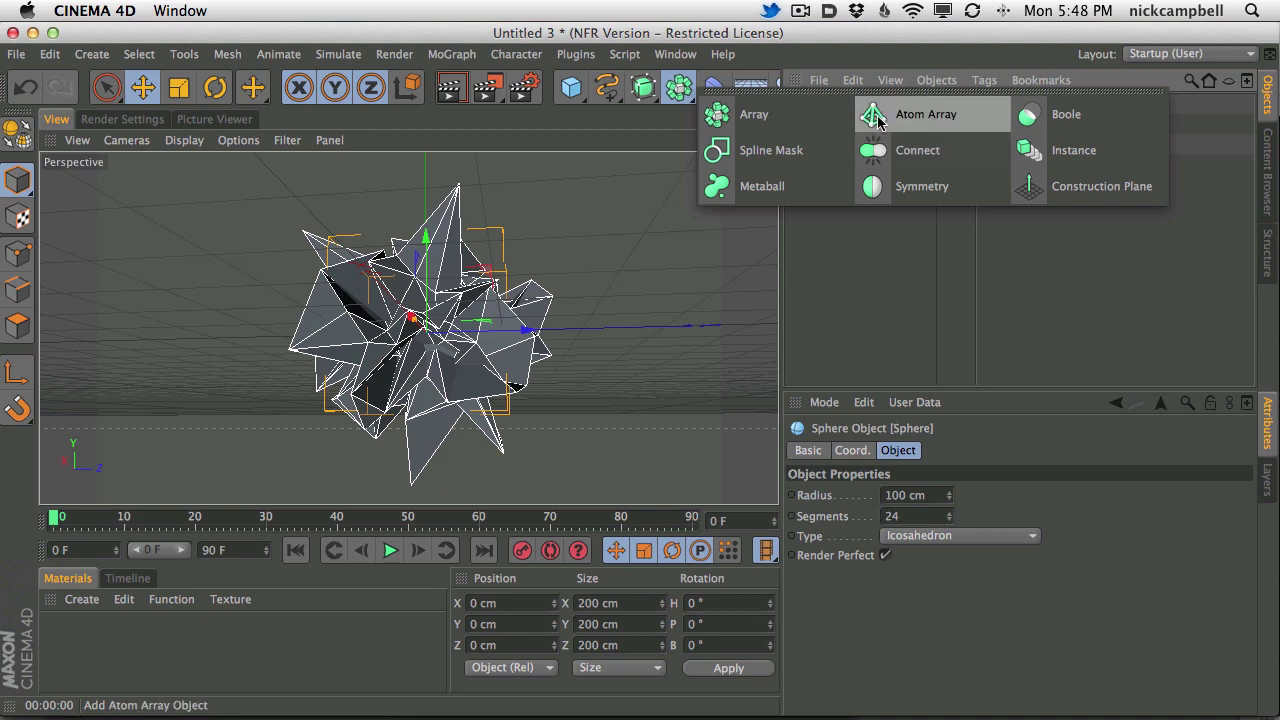
pyautogui.click(877, 117)
pyautogui.click(838, 125)
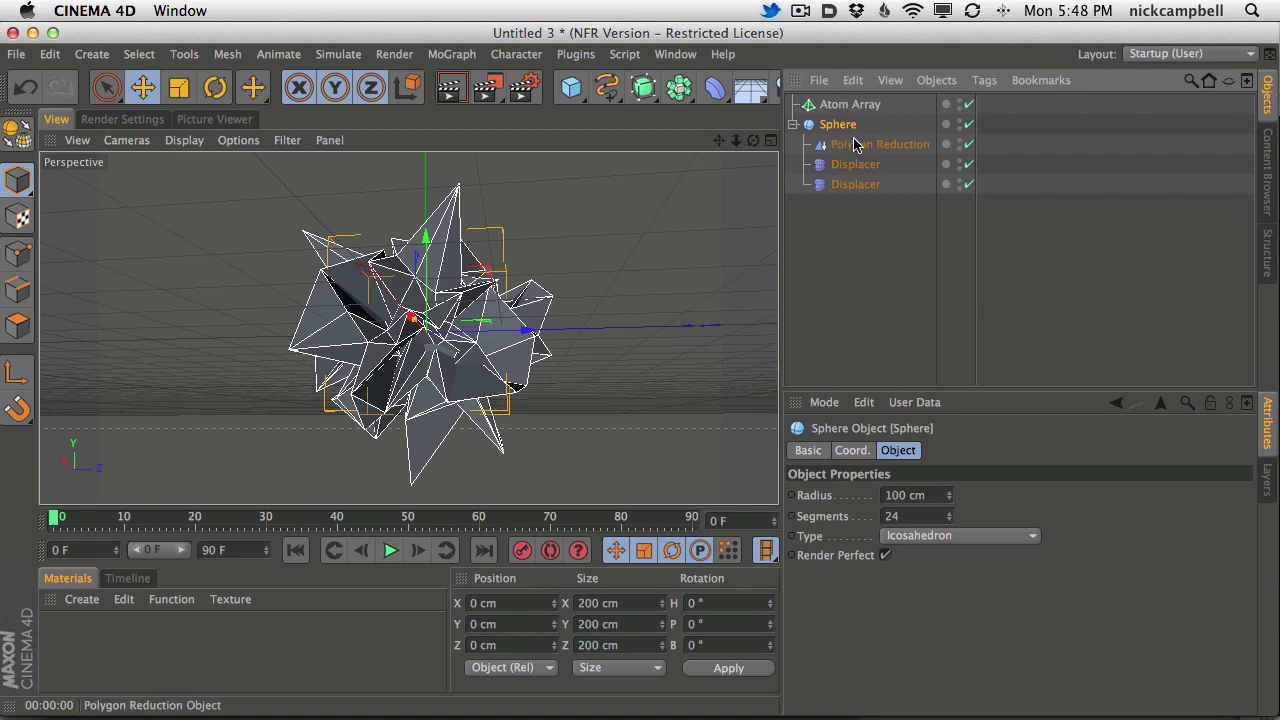
pyautogui.moveTo(836, 125); pyautogui.dragTo(840, 106)
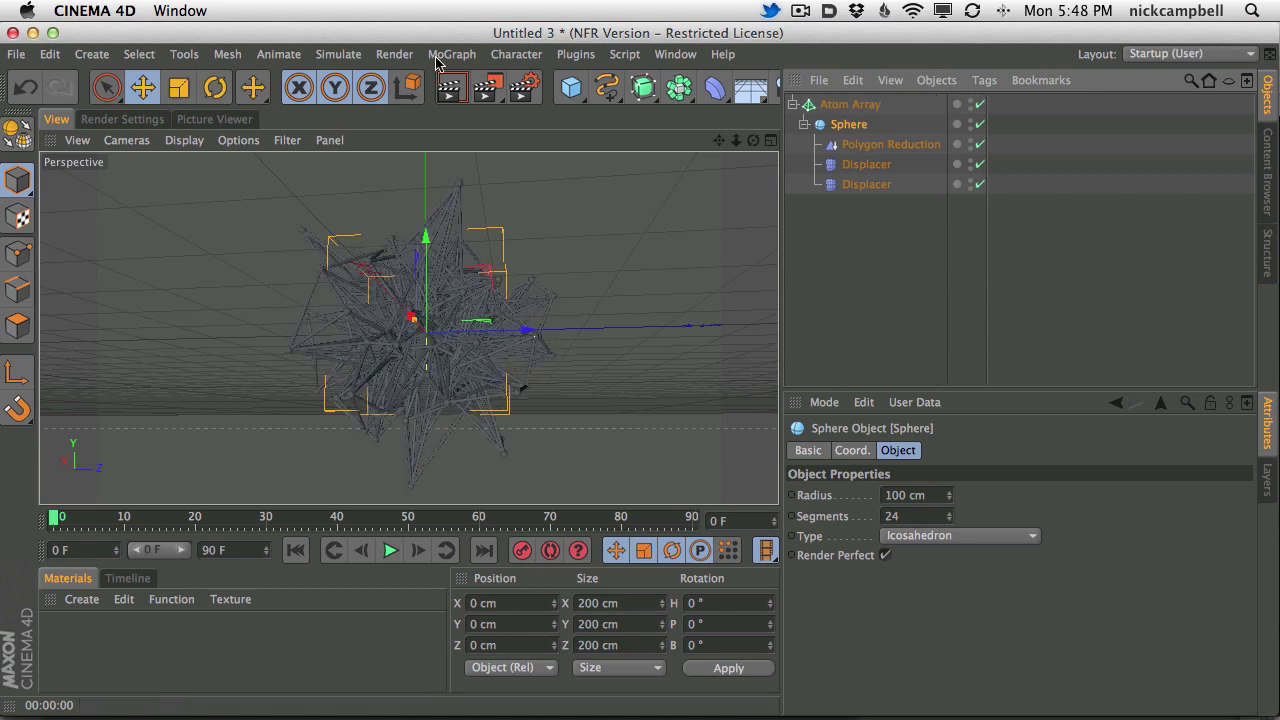
pyautogui.click(449, 89)
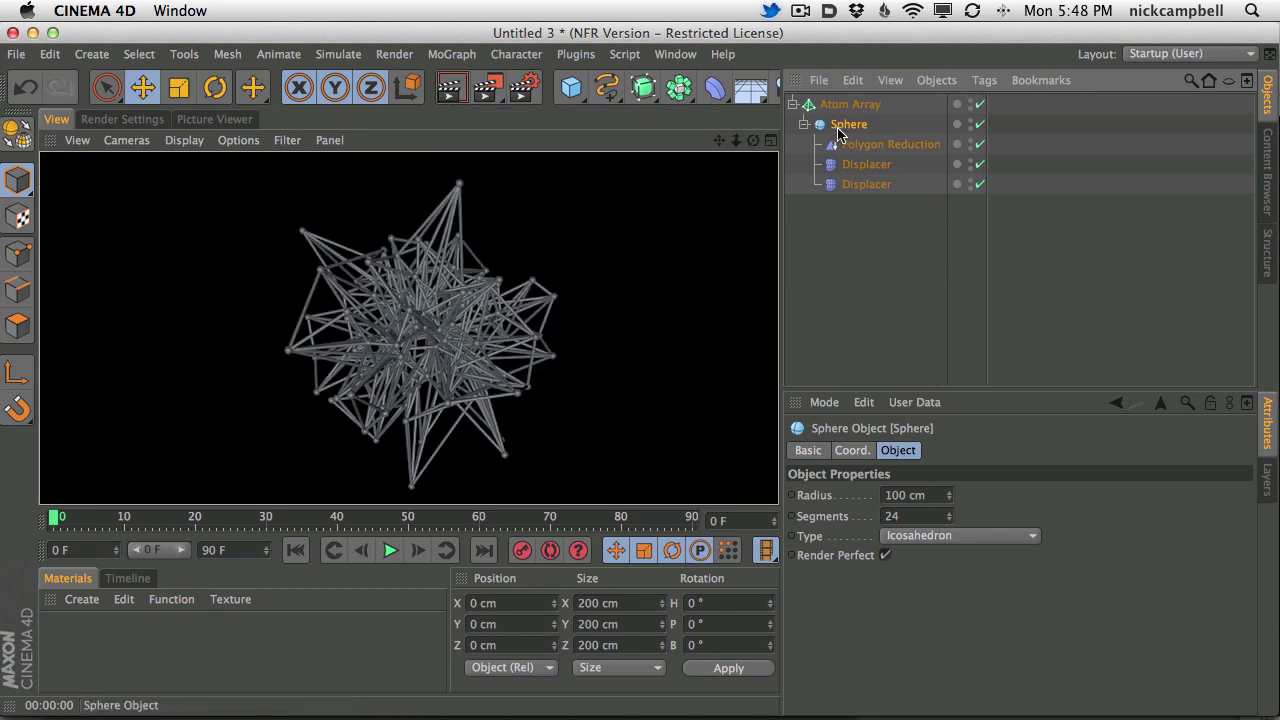
pyautogui.keyDown('ctrl'); pyautogui.moveTo(848, 124); pyautogui.dragTo(838, 99); pyautogui.keyUp('ctrl')
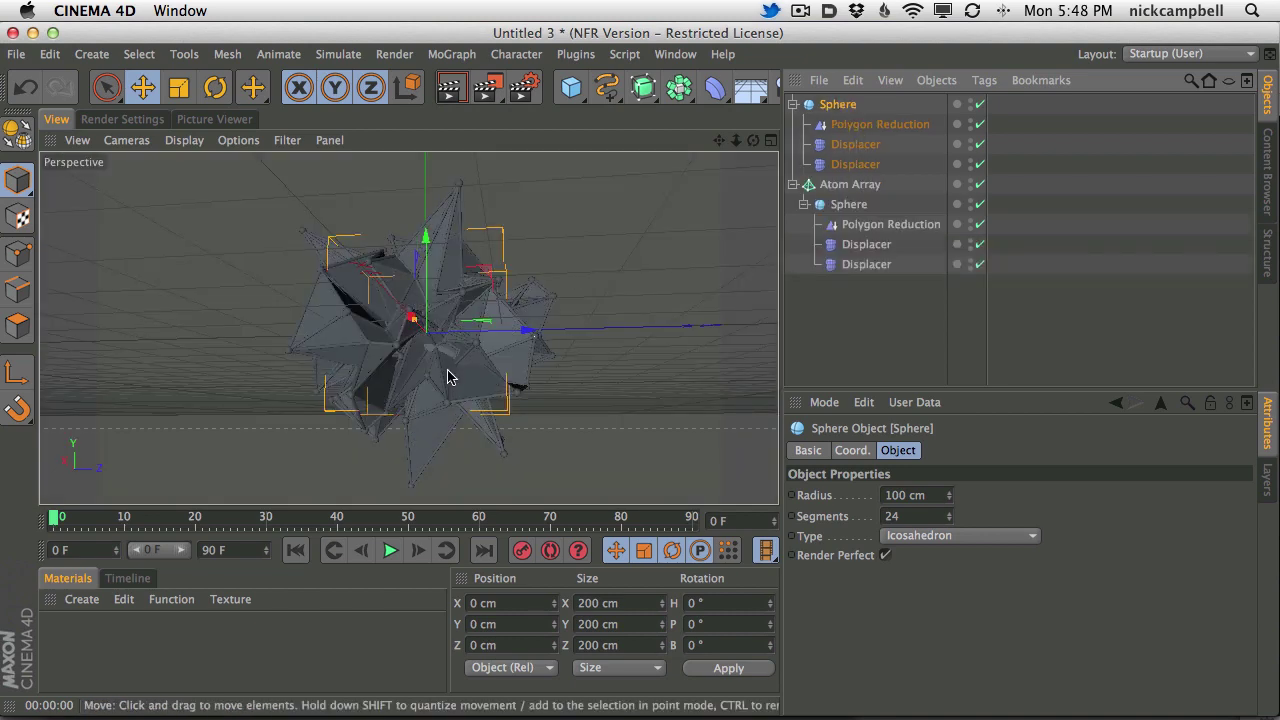
pyautogui.click(449, 89)
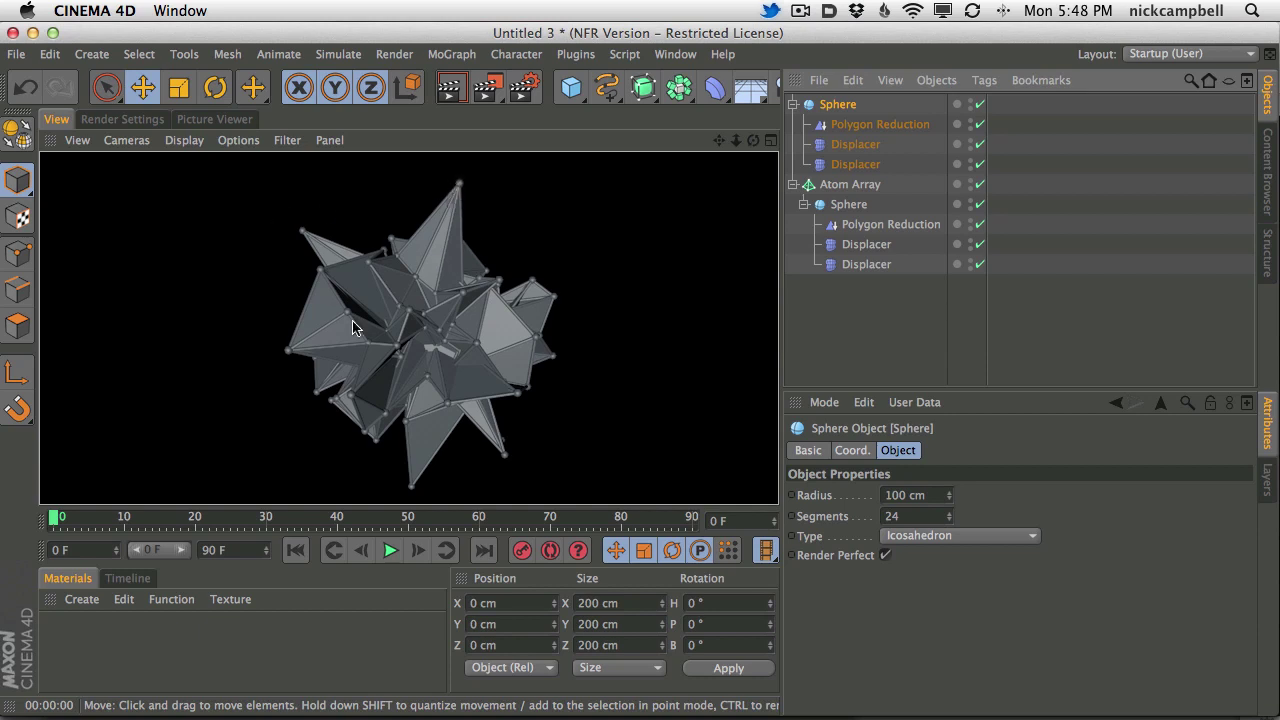
pyautogui.click(473, 365)
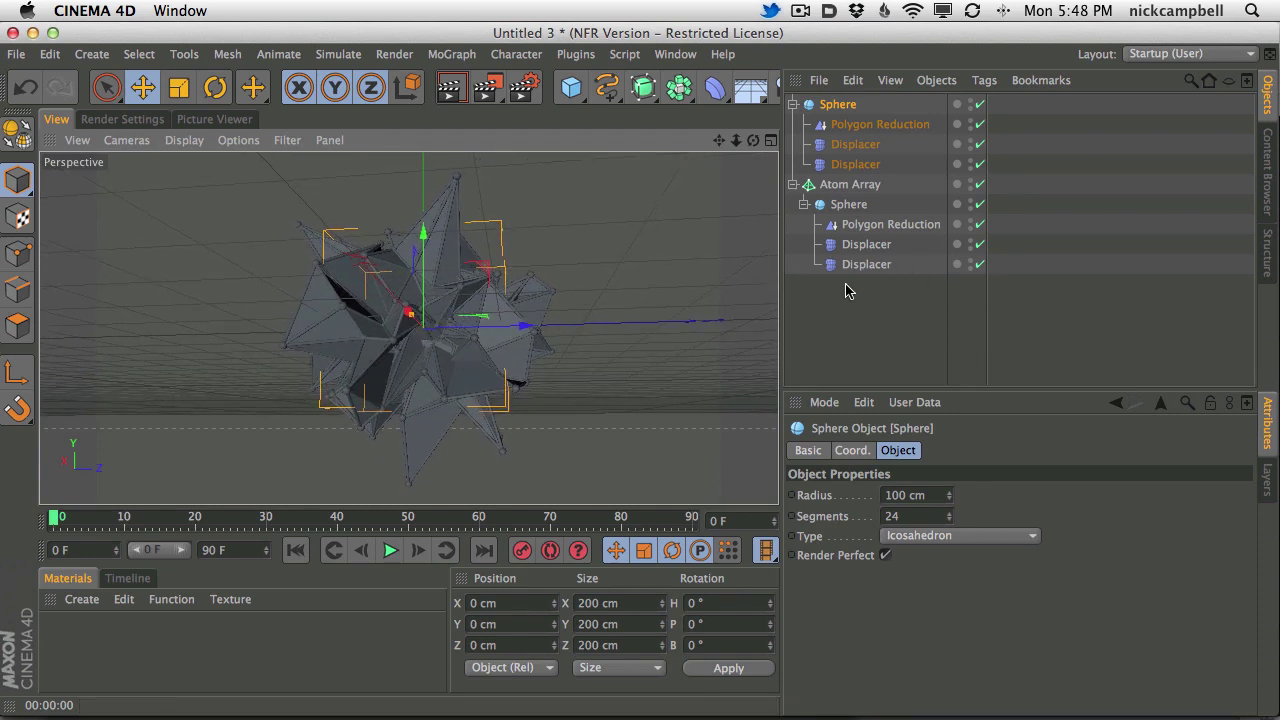
# - Create a new material and open it in the Material Editor
pyautogui.click(88, 604)
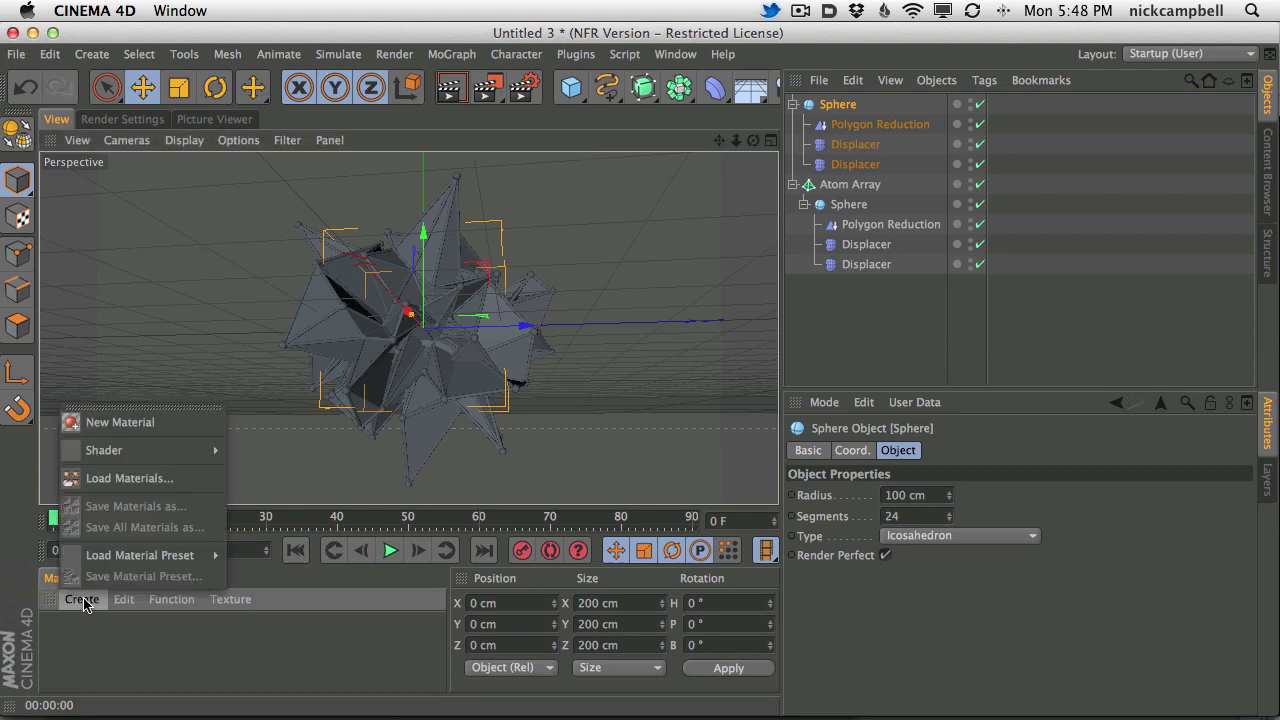
pyautogui.click(100, 421)
pyautogui.doubleClick(63, 630)
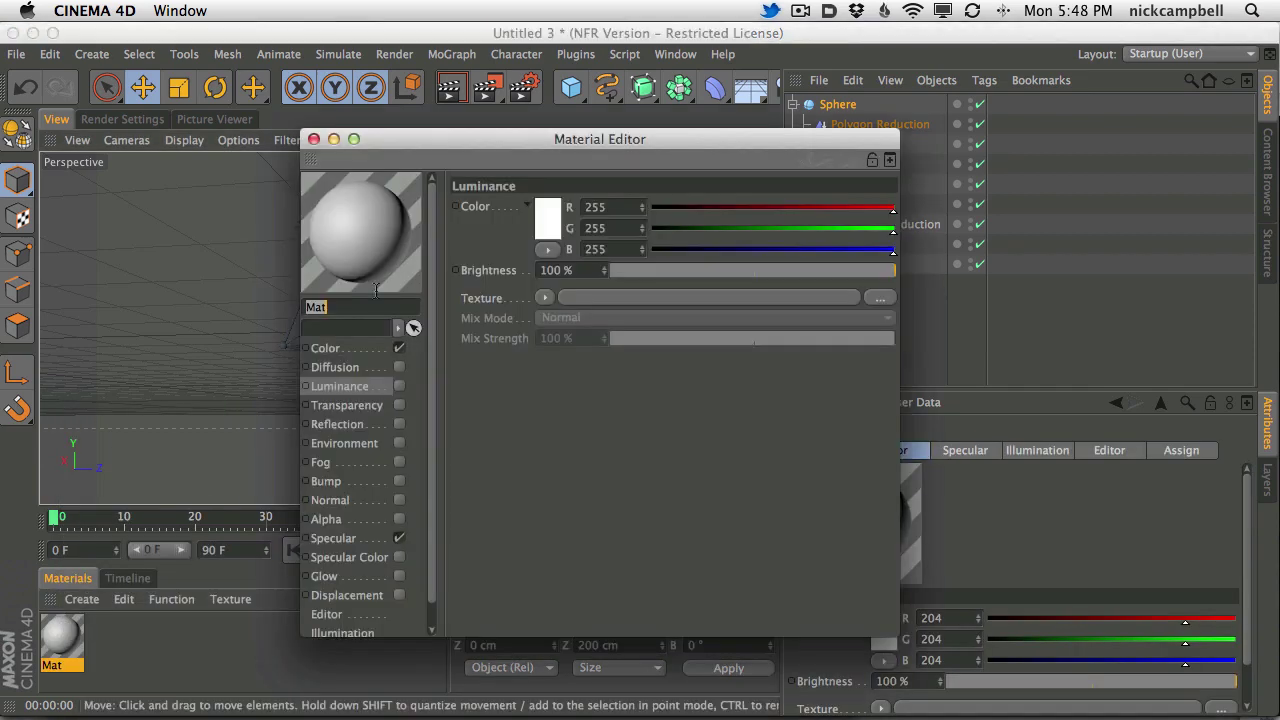
pyautogui.moveTo(428, 134); pyautogui.dragTo(799, 119)
# - Disable the material's Color and Specular channels and enable Luminance
pyautogui.click(769, 329)
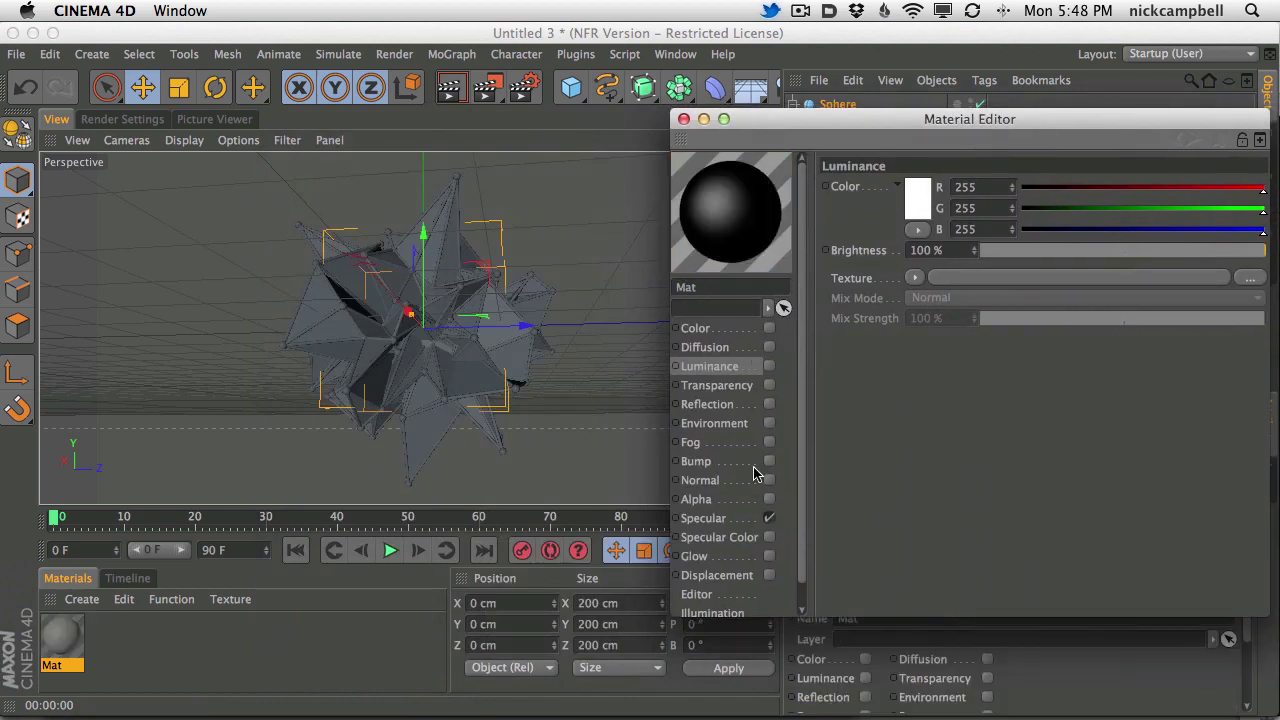
pyautogui.click(768, 518)
pyautogui.click(770, 366)
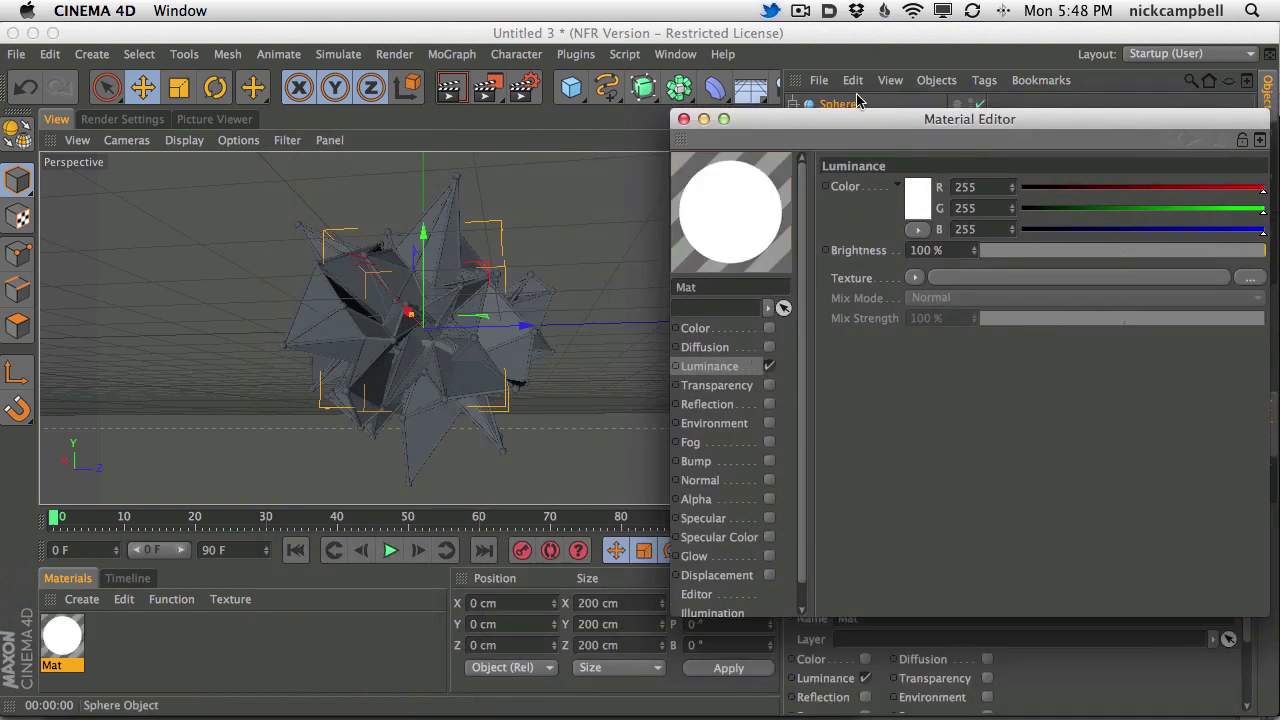
pyautogui.moveTo(871, 143)
pyautogui.mouseDown()
pyautogui.moveTo(747, 182)
pyautogui.moveTo(772, 175)
pyautogui.mouseUp()
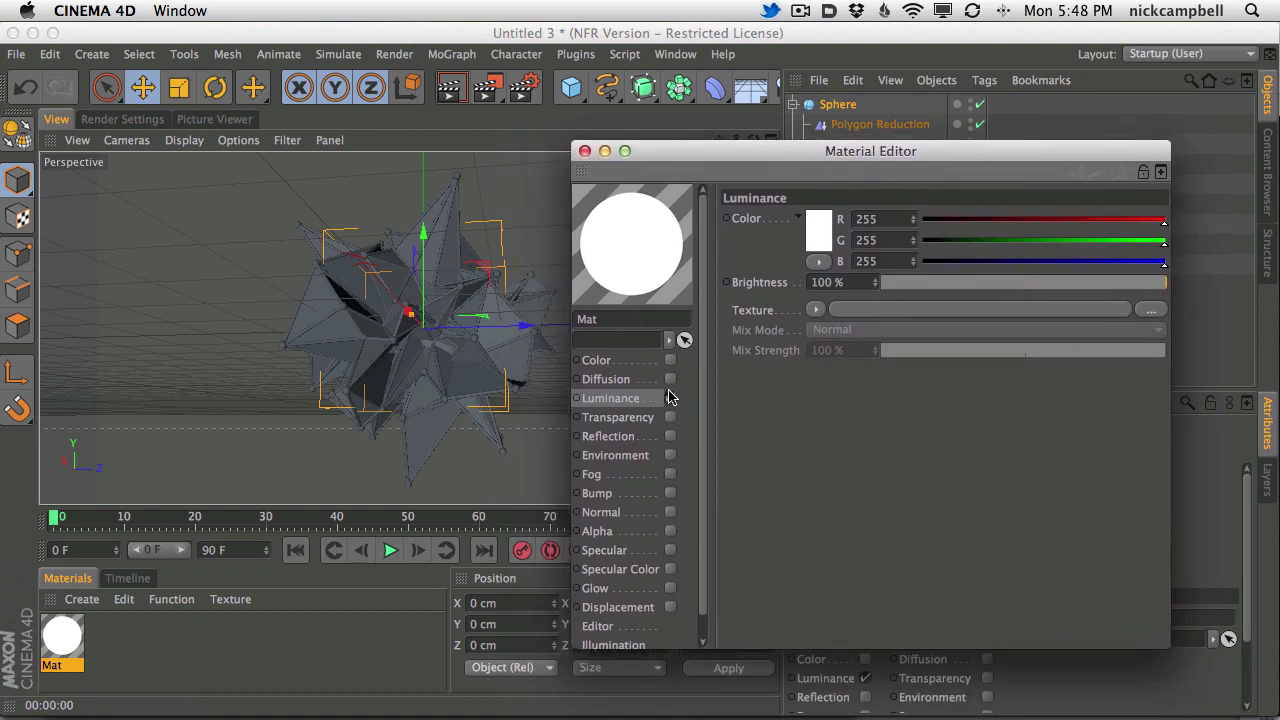
pyautogui.click(670, 397)
pyautogui.click(670, 397)
pyautogui.moveTo(794, 159)
pyautogui.mouseDown()
pyautogui.moveTo(792, 147)
pyautogui.moveTo(772, 152)
pyautogui.moveTo(771, 136)
pyautogui.mouseUp()
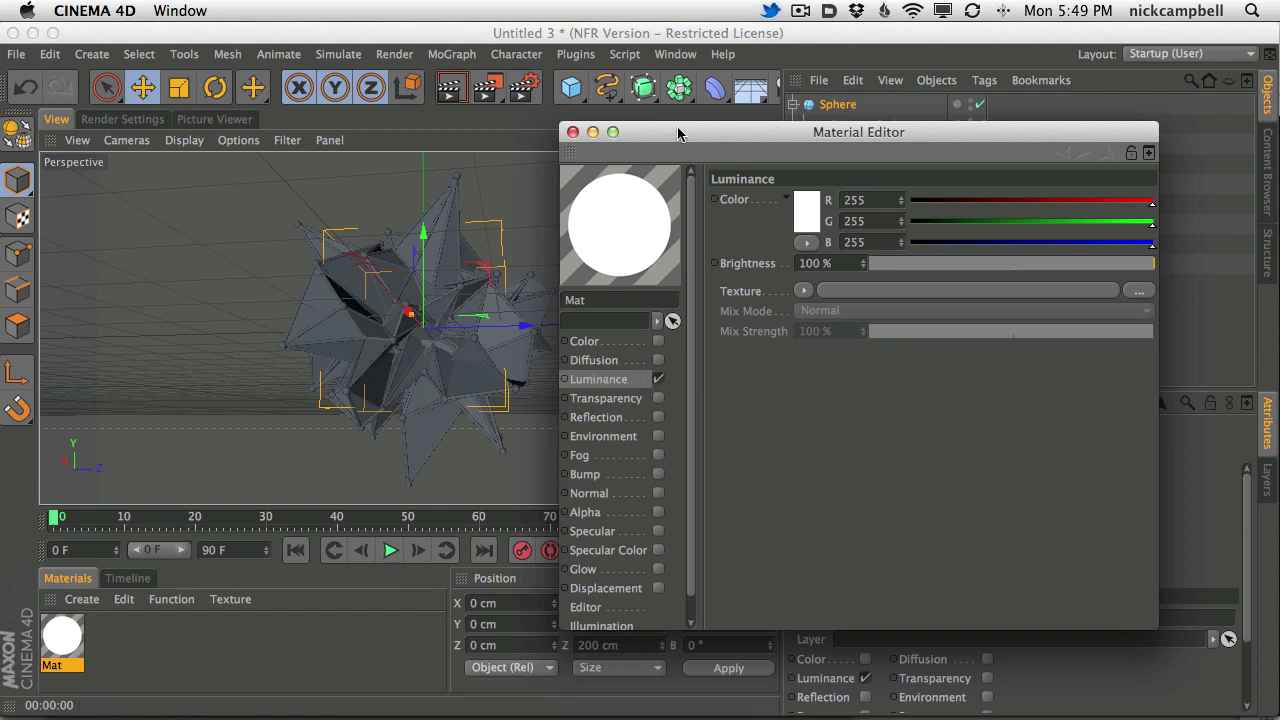
pyautogui.moveTo(678, 133); pyautogui.dragTo(678, 134)
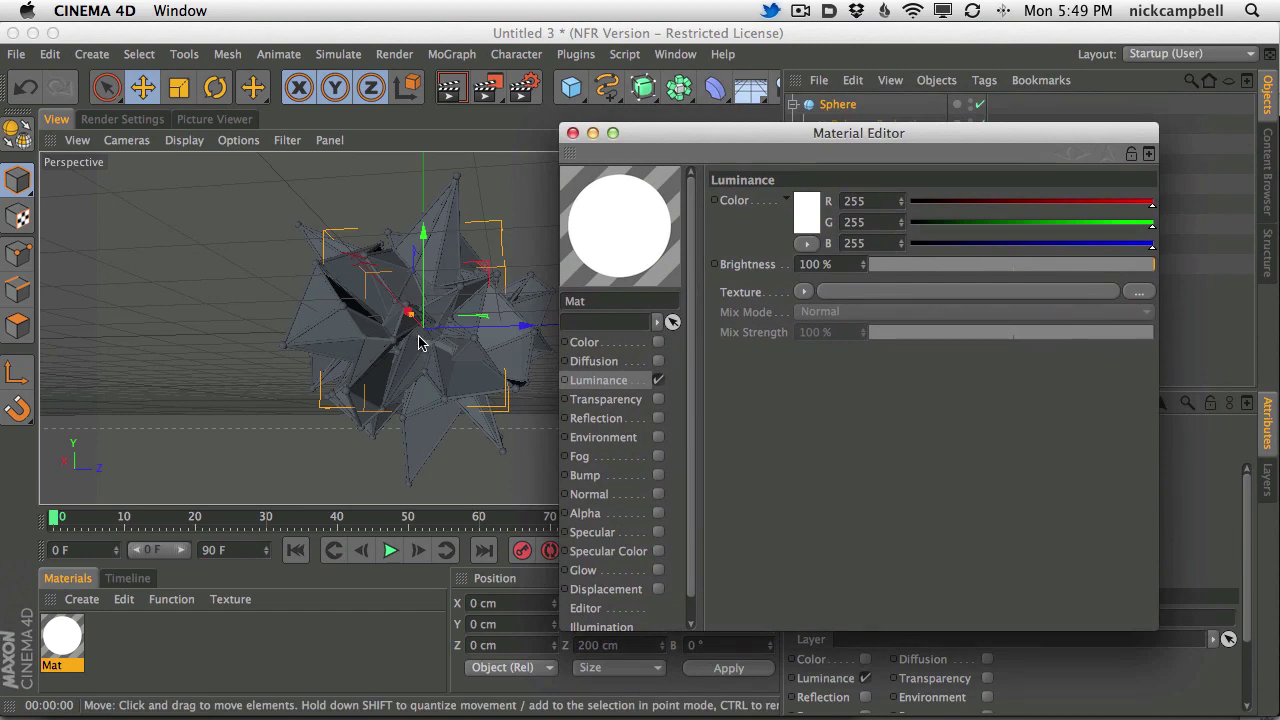
pyautogui.moveTo(763, 134); pyautogui.dragTo(755, 139)
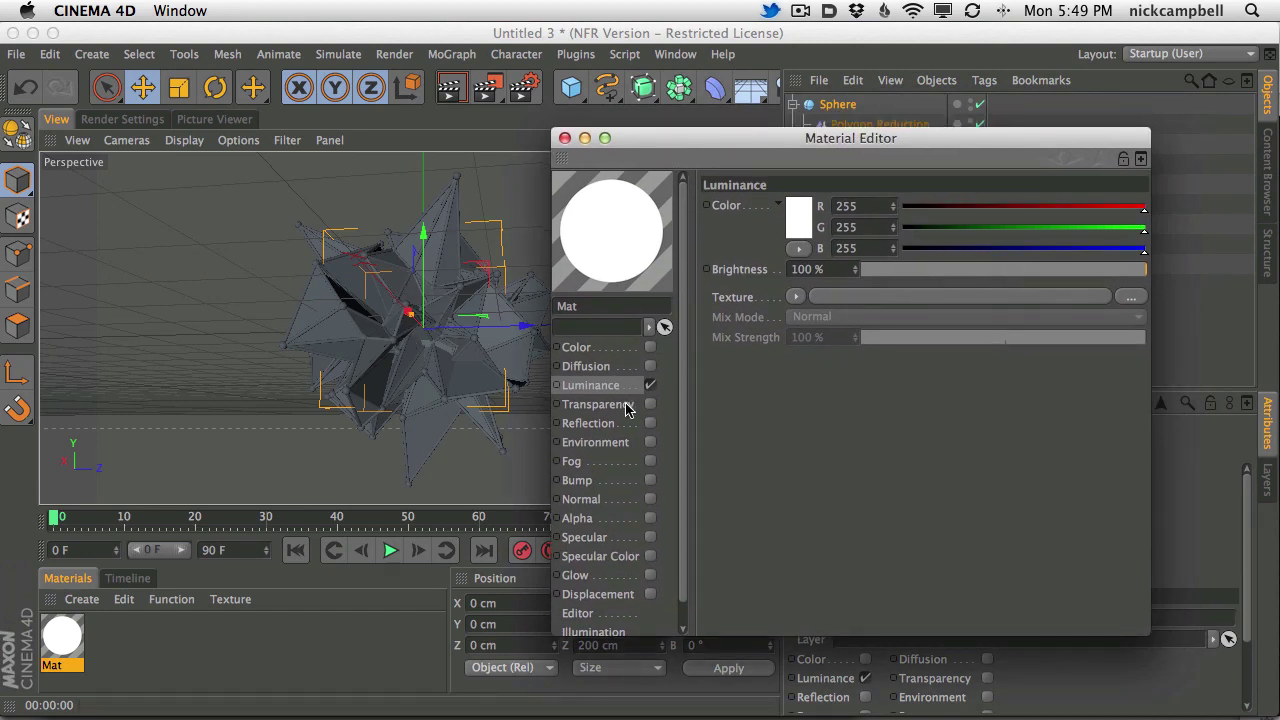
# - Load a Fresnel shader into the Luminance texture and open its settings
pyautogui.click(796, 298)
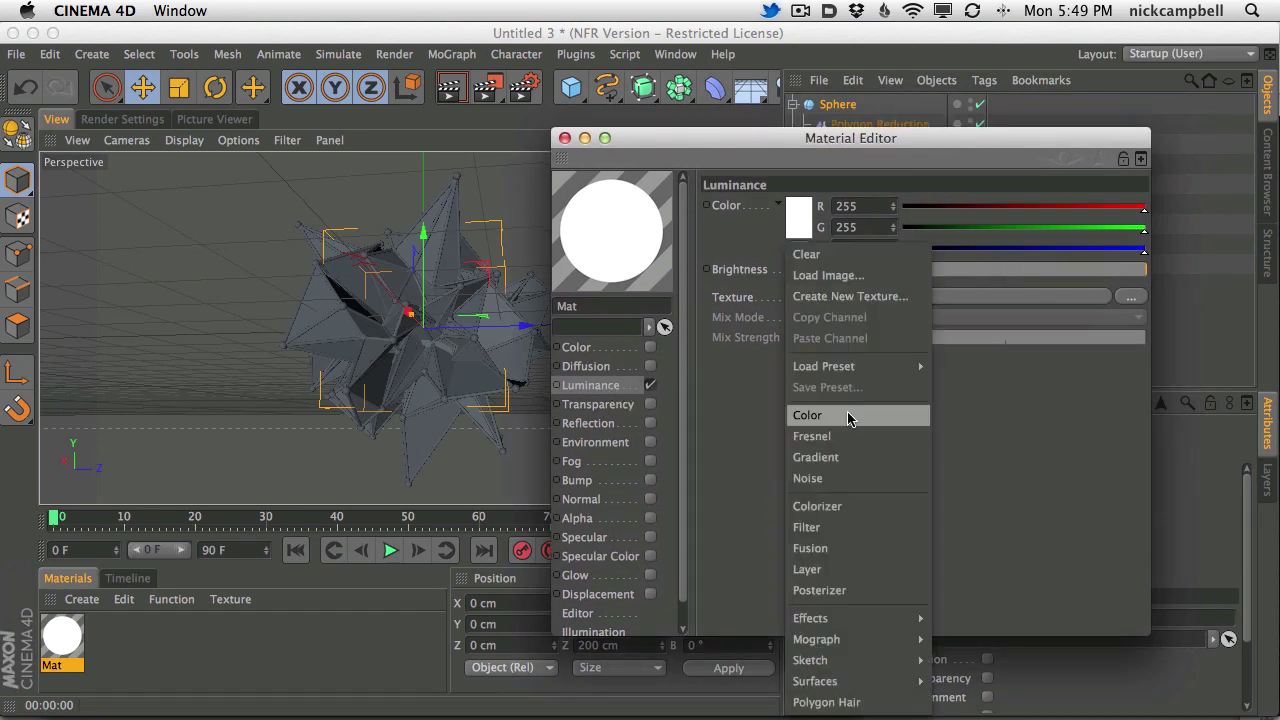
pyautogui.click(858, 437)
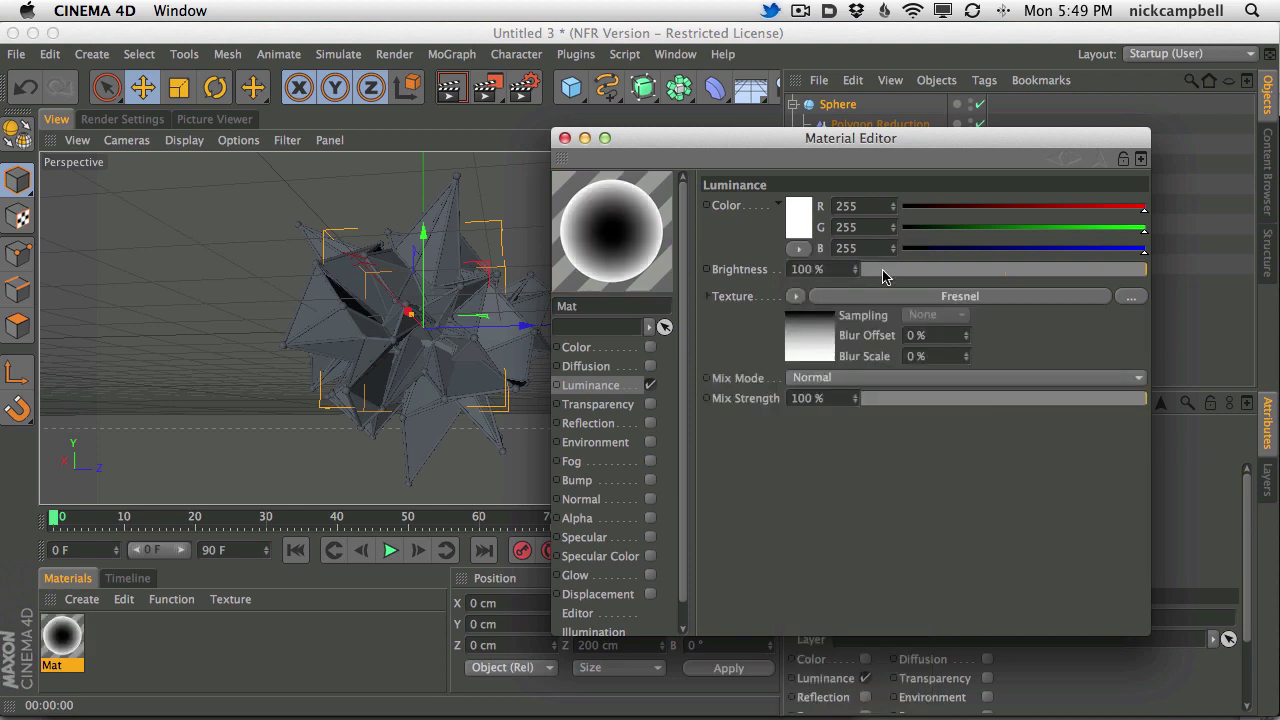
pyautogui.click(897, 299)
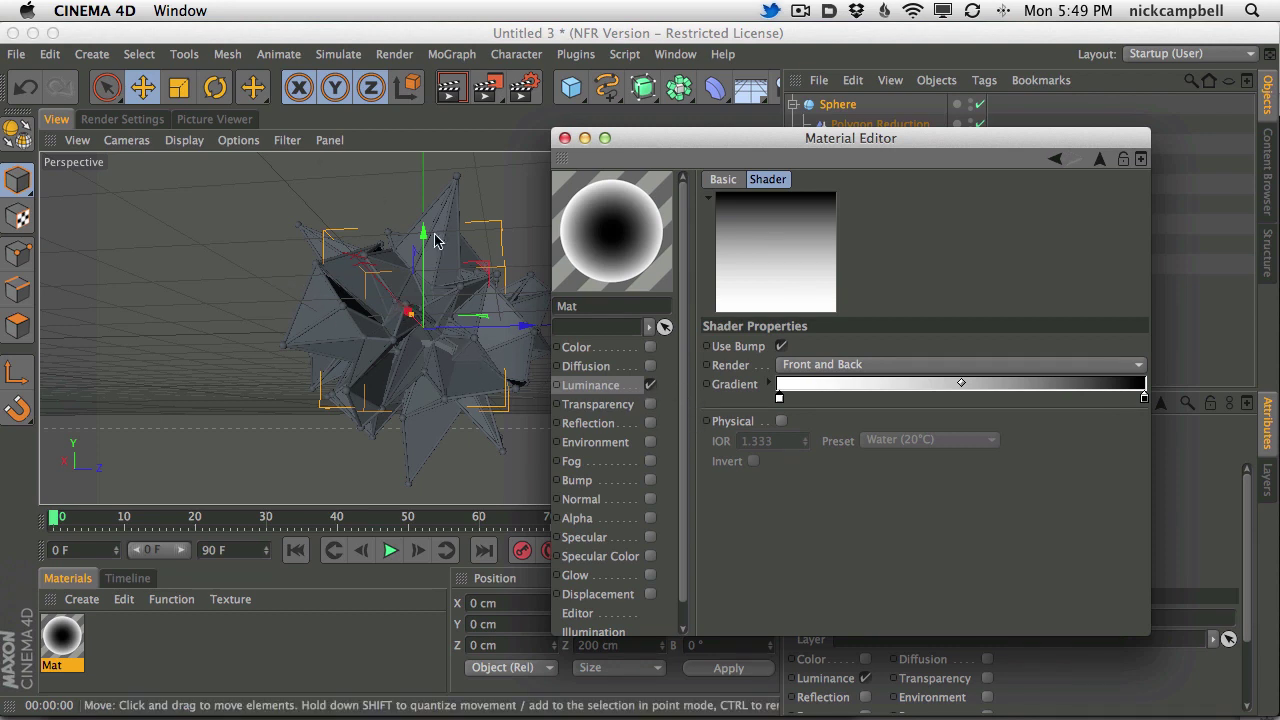
# - Recolour the Fresnel gradient's black end bright red and its white end dark red
pyautogui.doubleClick(1145, 405)
pyautogui.moveTo(1100, 400); pyautogui.dragTo(1141, 357)
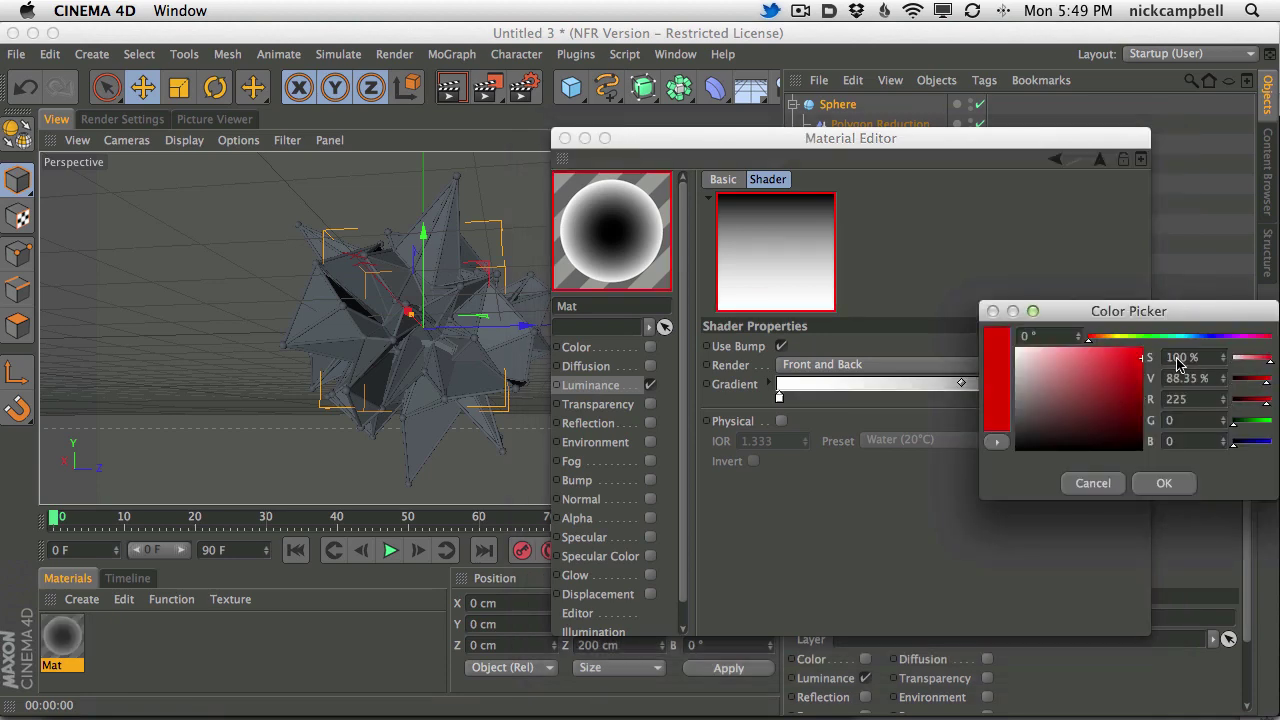
pyautogui.click(1160, 485)
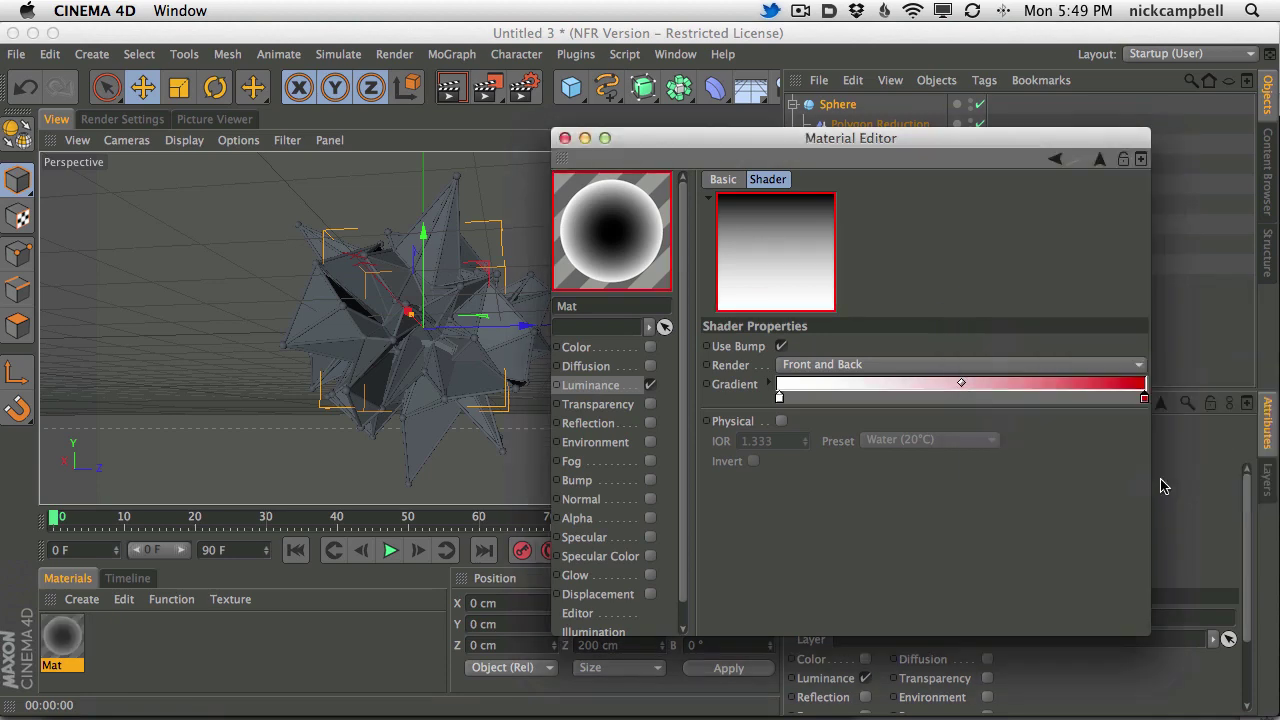
pyautogui.doubleClick(780, 398)
pyautogui.moveTo(785, 370); pyautogui.dragTo(829, 403)
pyautogui.click(815, 481)
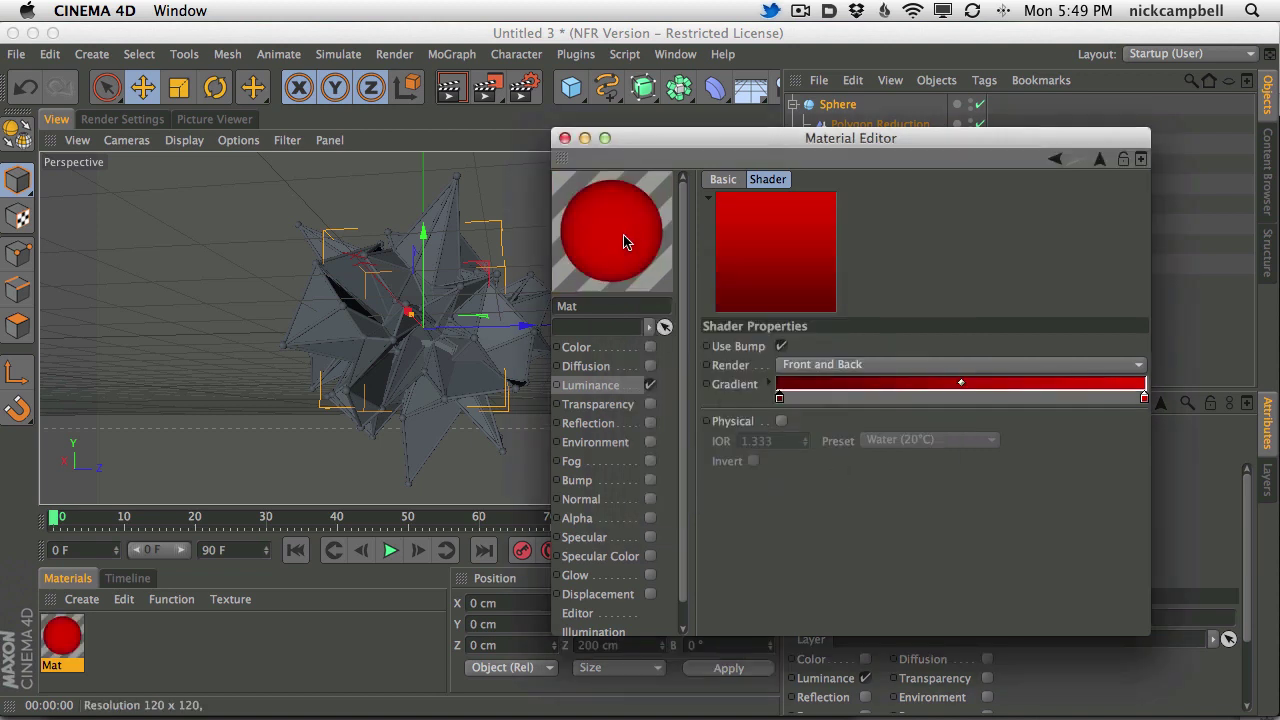
pyautogui.moveTo(670, 146)
pyautogui.mouseDown()
pyautogui.moveTo(690, 296)
pyautogui.moveTo(678, 320)
pyautogui.mouseUp()
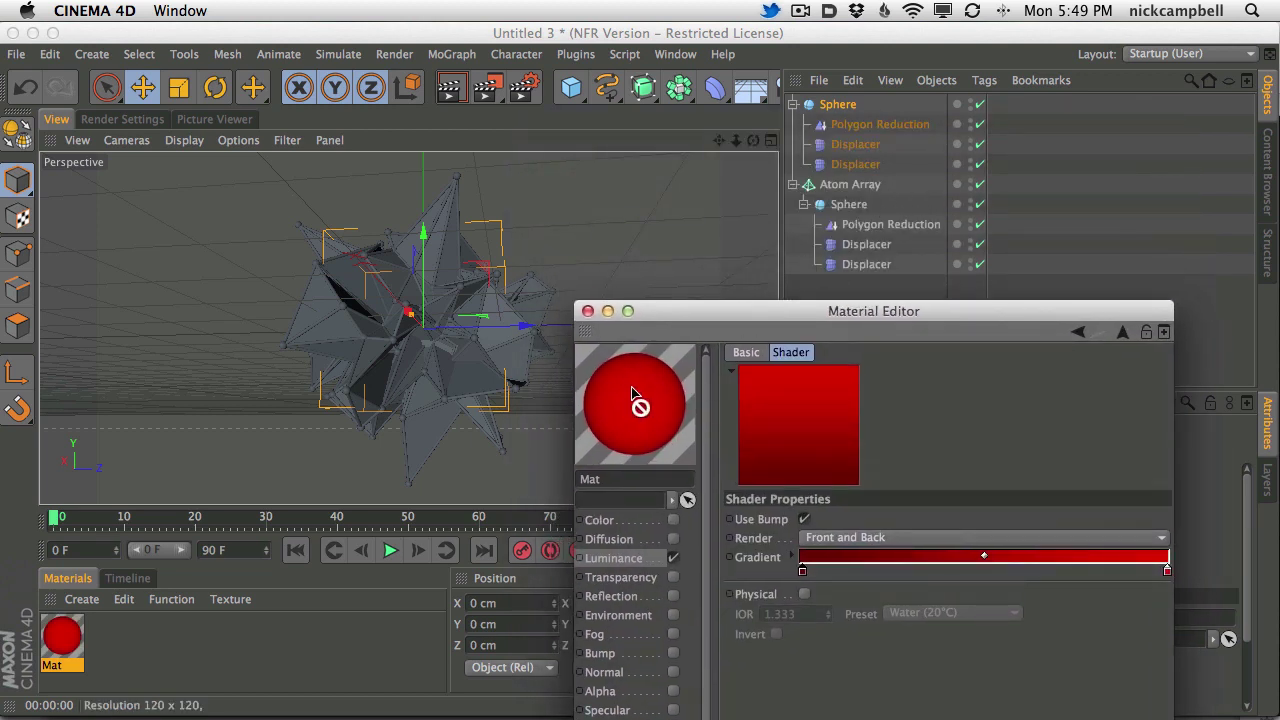
# - Drag Mat onto the top Sphere and preview-render the red object
pyautogui.moveTo(662, 398); pyautogui.dragTo(634, 403)
pyautogui.moveTo(621, 404)
pyautogui.mouseDown()
pyautogui.moveTo(862, 268)
pyautogui.moveTo(848, 106)
pyautogui.mouseUp()
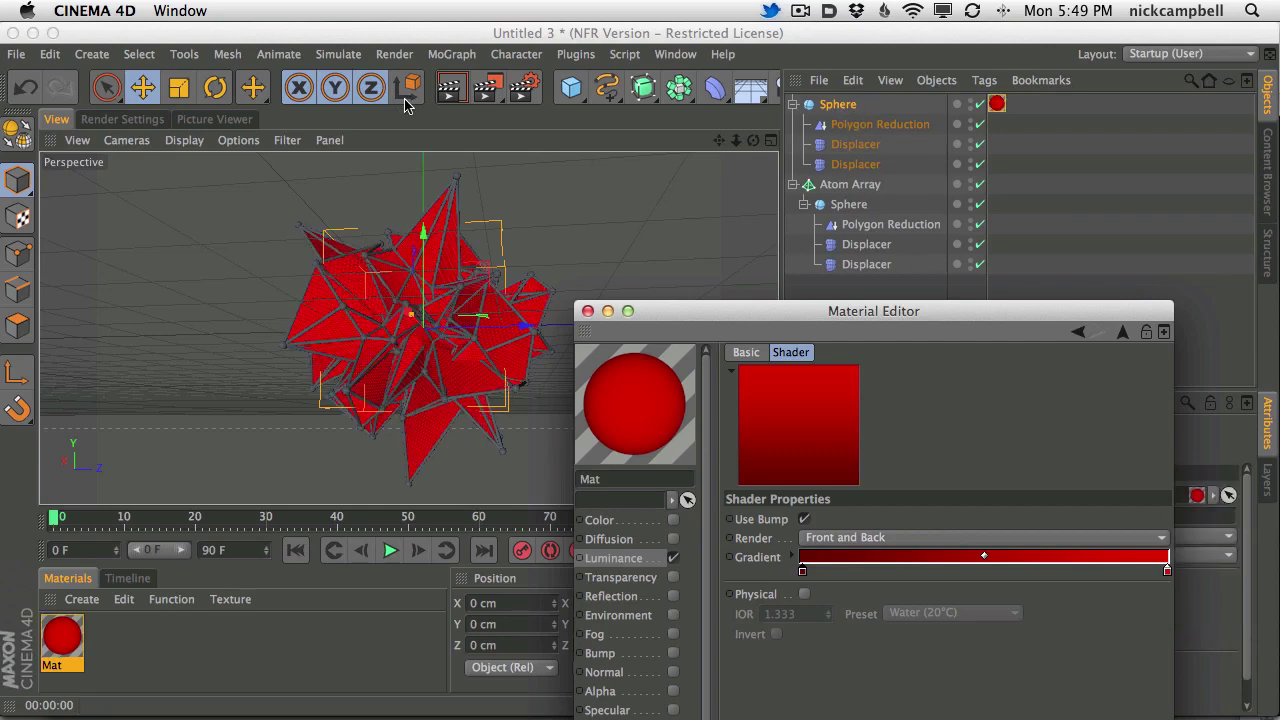
pyautogui.click(450, 87)
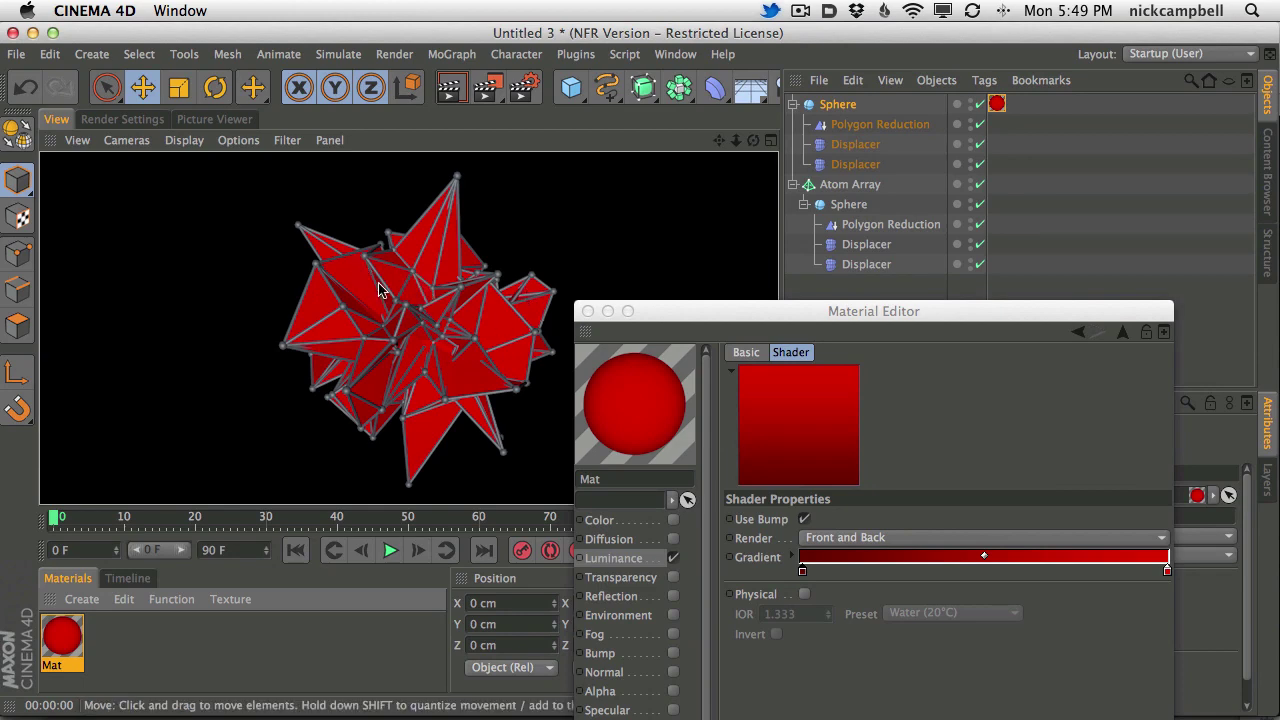
# - Adjust the dark red gradient knot's colour, re-render, and close the Material Editor
pyautogui.doubleClick(802, 571)
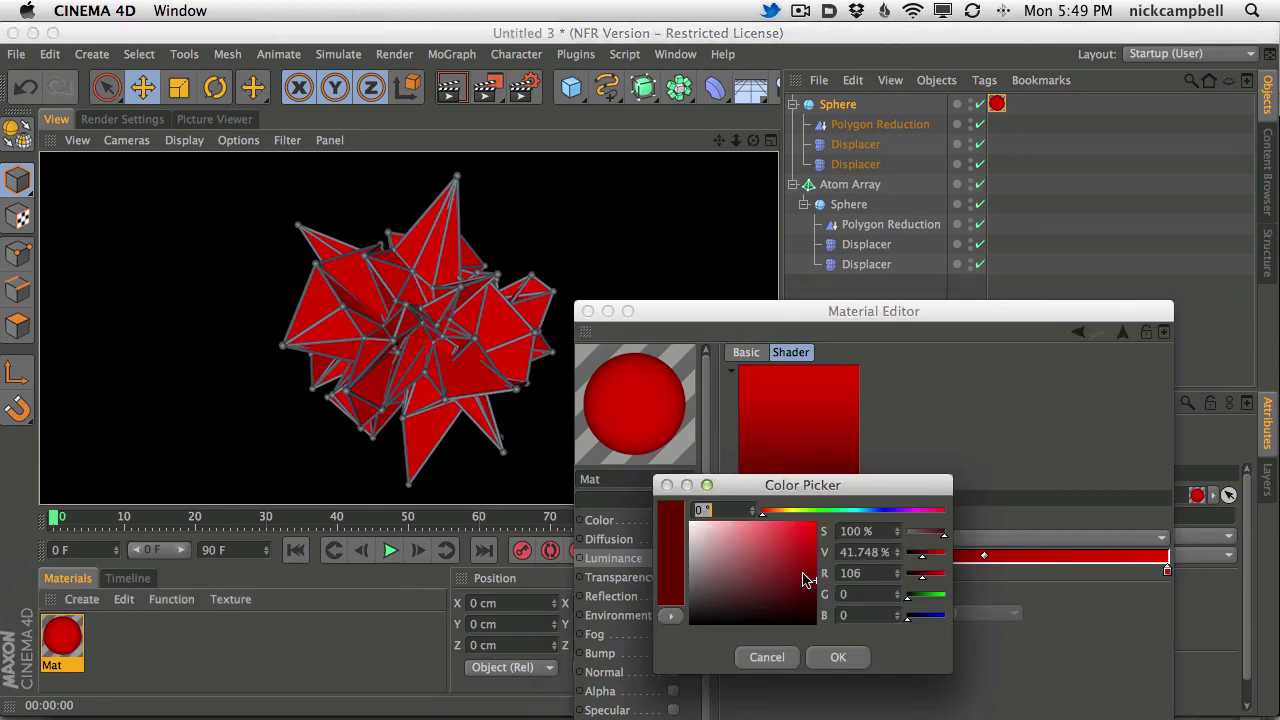
pyautogui.click(838, 657)
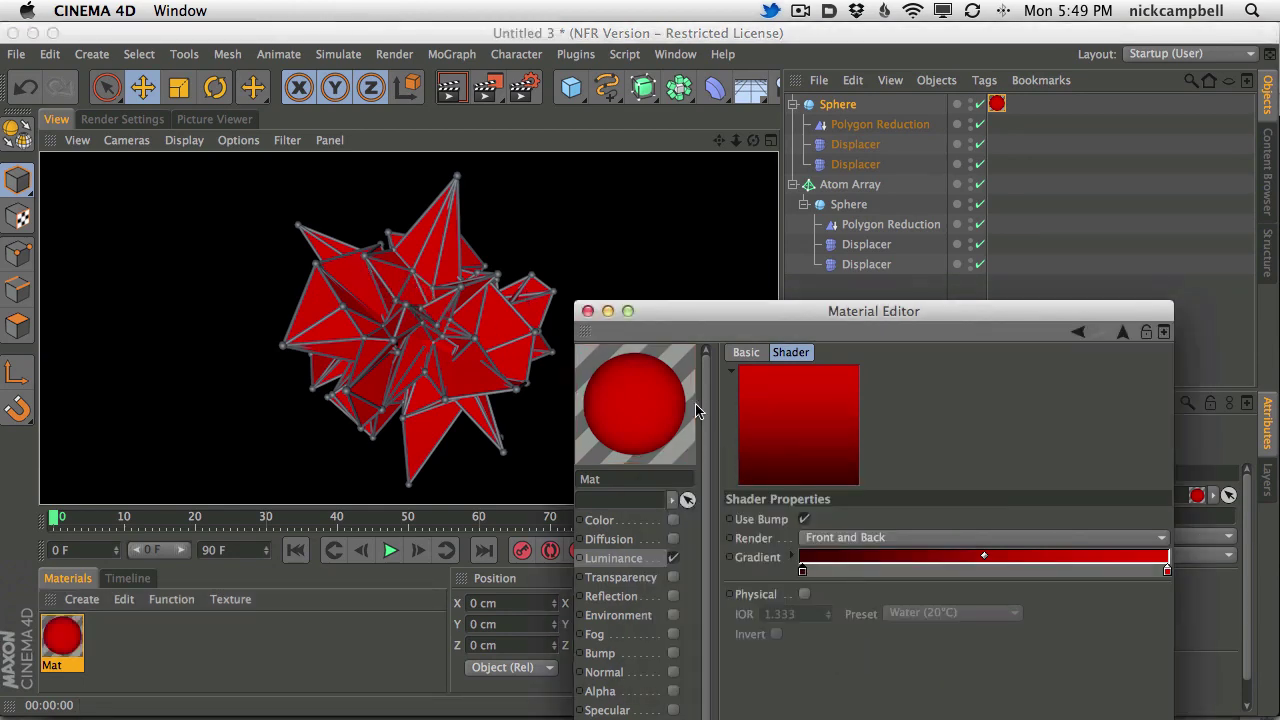
pyautogui.click(448, 90)
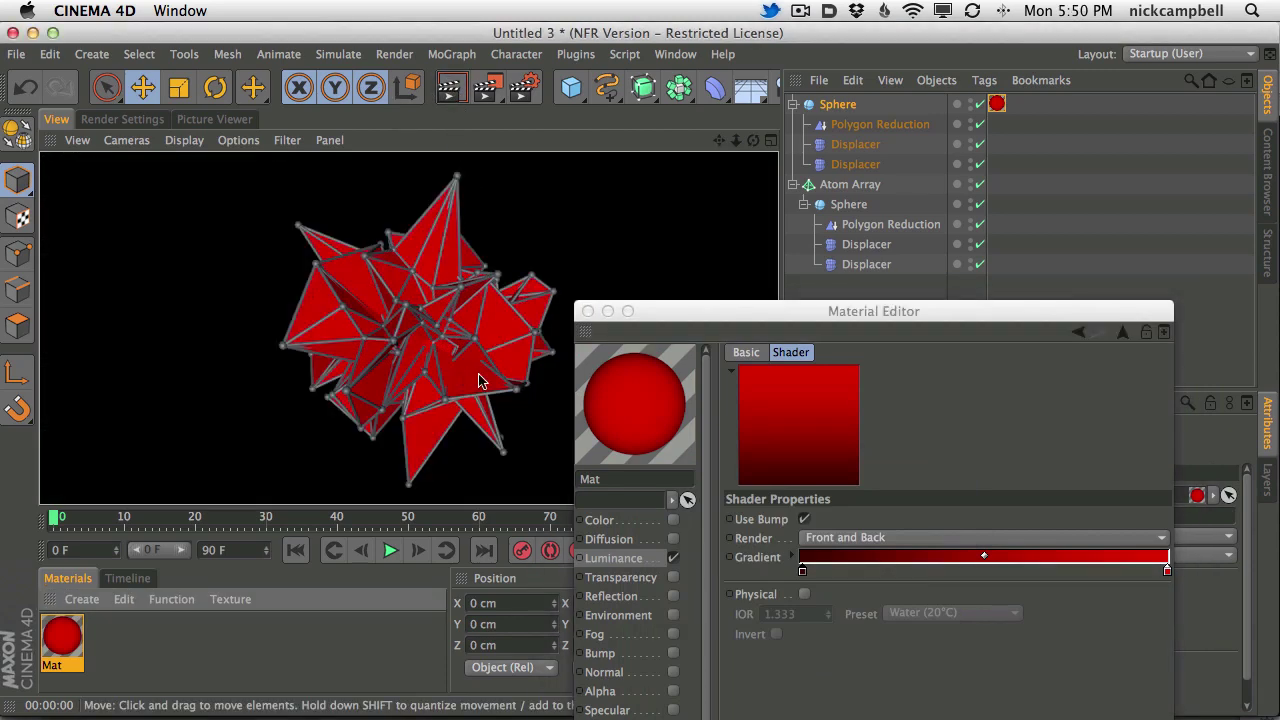
pyautogui.moveTo(648, 316); pyautogui.dragTo(730, 180)
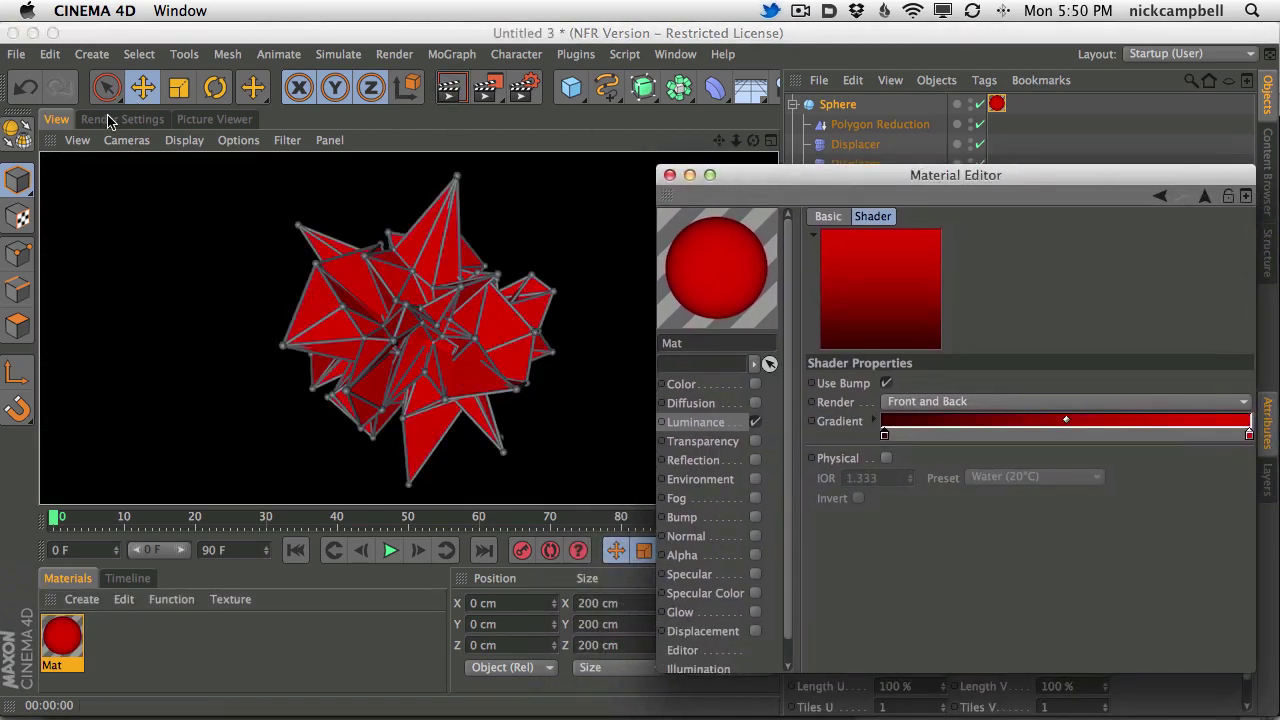
pyautogui.click(670, 175)
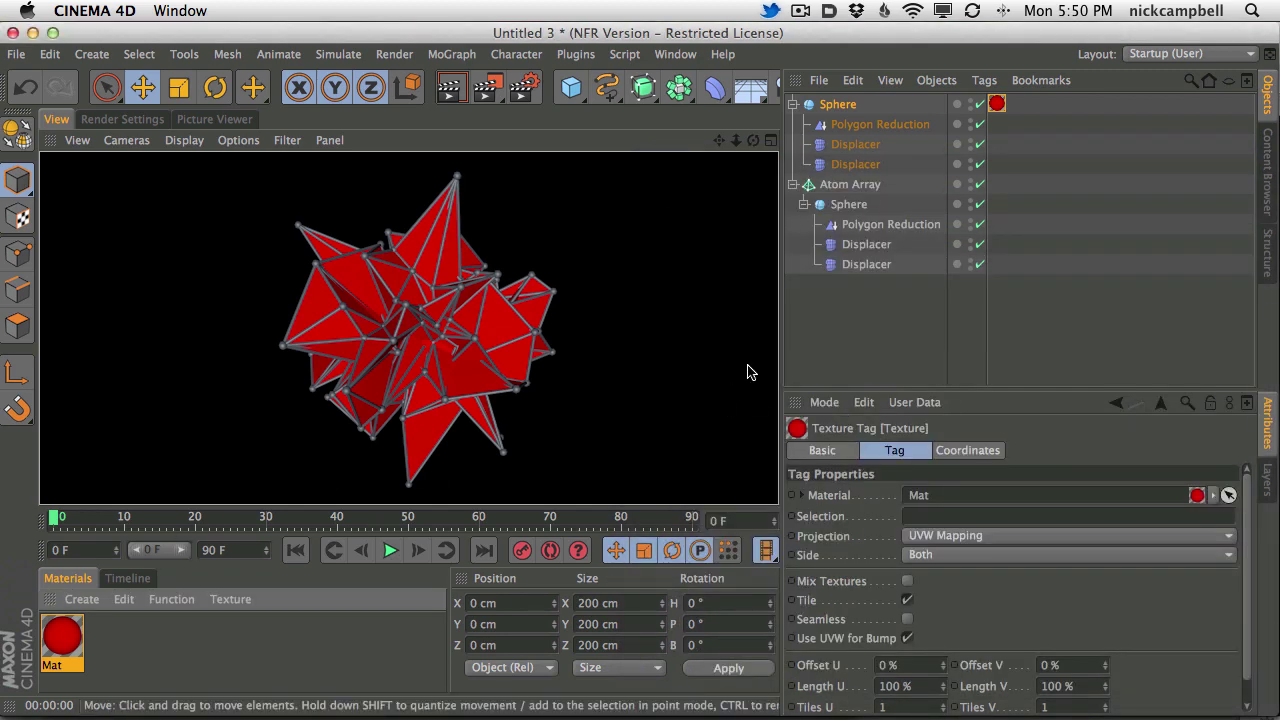
# - Copy and paste Mat to make a duplicate material and open it for editing
pyautogui.click(68, 642)
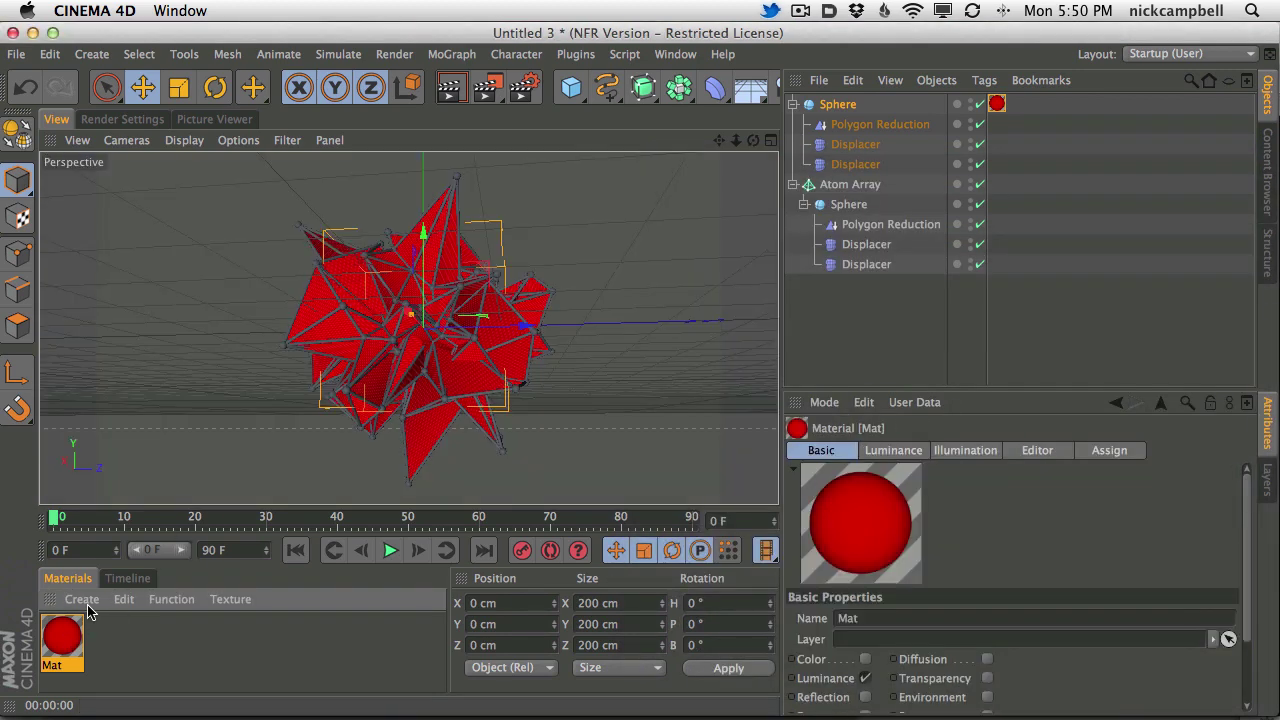
pyautogui.hotkey('ctrl', 'c')
pyautogui.hotkey('ctrl', 'v')
pyautogui.doubleClick(64, 640)
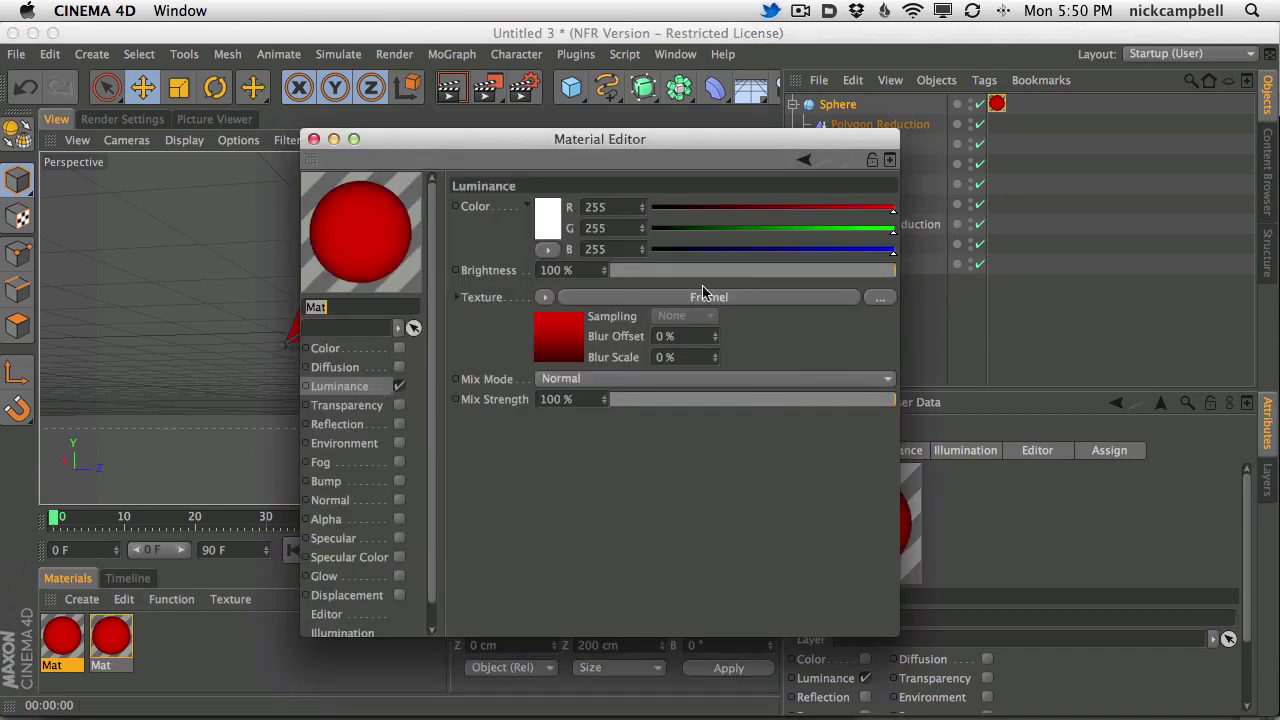
# - Replace the duplicate's Fresnel Luminance texture with a Gradient shader
pyautogui.moveTo(621, 147); pyautogui.dragTo(896, 170)
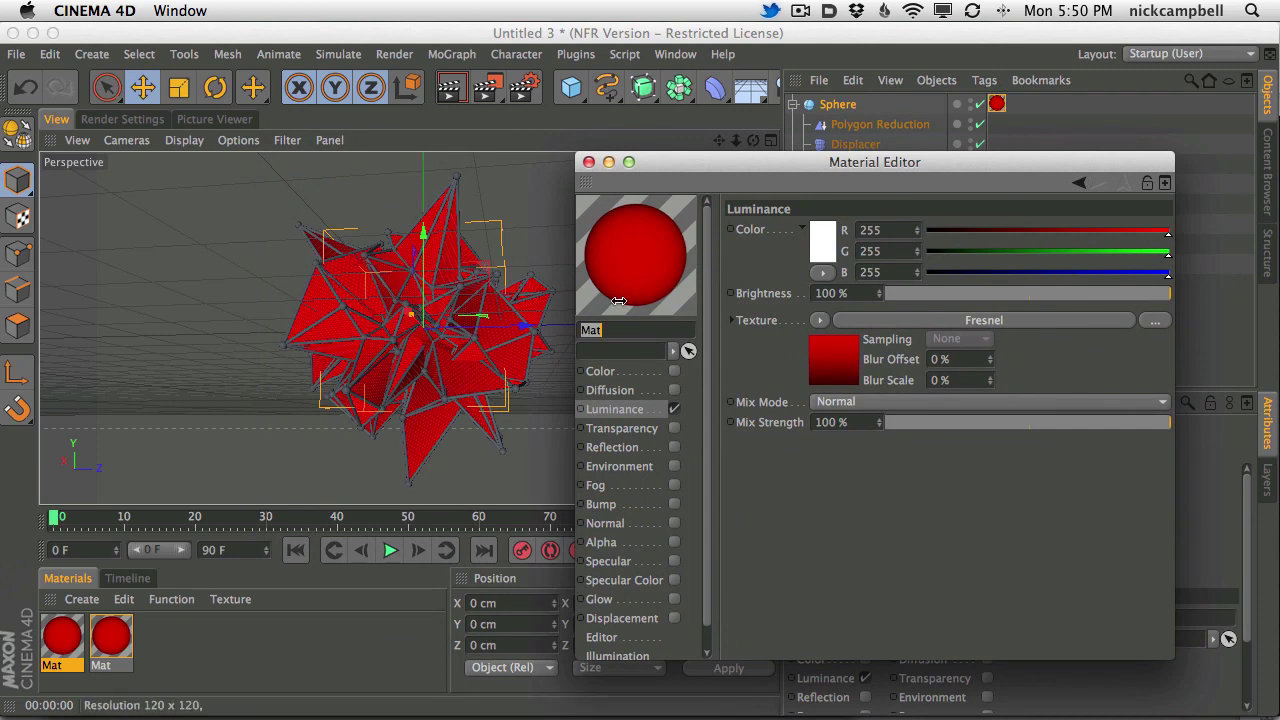
pyautogui.moveTo(697, 163); pyautogui.dragTo(686, 154)
pyautogui.click(812, 316)
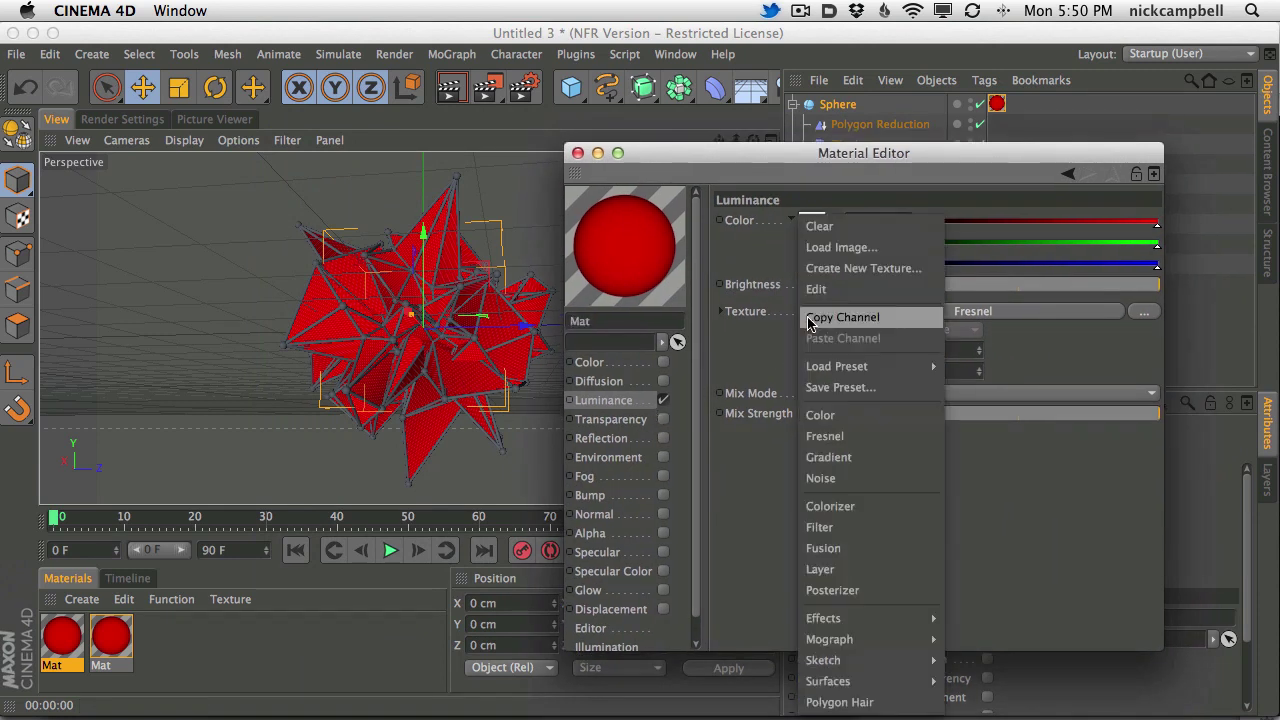
pyautogui.click(859, 457)
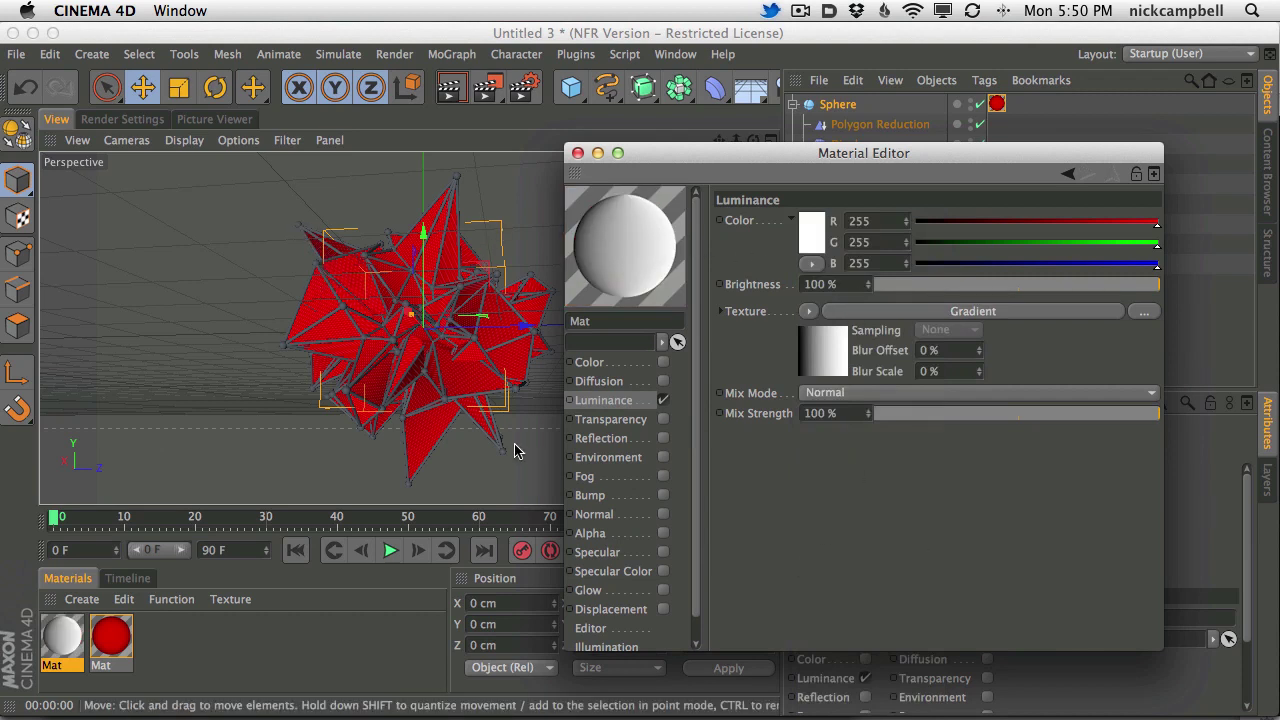
pyautogui.moveTo(663, 153); pyautogui.dragTo(687, 128)
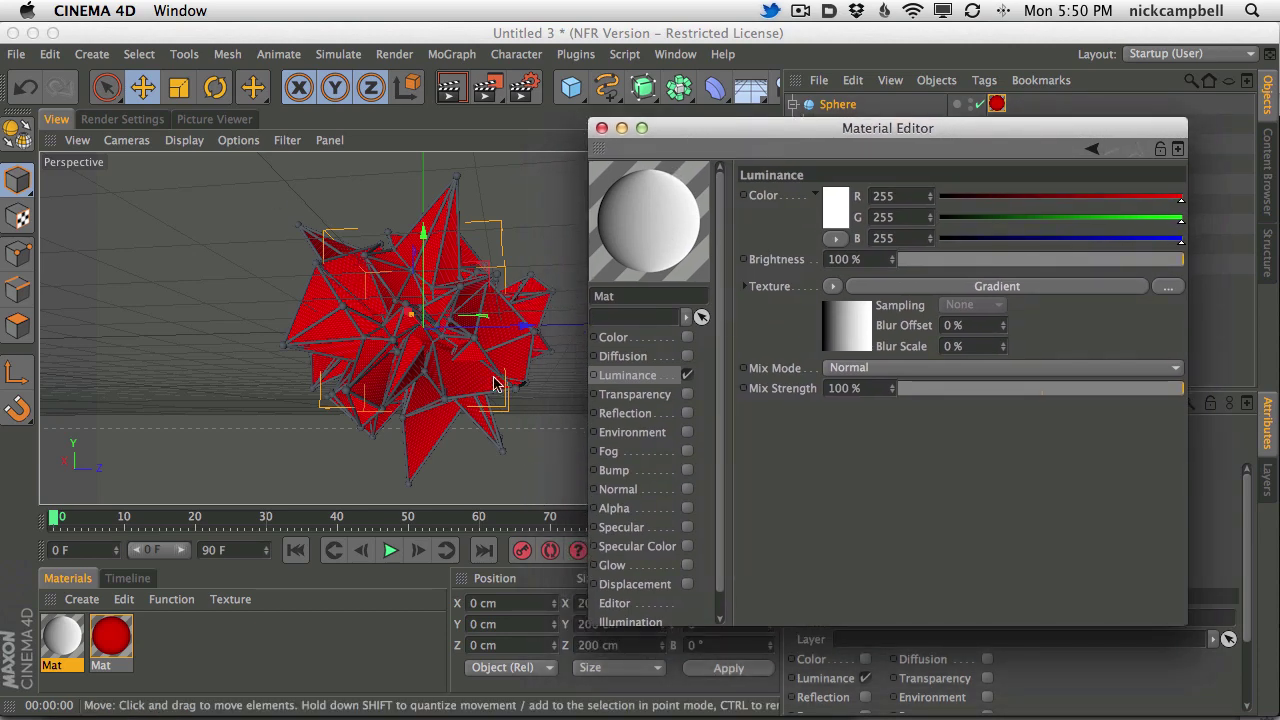
pyautogui.moveTo(822, 132); pyautogui.dragTo(827, 126)
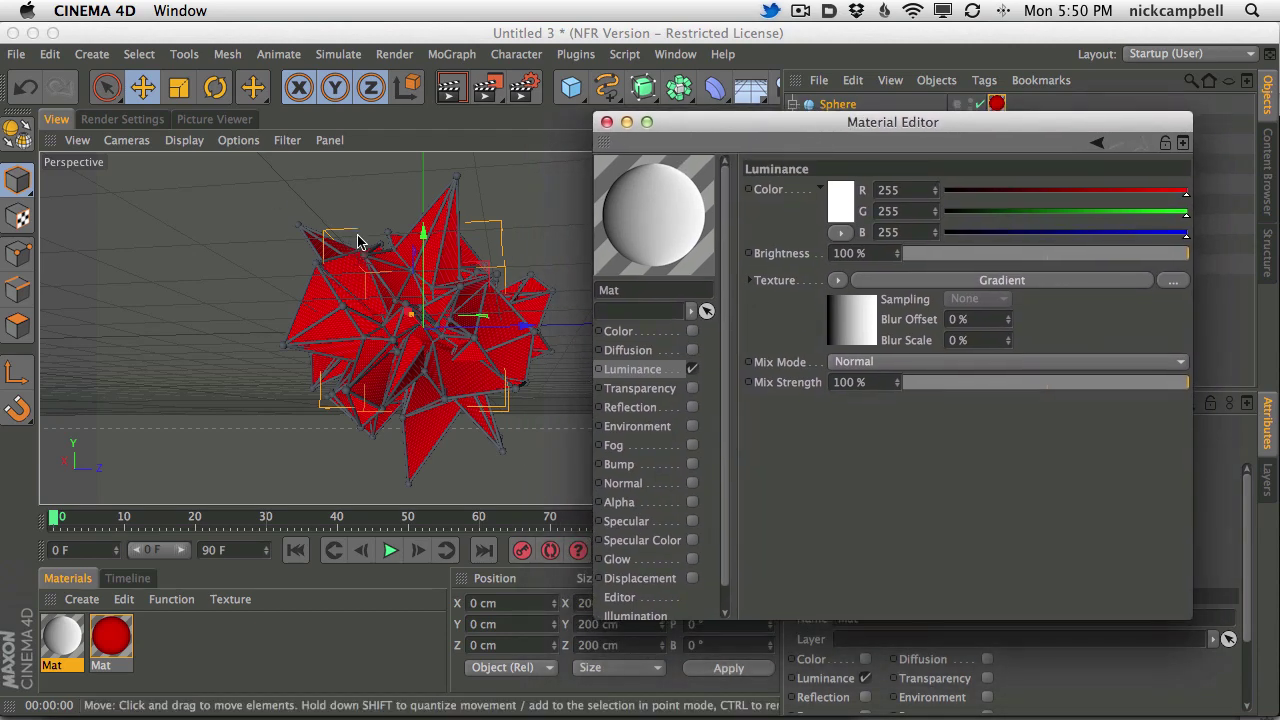
pyautogui.moveTo(951, 123); pyautogui.dragTo(939, 119)
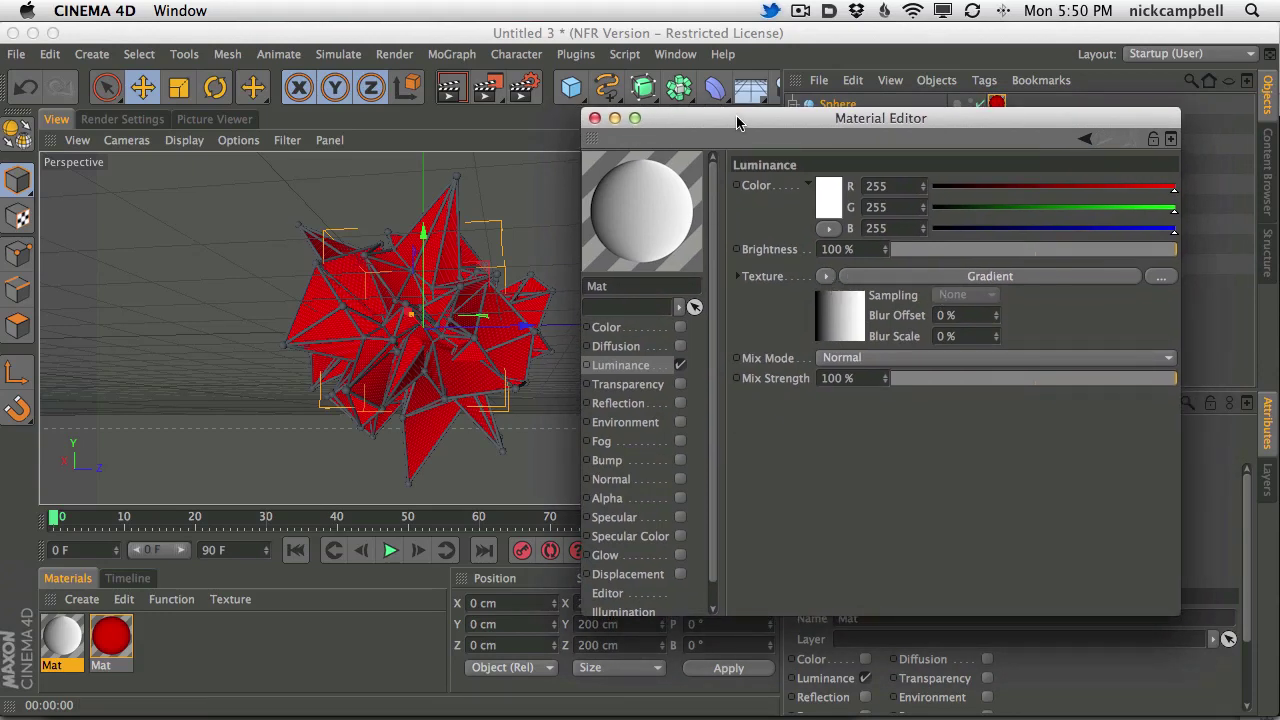
pyautogui.moveTo(737, 122); pyautogui.dragTo(762, 131)
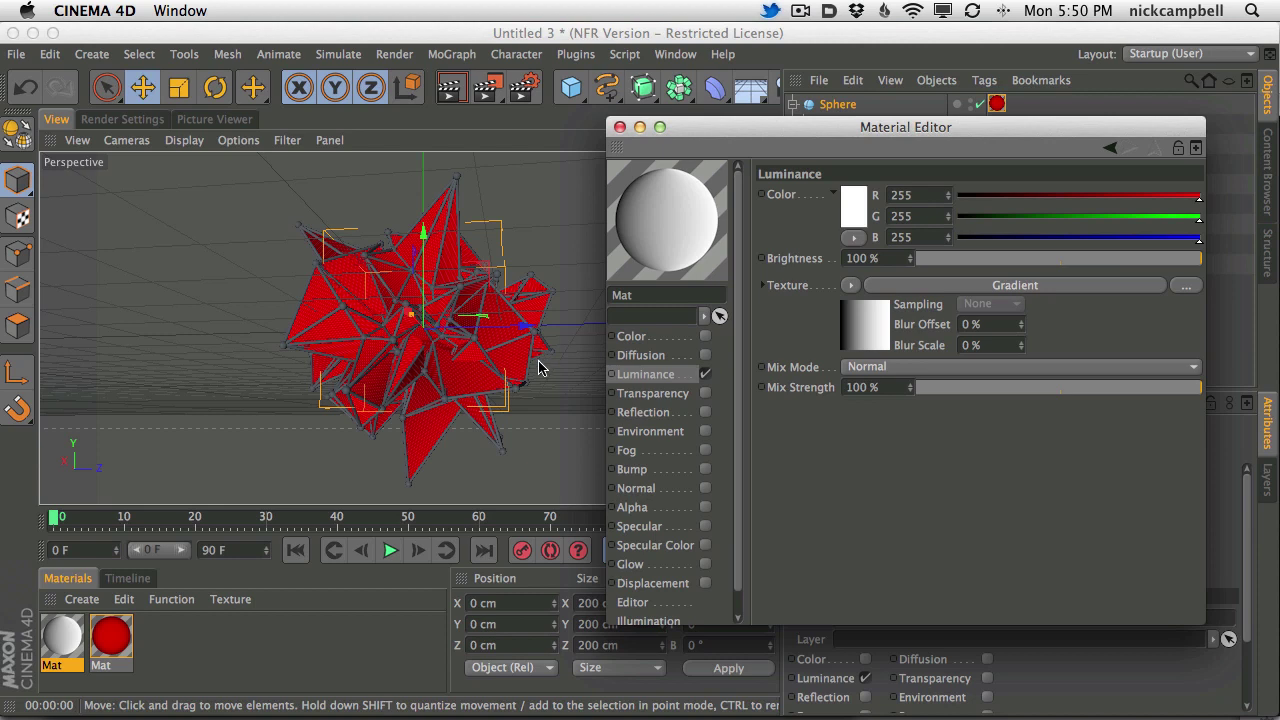
pyautogui.moveTo(783, 123); pyautogui.dragTo(799, 118)
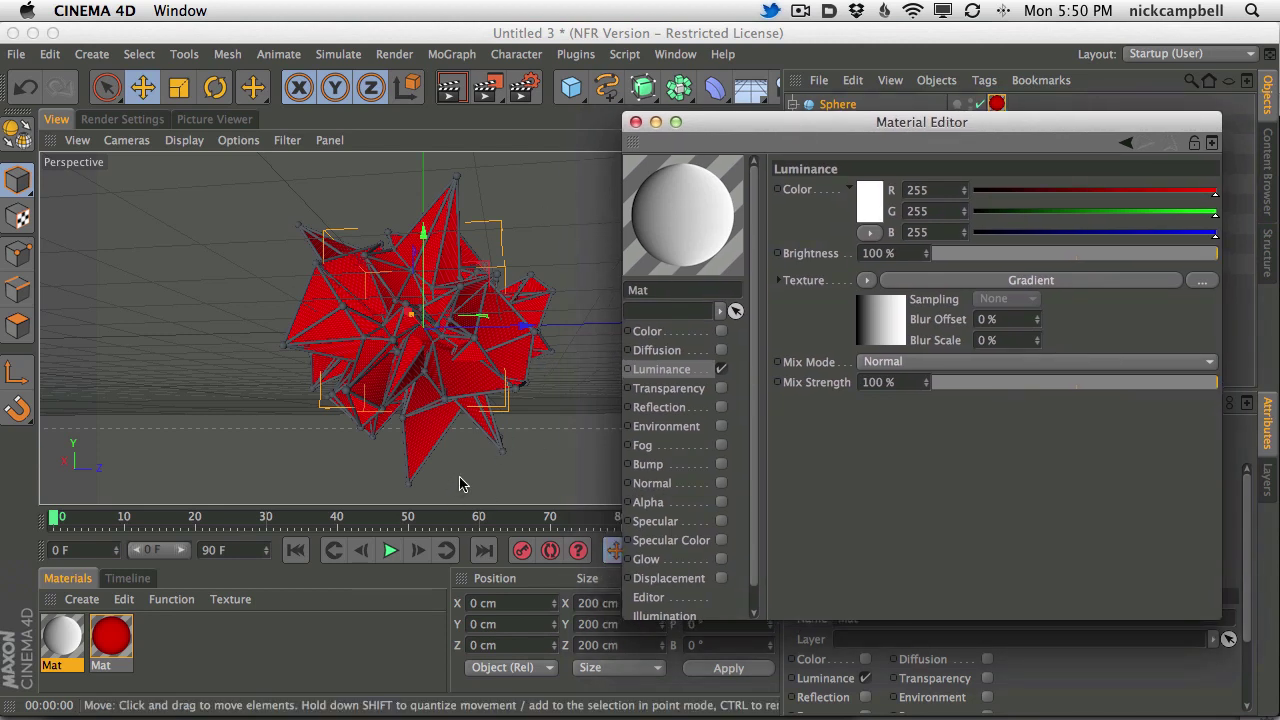
pyautogui.moveTo(766, 121); pyautogui.dragTo(791, 114)
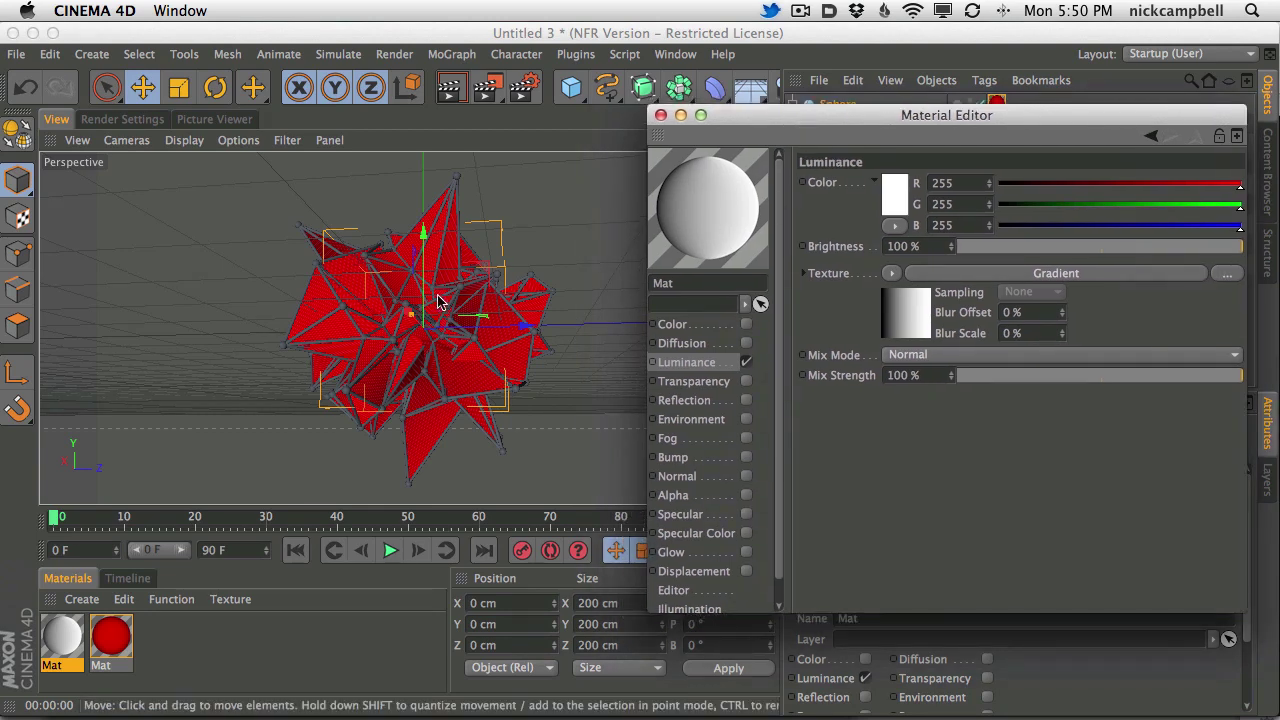
pyautogui.moveTo(958, 118); pyautogui.dragTo(878, 110)
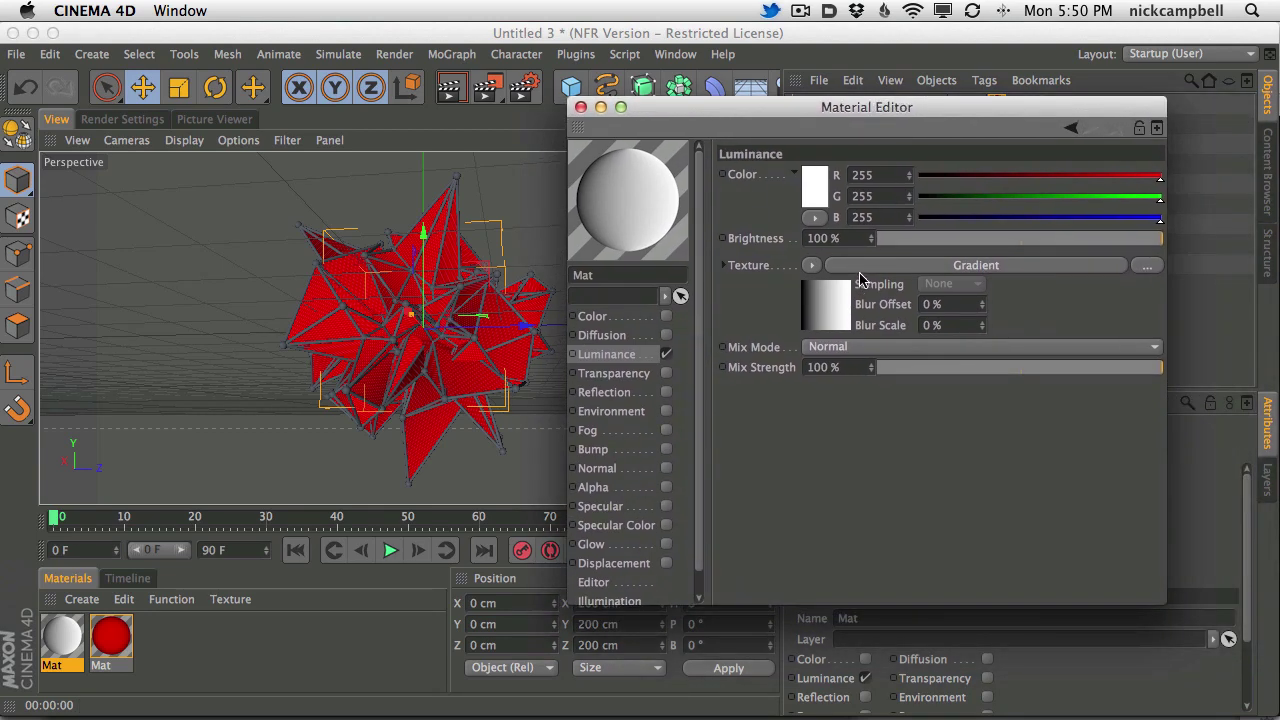
# - Make the gradient's first knot orange and add a blue knot after it
pyautogui.click(859, 270)
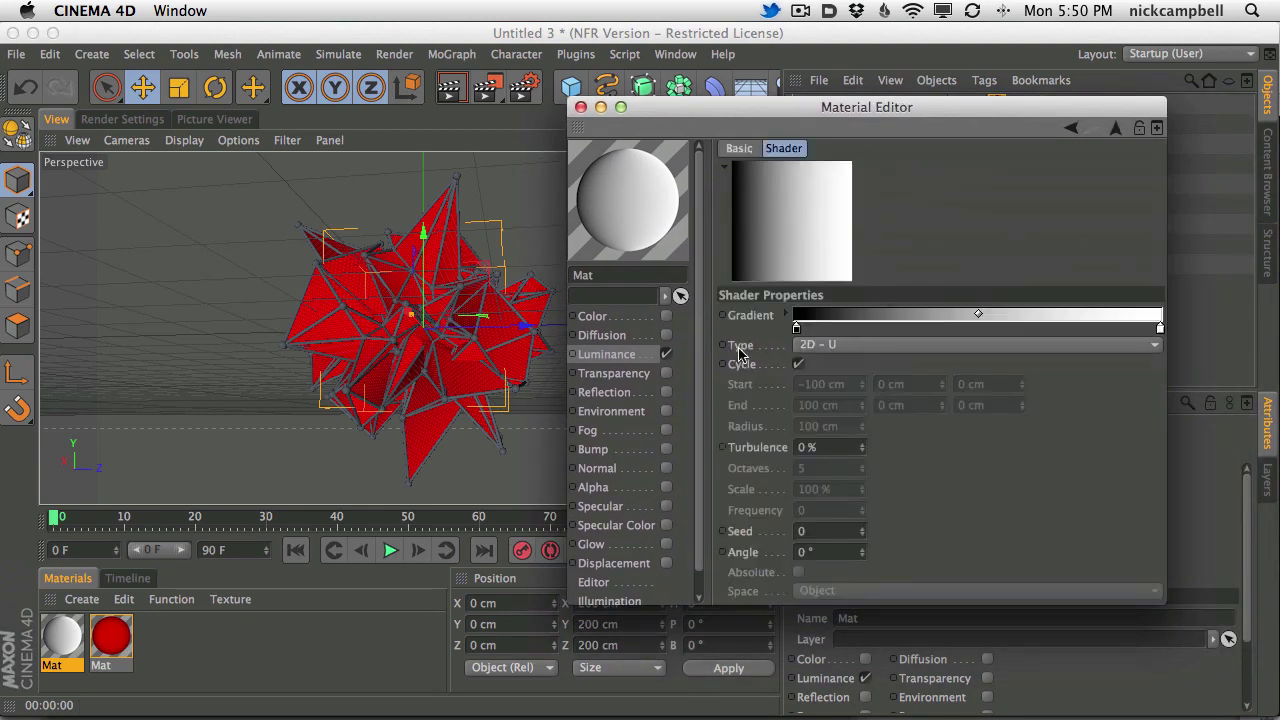
pyautogui.doubleClick(797, 328)
pyautogui.click(809, 278)
pyautogui.moveTo(757, 265); pyautogui.dragTo(774, 265)
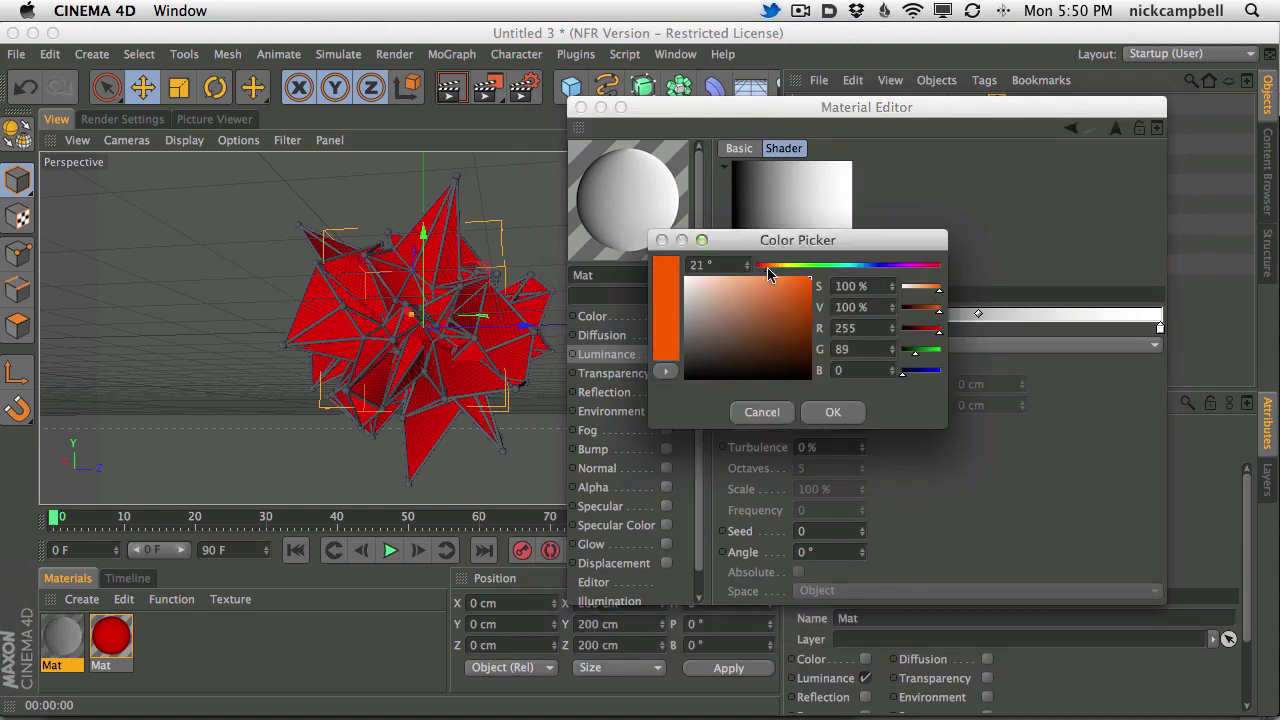
pyautogui.click(824, 414)
pyautogui.moveTo(797, 330); pyautogui.dragTo(874, 330)
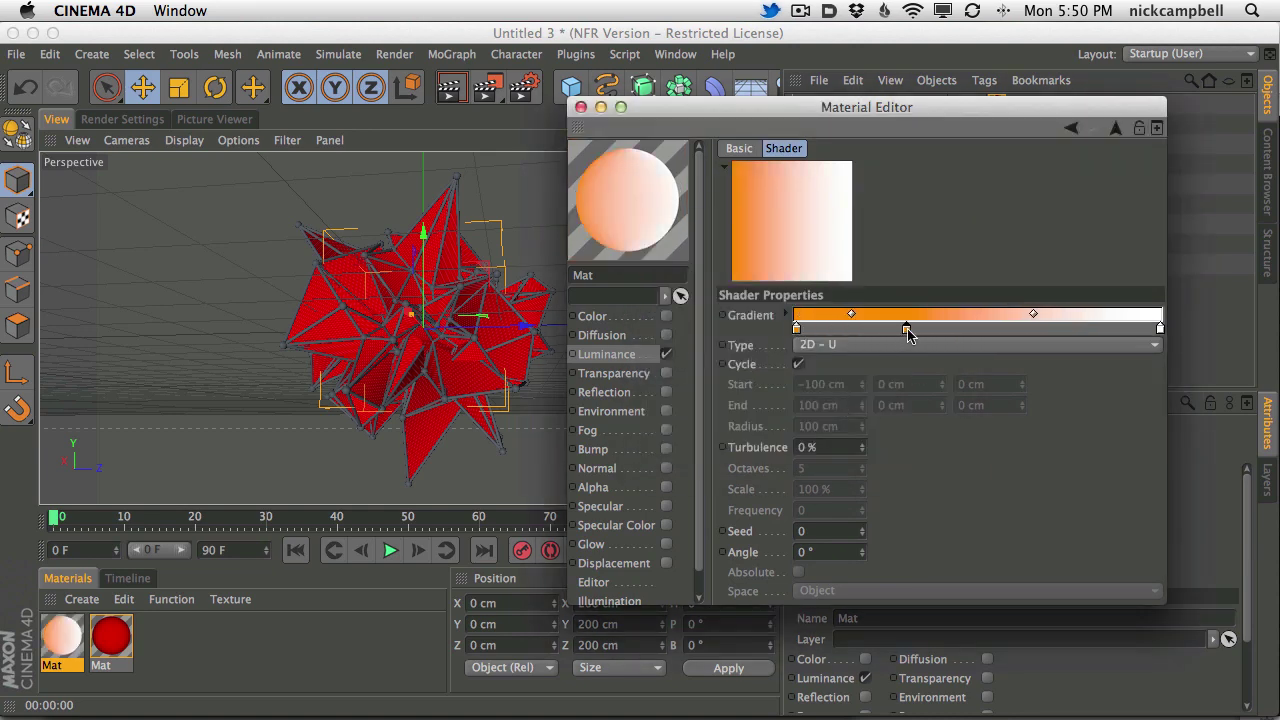
pyautogui.doubleClick(874, 330)
pyautogui.moveTo(892, 271); pyautogui.dragTo(972, 268)
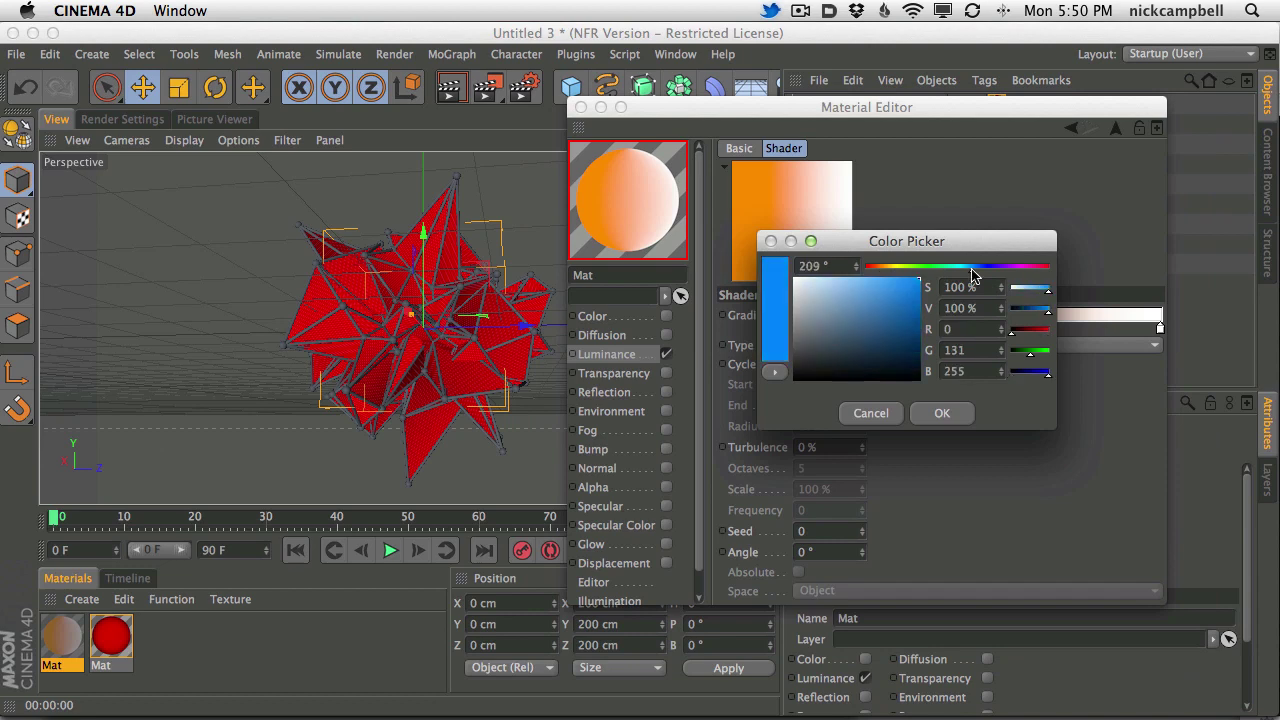
pyautogui.click(942, 413)
# - Add green and magenta knots toward the gradient's end, then apply the material to Atom Array
pyautogui.moveTo(909, 330); pyautogui.dragTo(1006, 330)
pyautogui.doubleClick(1006, 330)
pyautogui.moveTo(1068, 268); pyautogui.dragTo(1034, 268)
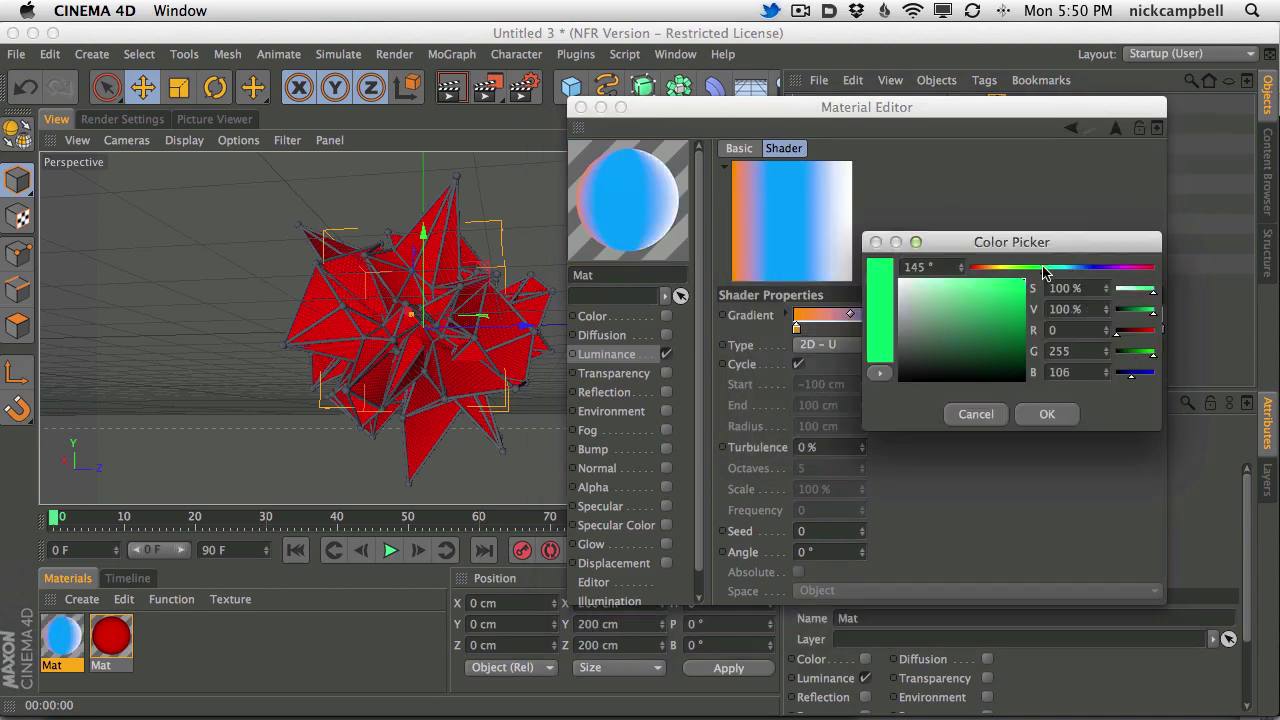
pyautogui.click(1045, 414)
pyautogui.moveTo(1011, 333); pyautogui.dragTo(1137, 333)
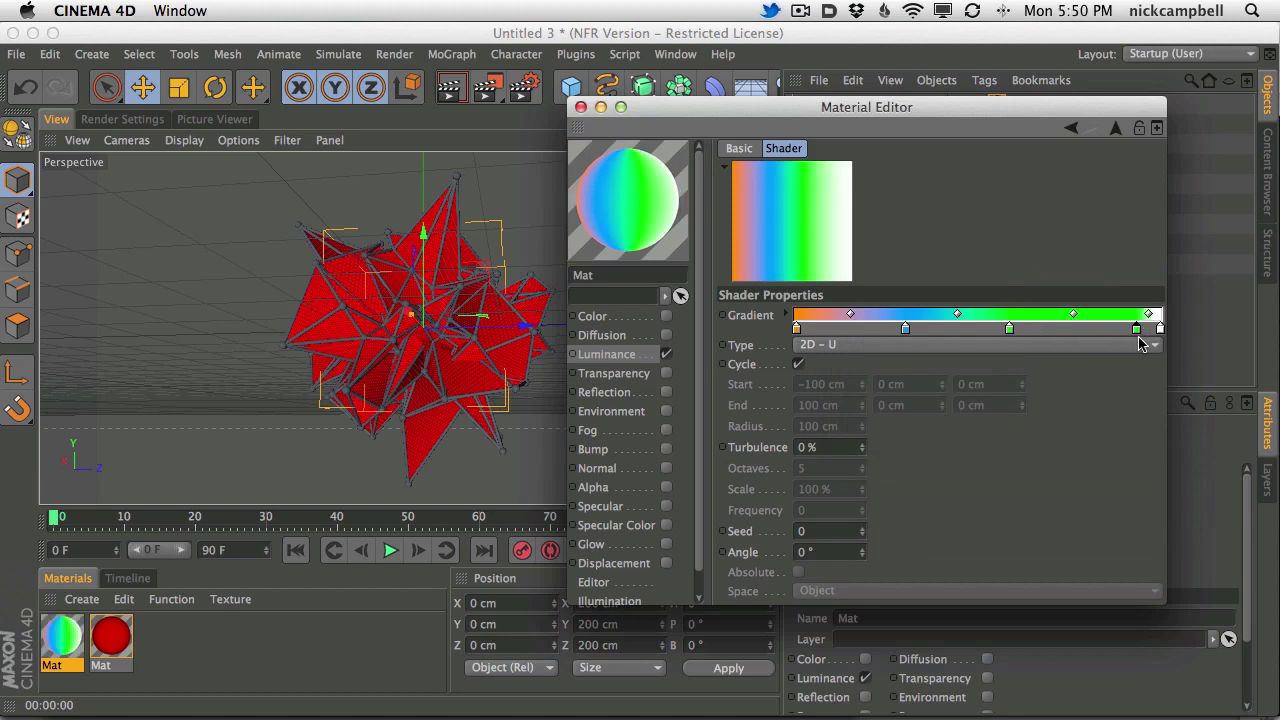
pyautogui.doubleClick(1139, 331)
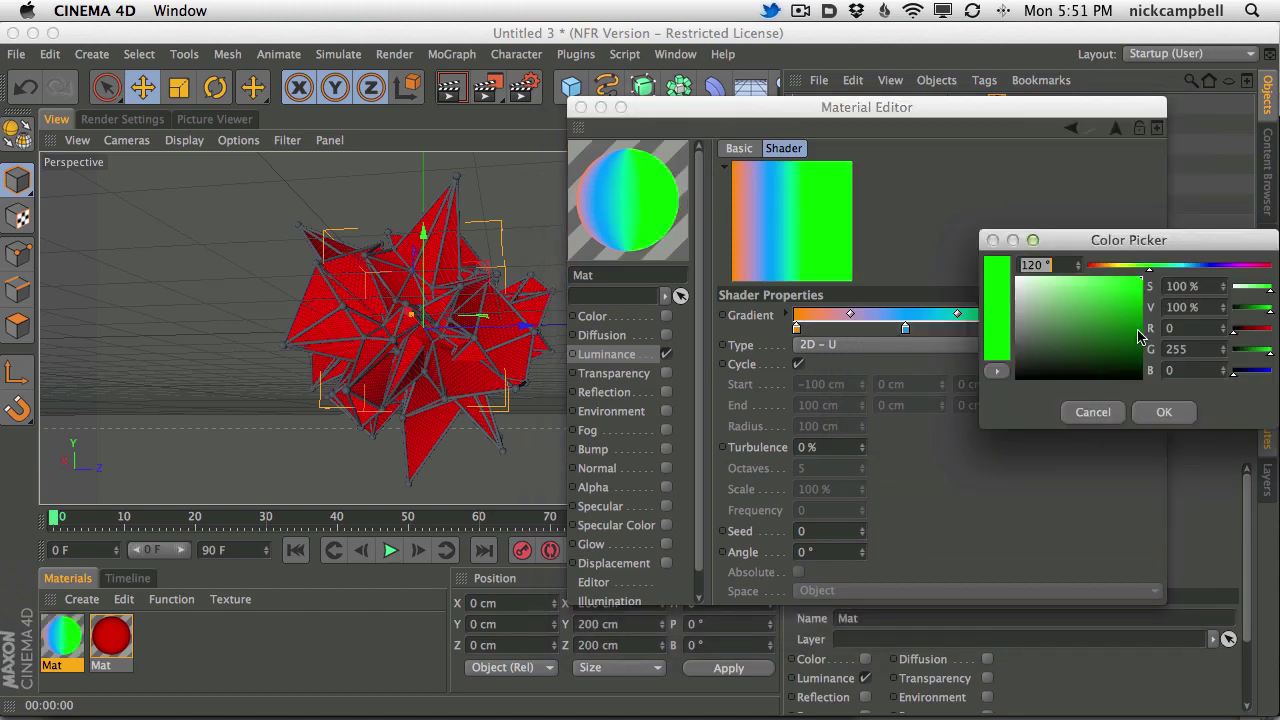
pyautogui.click(1248, 268)
pyautogui.click(1164, 412)
pyautogui.moveTo(1139, 329); pyautogui.dragTo(1160, 329)
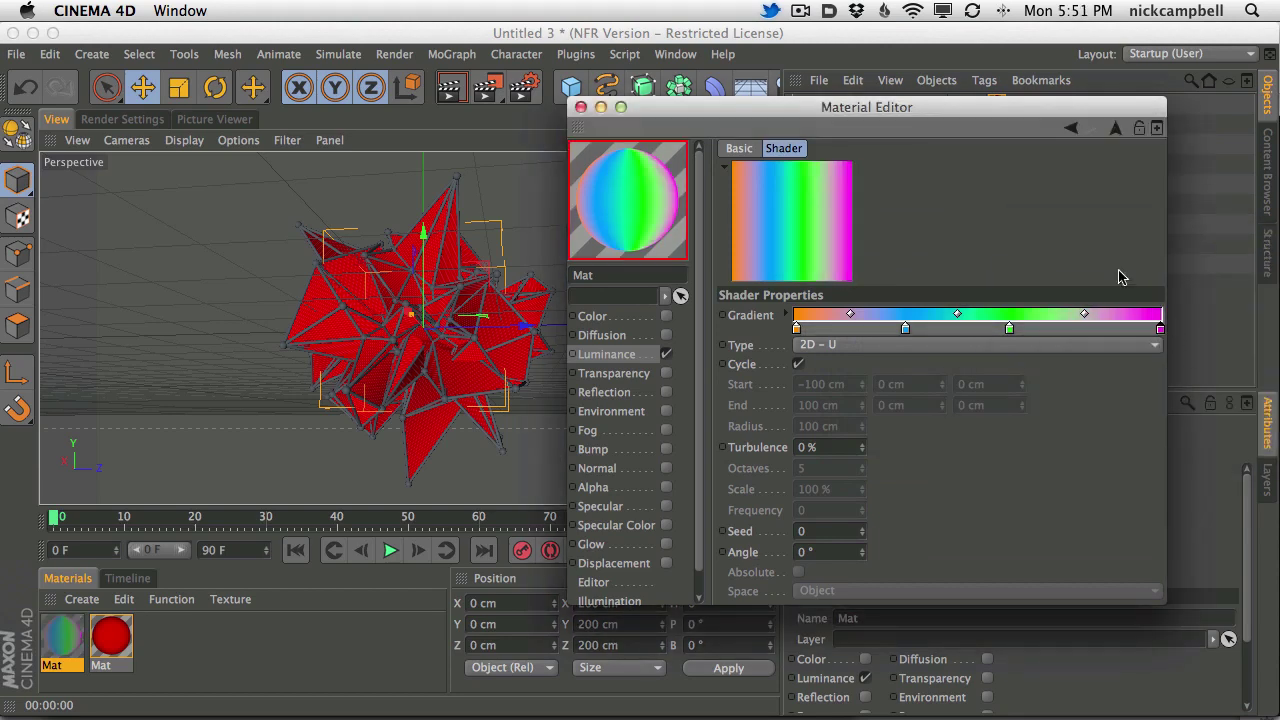
pyautogui.moveTo(679, 108)
pyautogui.mouseDown()
pyautogui.moveTo(849, 388)
pyautogui.moveTo(824, 362)
pyautogui.mouseUp()
pyautogui.moveTo(773, 450); pyautogui.dragTo(855, 186)
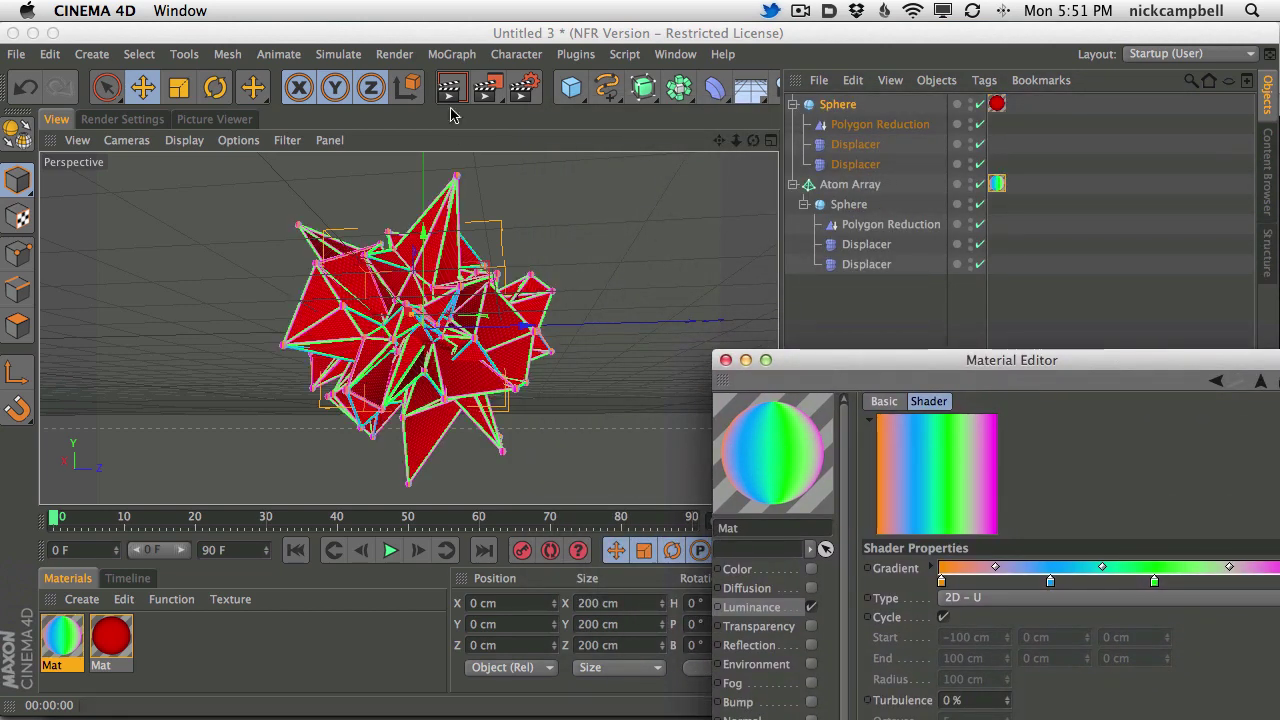
# - Preview-render the view, then change the Gradient Type from 2D - U to 2D - V
pyautogui.click(449, 89)
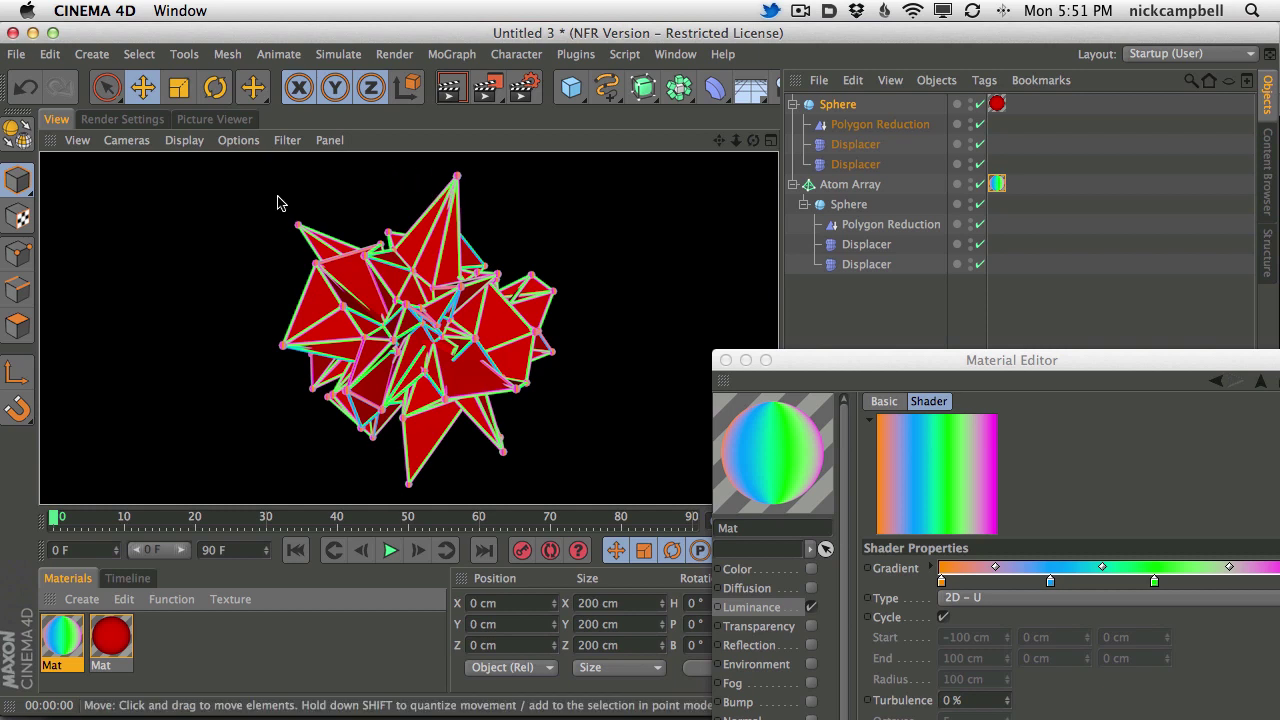
pyautogui.moveTo(853, 361); pyautogui.dragTo(714, 224)
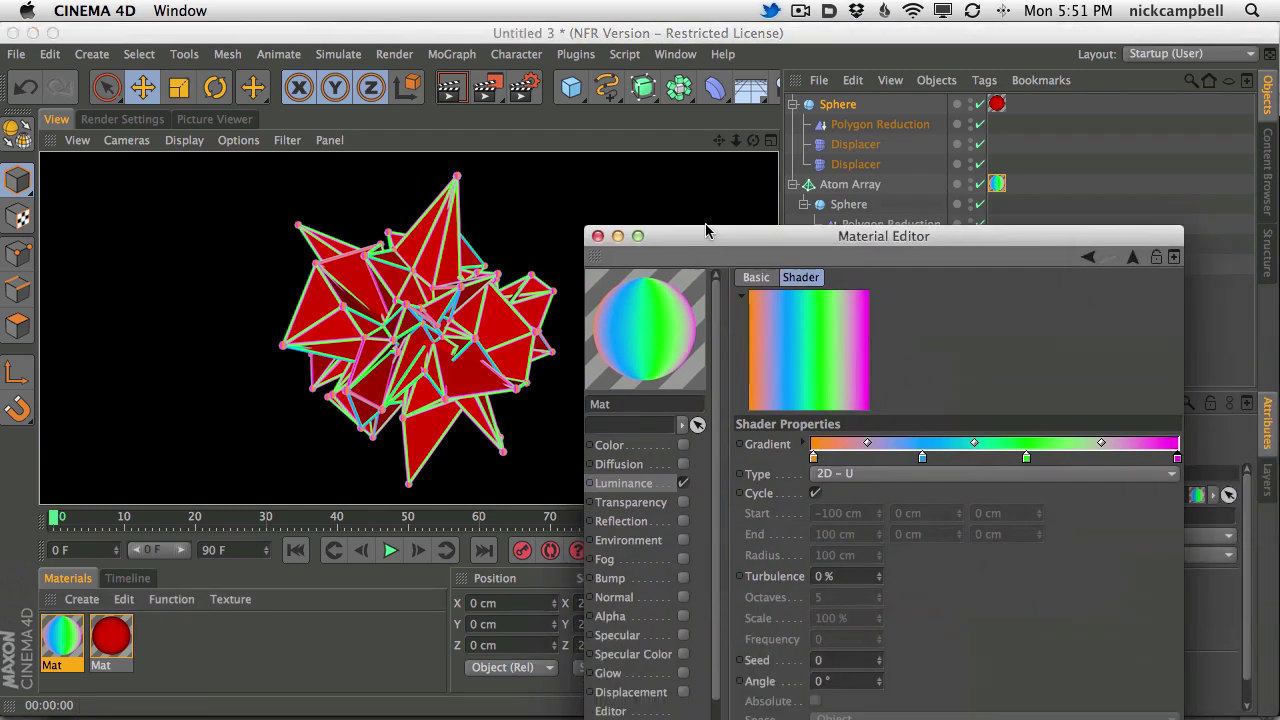
pyautogui.click(836, 466)
pyautogui.click(849, 500)
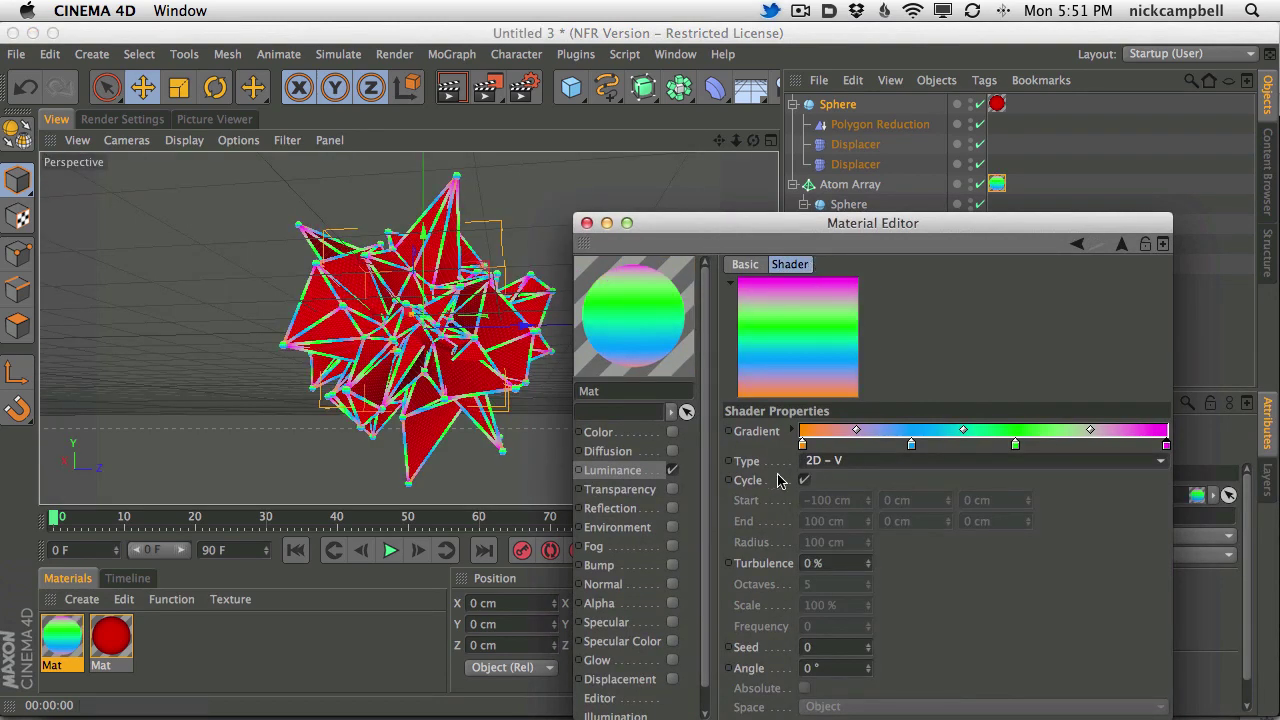
# - Set the Atom Array texture tag's Projection to Flat
pyautogui.click(586, 222)
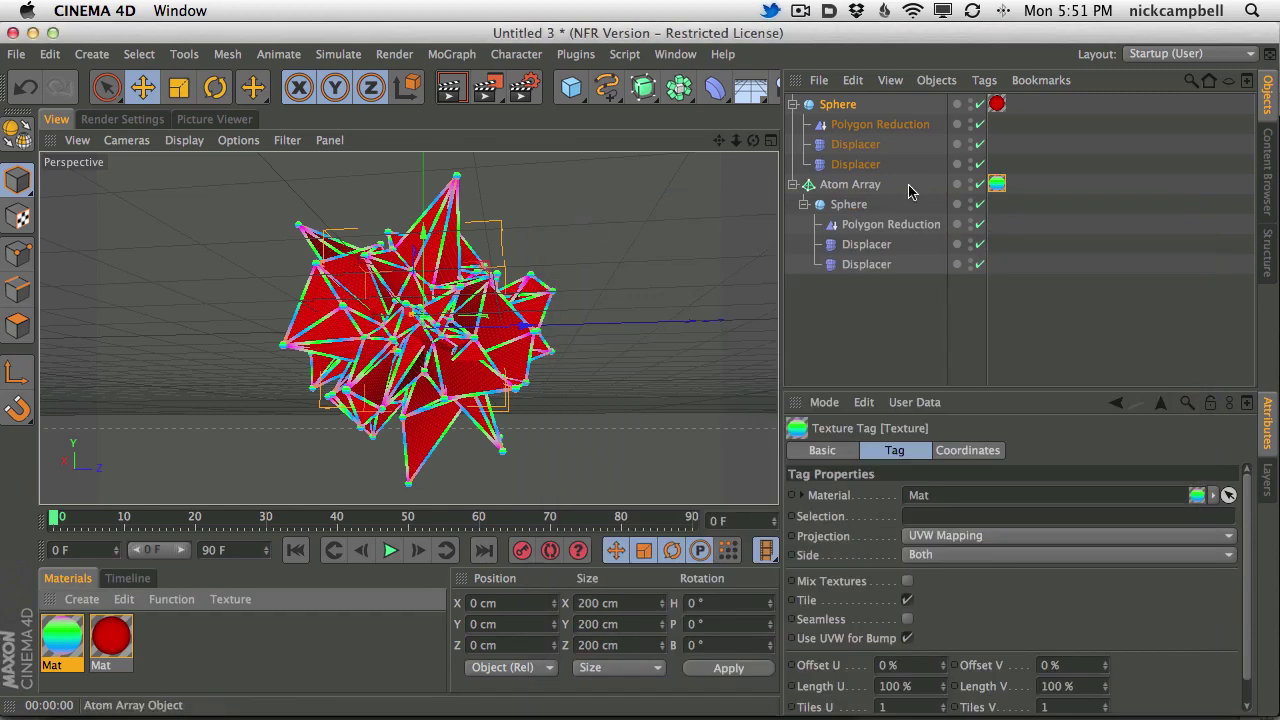
pyautogui.click(997, 183)
pyautogui.click(933, 536)
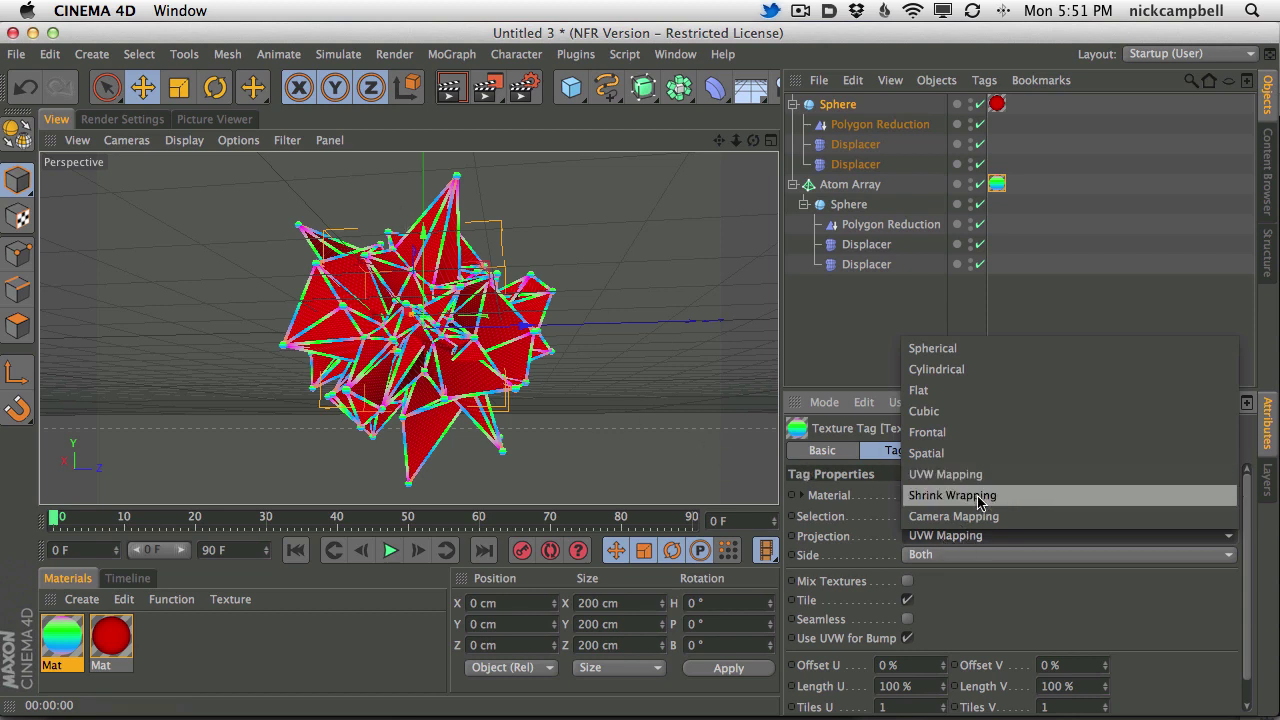
pyautogui.click(969, 393)
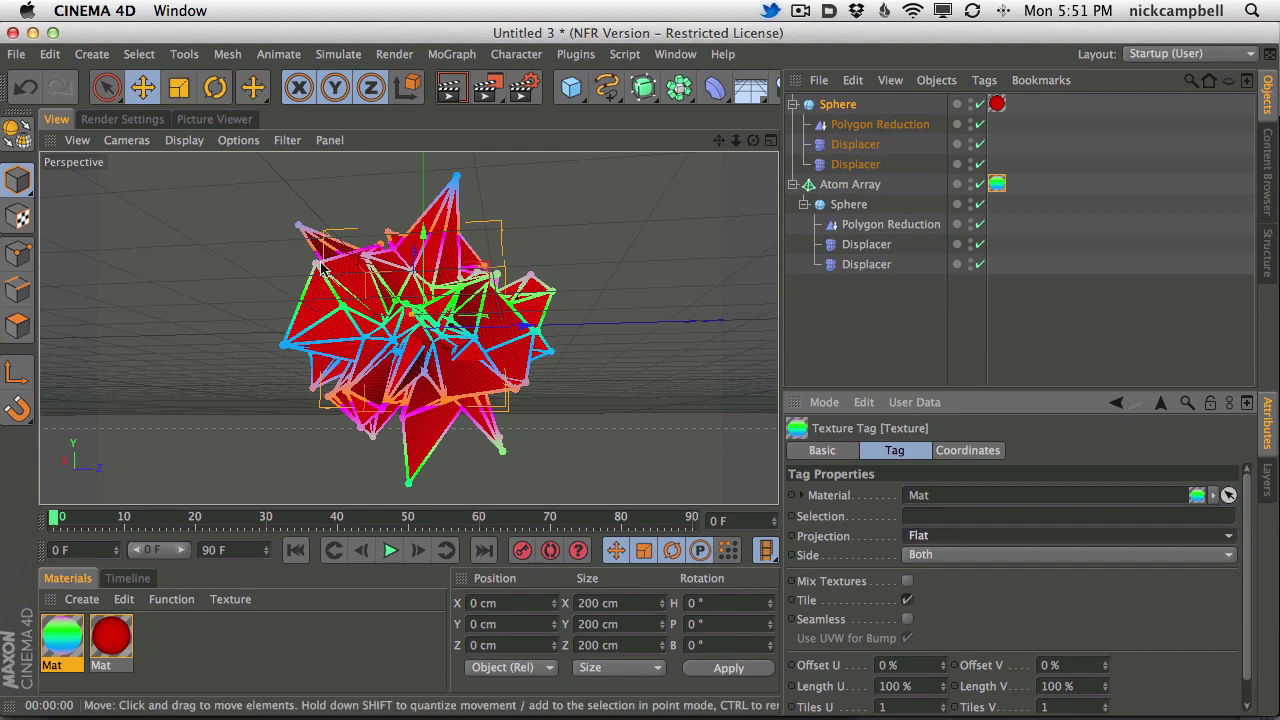
# - Scale the flat texture projection up to about 129% in Texture mode and render a preview
pyautogui.click(17, 216)
pyautogui.keyDown('alt'); pyautogui.moveTo(443, 323); pyautogui.dragTo(498, 336); pyautogui.keyUp('alt')
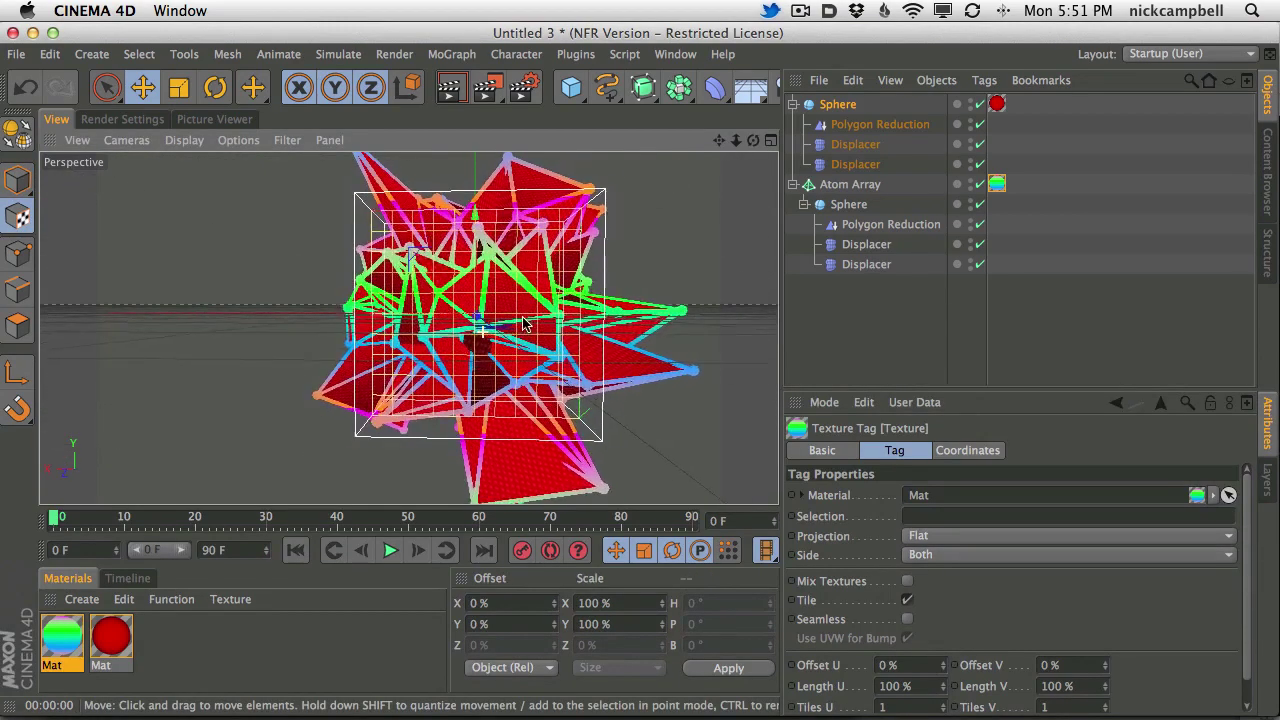
pyautogui.moveTo(498, 336)
pyautogui.keyDown('alt'); pyautogui.mouseDown()
pyautogui.moveTo(430, 330)
pyautogui.moveTo(505, 288)
pyautogui.moveTo(695, 258)
pyautogui.mouseUp(); pyautogui.keyUp('alt')
pyautogui.click(179, 93)
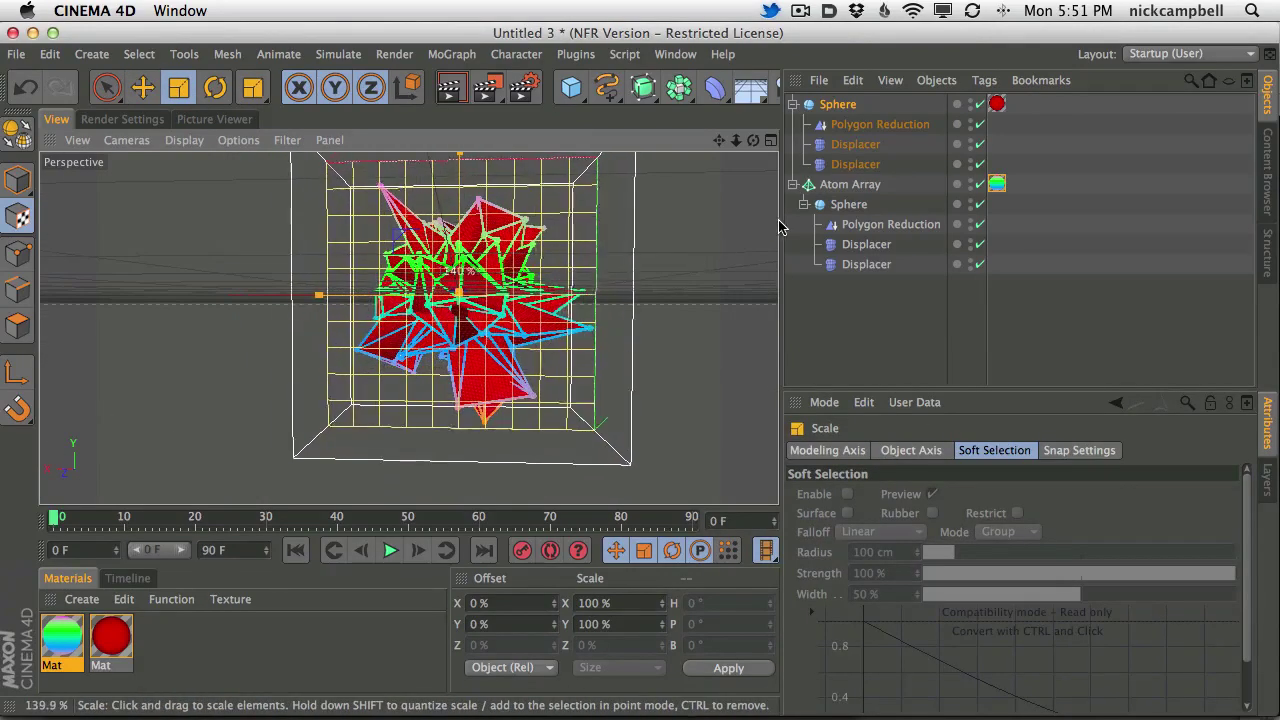
pyautogui.moveTo(695, 258); pyautogui.dragTo(748, 241)
pyautogui.keyDown('alt'); pyautogui.moveTo(529, 308); pyautogui.dragTo(536, 325); pyautogui.keyUp('alt')
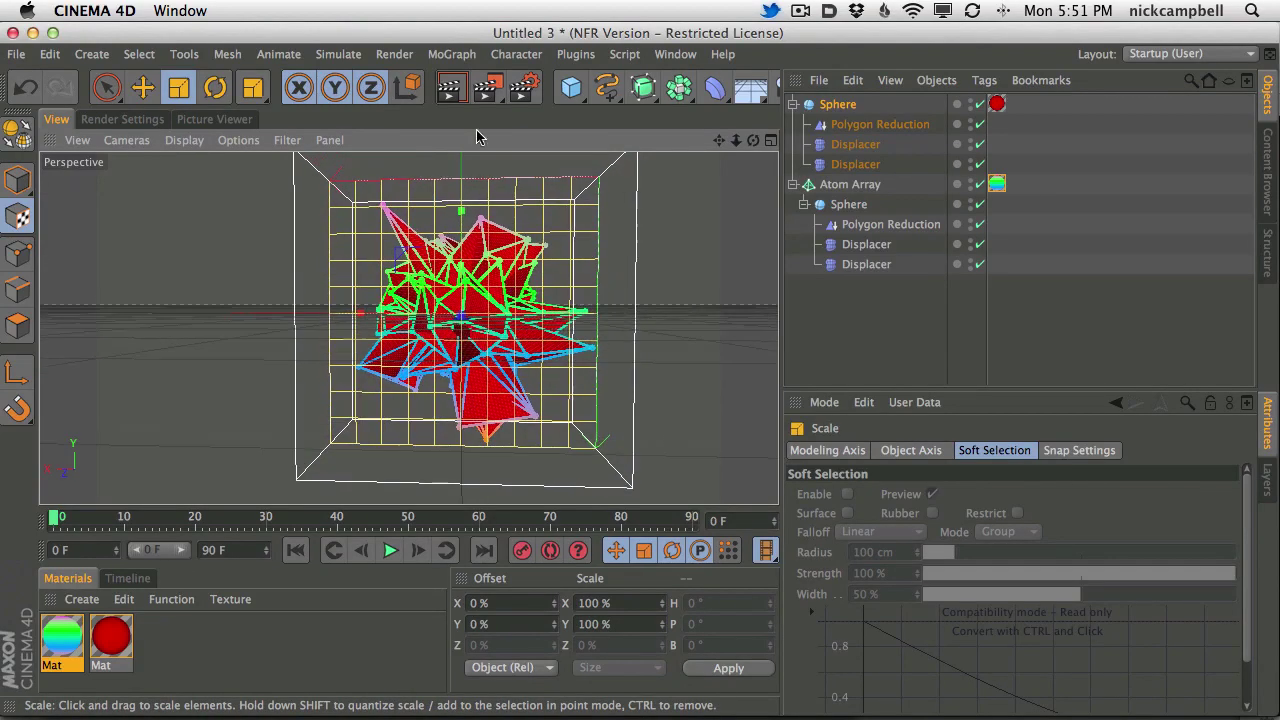
pyautogui.hotkey('ctrl', 'r')
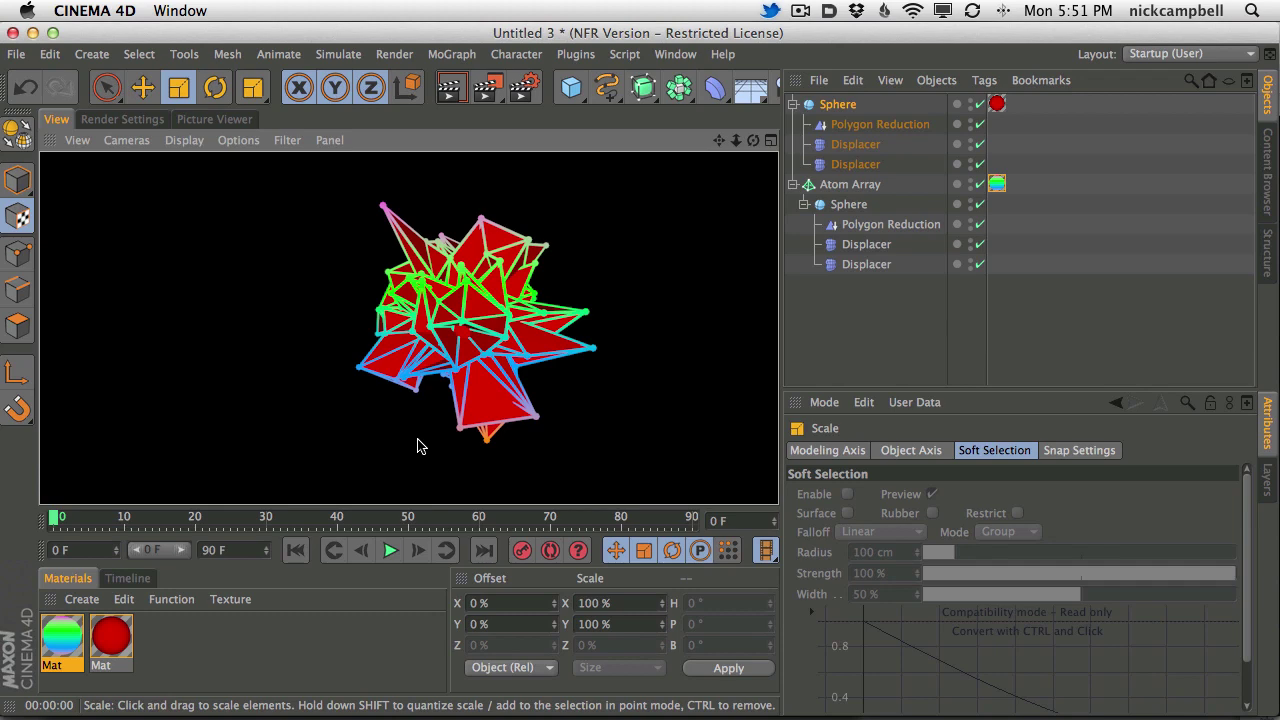
pyautogui.click(997, 183)
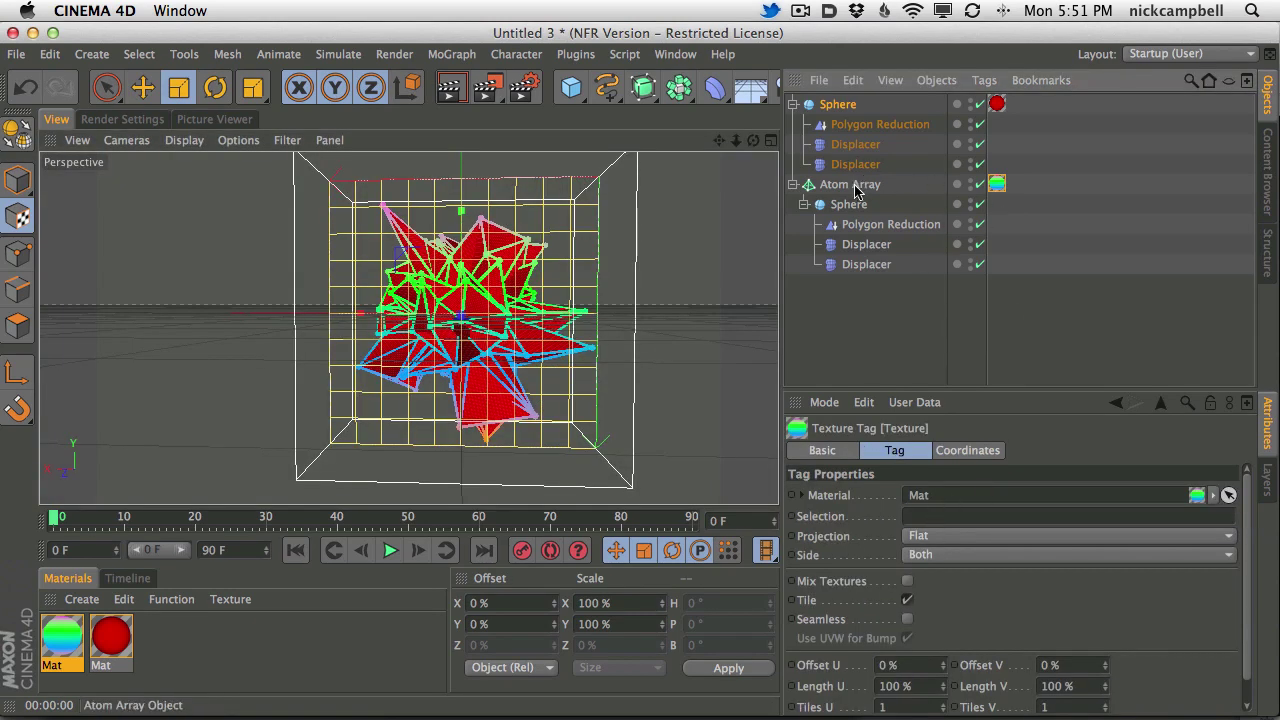
# - Change the Mat gradient Type to 2D - Diagonal
pyautogui.doubleClick(62, 637)
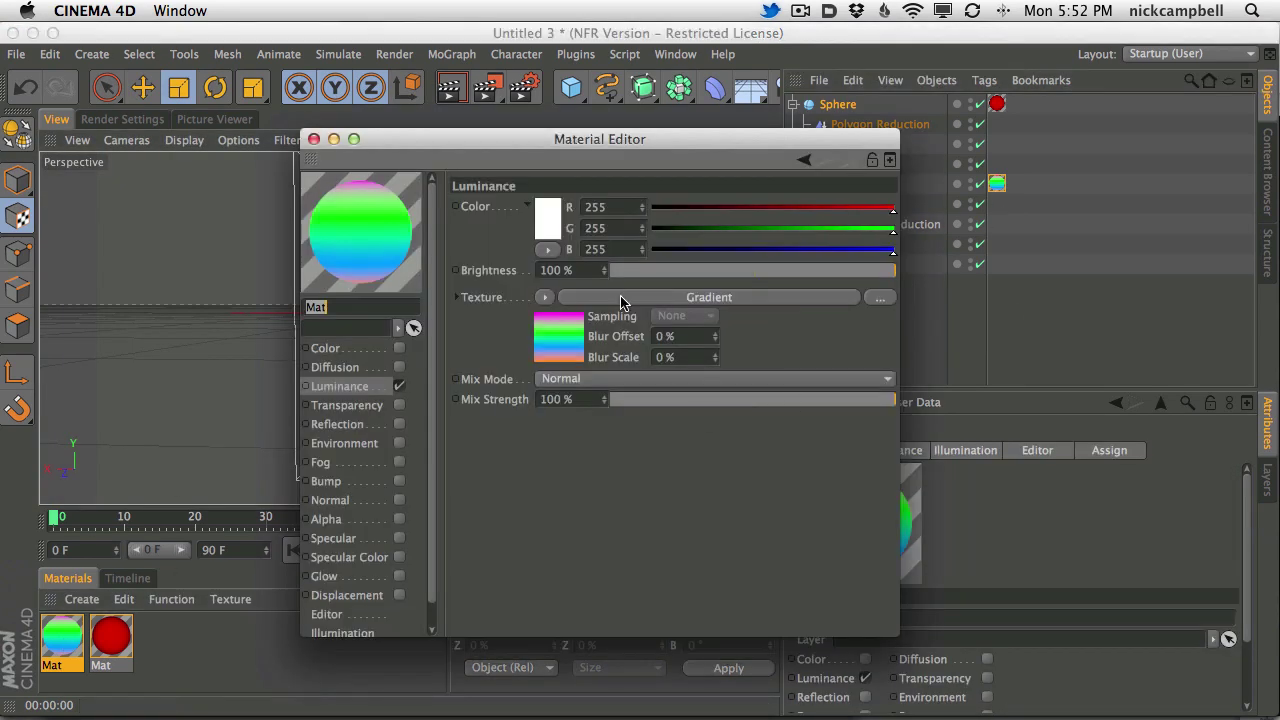
pyautogui.click(620, 297)
pyautogui.click(612, 378)
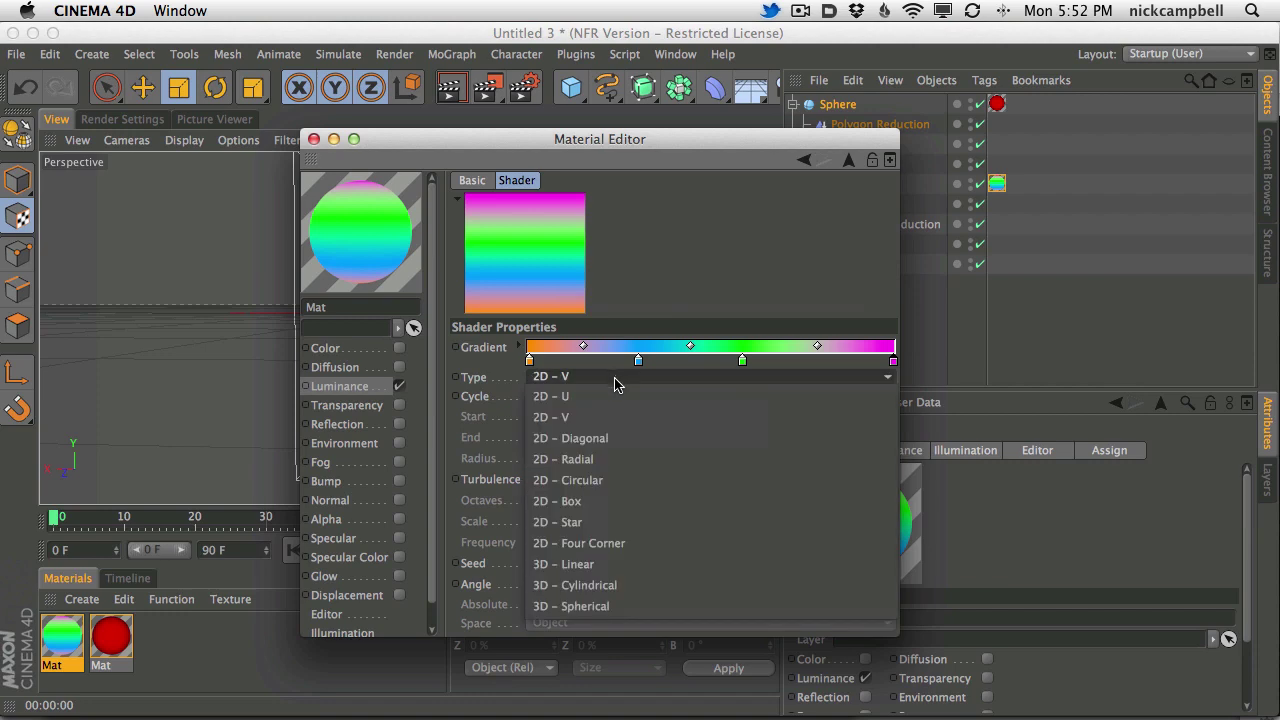
pyautogui.click(620, 438)
pyautogui.moveTo(540, 139); pyautogui.dragTo(1010, 189)
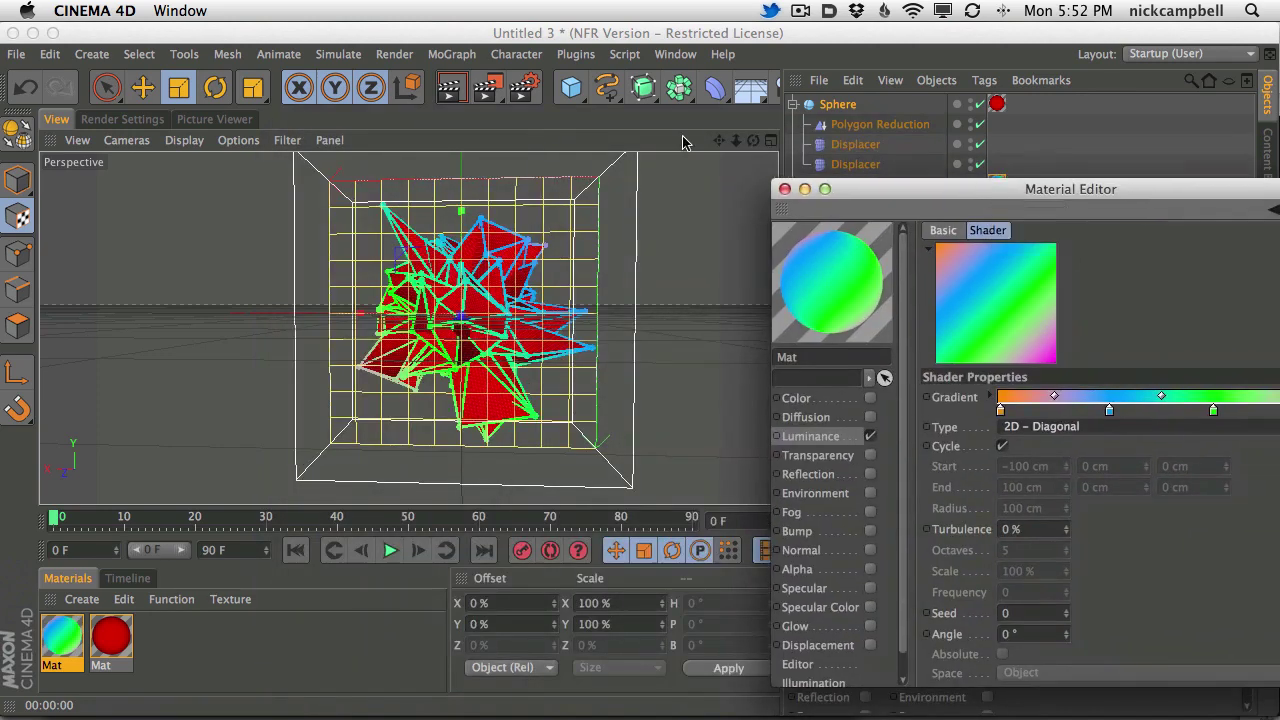
# - Close the material window, zoom in on the spiky object, and preview-render the result
pyautogui.click(451, 91)
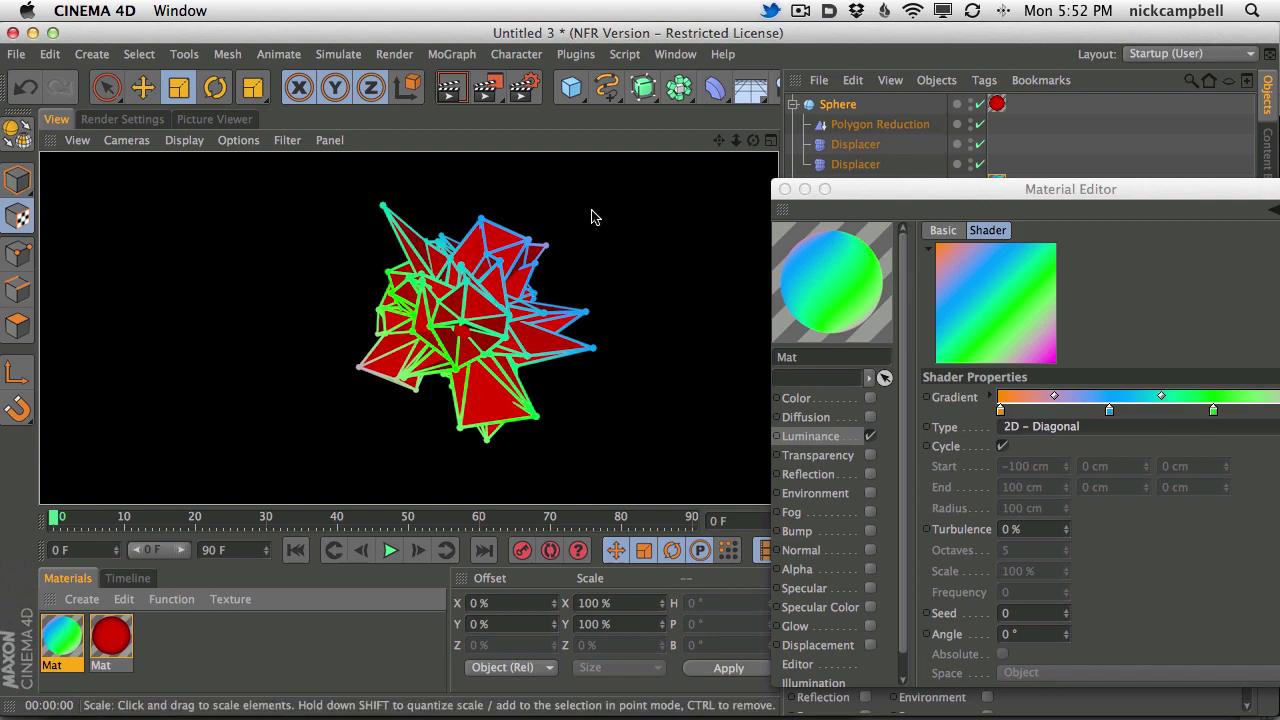
pyautogui.click(407, 358)
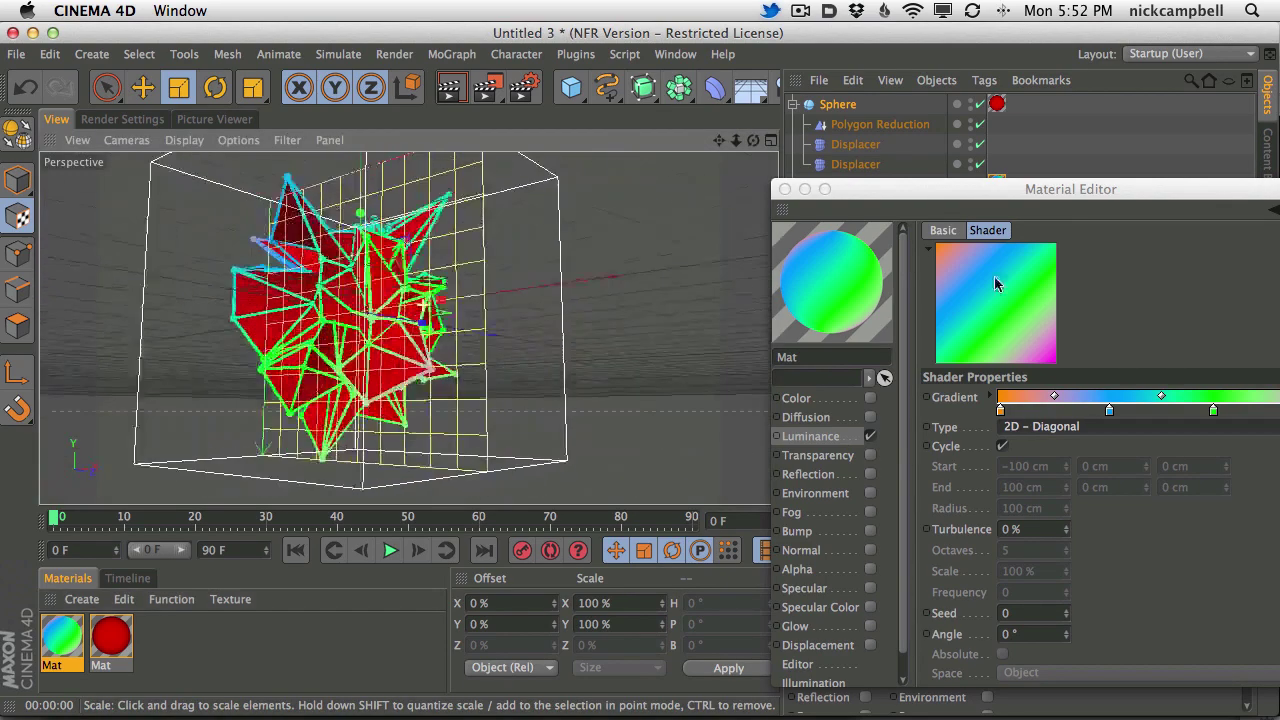
pyautogui.click(459, 92)
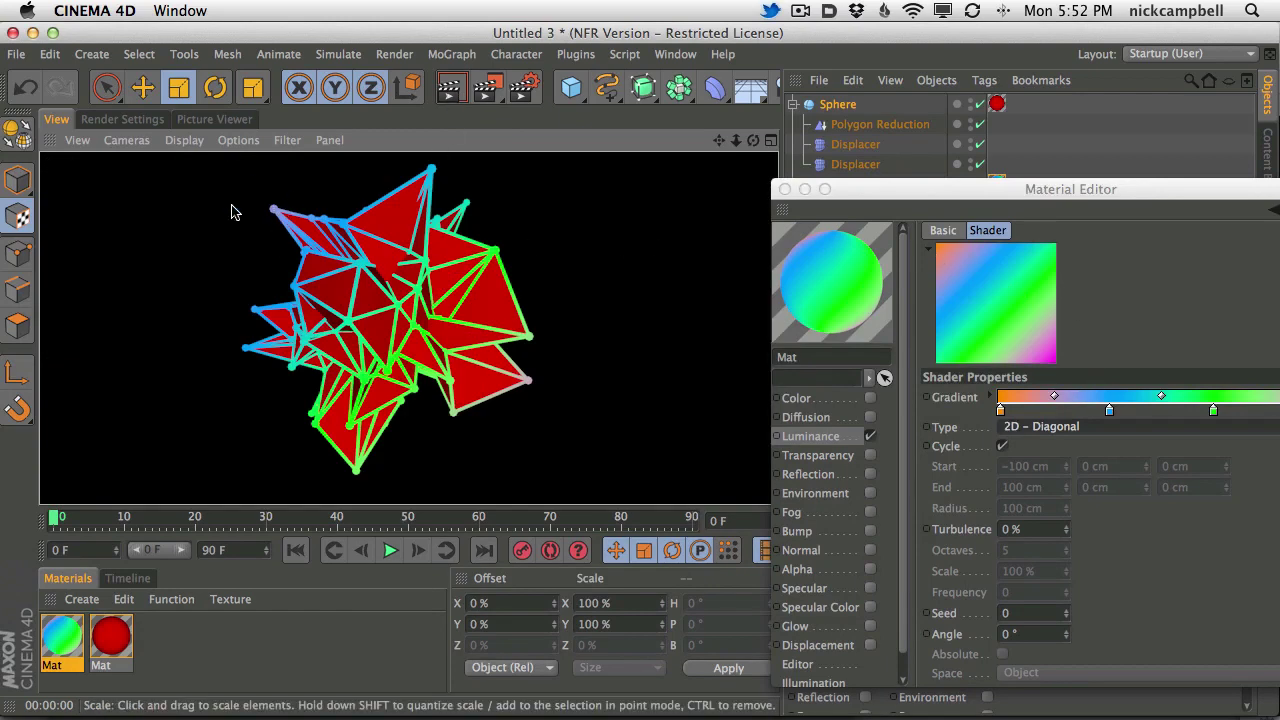
pyautogui.click(510, 432)
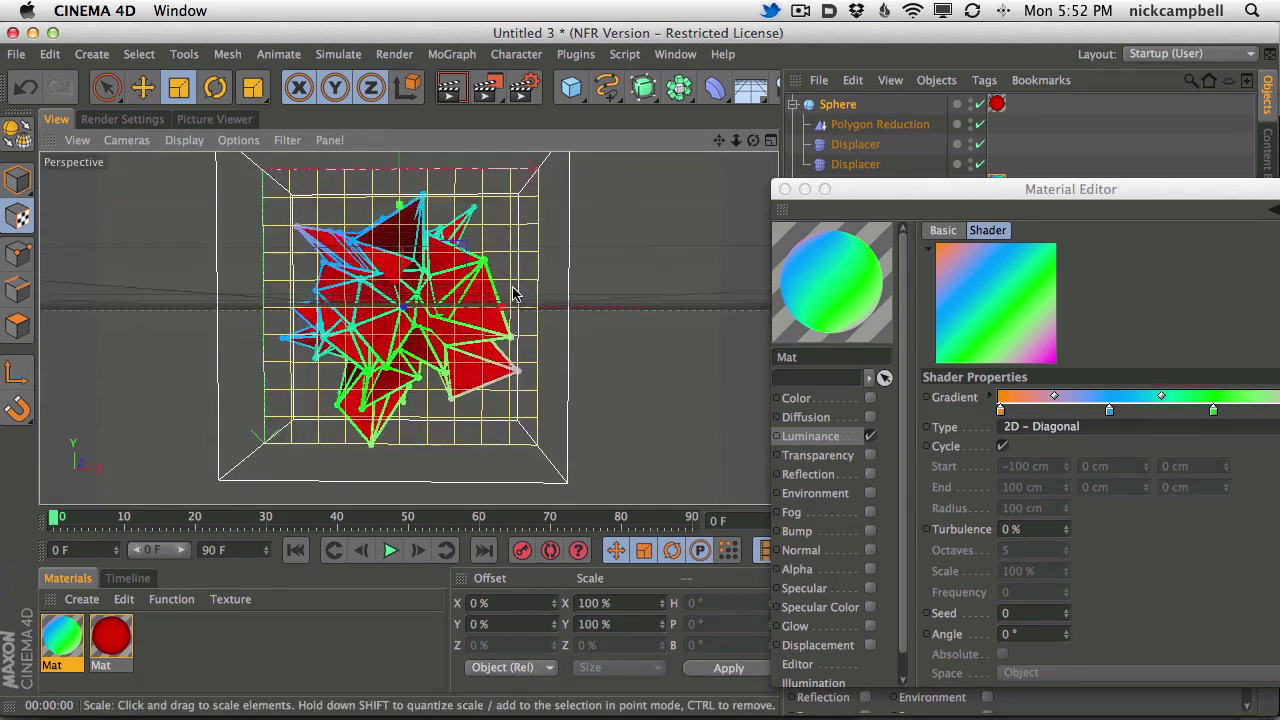
pyautogui.click(785, 189)
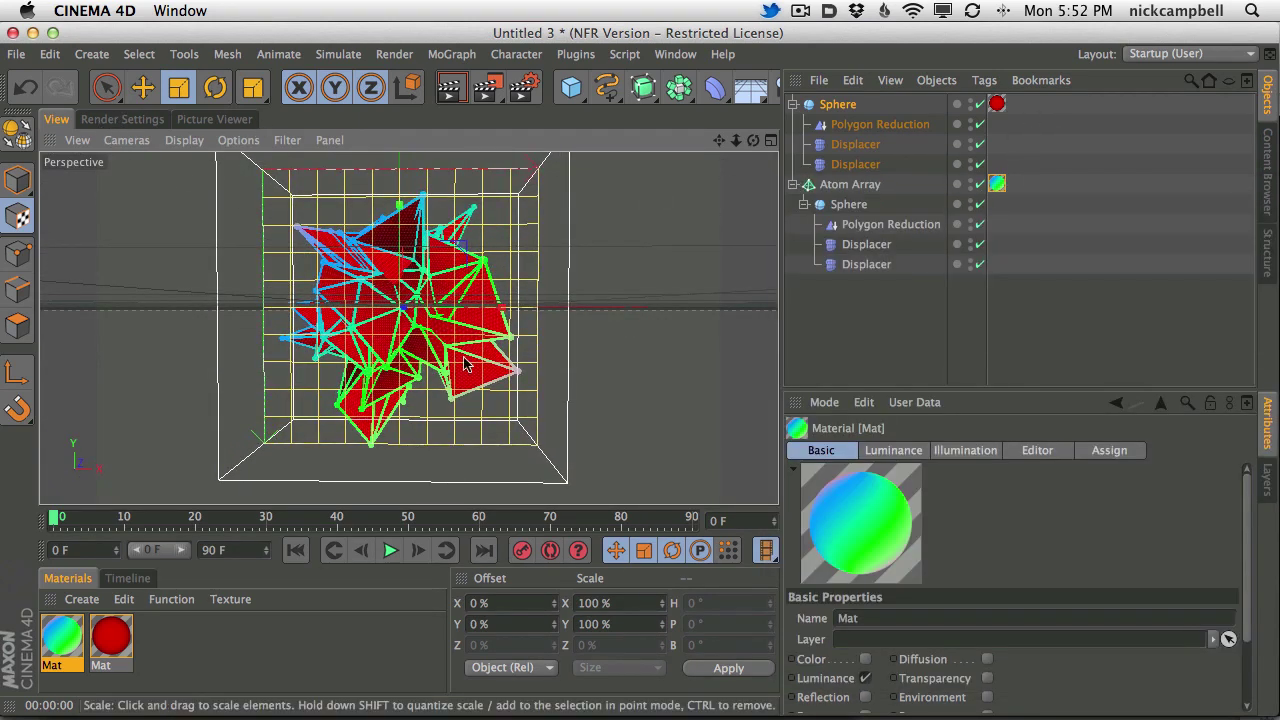
pyautogui.click(450, 87)
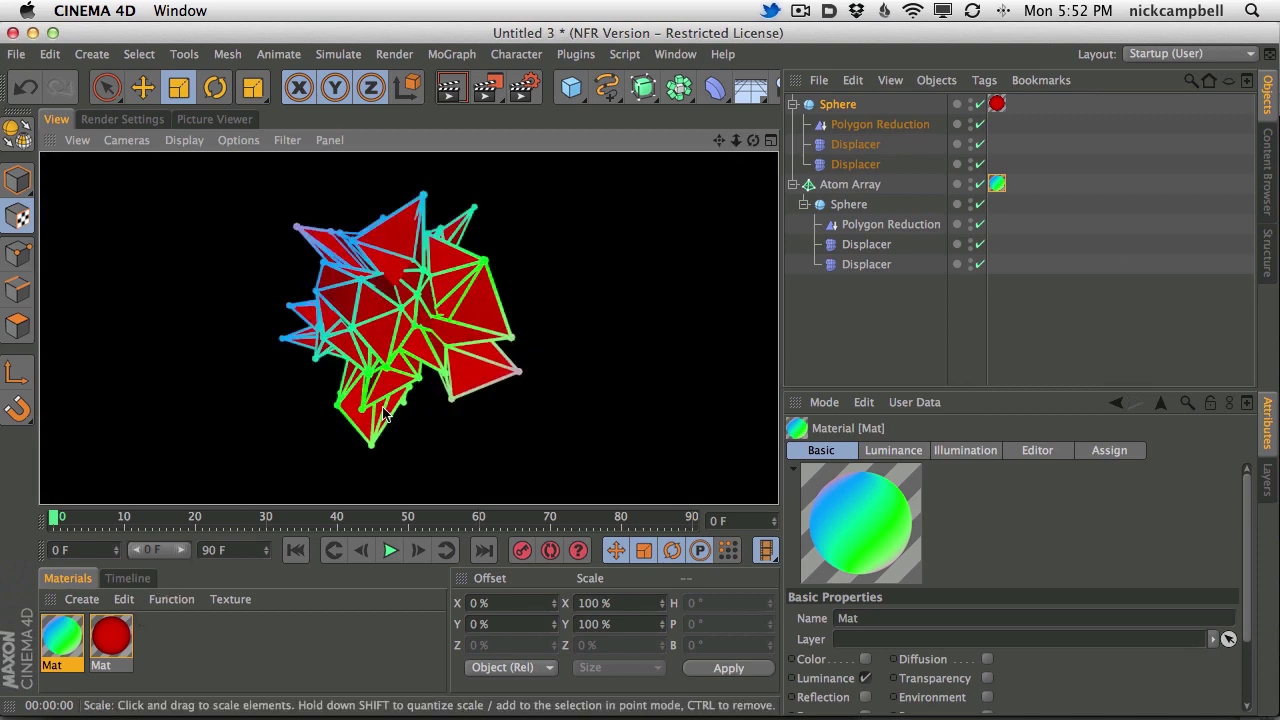
pyautogui.click(416, 311)
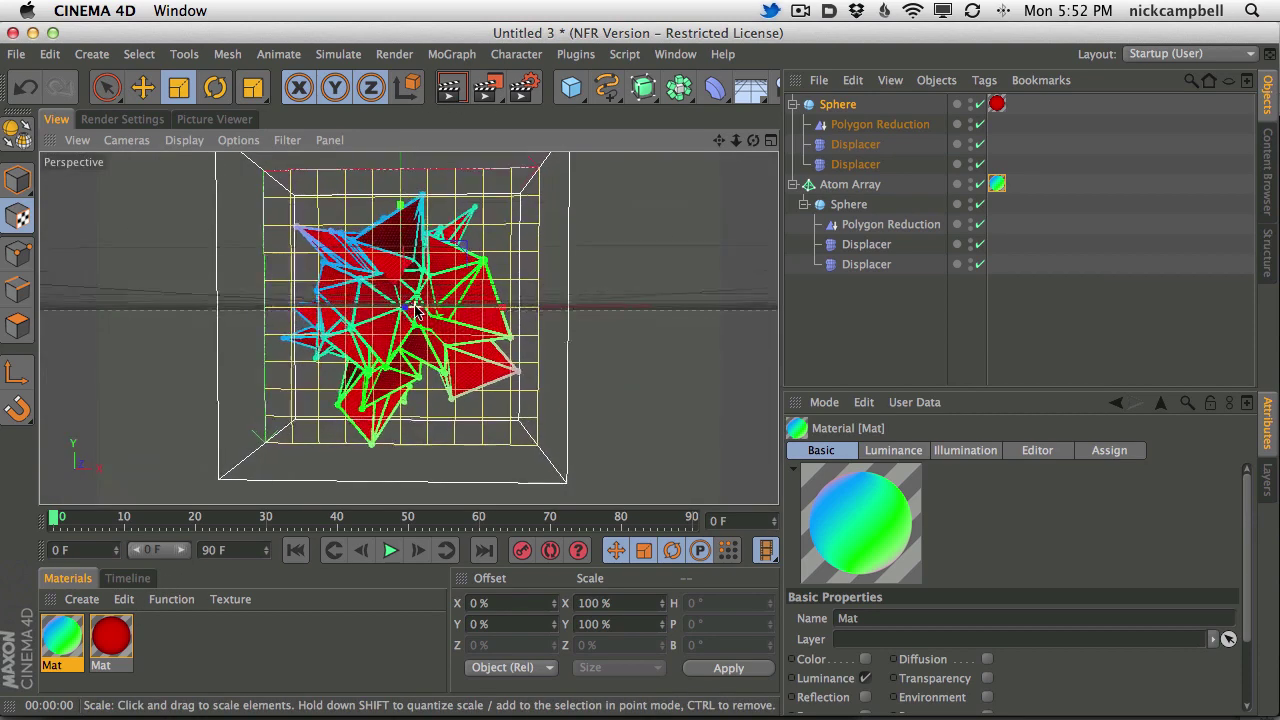
pyautogui.keyDown('alt'); pyautogui.moveTo(397, 270); pyautogui.dragTo(505, 242, button='right'); pyautogui.keyUp('alt')
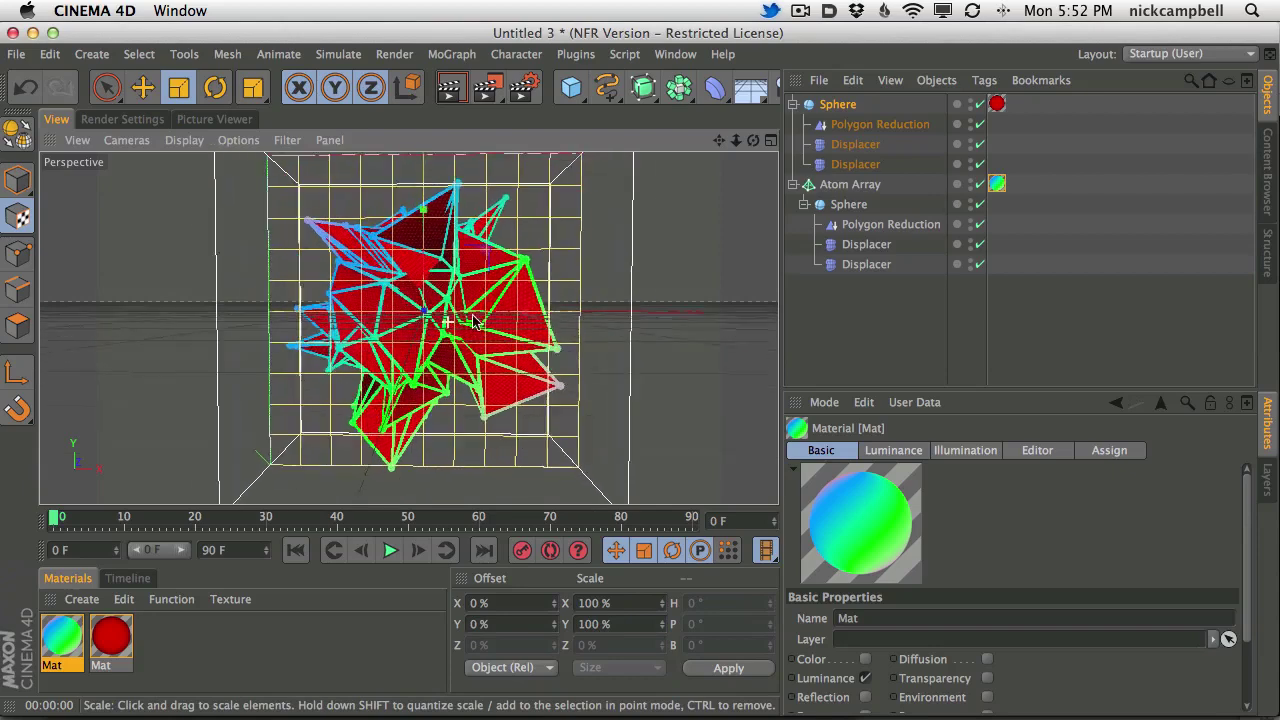
pyautogui.click(451, 88)
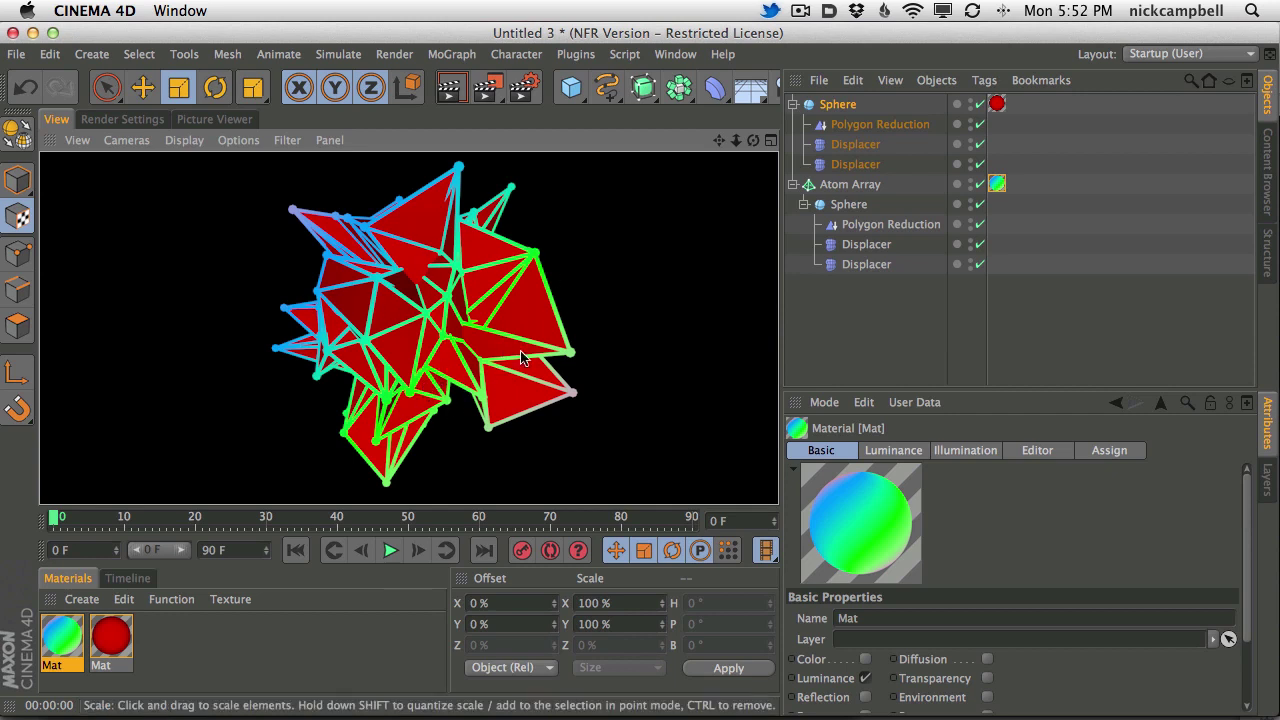
# - Add an Ambient Occlusion effect in Render Settings
pyautogui.click(122, 119)
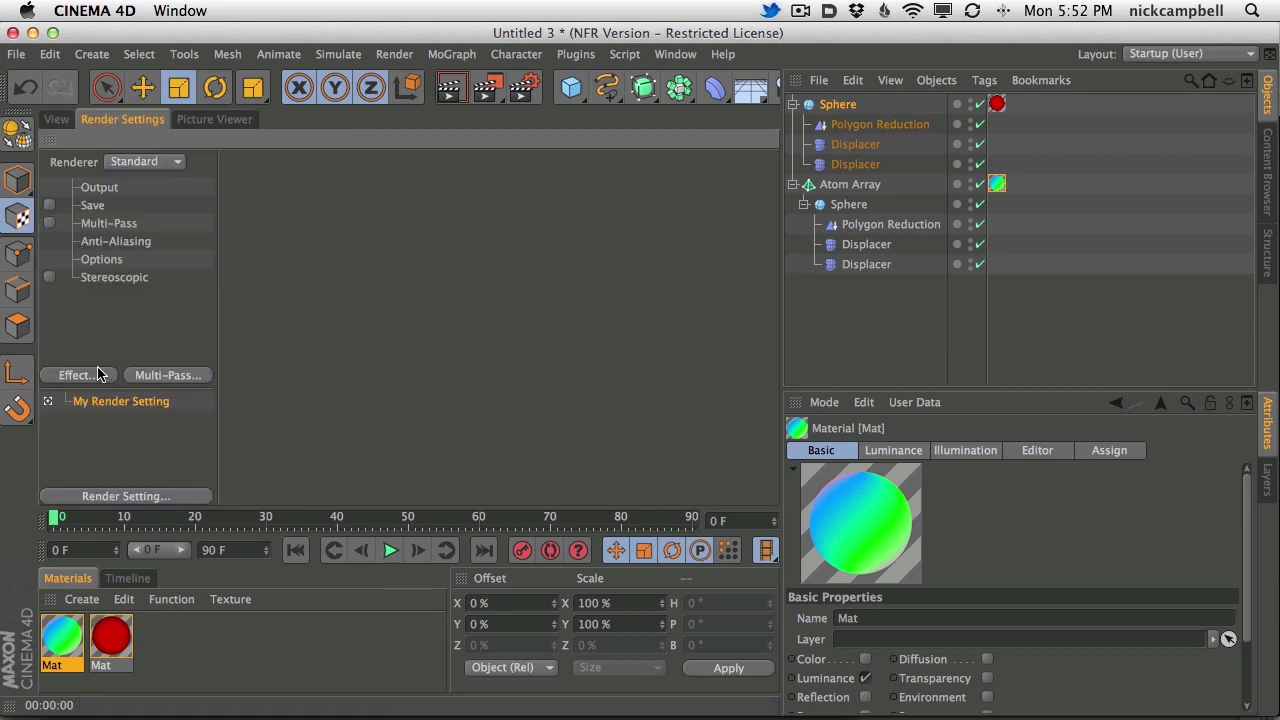
pyautogui.click(82, 375)
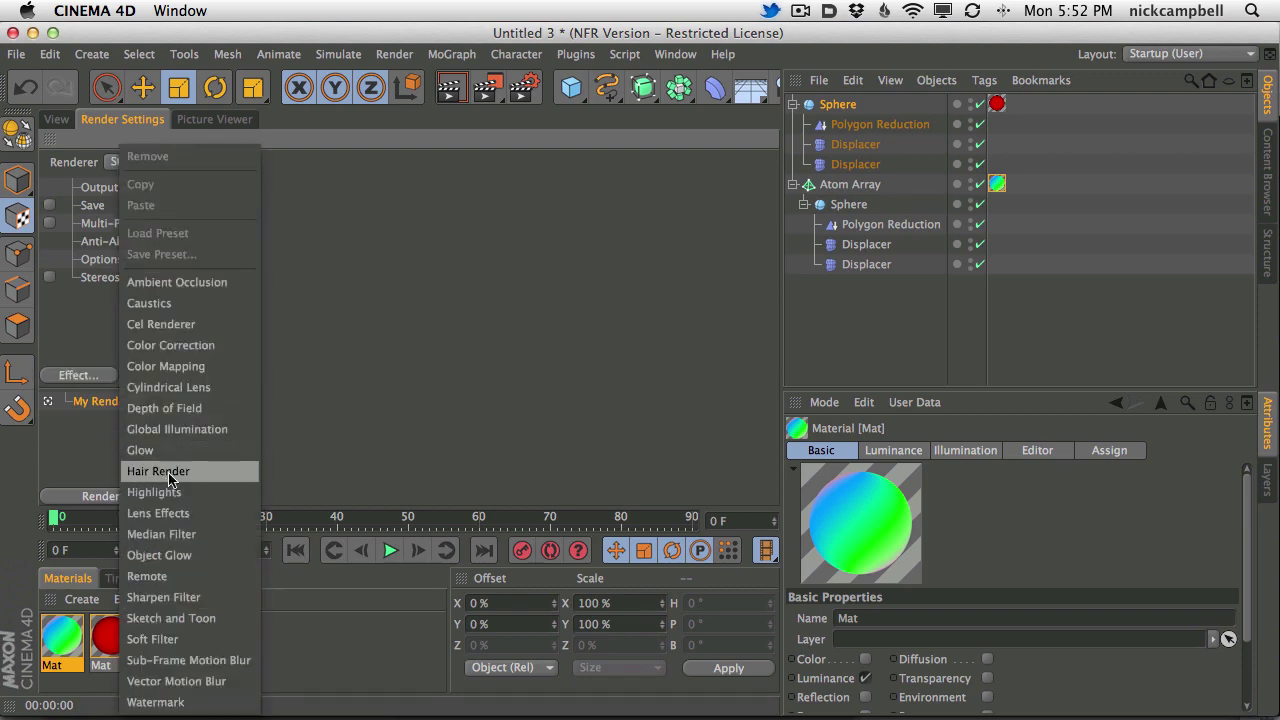
pyautogui.click(193, 290)
pyautogui.click(60, 120)
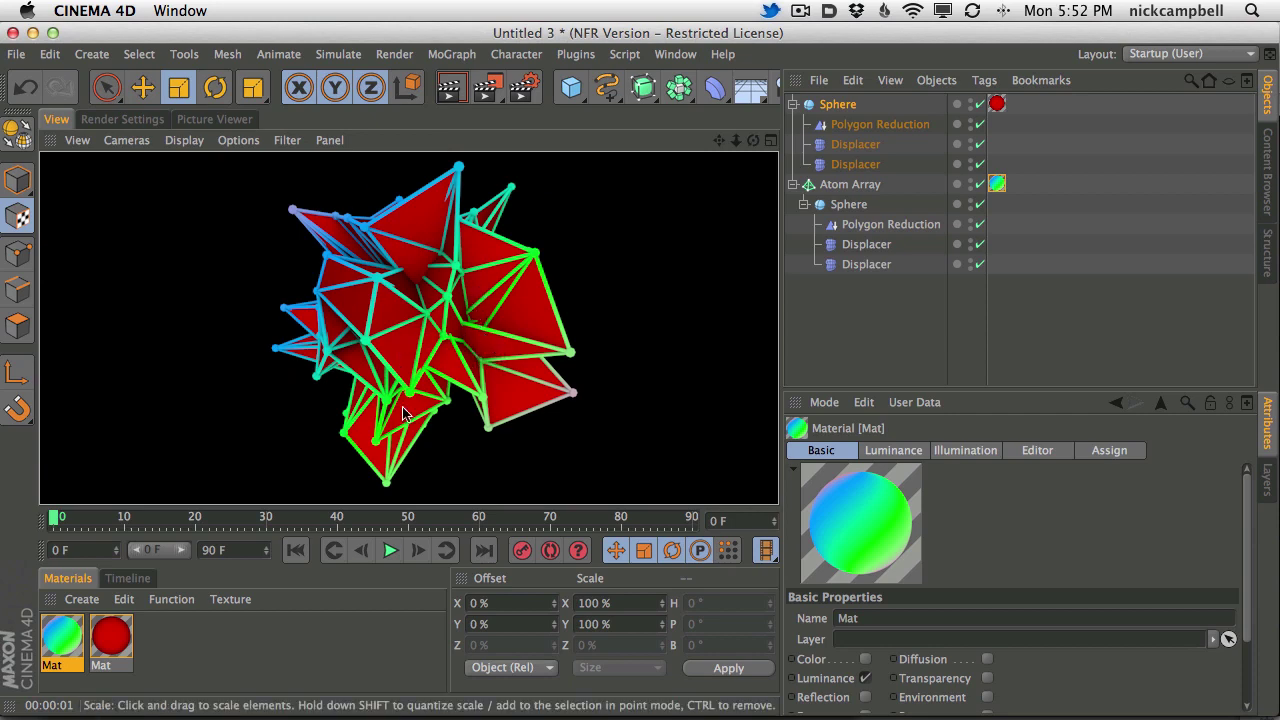
# - Set Ambient Occlusion Maximum Ray Length to 200 cm and preview-render the object
pyautogui.click(136, 120)
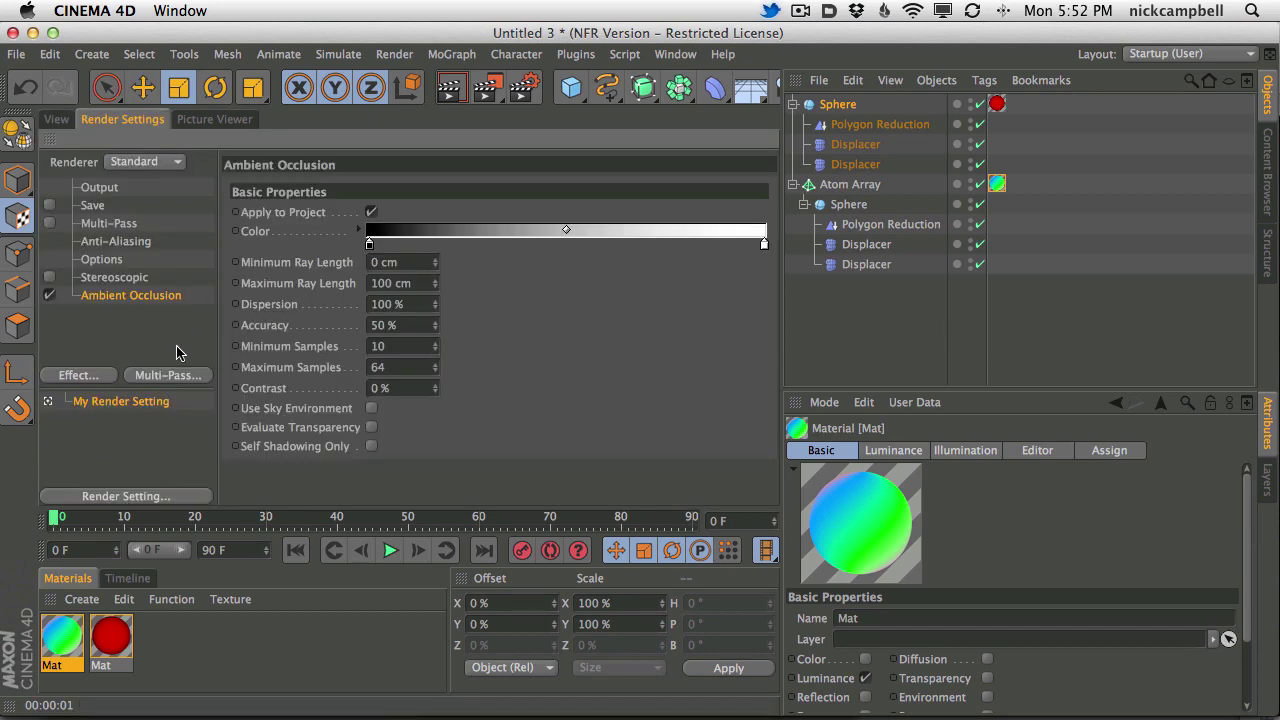
pyautogui.doubleClick(400, 284)
pyautogui.write('200')
pyautogui.click(405, 384)
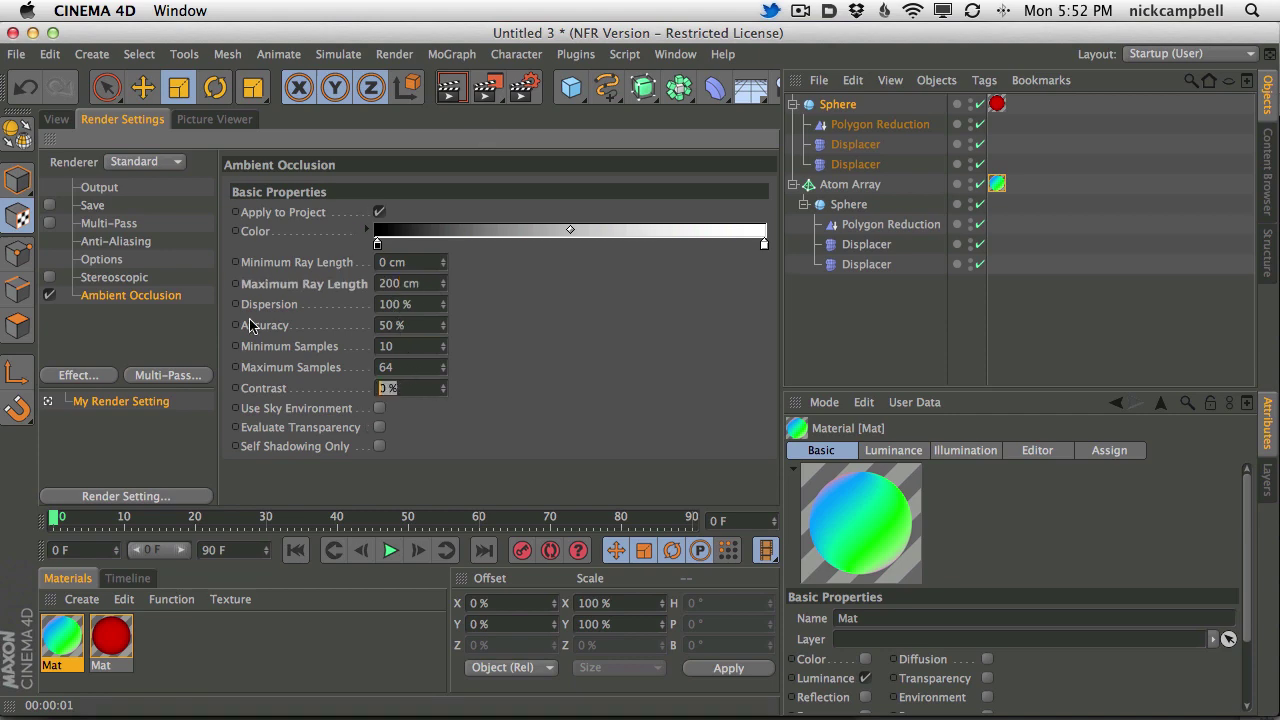
pyautogui.write('10')
pyautogui.click(56, 119)
pyautogui.click(452, 90)
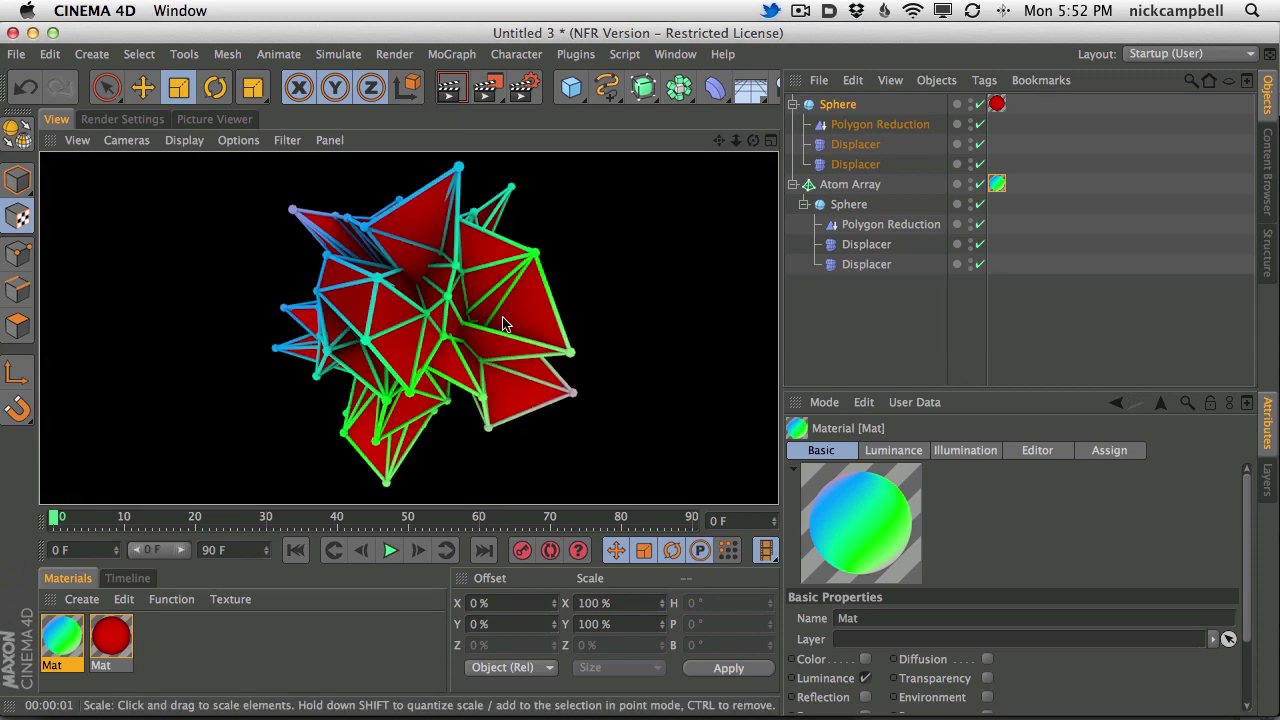
pyautogui.click(451, 333)
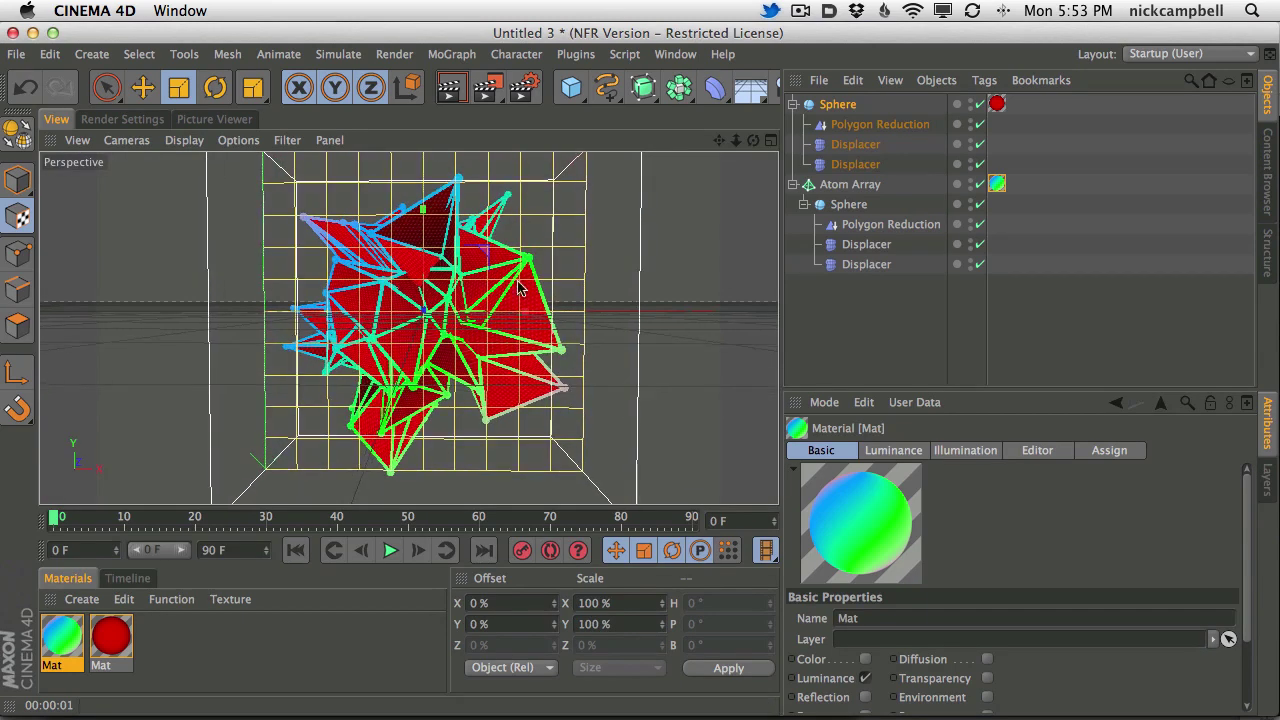
pyautogui.click(449, 88)
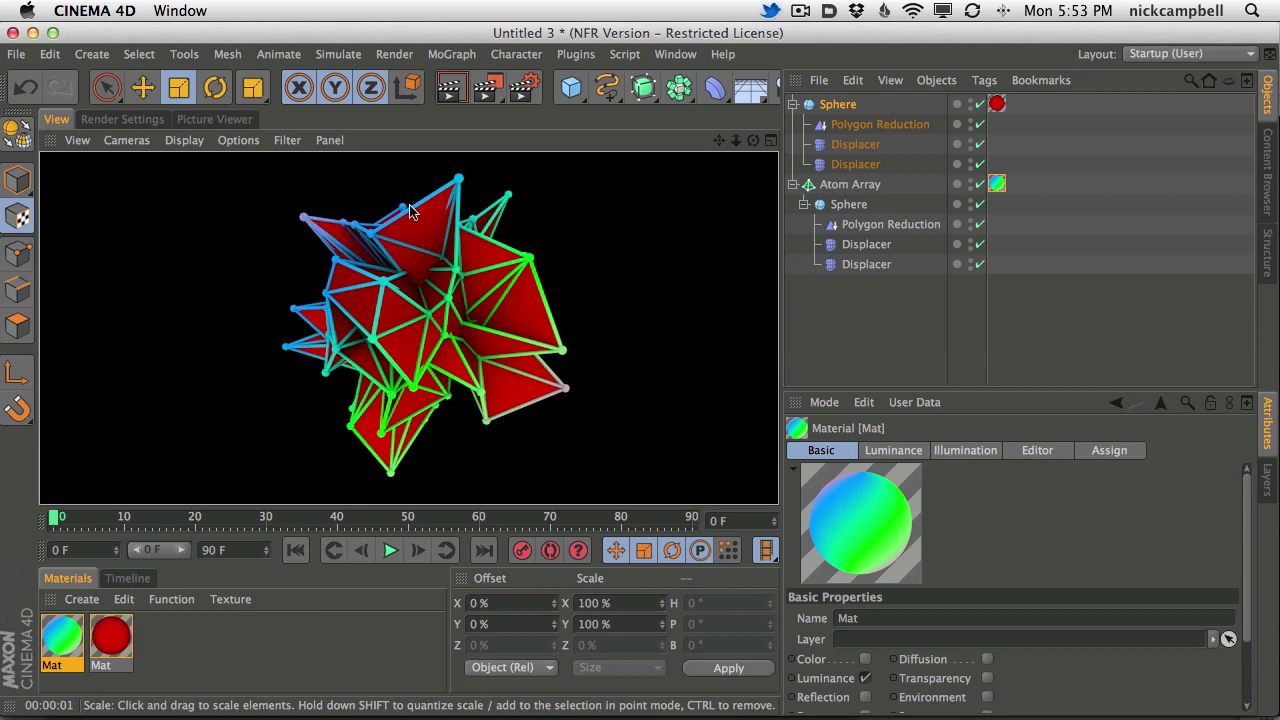
# - Set Atom Array Cylinder Radius to 0.5 cm and Sphere Radius to 3 cm, then preview-render
pyautogui.click(853, 187)
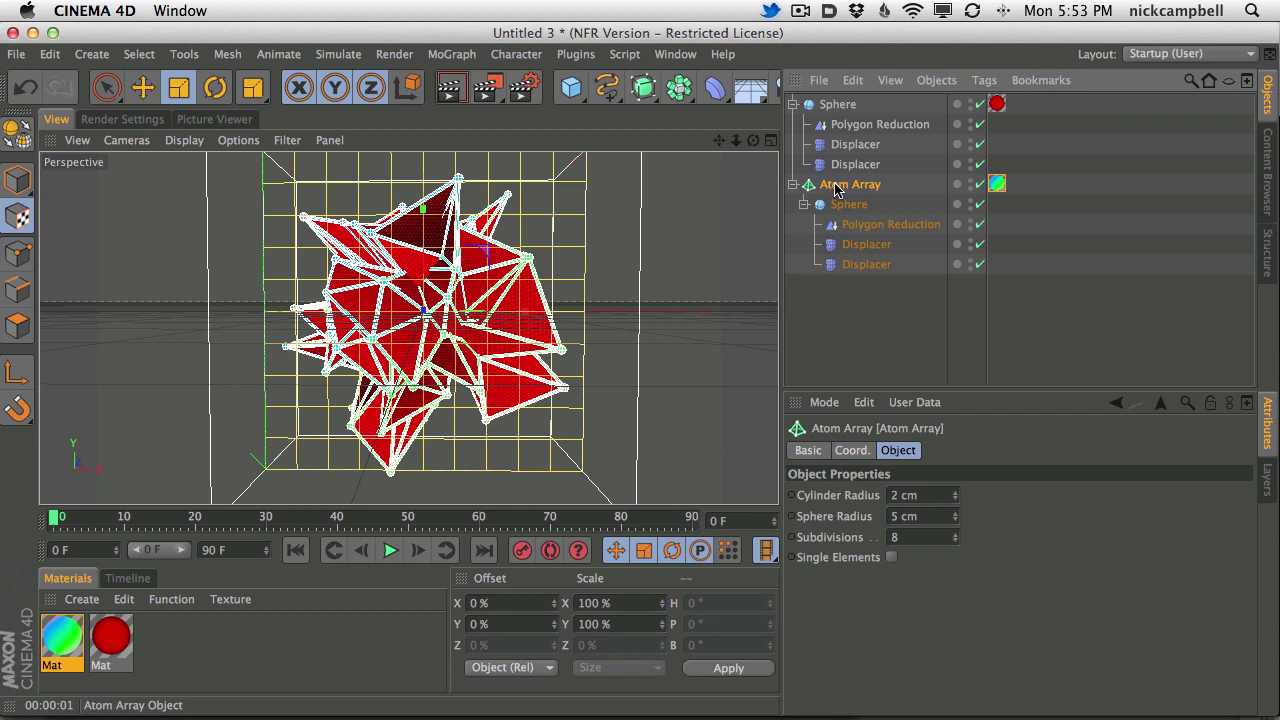
pyautogui.click(912, 495)
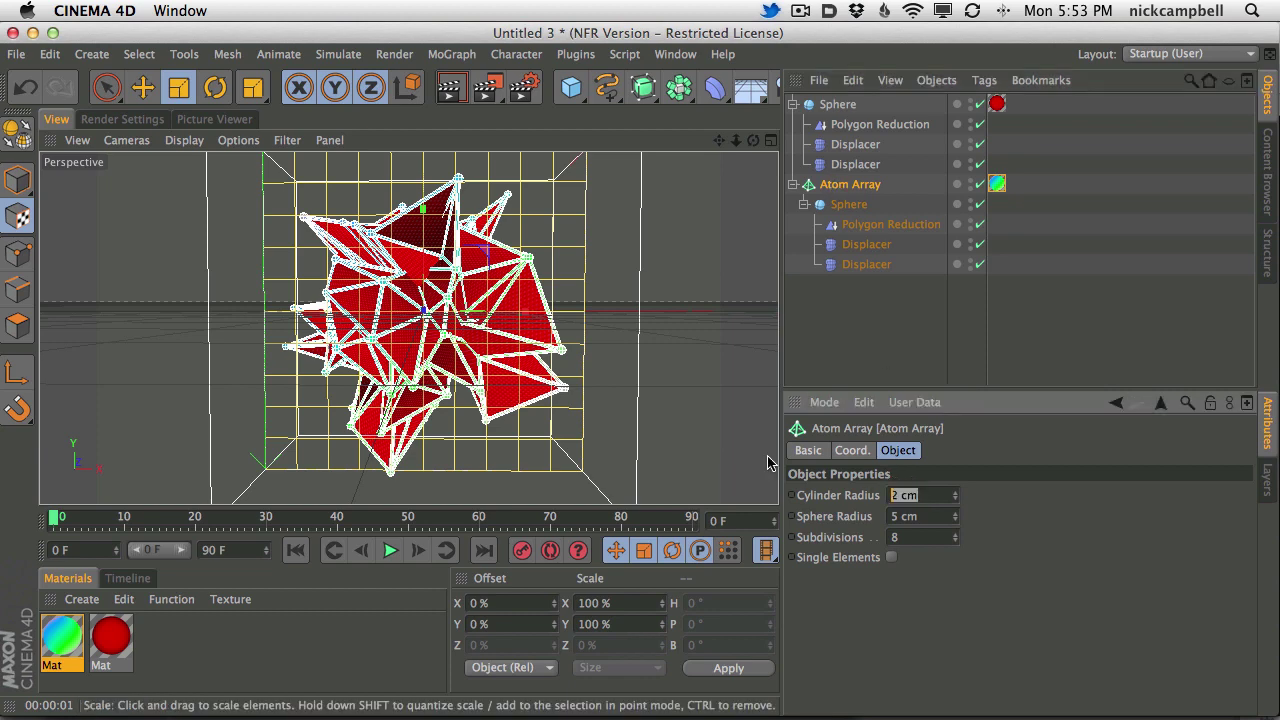
pyautogui.write('0.5')
pyautogui.press('Return')
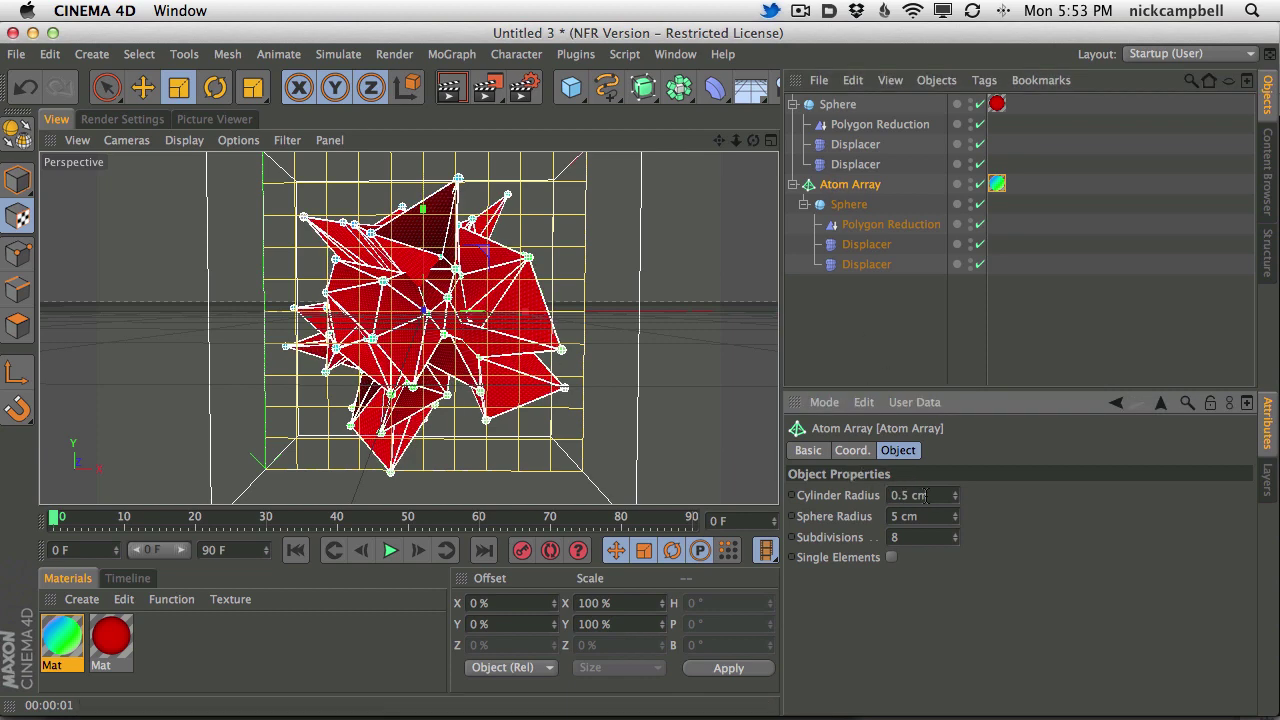
pyautogui.click(933, 515)
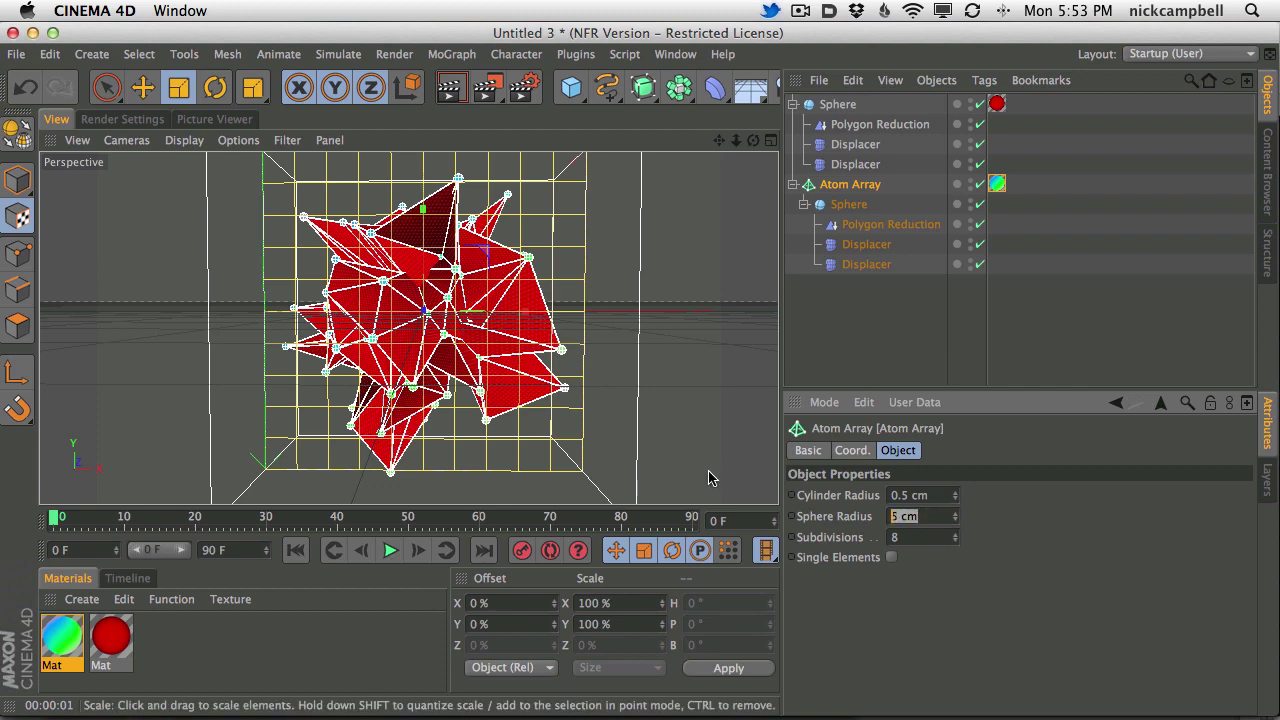
pyautogui.write('3')
pyautogui.press('Return')
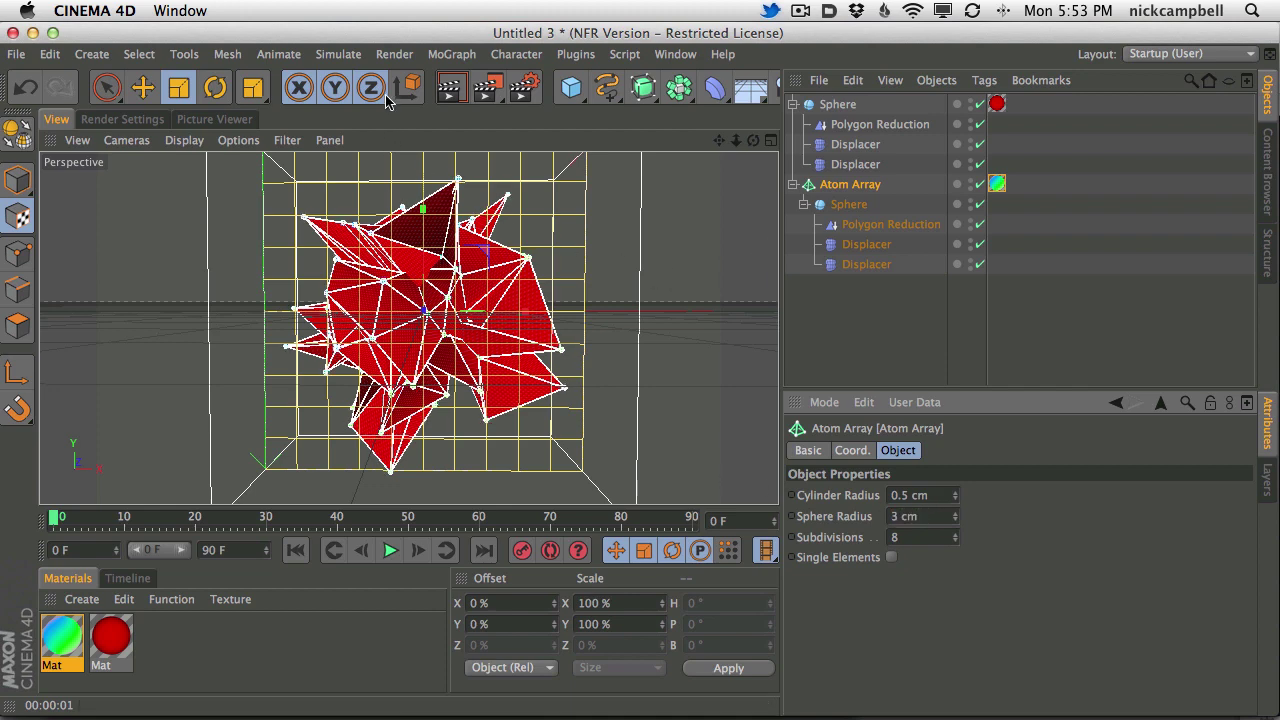
pyautogui.click(458, 98)
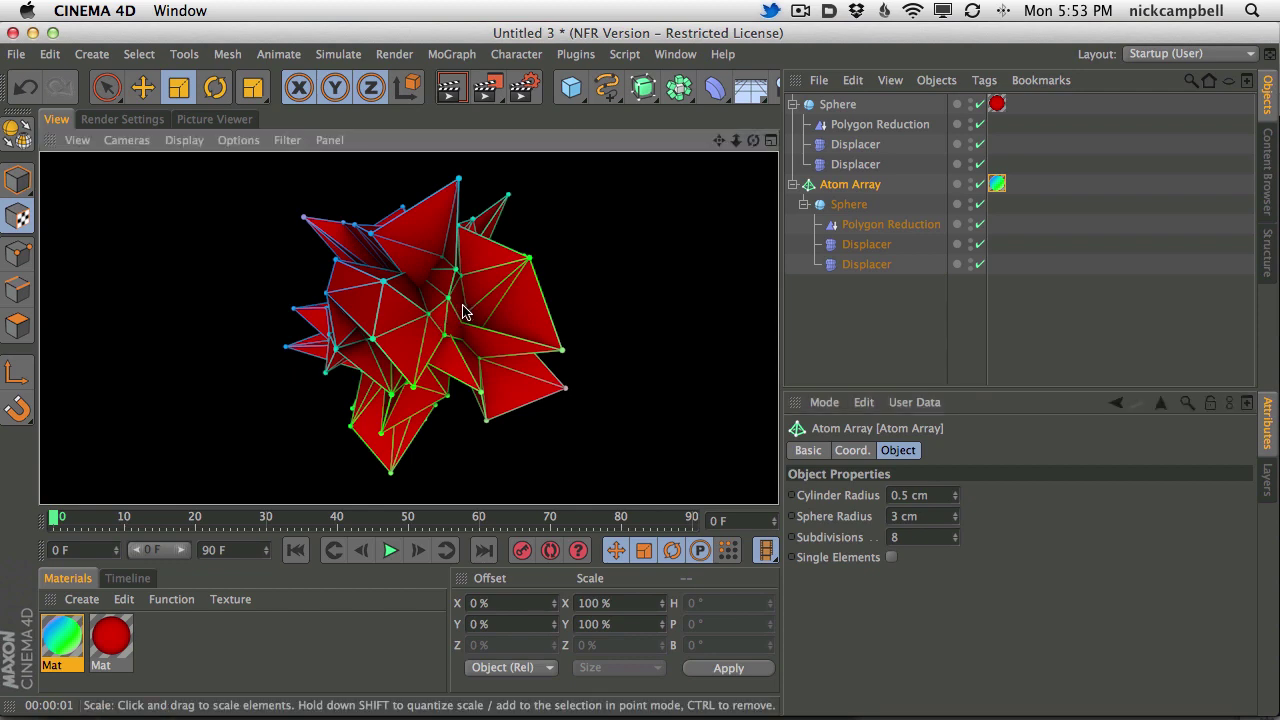
pyautogui.keyDown('alt'); pyautogui.moveTo(463, 306); pyautogui.dragTo(665, 256); pyautogui.keyUp('alt')
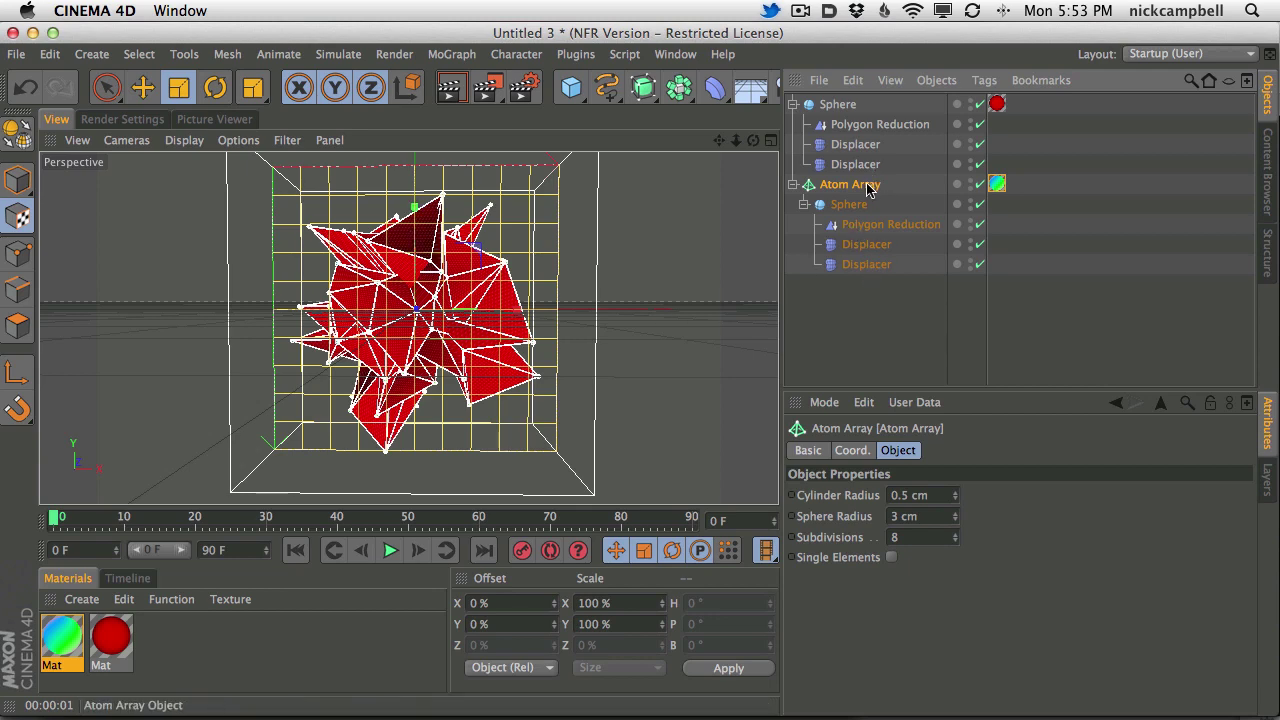
# - Raise both sphere Displacers' Strength, the second to 134%, checking the spikes with preview renders
pyautogui.click(868, 245)
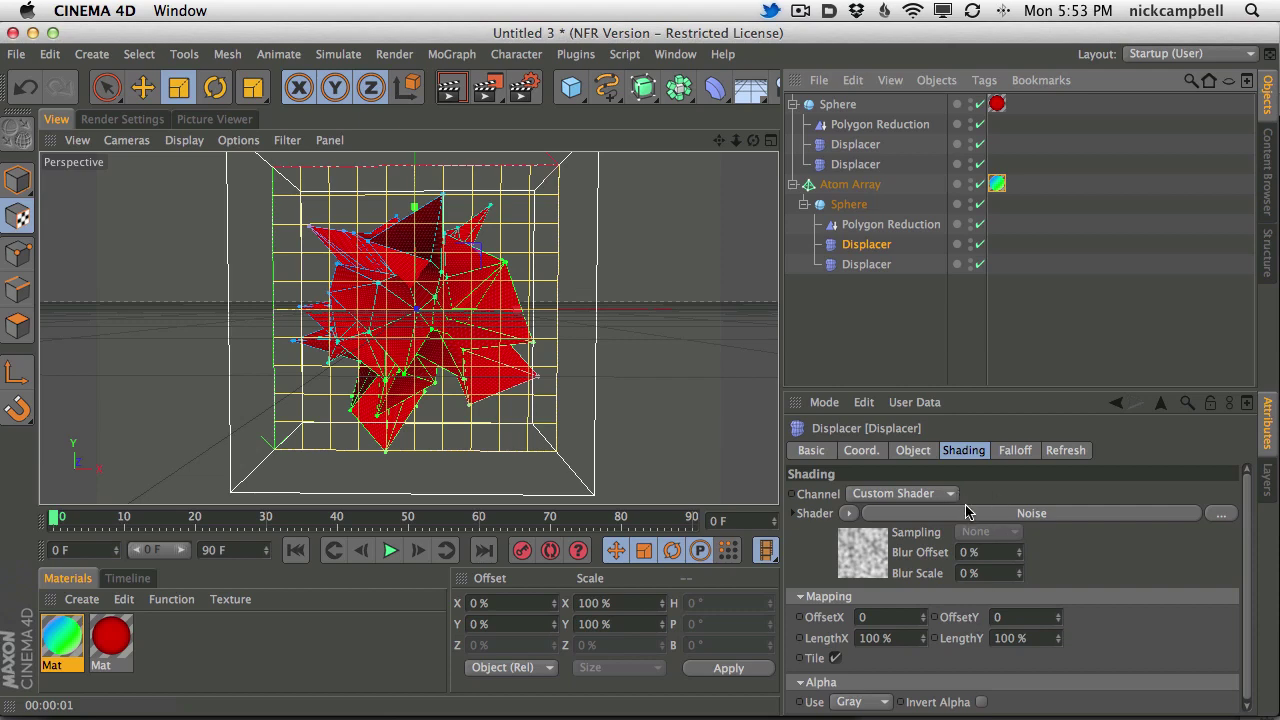
pyautogui.click(913, 450)
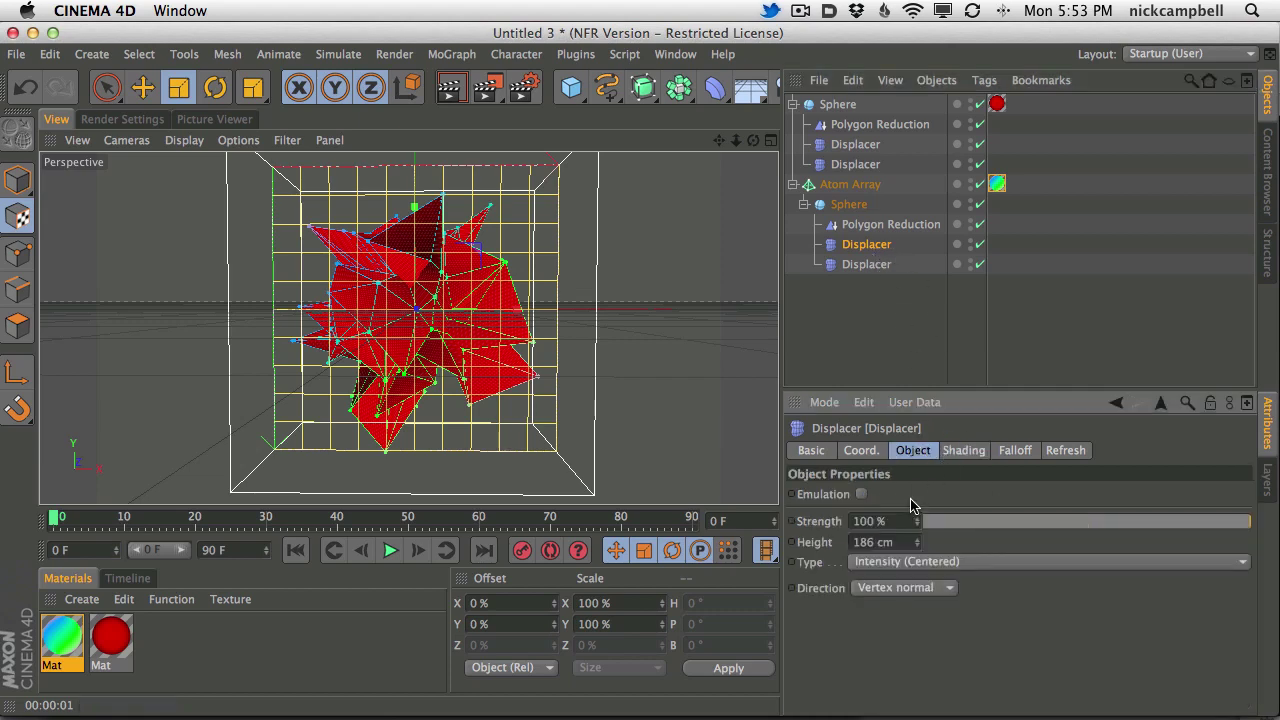
pyautogui.moveTo(918, 527); pyautogui.dragTo(922, 520)
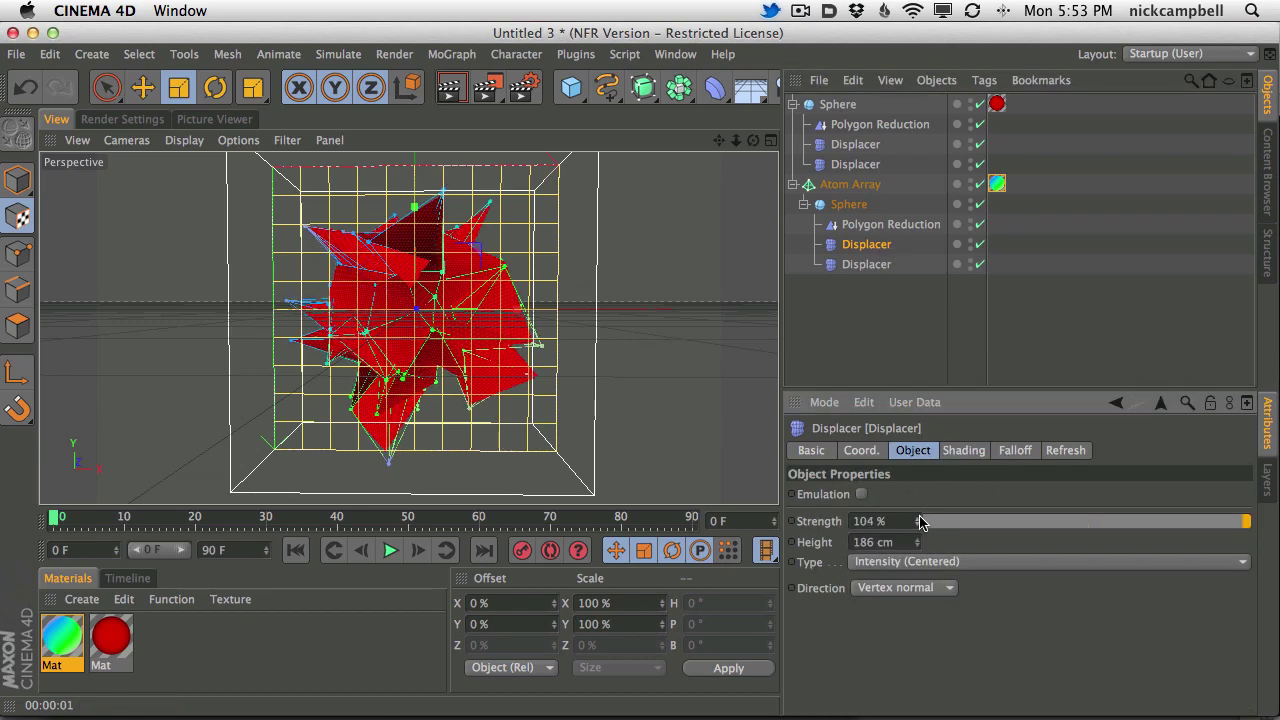
pyautogui.click(868, 264)
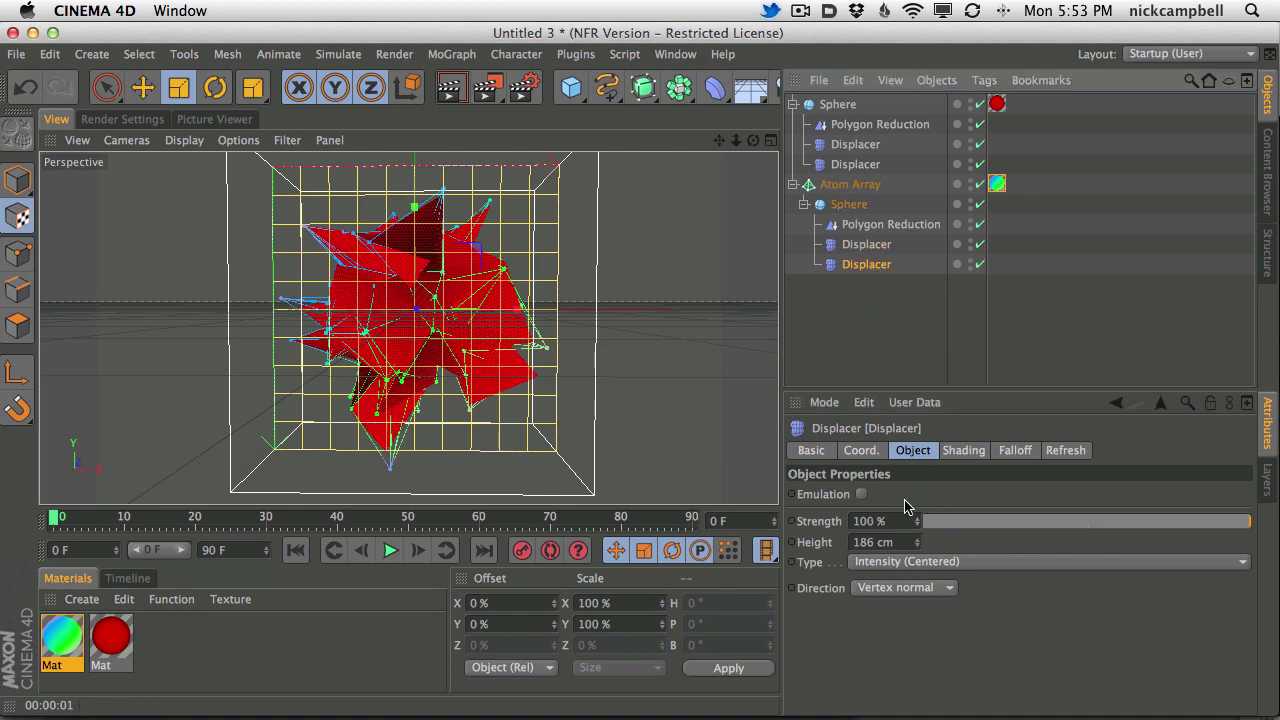
pyautogui.moveTo(918, 527); pyautogui.dragTo(923, 516)
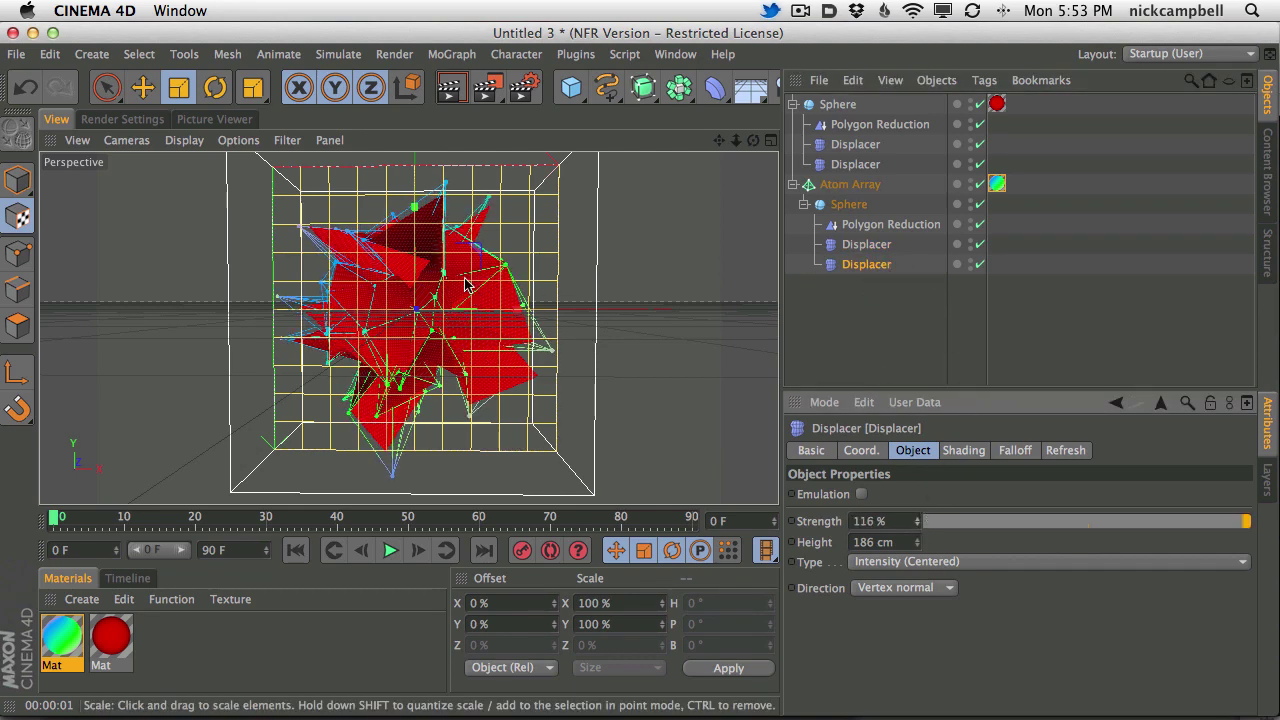
pyautogui.click(445, 80)
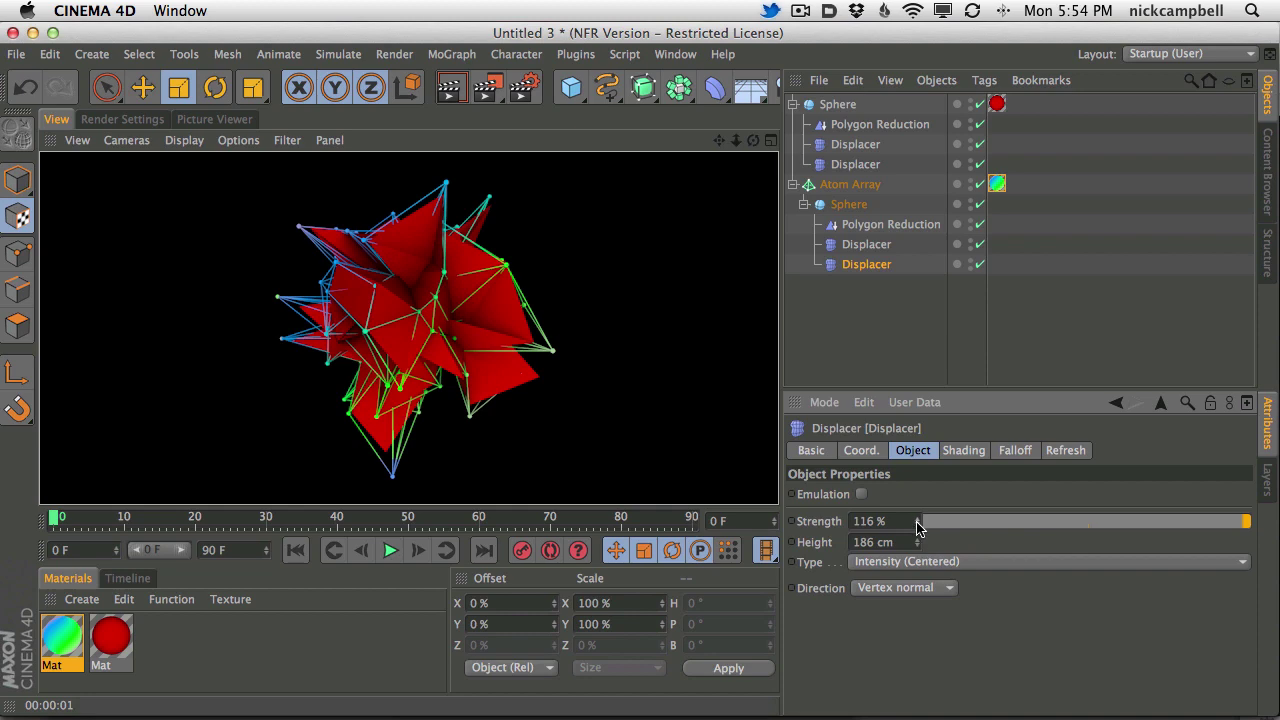
pyautogui.moveTo(917, 521); pyautogui.dragTo(926, 510)
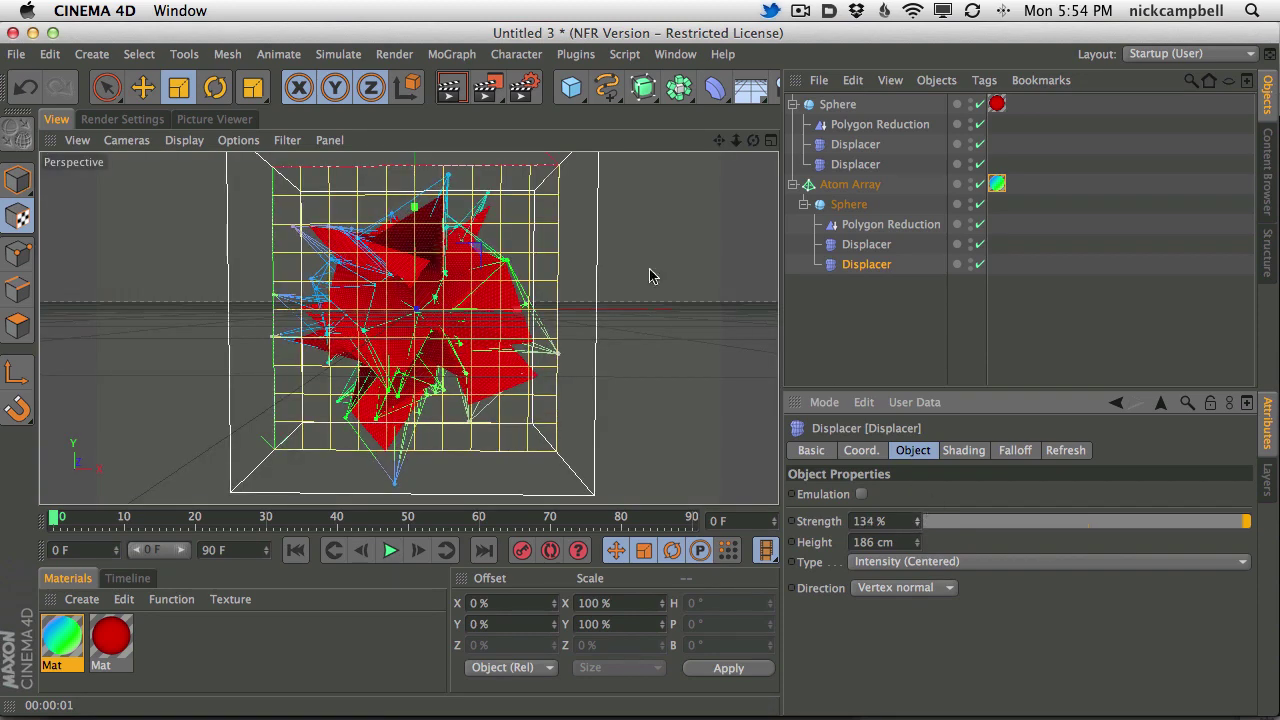
pyautogui.click(451, 88)
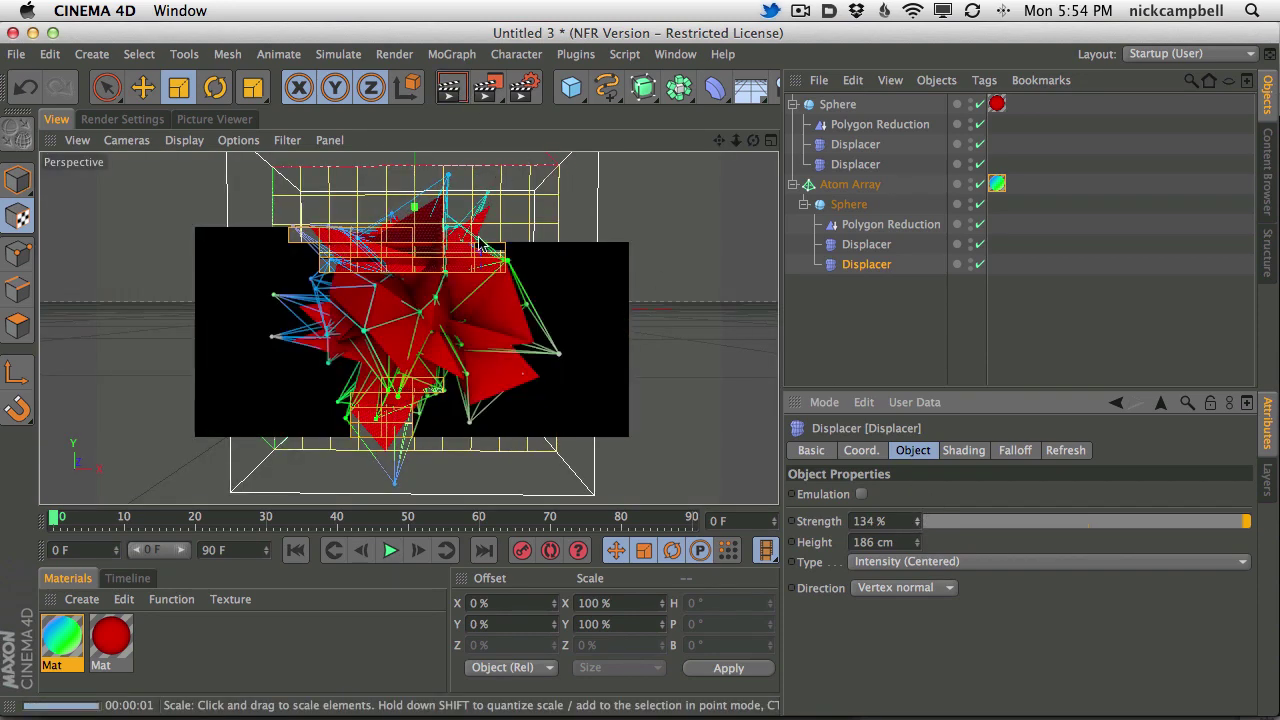
pyautogui.click(426, 326)
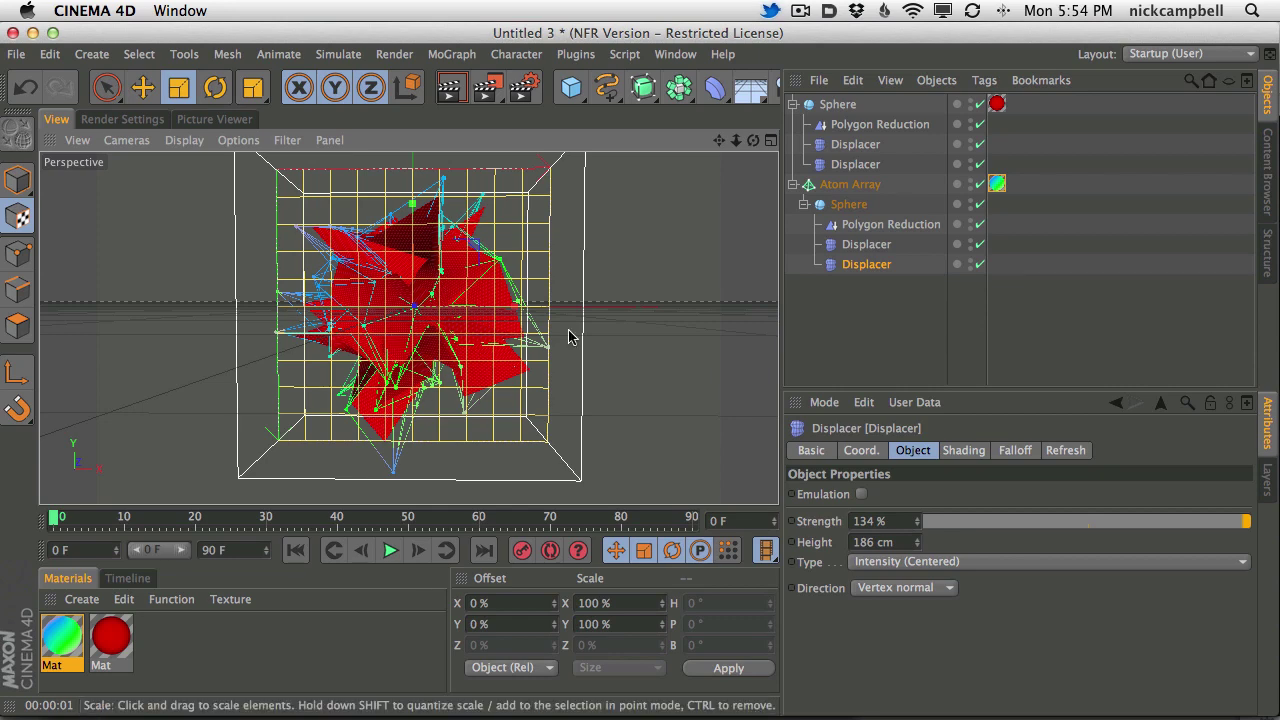
# - Scrub the animation to 90 F and back to 24 F with a test render, then open the red Mat
pyautogui.click(138, 516)
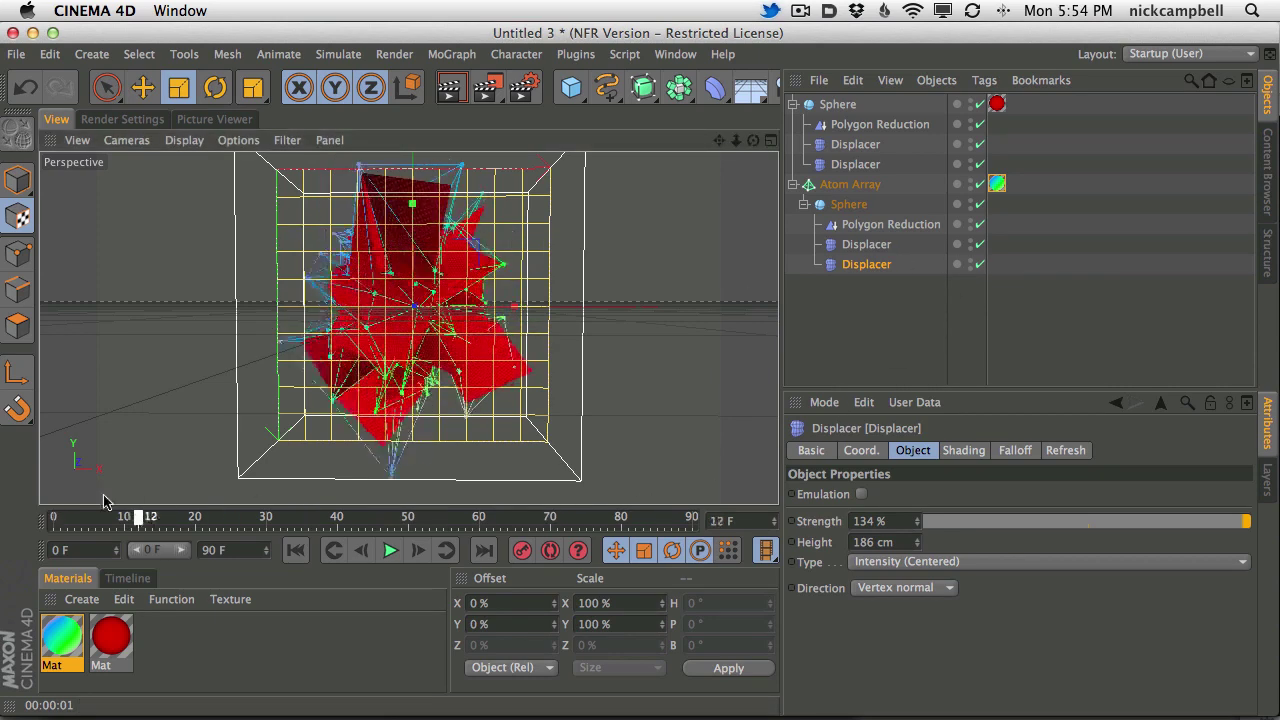
pyautogui.moveTo(103, 501); pyautogui.dragTo(691, 500)
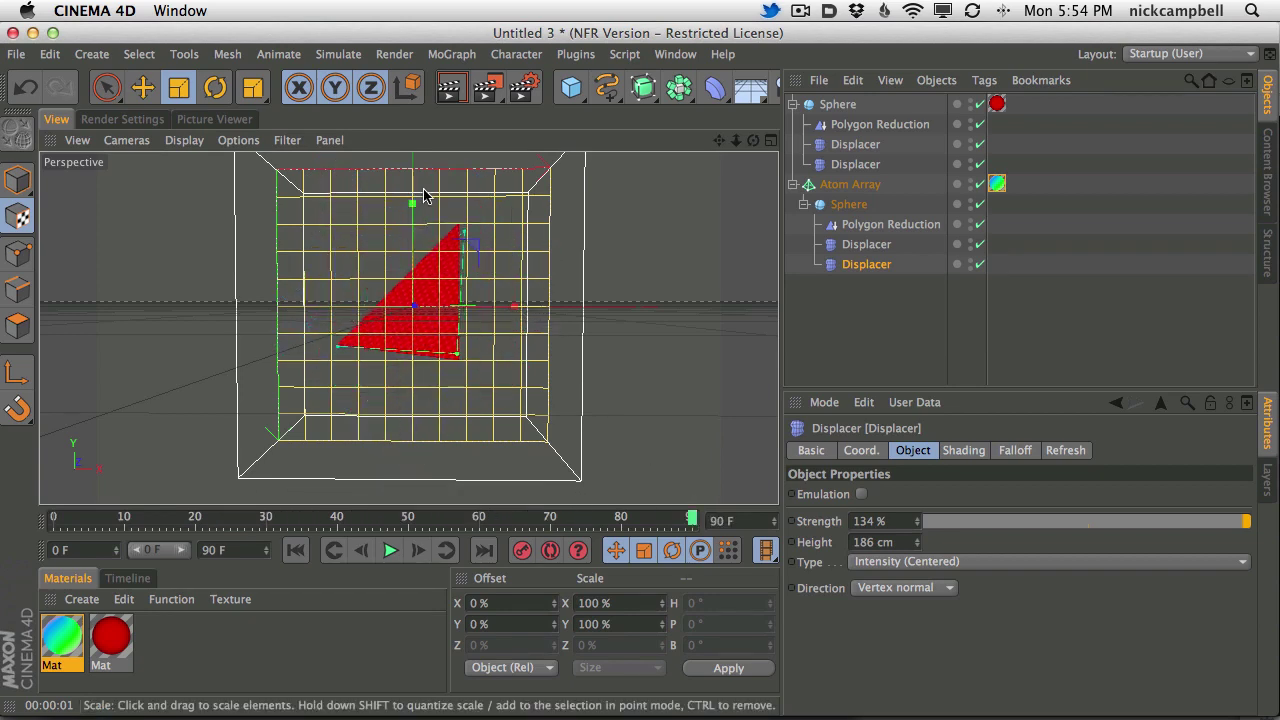
pyautogui.click(450, 88)
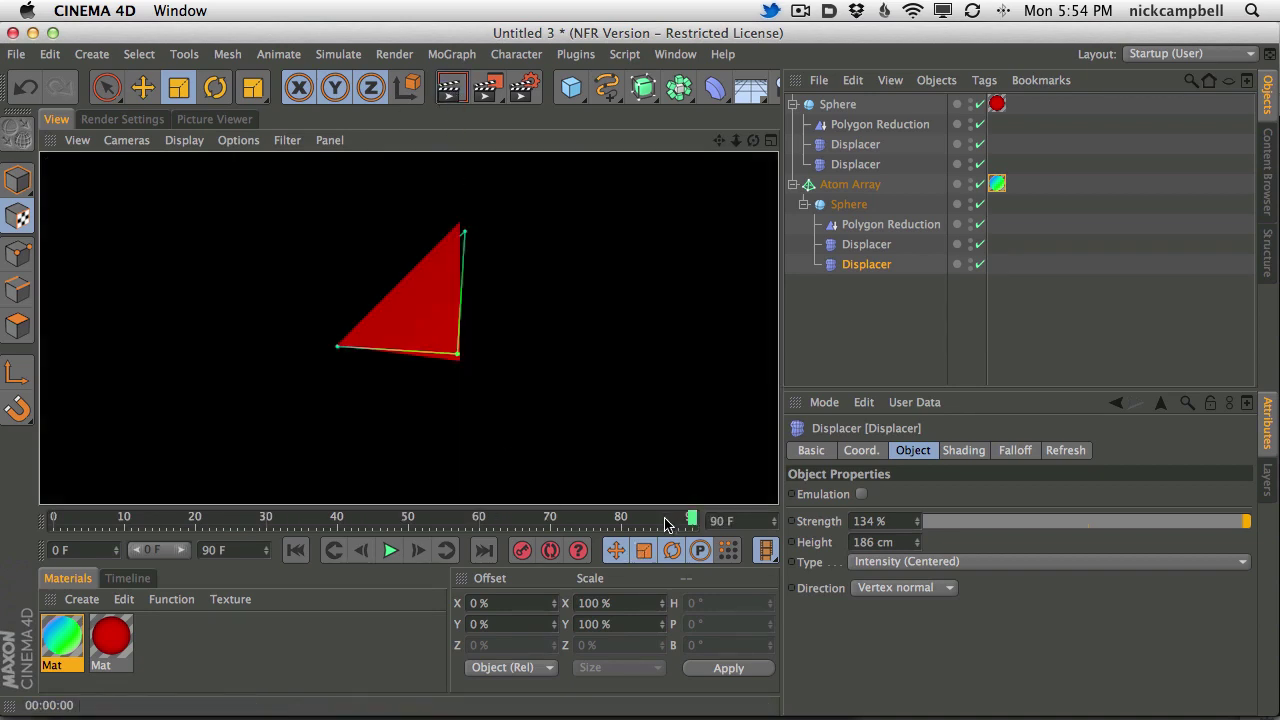
pyautogui.moveTo(665, 524)
pyautogui.mouseDown()
pyautogui.moveTo(94, 517)
pyautogui.moveTo(251, 517)
pyautogui.moveTo(223, 517)
pyautogui.mouseUp()
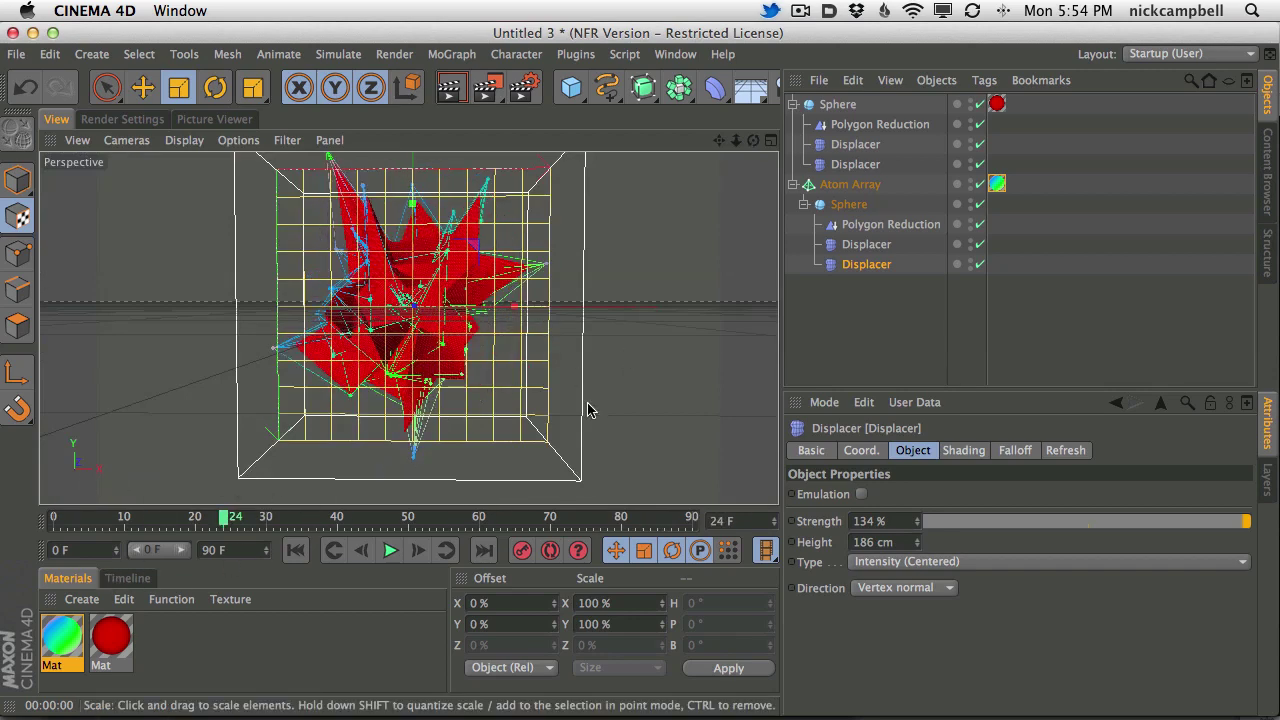
pyautogui.doubleClick(108, 644)
# - Enable Reflection on the red Mat with a Fresnel shader as its texture
pyautogui.moveTo(468, 125); pyautogui.dragTo(473, 117)
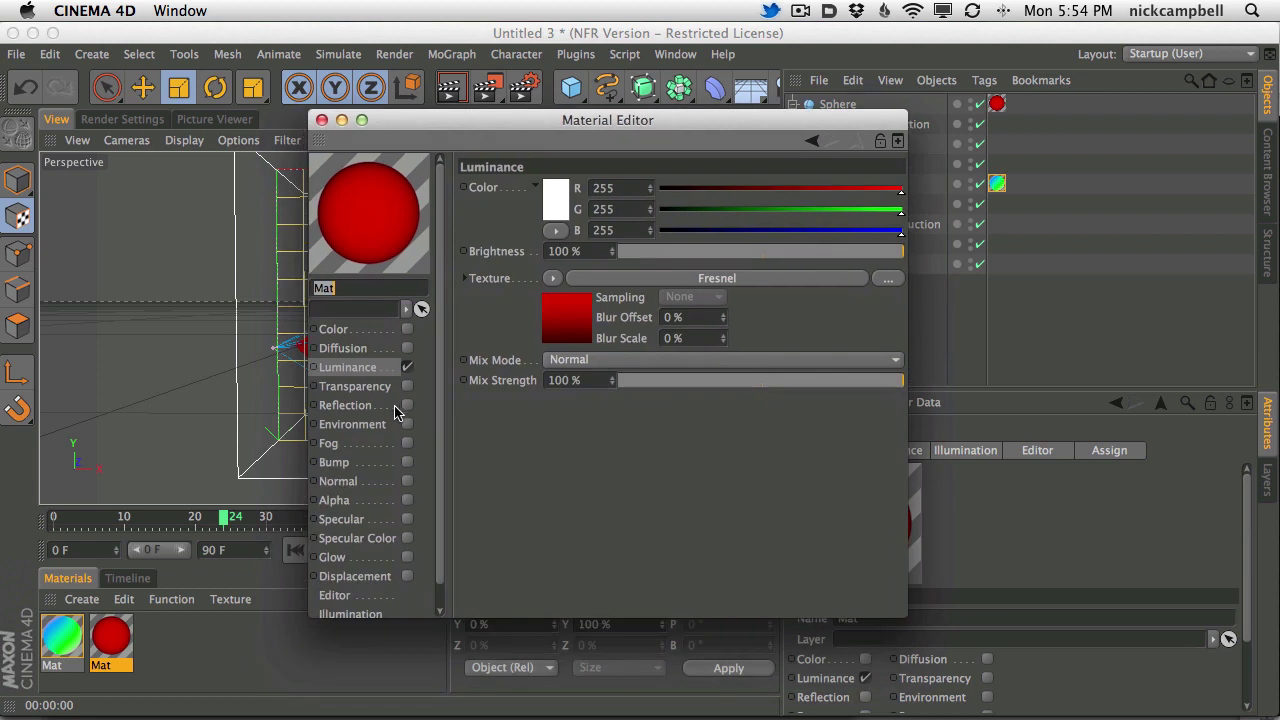
pyautogui.click(407, 405)
pyautogui.click(553, 297)
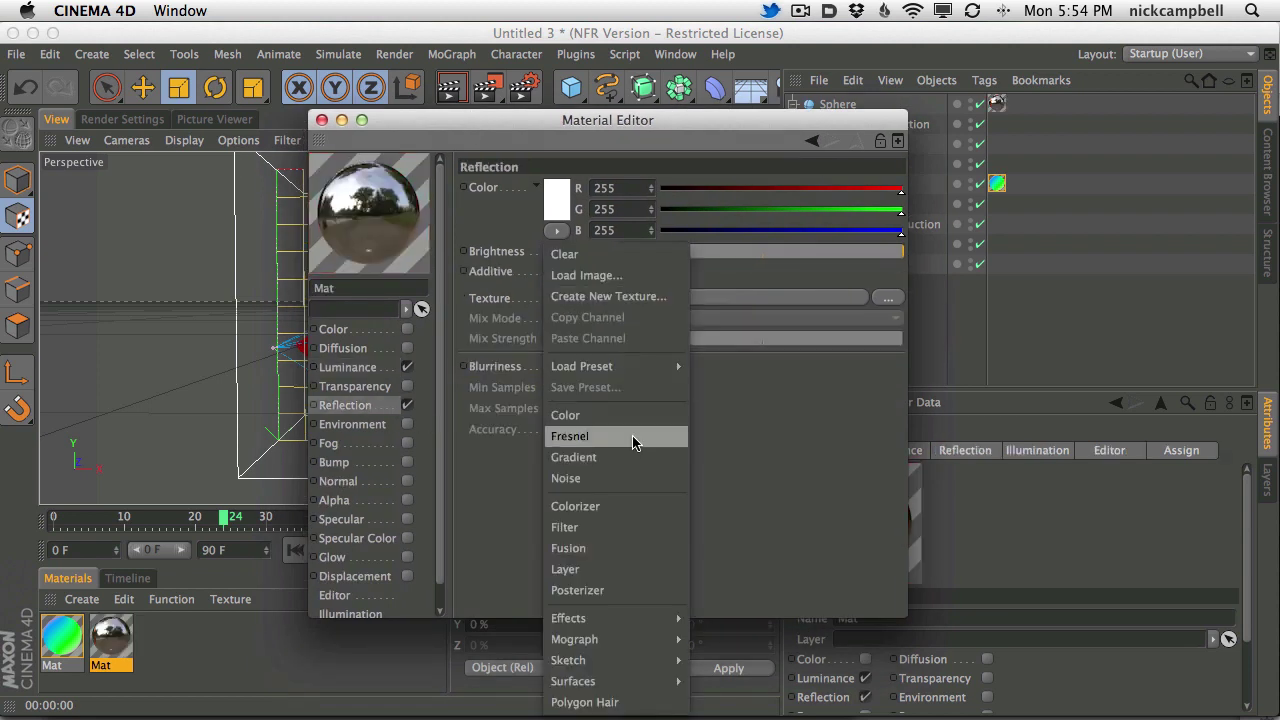
pyautogui.click(634, 440)
pyautogui.click(583, 316)
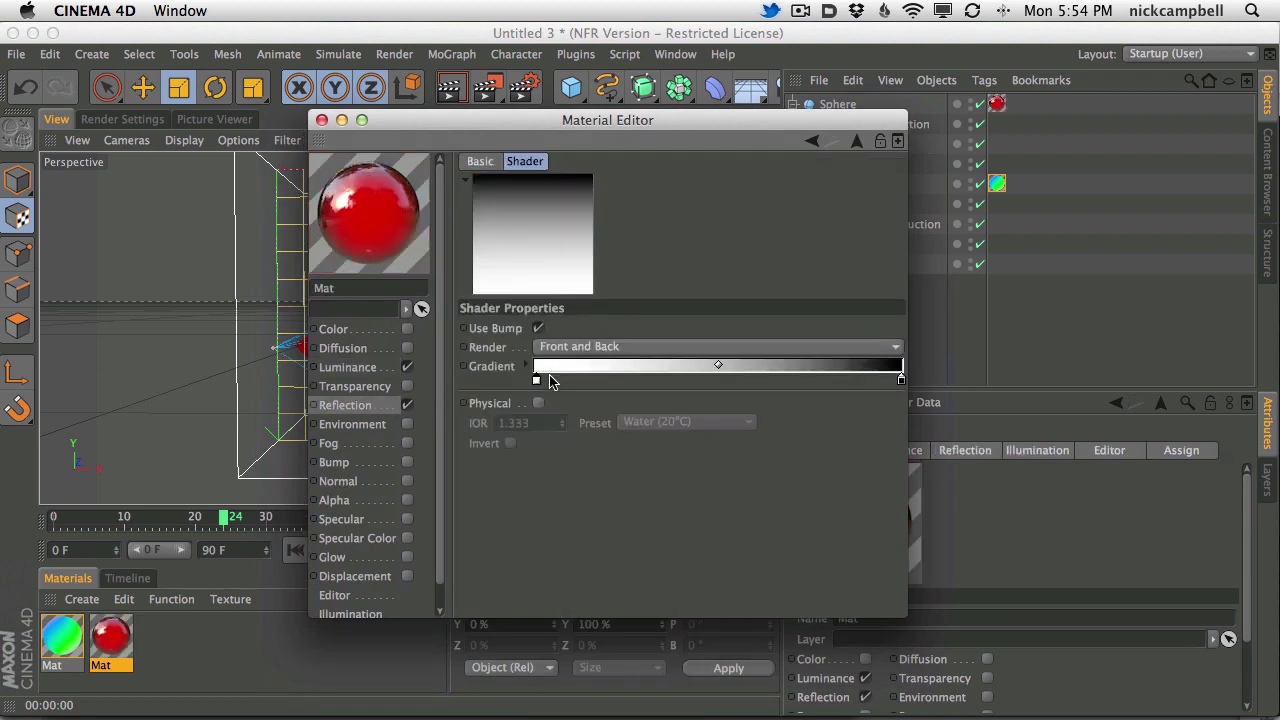
pyautogui.click(372, 404)
# - Set reflection Brightness to 3% and Mix Strength to 8%, then close the Material Editor
pyautogui.moveTo(638, 262); pyautogui.dragTo(630, 258)
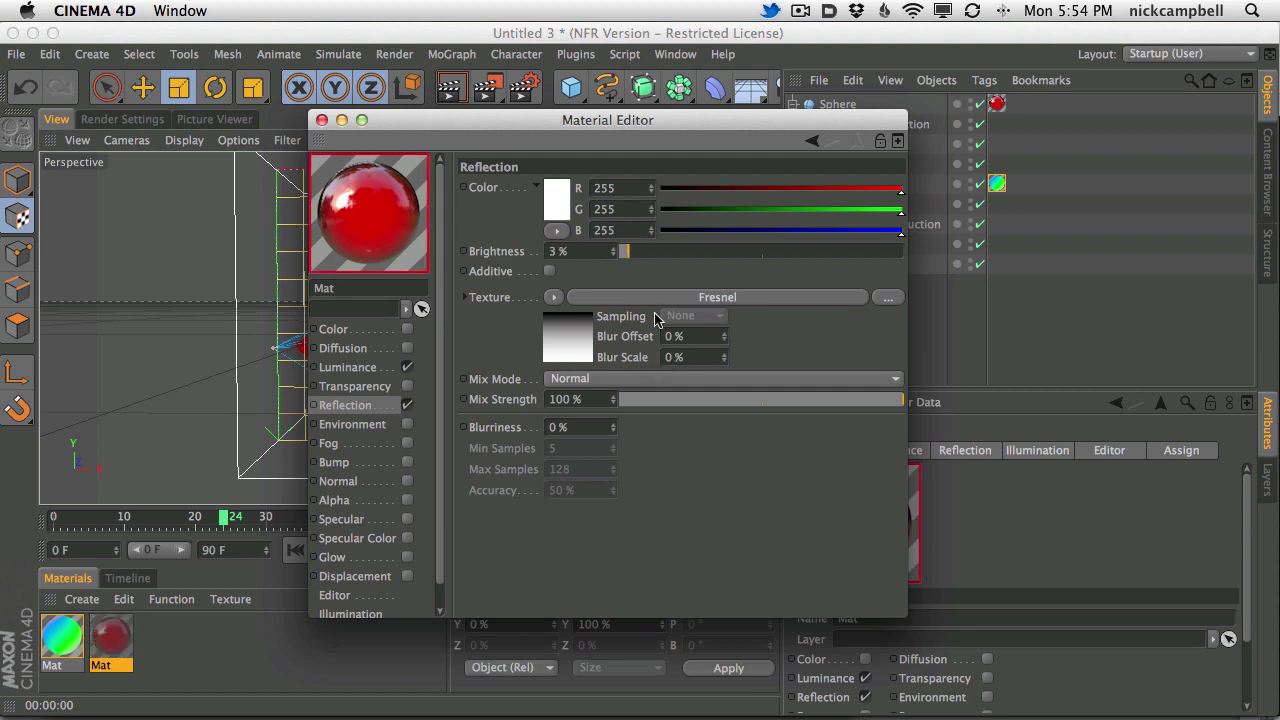
pyautogui.moveTo(657, 400); pyautogui.dragTo(645, 403)
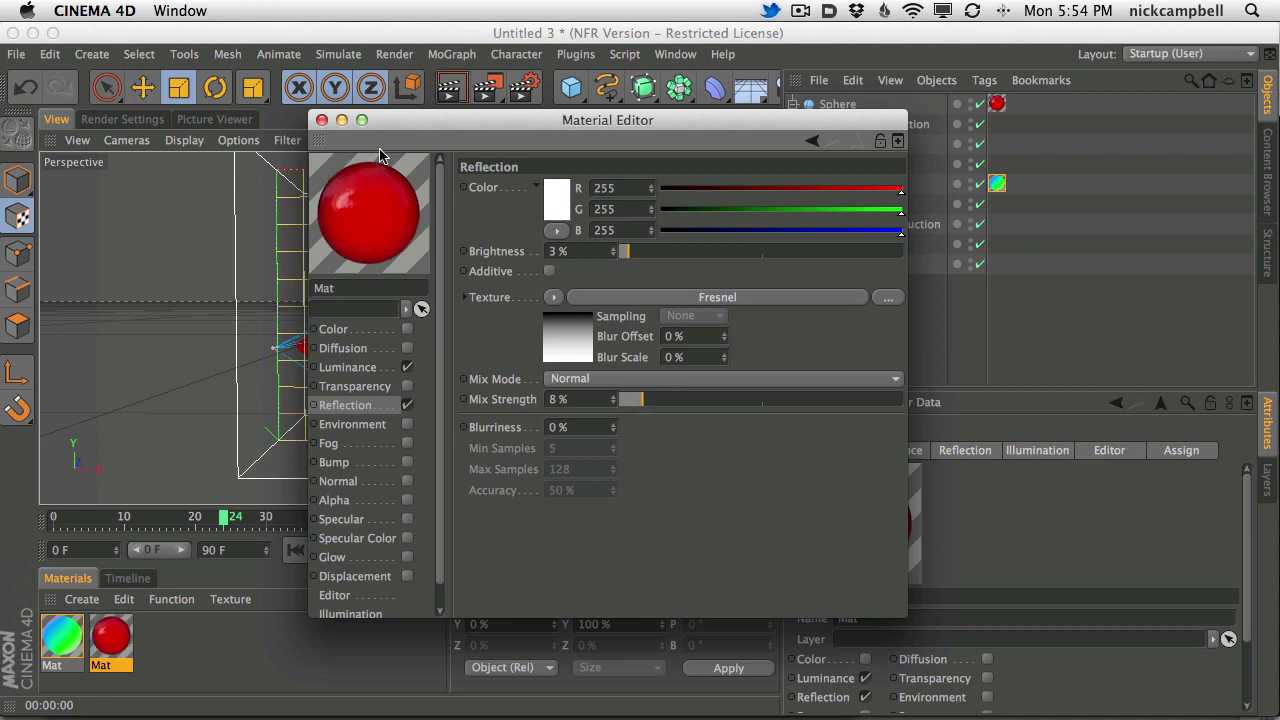
pyautogui.moveTo(416, 121); pyautogui.dragTo(464, 258)
pyautogui.click(368, 259)
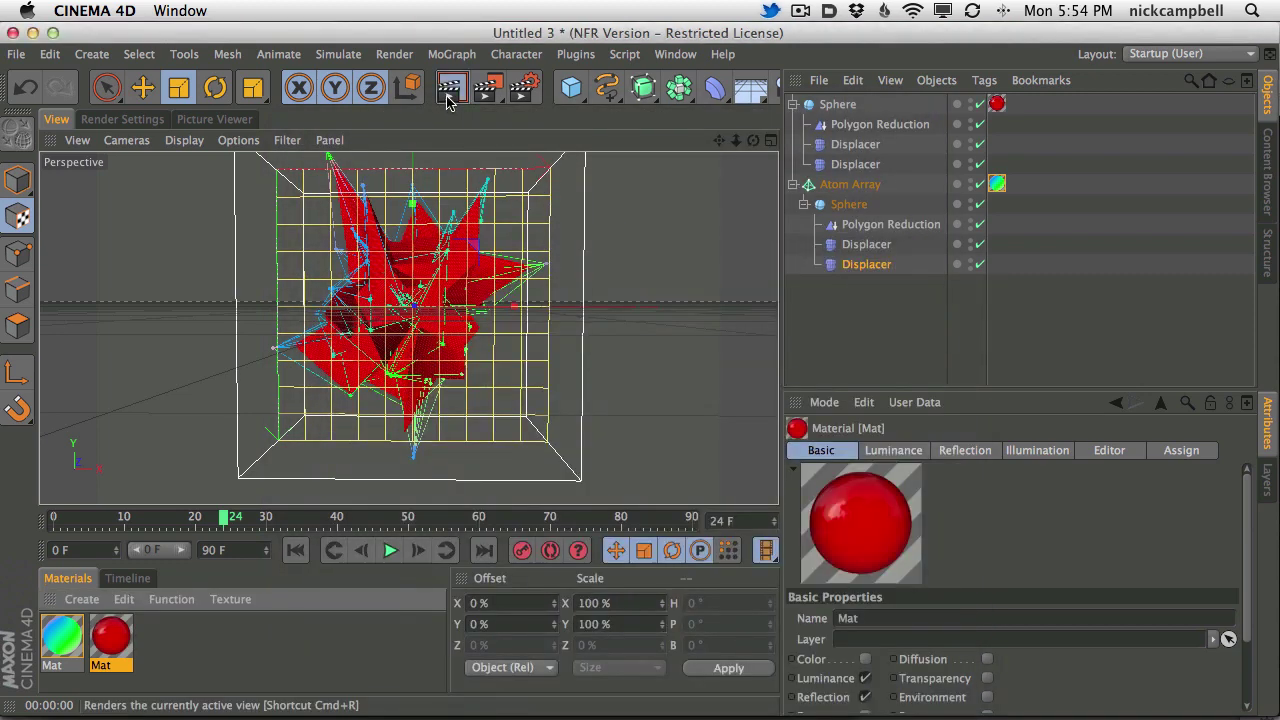
pyautogui.hotkey('ctrl', 'r')
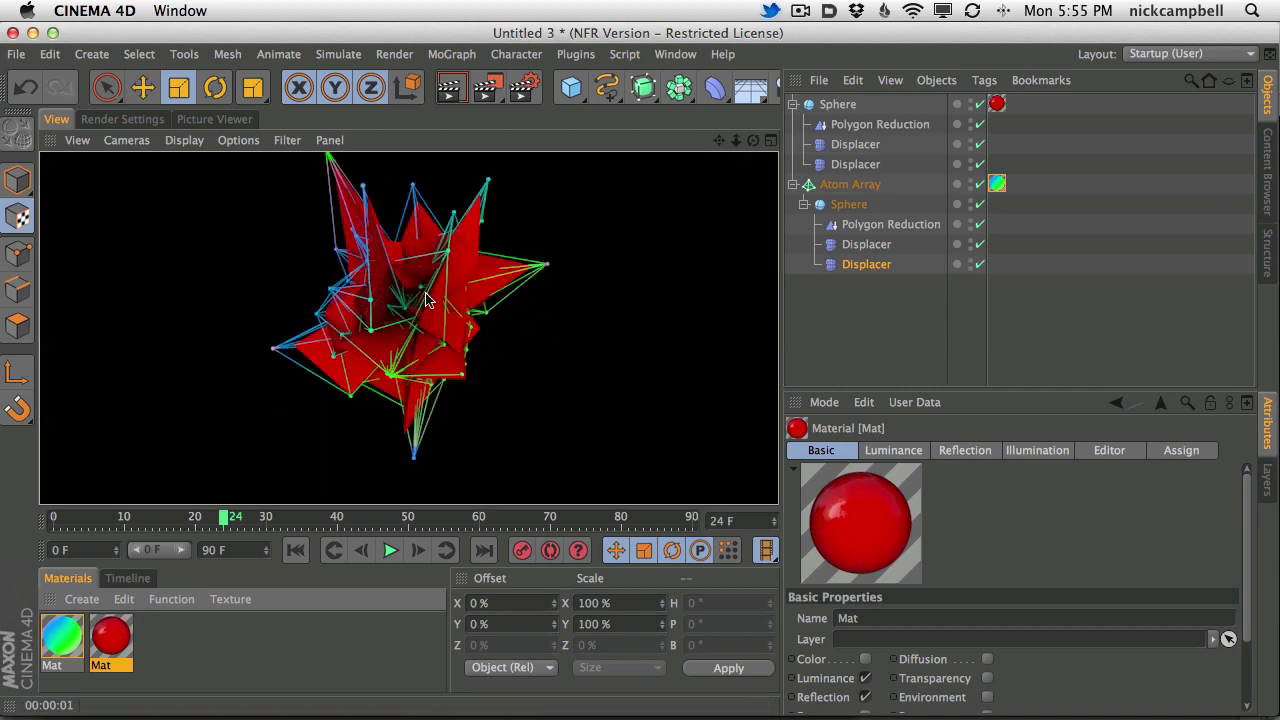
pyautogui.click(428, 330)
pyautogui.keyDown('alt'); pyautogui.moveTo(428, 338); pyautogui.dragTo(360, 350); pyautogui.keyUp('alt')
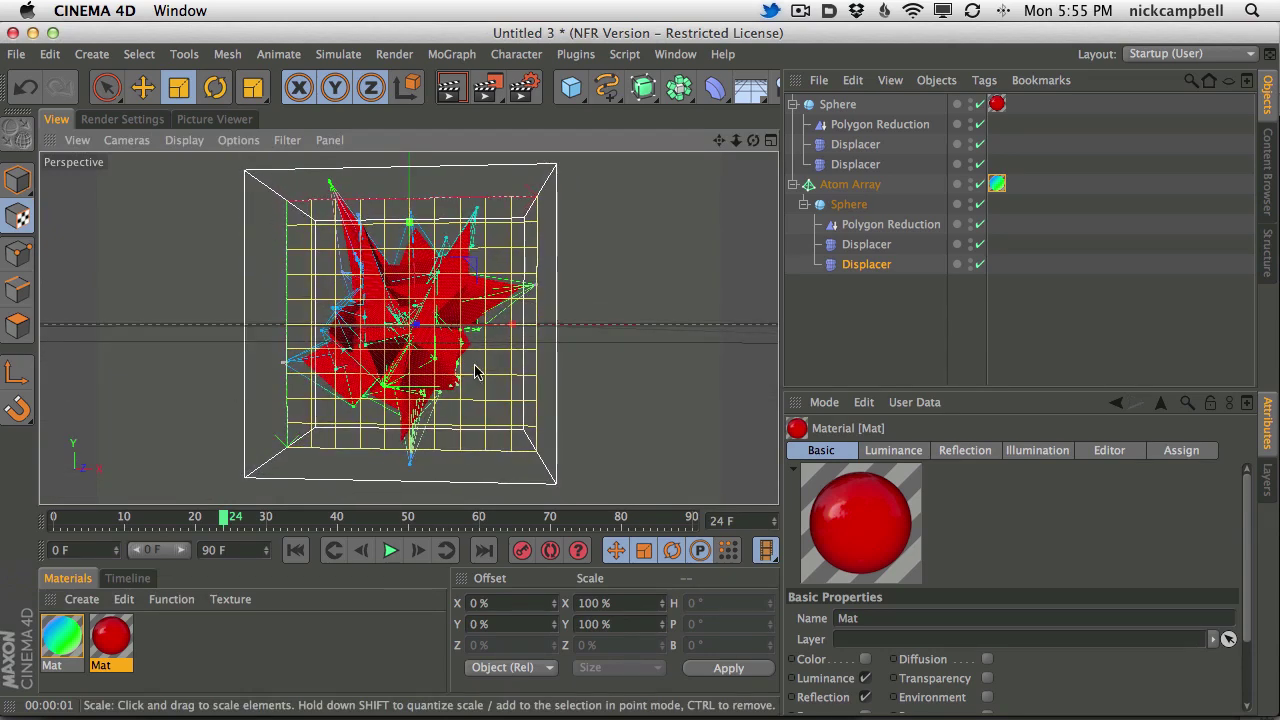
pyautogui.keyDown('alt'); pyautogui.moveTo(410, 346); pyautogui.dragTo(428, 340); pyautogui.keyUp('alt')
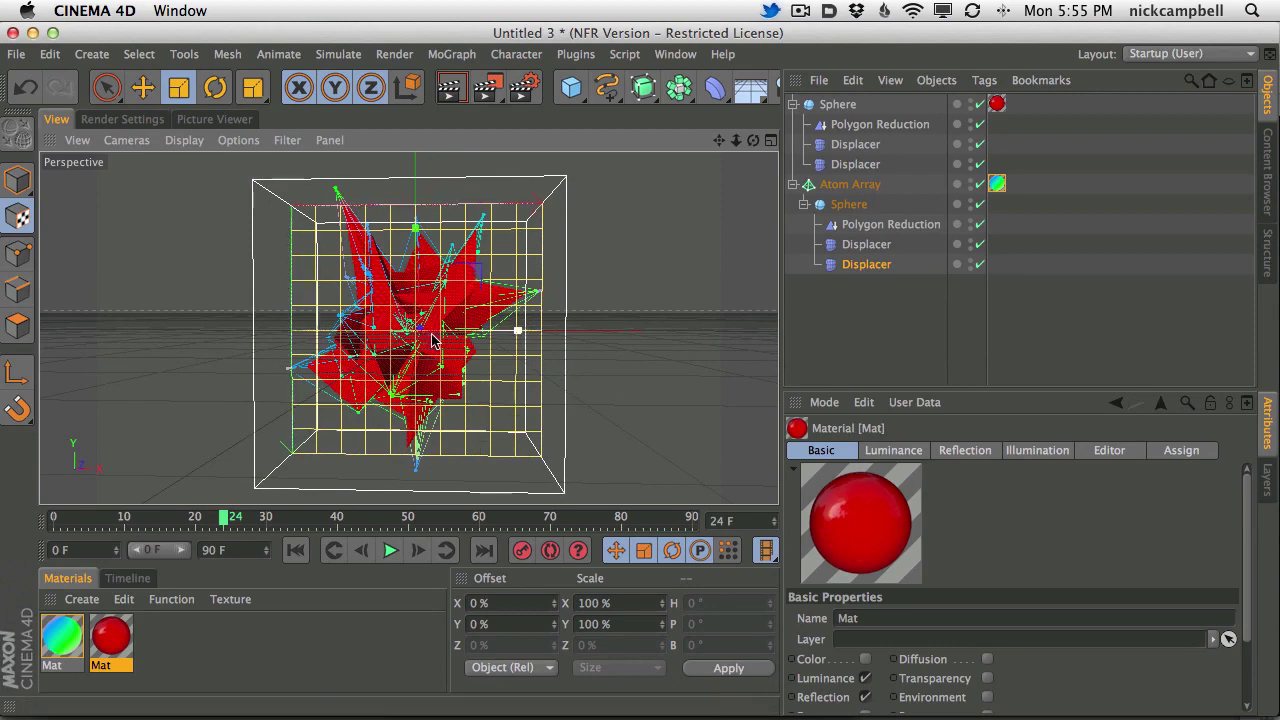
pyautogui.keyDown('alt'); pyautogui.moveTo(428, 340); pyautogui.dragTo(452, 328); pyautogui.keyUp('alt')
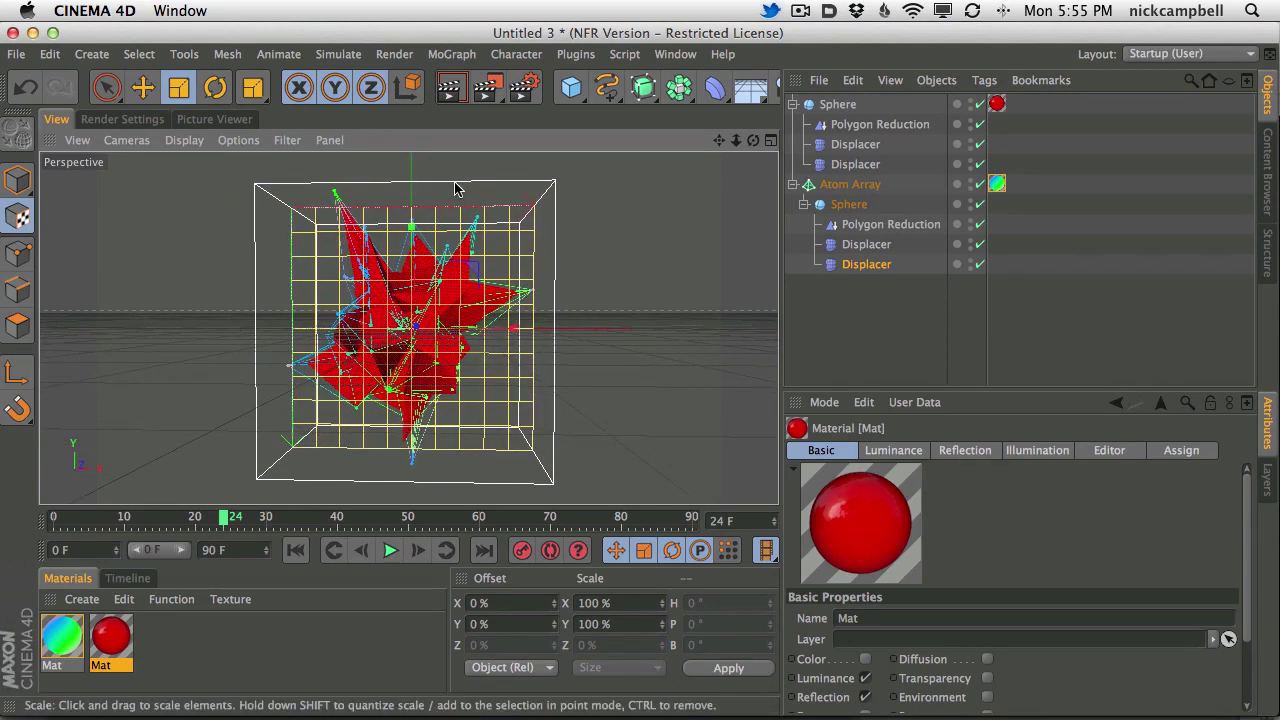
# - Merge the HDRStudioRig and SeamlessFloor presets from the Content Browser into the scene
pyautogui.click(1270, 170)
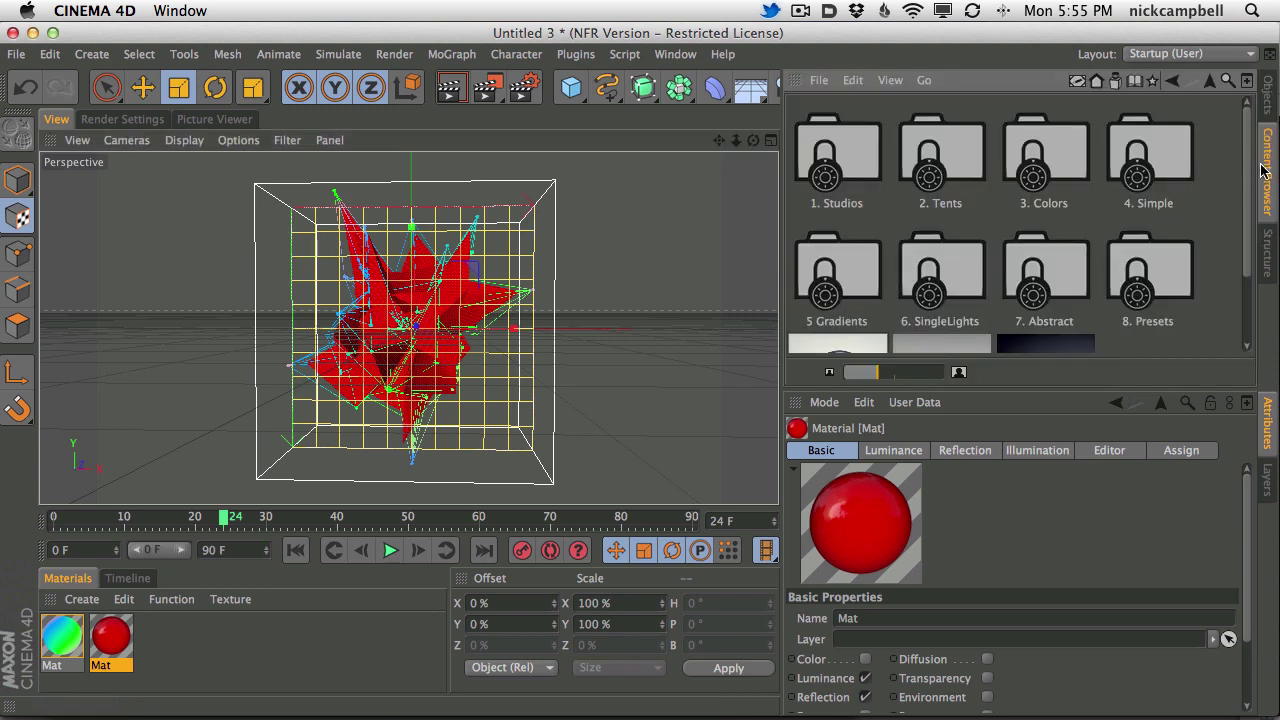
pyautogui.scroll(-3, 1250, 178)
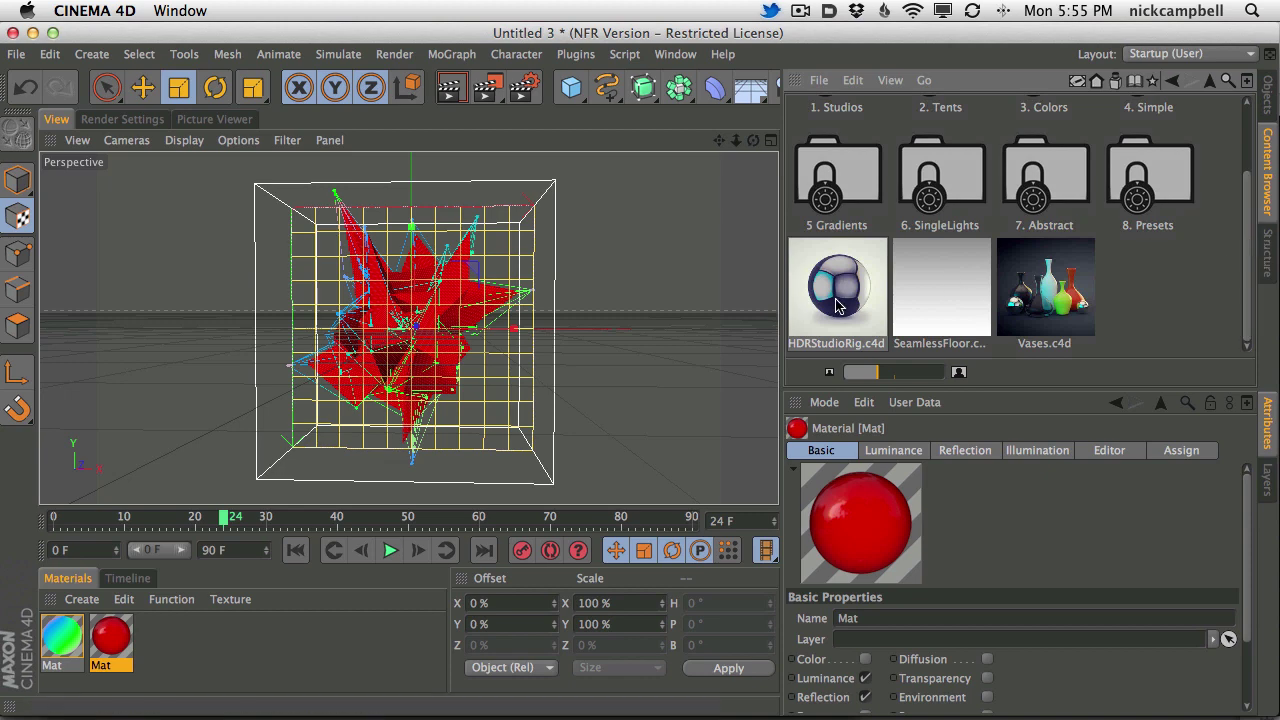
pyautogui.doubleClick(838, 307)
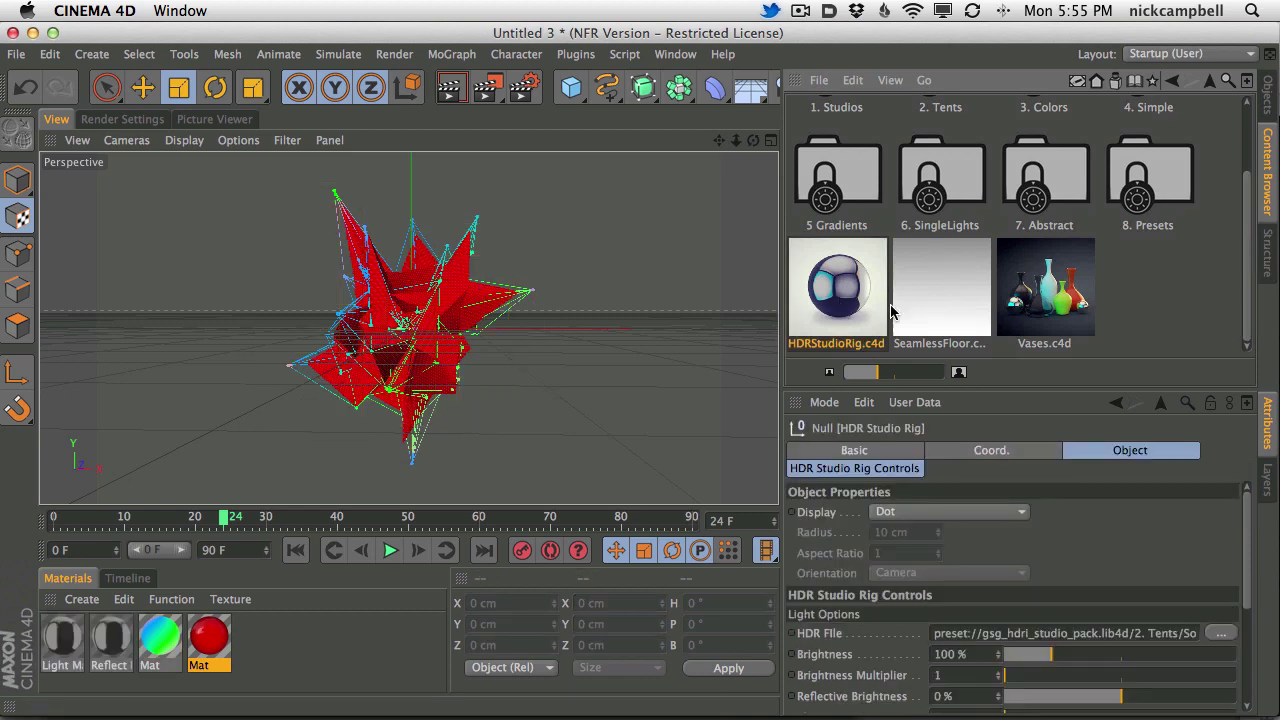
pyautogui.doubleClick(939, 300)
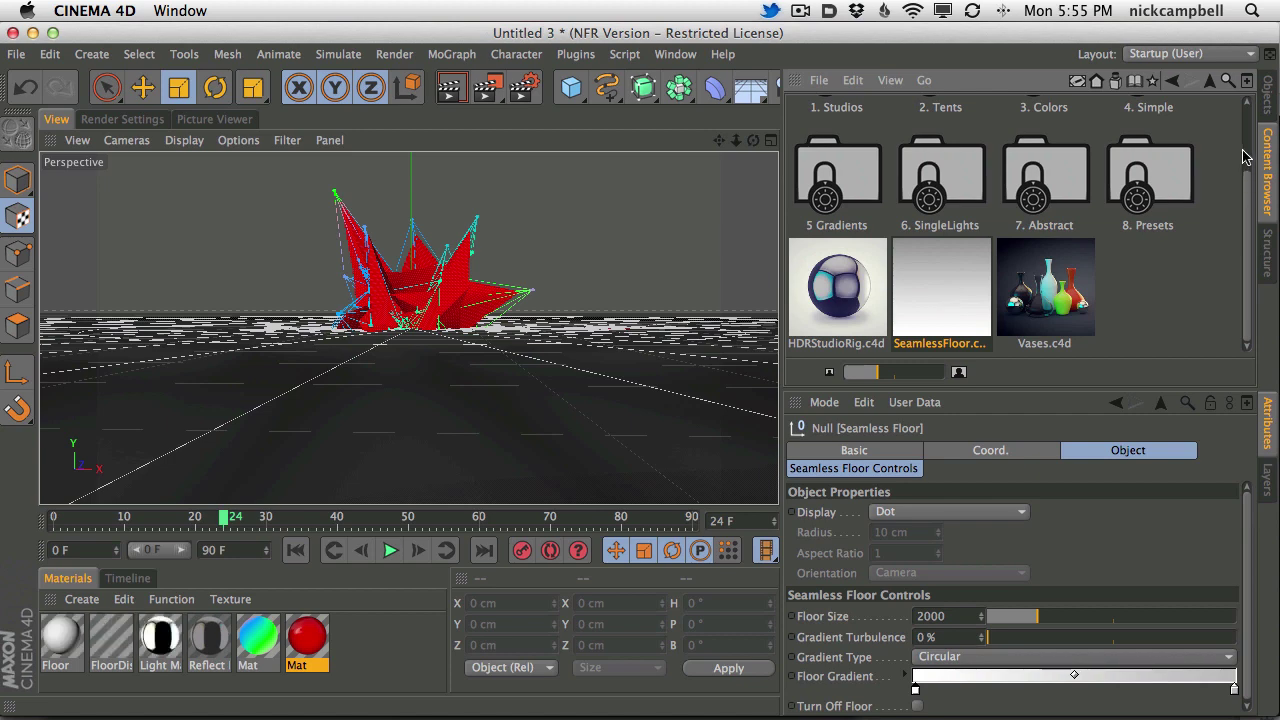
# - Preview-render the new lighting and enable Turn Off Floor on the Seamless Floor
pyautogui.click(1266, 100)
pyautogui.click(450, 87)
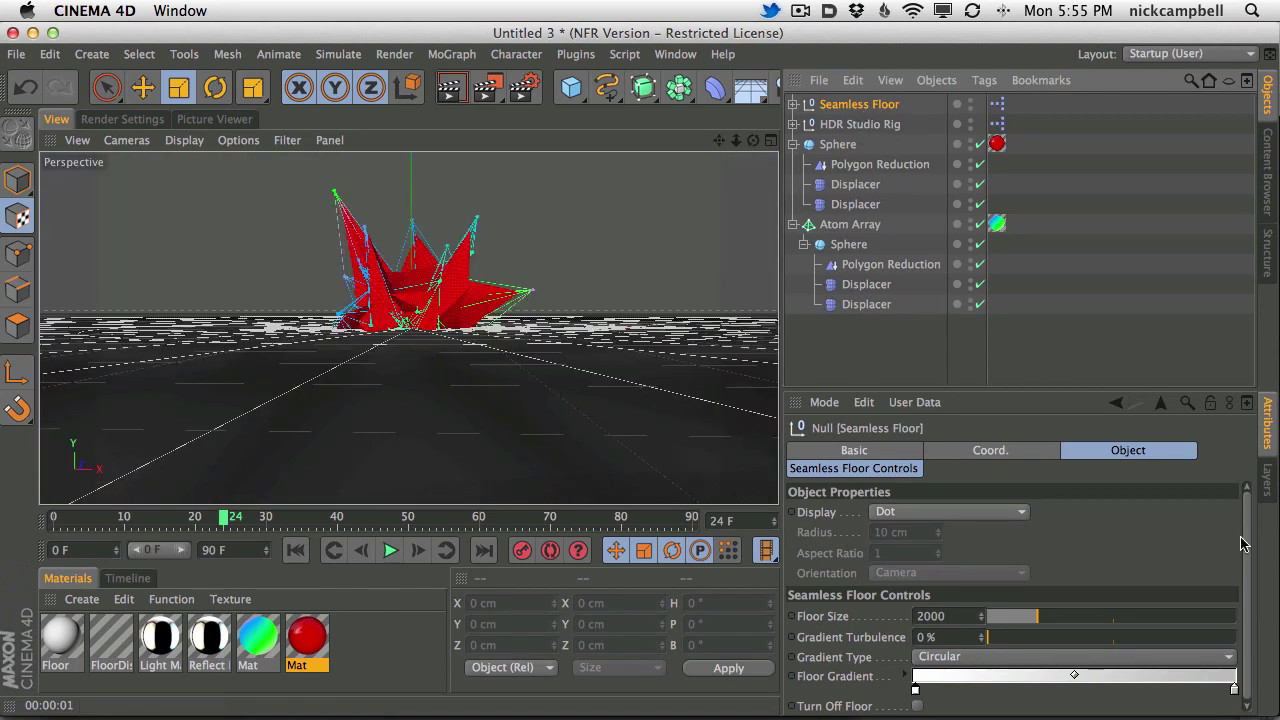
pyautogui.scroll(-1, 1034, 700)
pyautogui.click(917, 704)
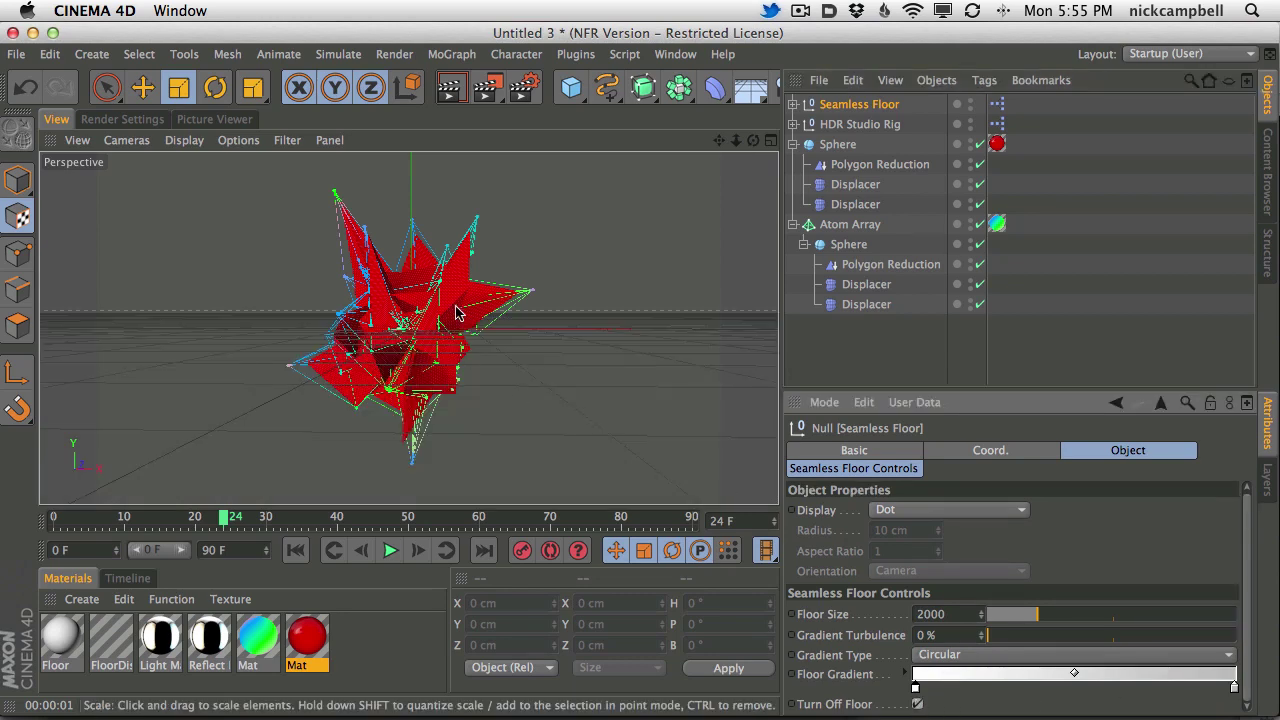
pyautogui.click(866, 128)
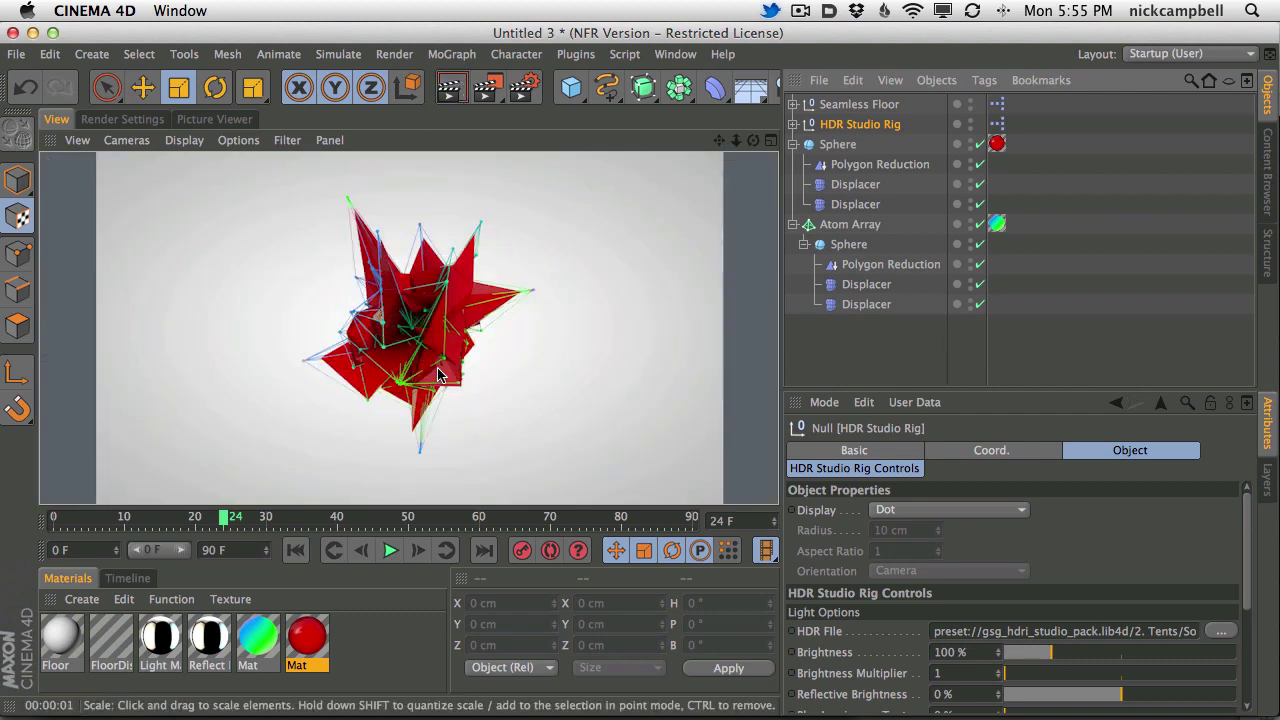
pyautogui.click(516, 226)
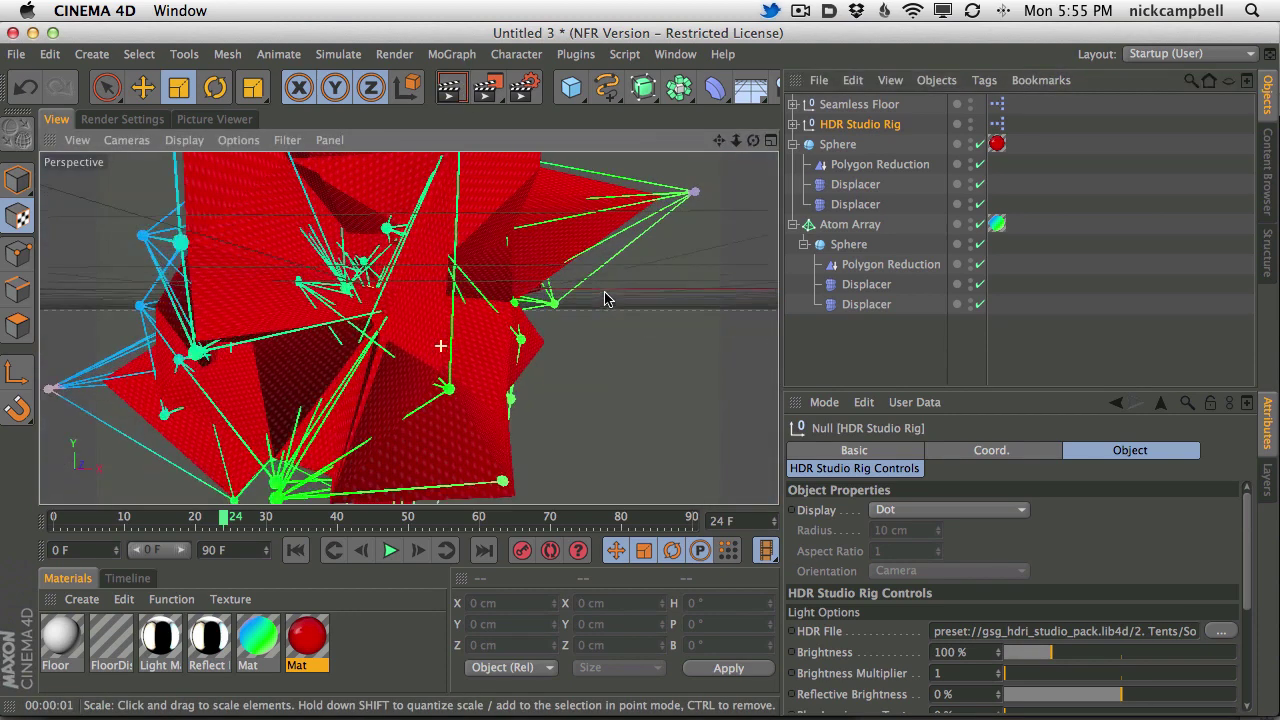
pyautogui.hotkey('ctrl', 'r')
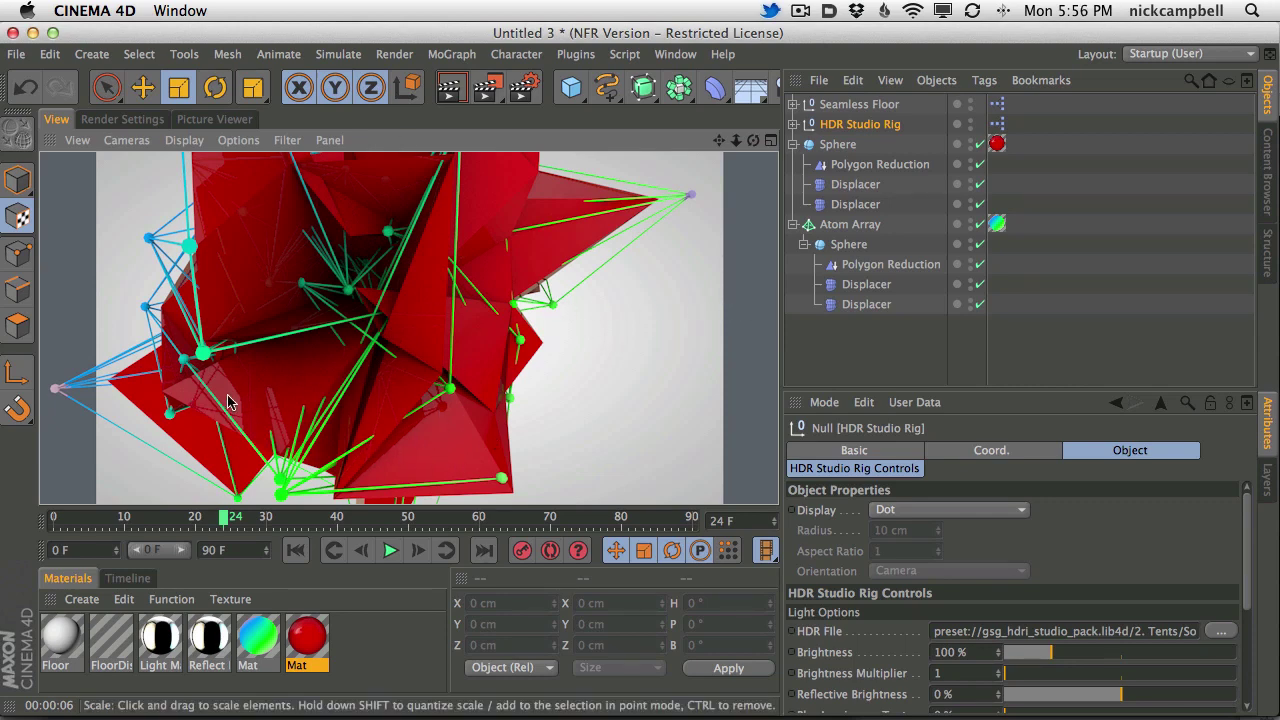
pyautogui.scroll(-5, 372, 320)
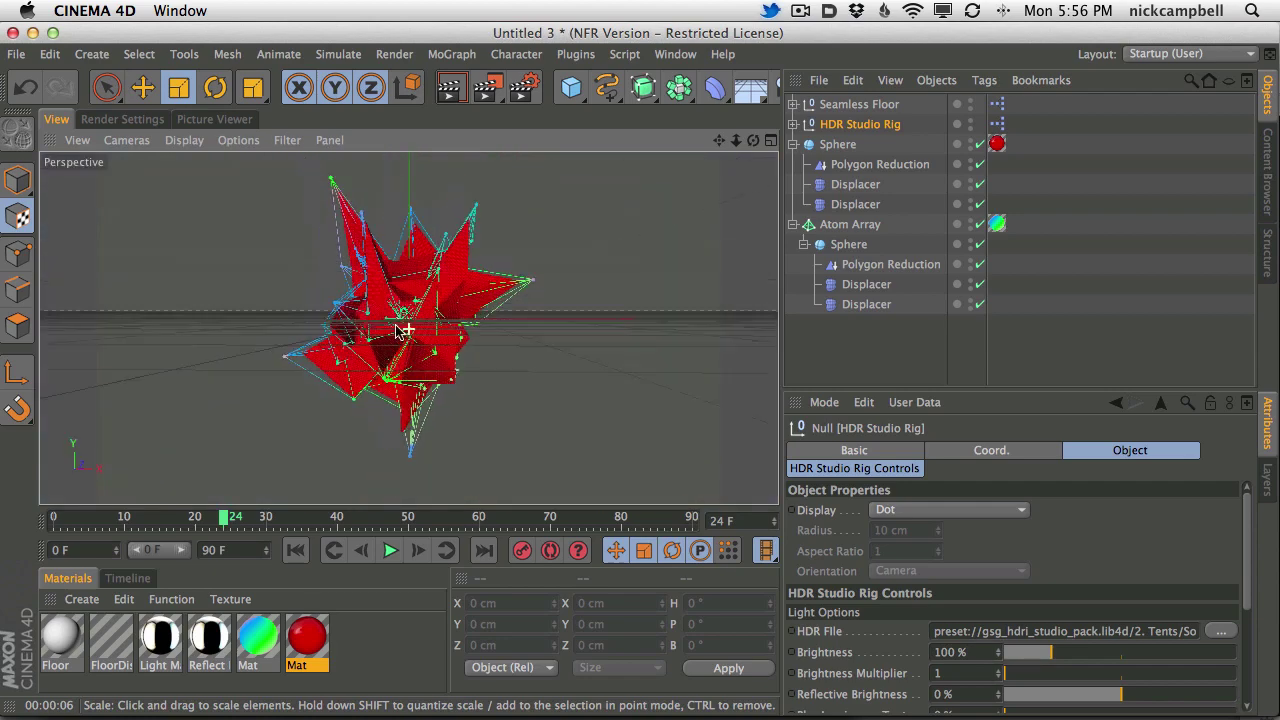
pyautogui.click(849, 105)
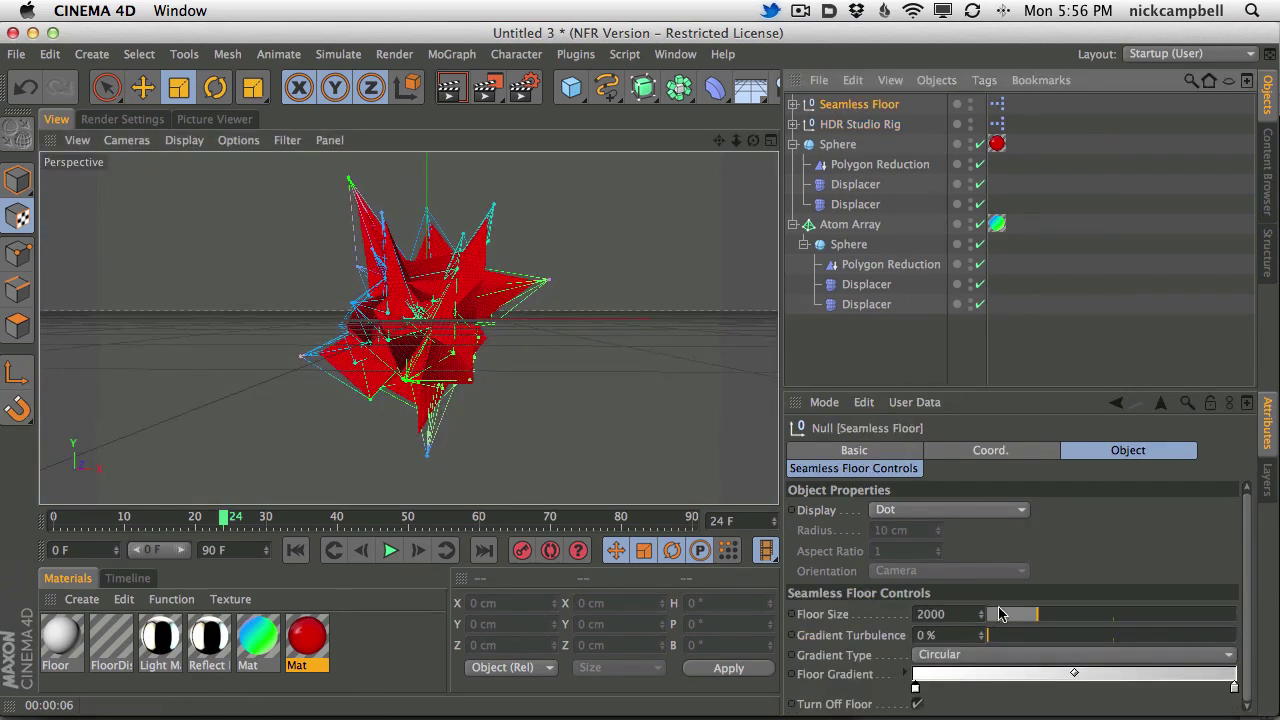
# - Set the floor gradient's left knot to dark grey-blue (hue 209°) and its right knot to black
pyautogui.doubleClick(915, 686)
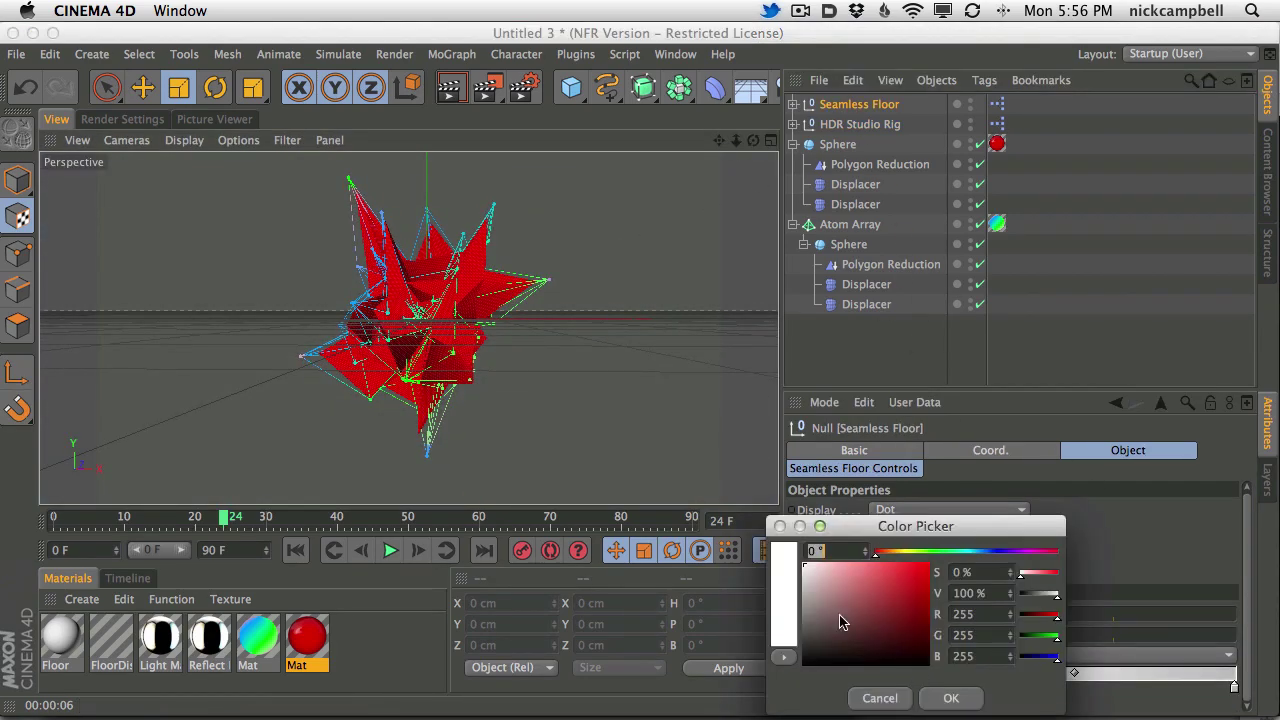
pyautogui.moveTo(840, 622)
pyautogui.mouseDown()
pyautogui.moveTo(806, 651)
pyautogui.moveTo(824, 647)
pyautogui.mouseUp()
pyautogui.click(980, 552)
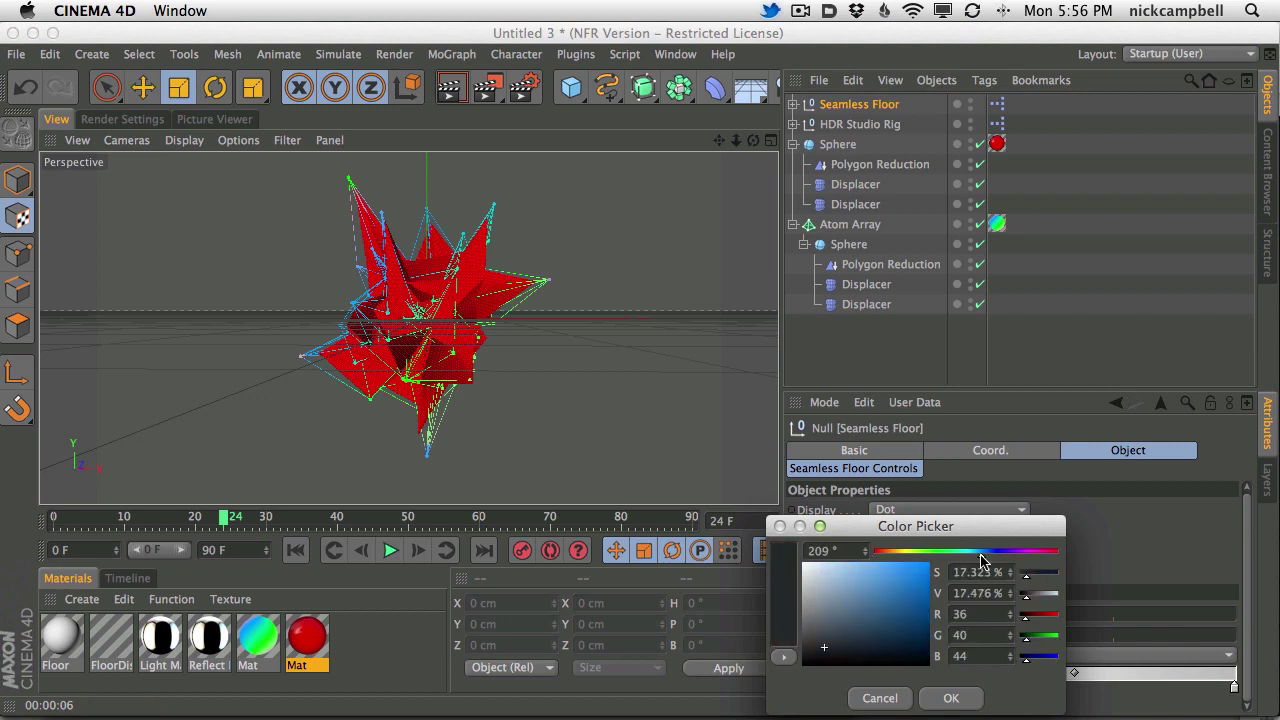
pyautogui.click(951, 698)
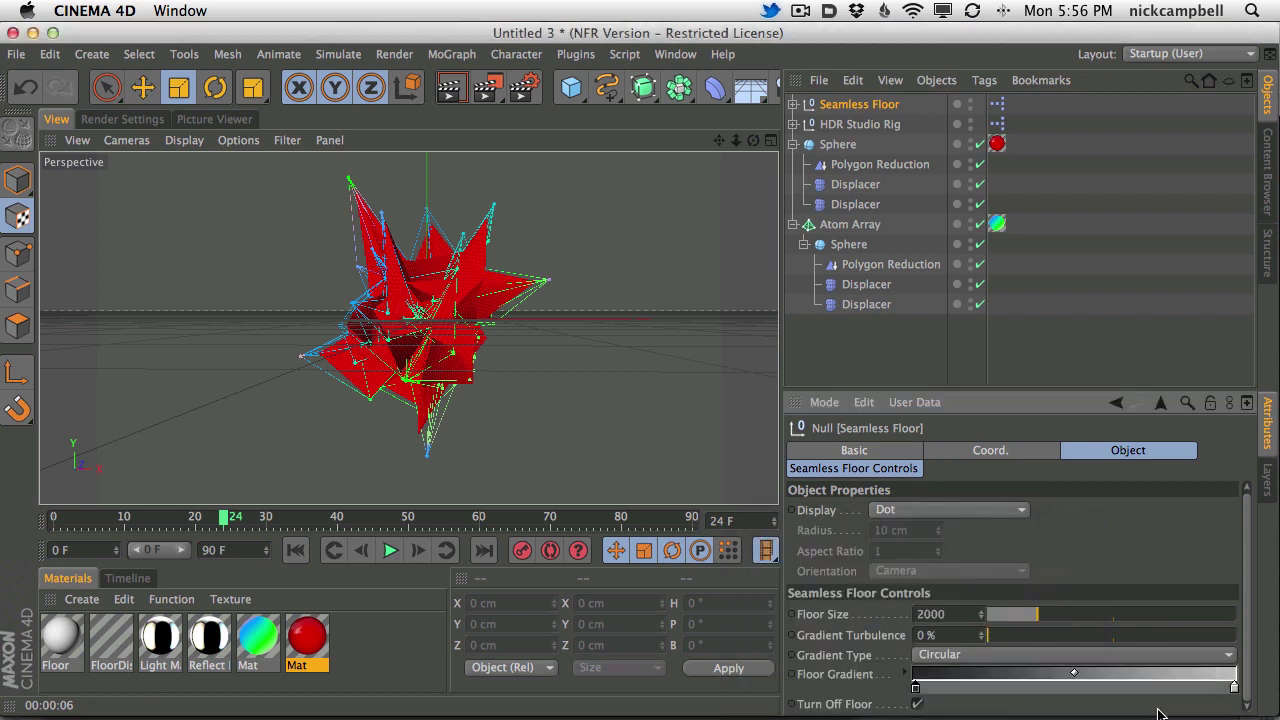
pyautogui.doubleClick(1234, 686)
pyautogui.click(1122, 652)
pyautogui.click(1164, 698)
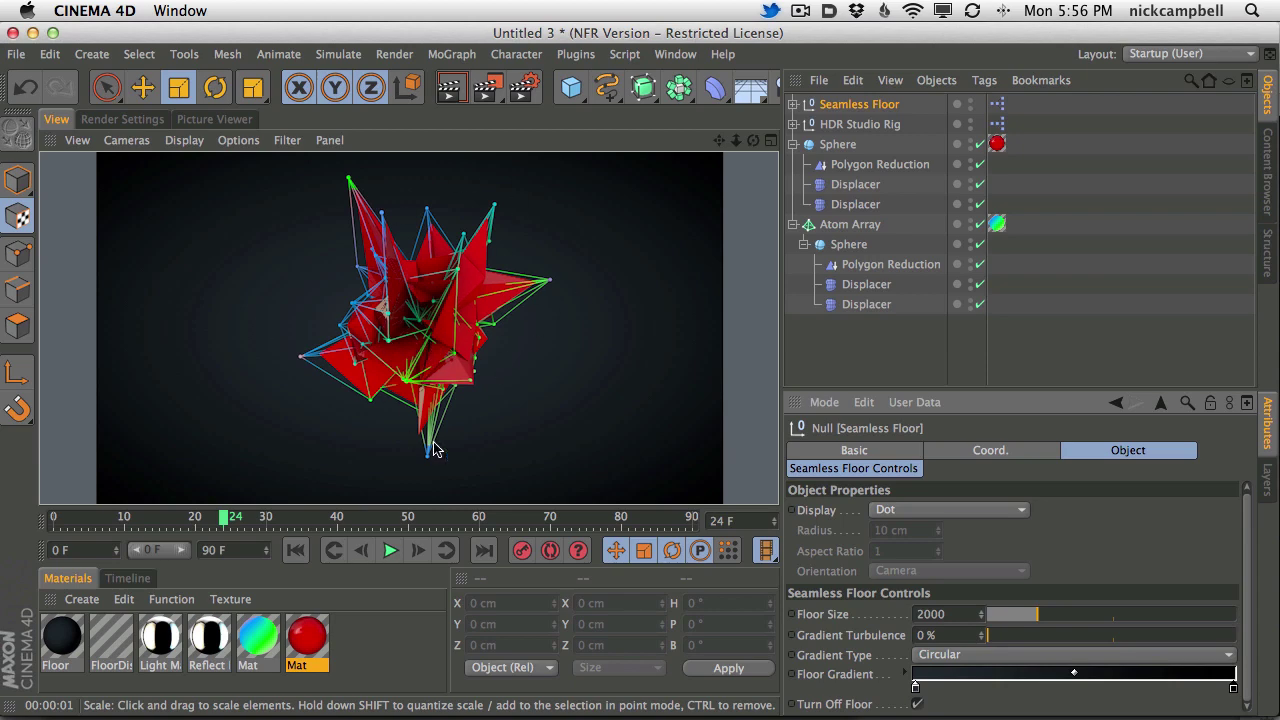
# - Raise the red Mat's Reflection Mix Strength to 18% and re-render the viewport
pyautogui.doubleClick(303, 631)
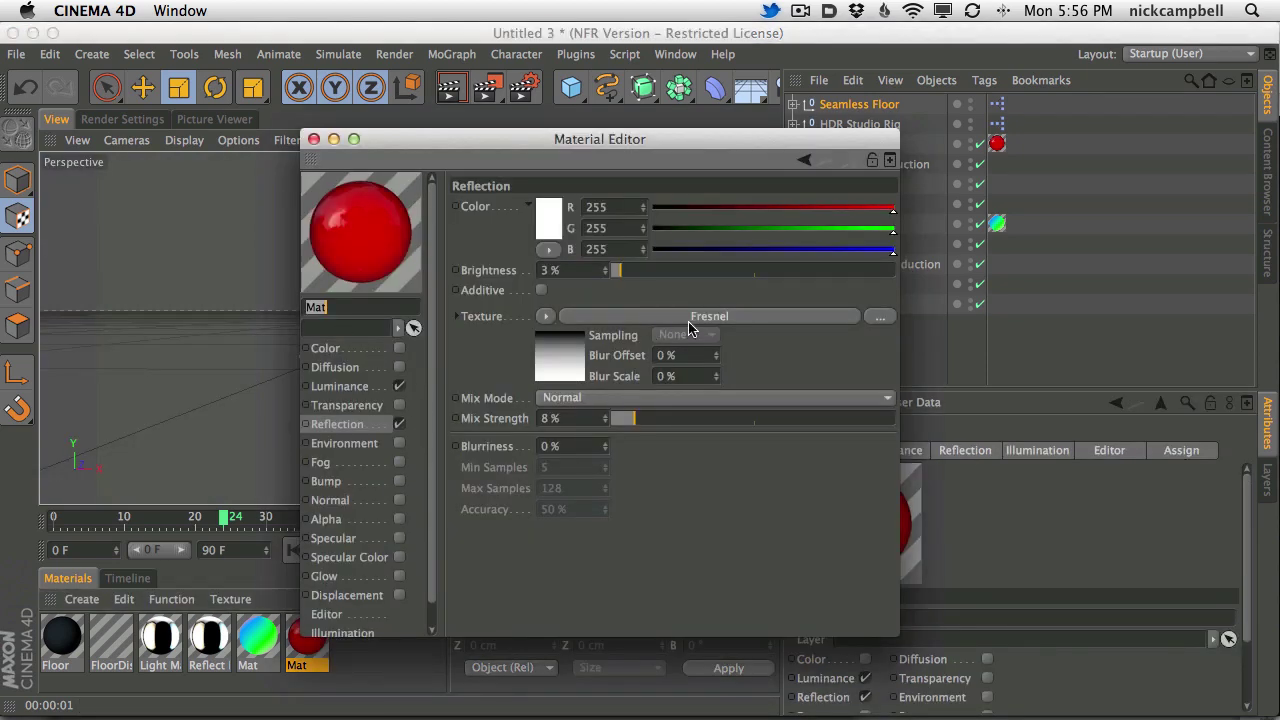
pyautogui.click(663, 418)
pyautogui.click(314, 139)
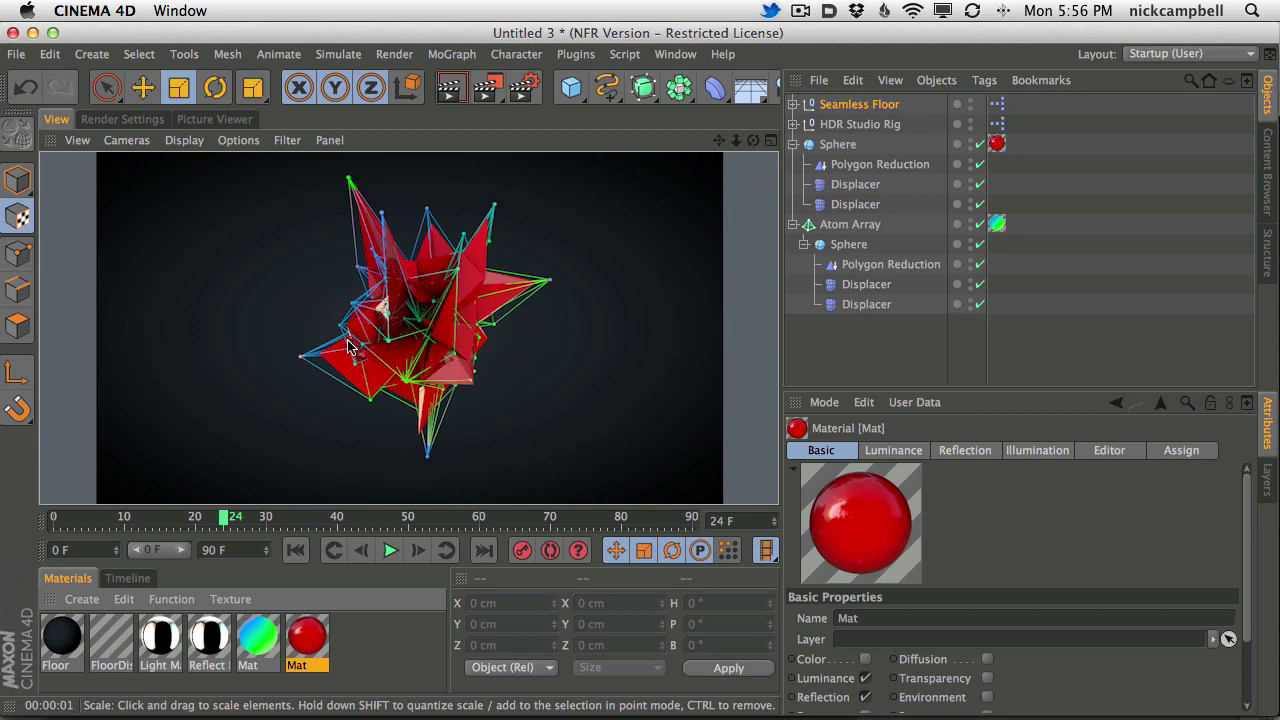
pyautogui.click(422, 347)
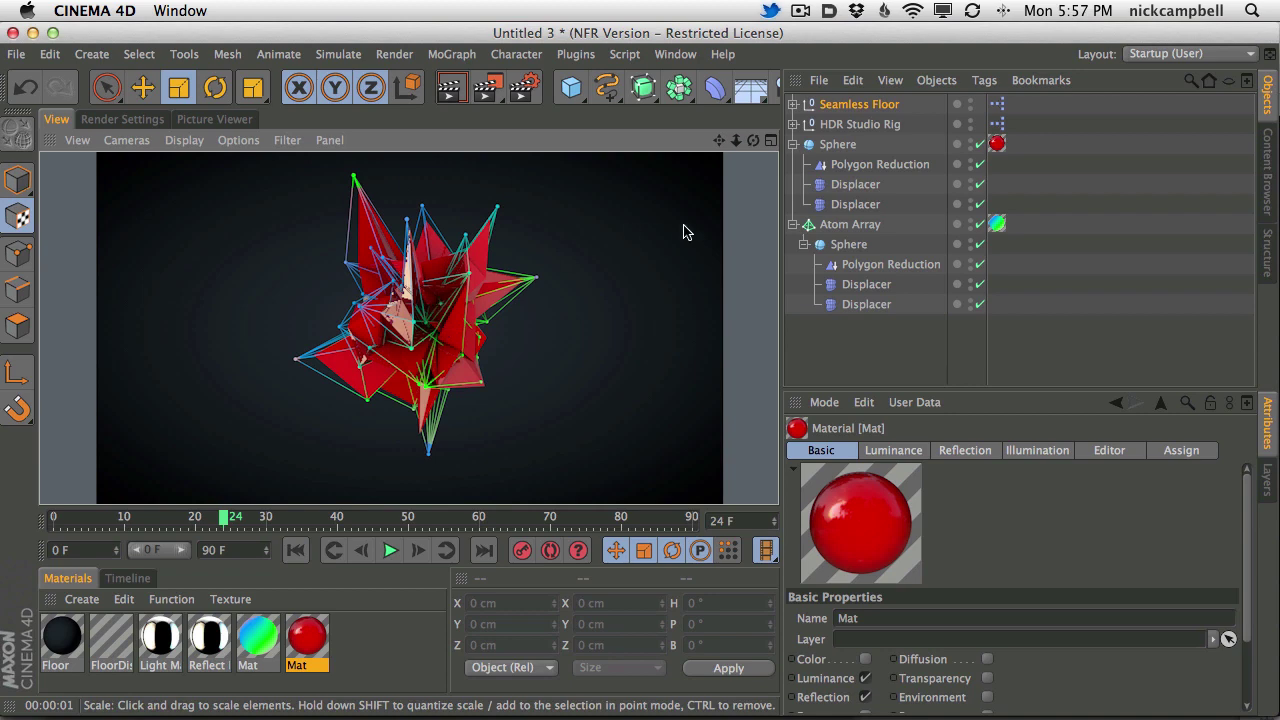
# - Add a Compositing tag to the Atom Array object
pyautogui.click(840, 229)
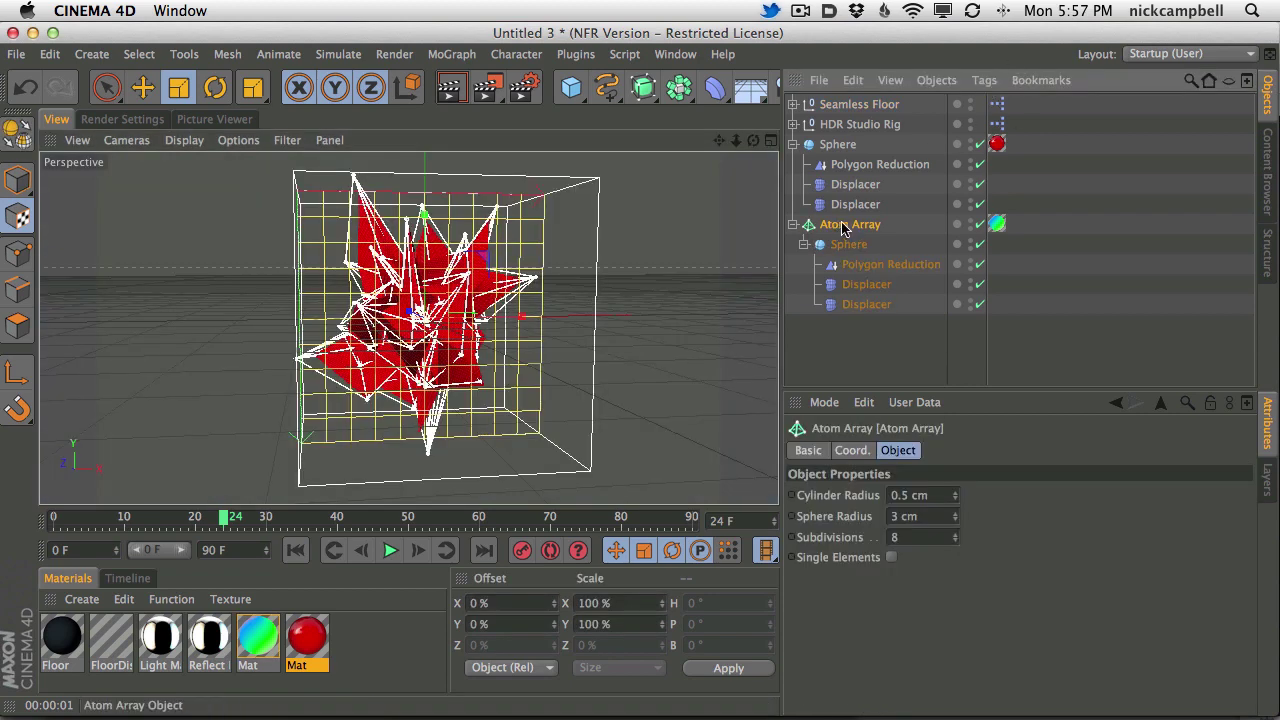
pyautogui.click(984, 80)
pyautogui.click(843, 230)
pyautogui.click(984, 80)
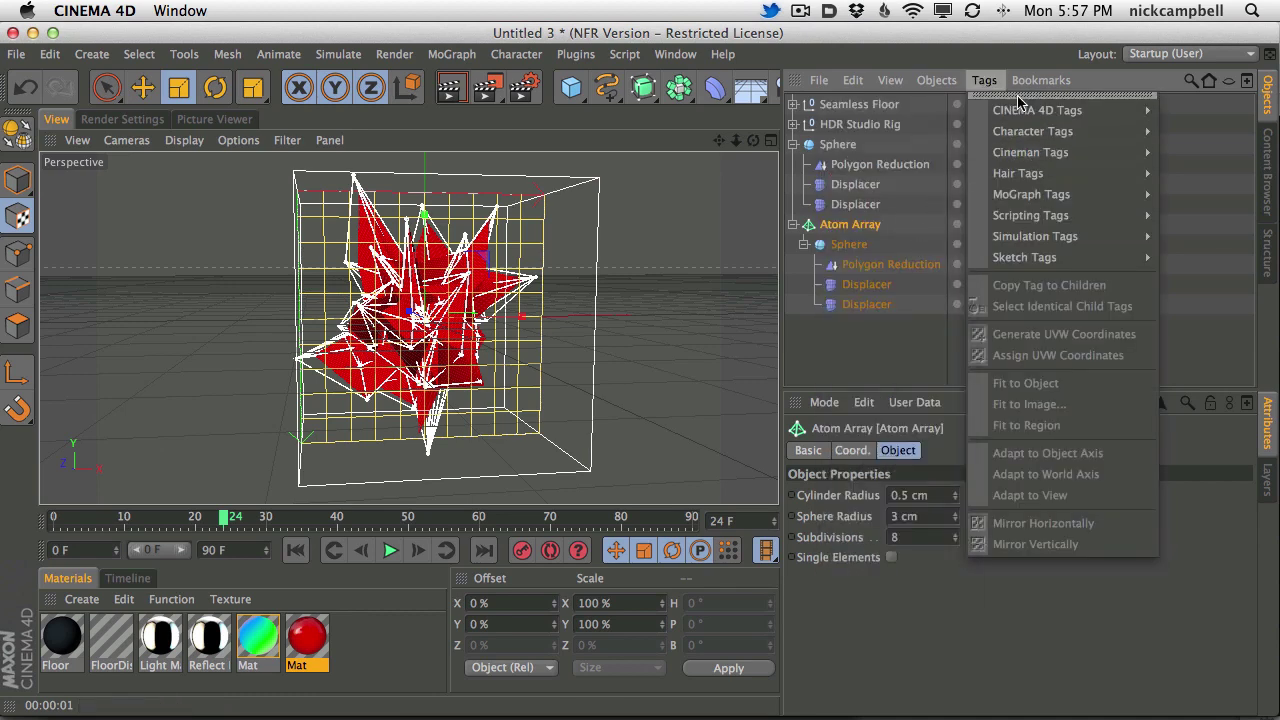
pyautogui.click(905, 194)
pyautogui.moveTo(1012, 222); pyautogui.dragTo(1014, 223)
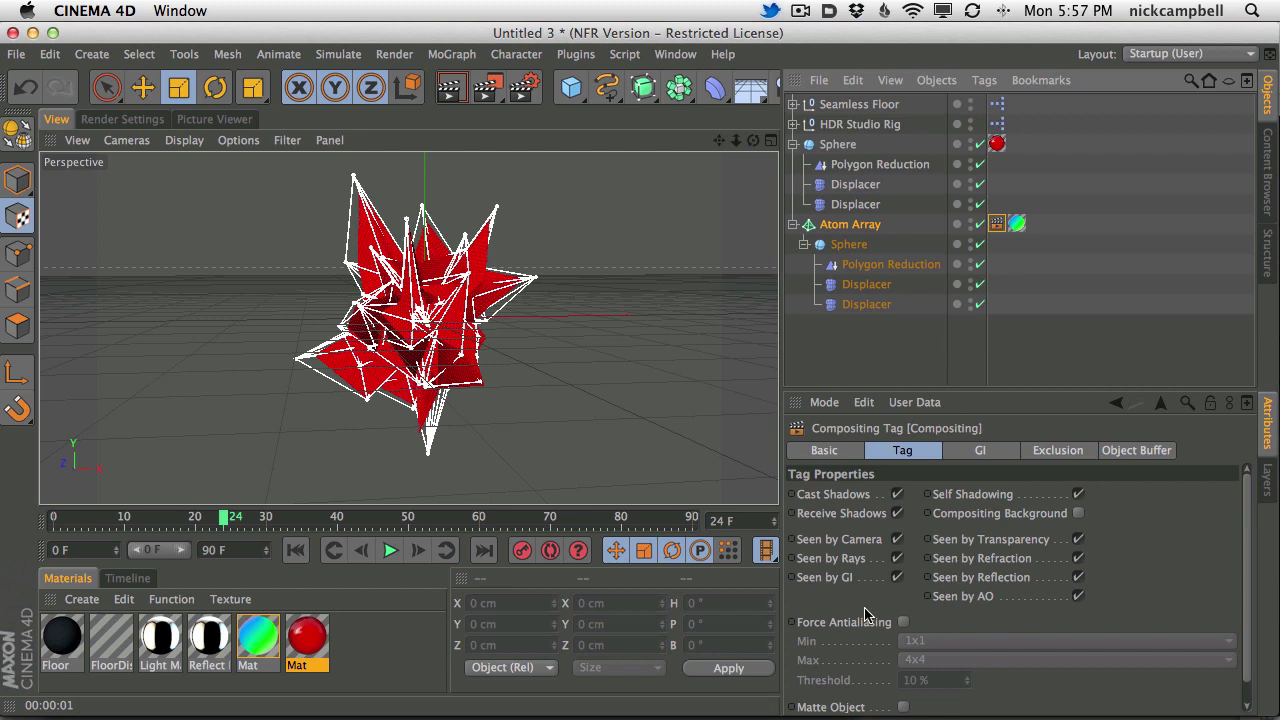
# - Untick Seen by AO and Seen by Reflection in the Compositing tag
pyautogui.click(1079, 597)
pyautogui.click(1079, 597)
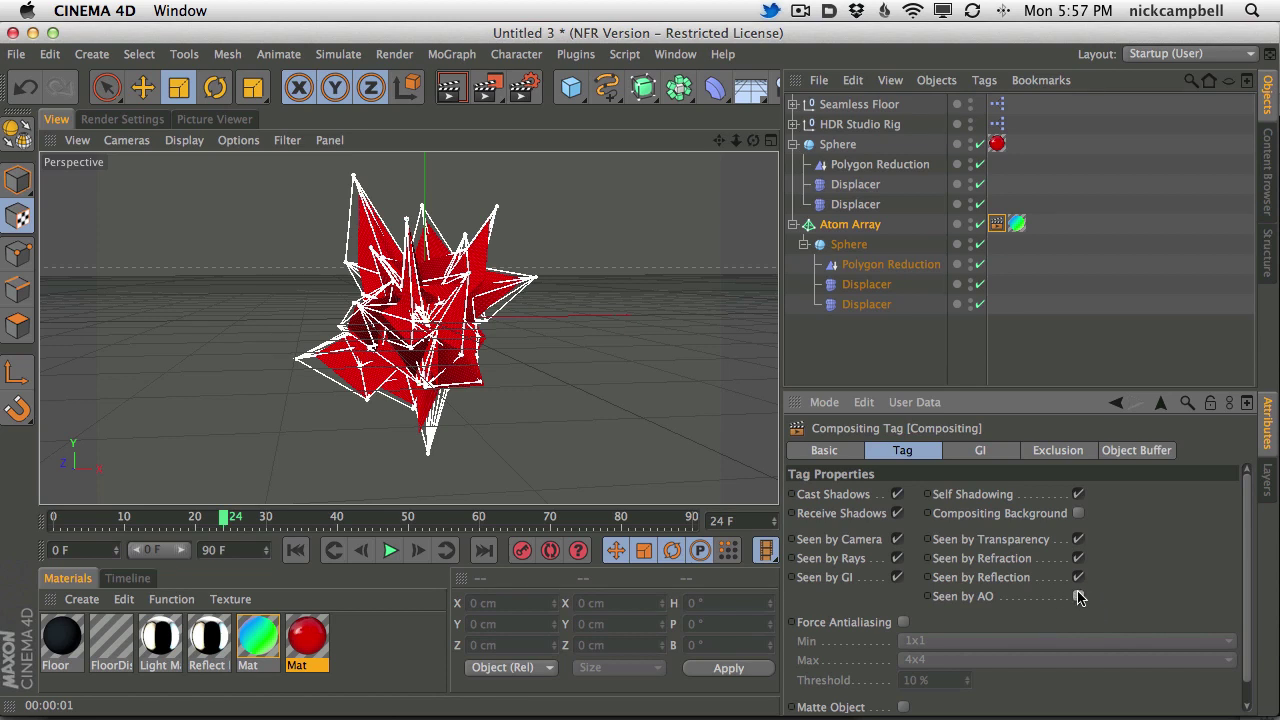
pyautogui.click(1079, 578)
# - Test-render the view at several zoom levels, then select the Atom Array's gradient texture
pyautogui.click(448, 88)
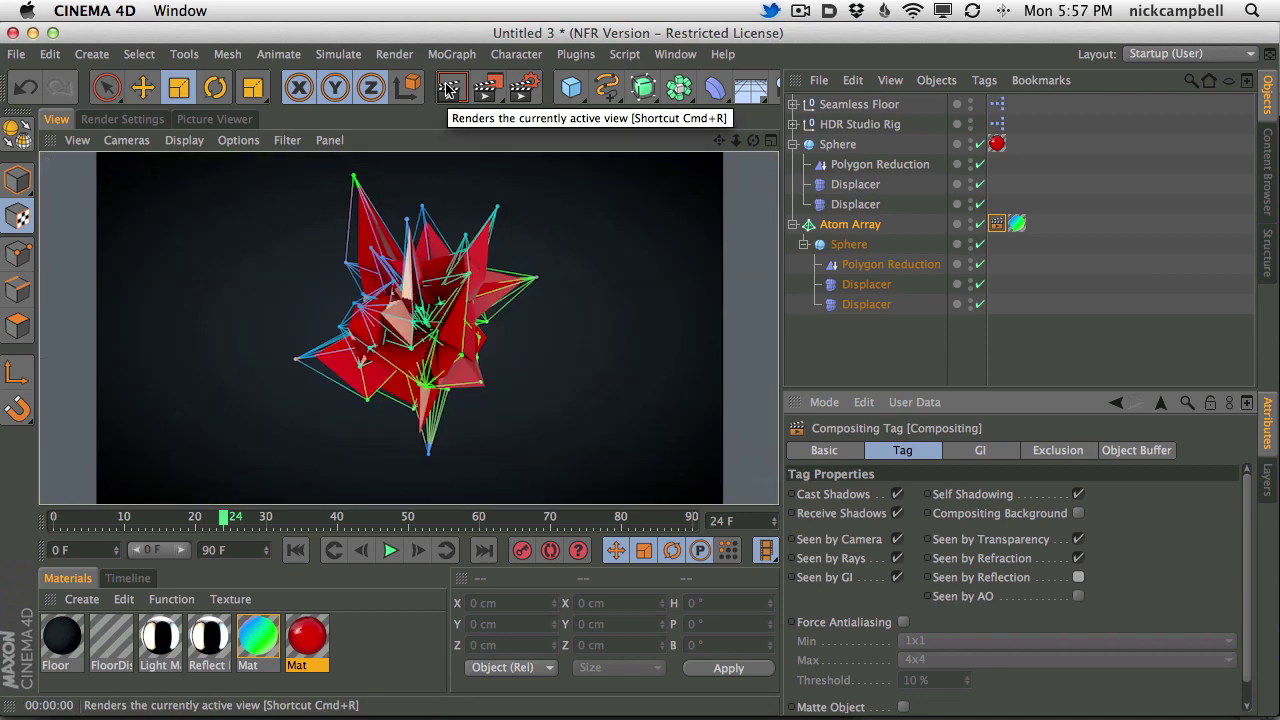
pyautogui.scroll(3, 433, 326)
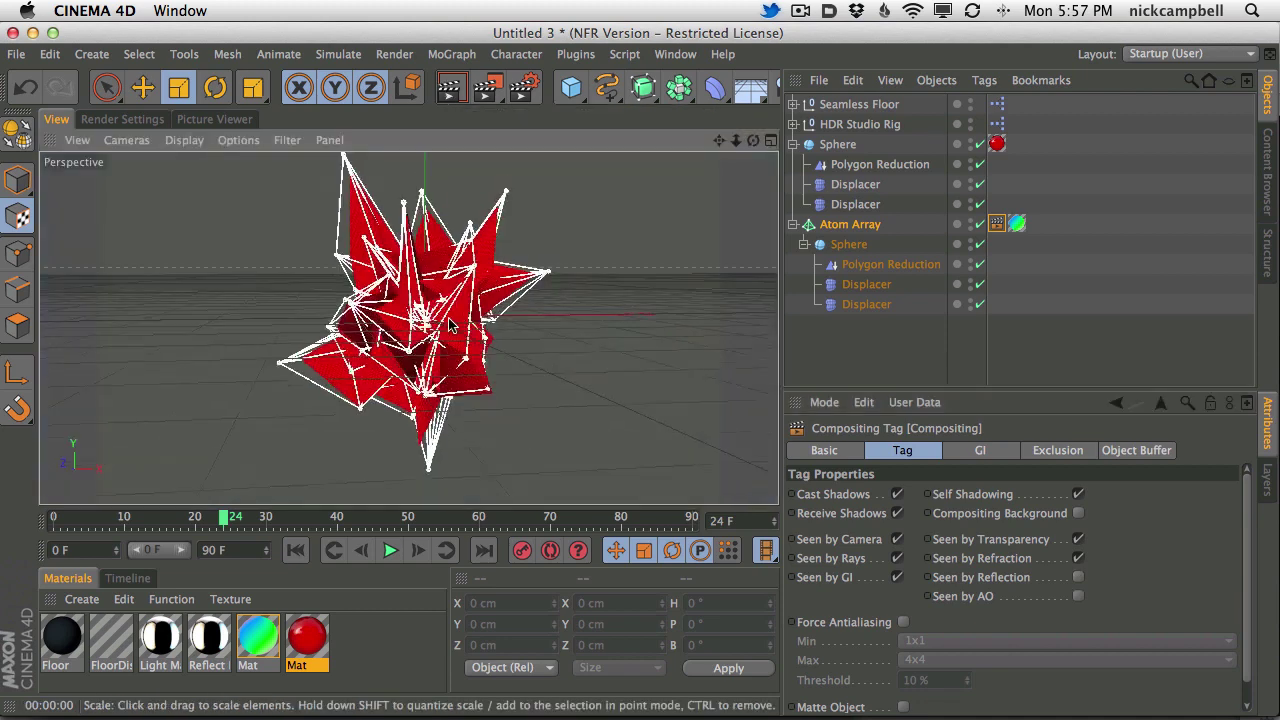
pyautogui.scroll(3, 433, 326)
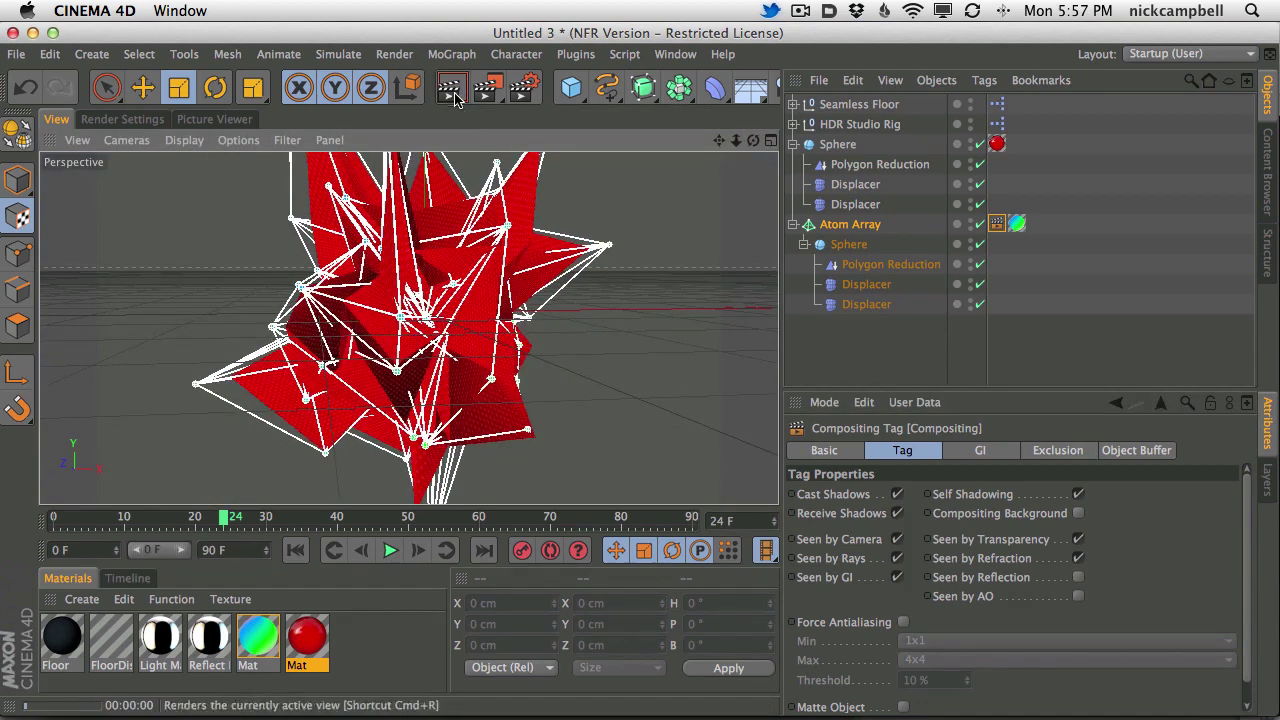
pyautogui.click(452, 92)
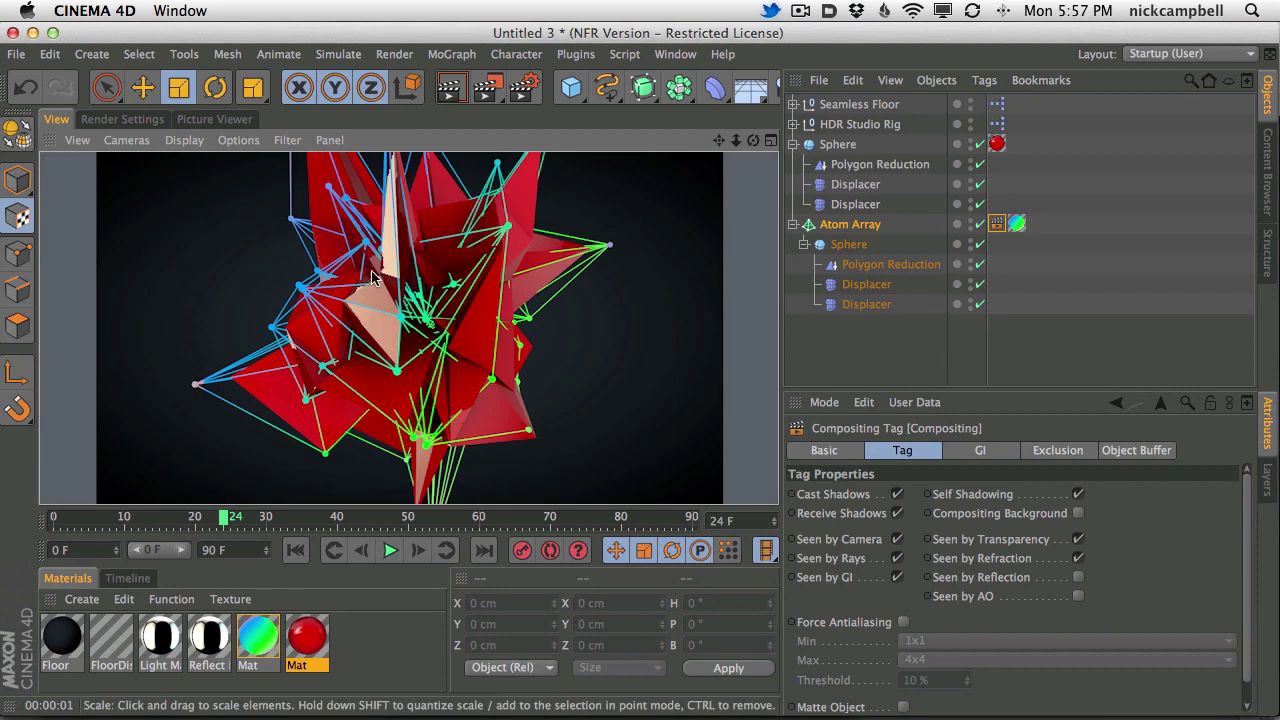
pyautogui.scroll(-5, 459, 326)
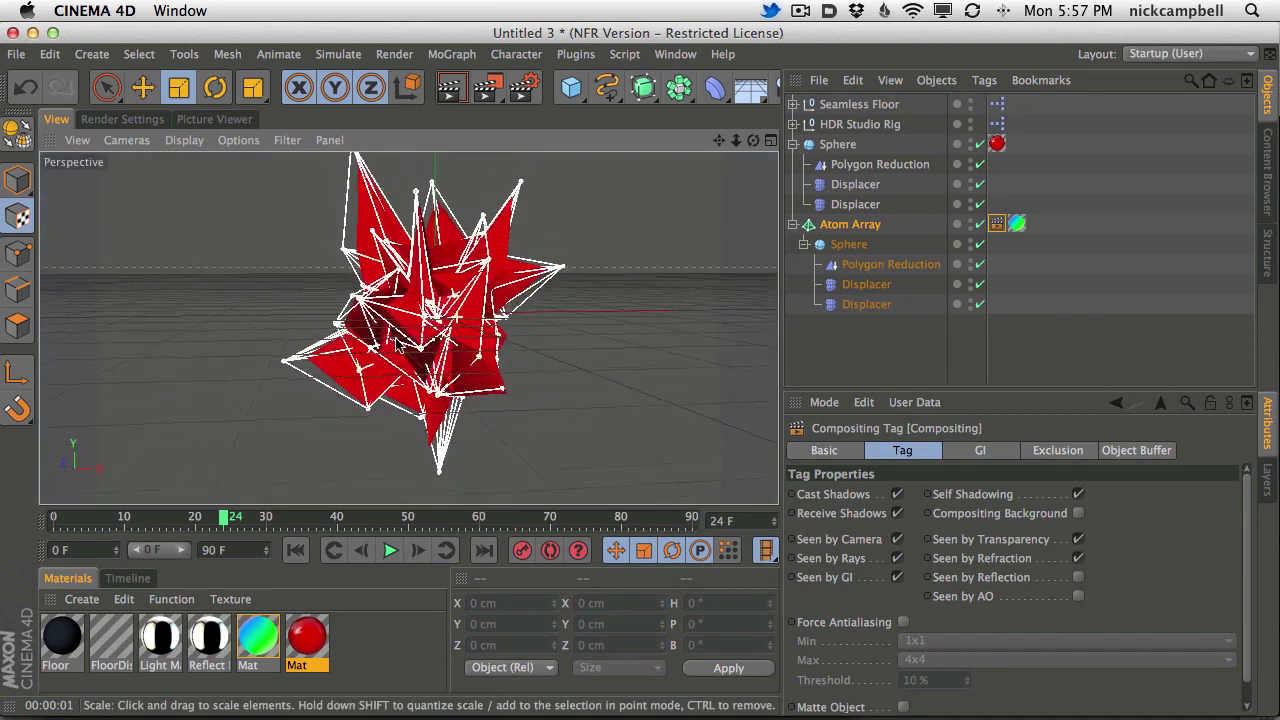
pyautogui.click(466, 92)
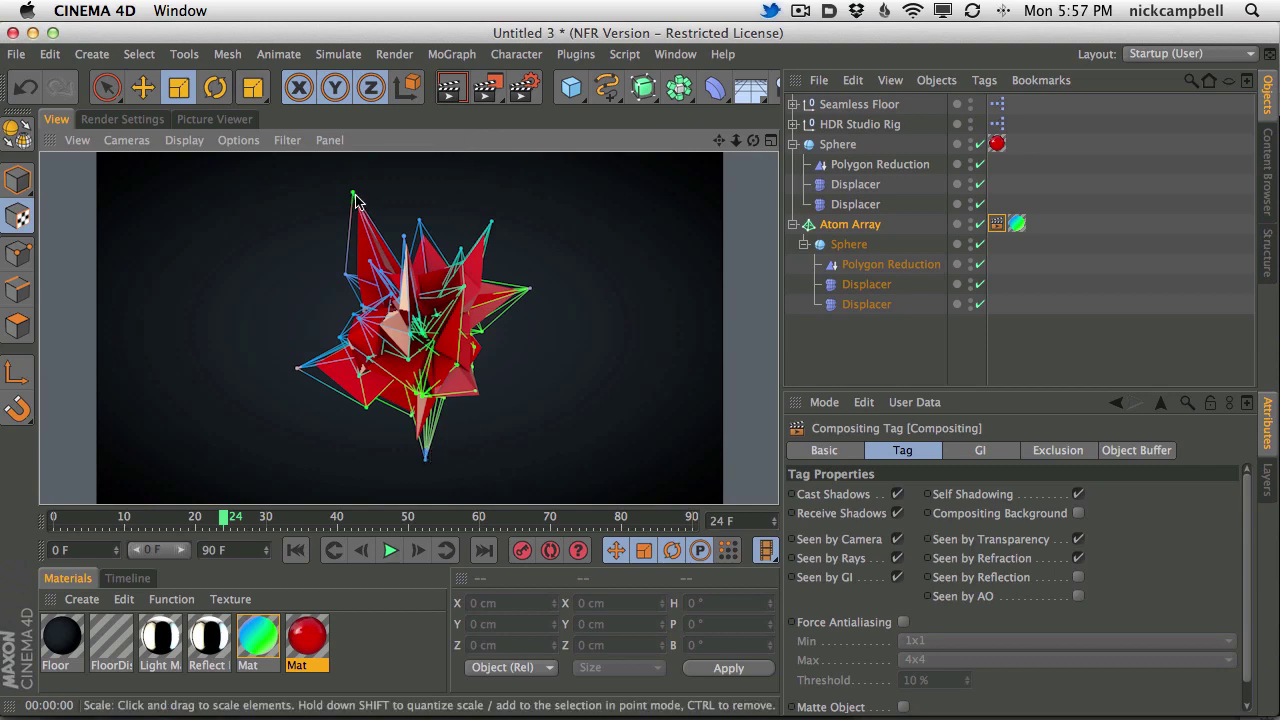
pyautogui.click(1017, 223)
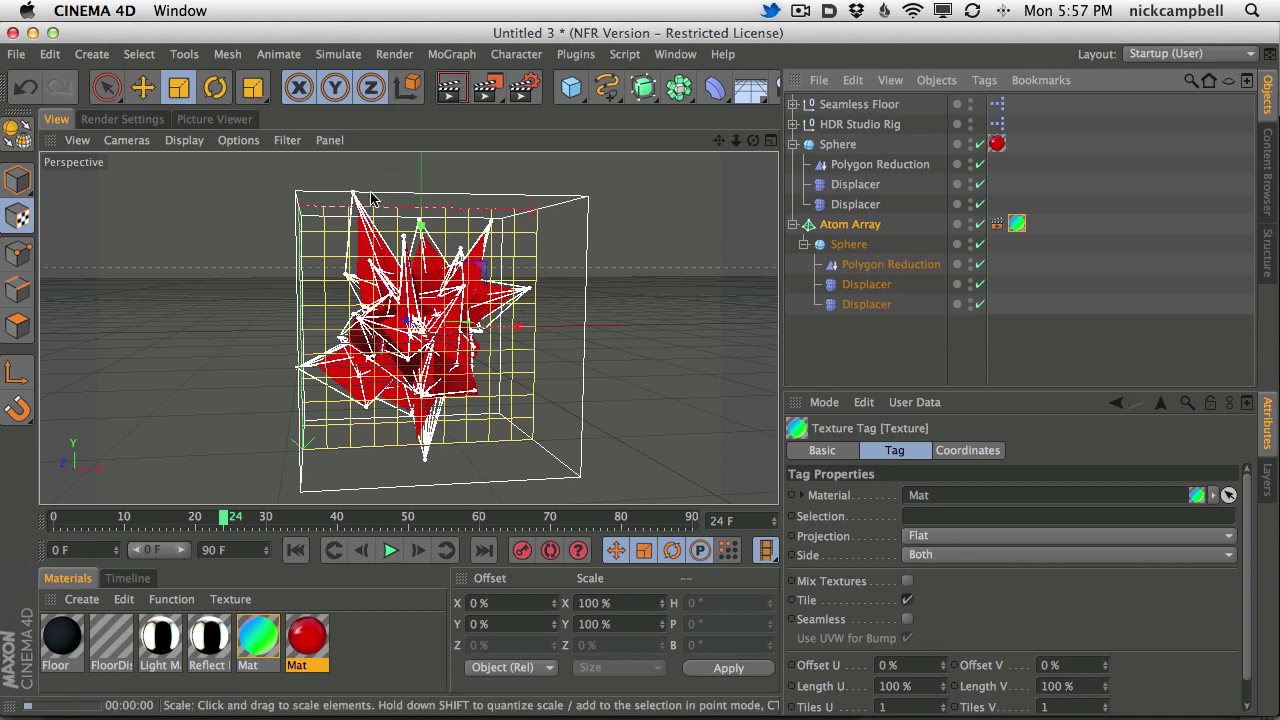
# - Scale the Atom Array wireframe to about 117% and rotate it about -43°
pyautogui.hotkey('ctrl', 'r')
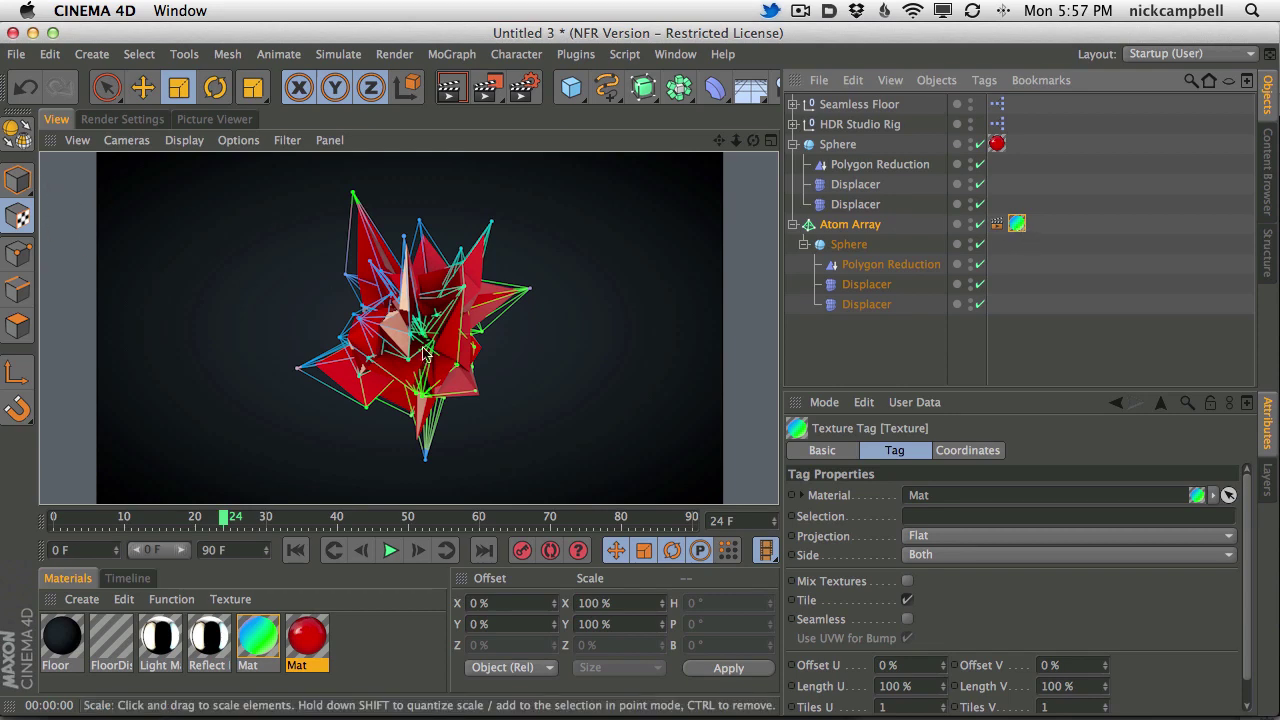
pyautogui.moveTo(438, 330); pyautogui.dragTo(518, 296)
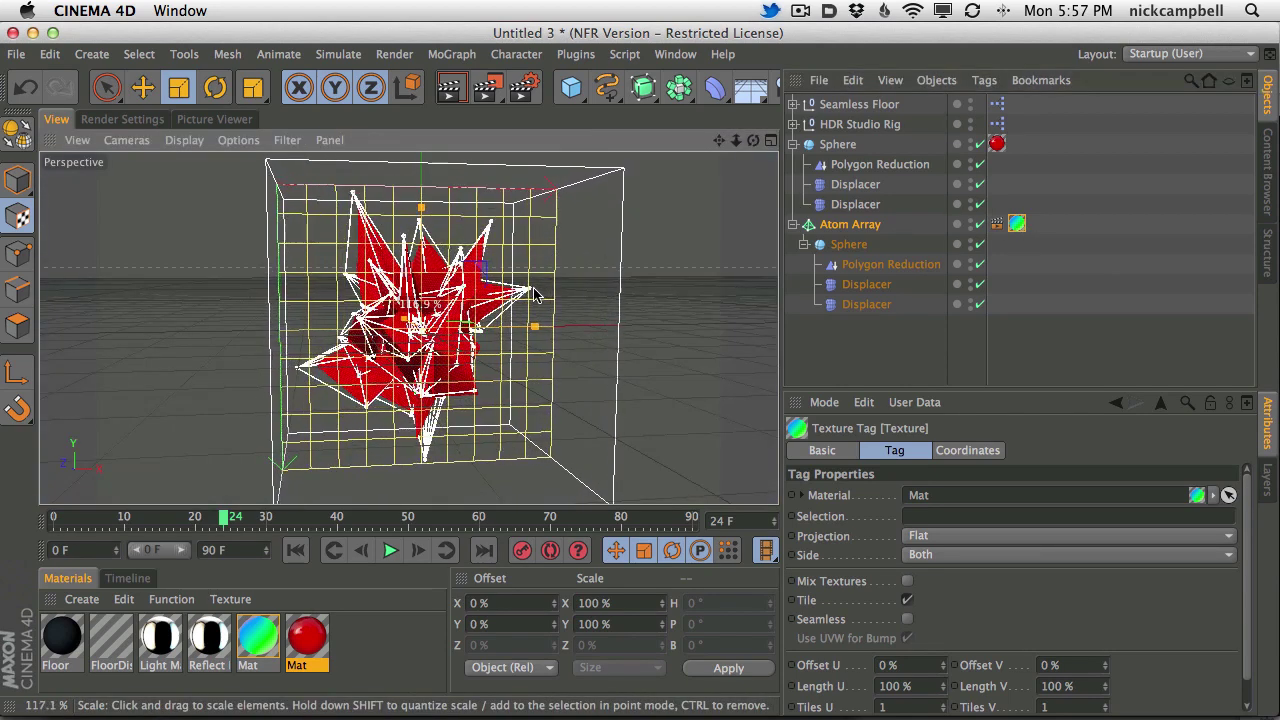
pyautogui.click(217, 89)
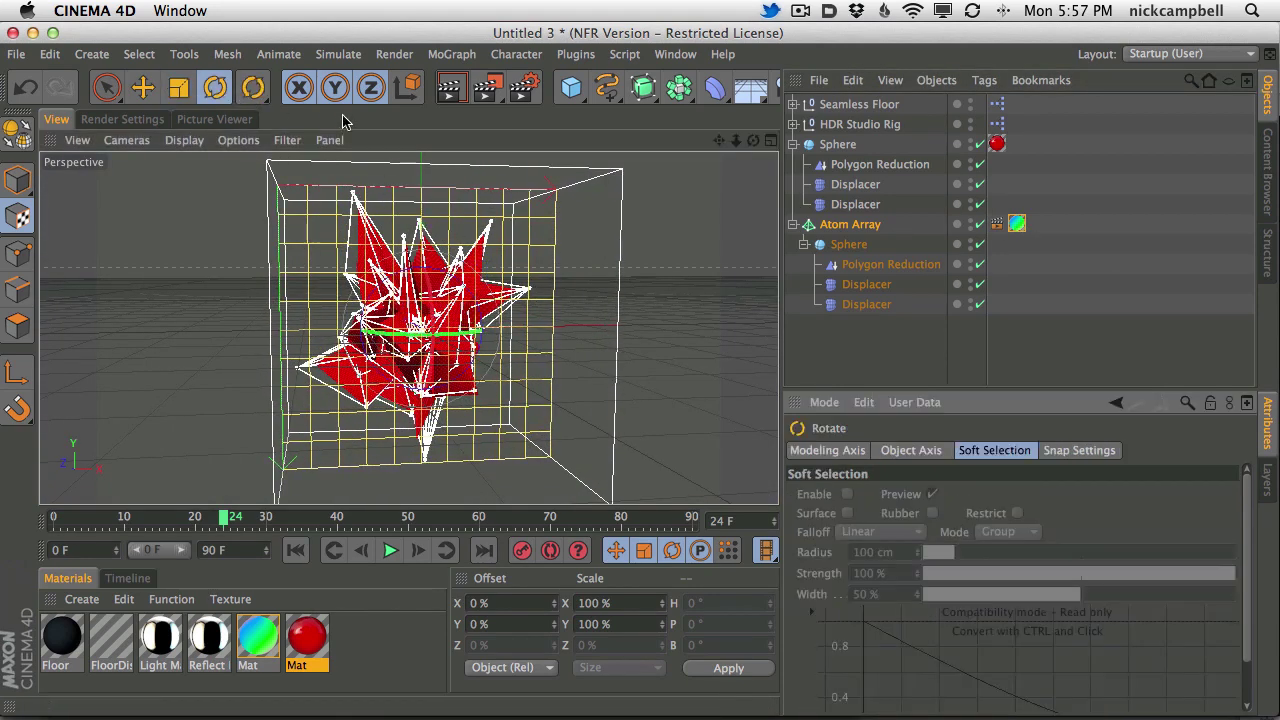
pyautogui.click(448, 90)
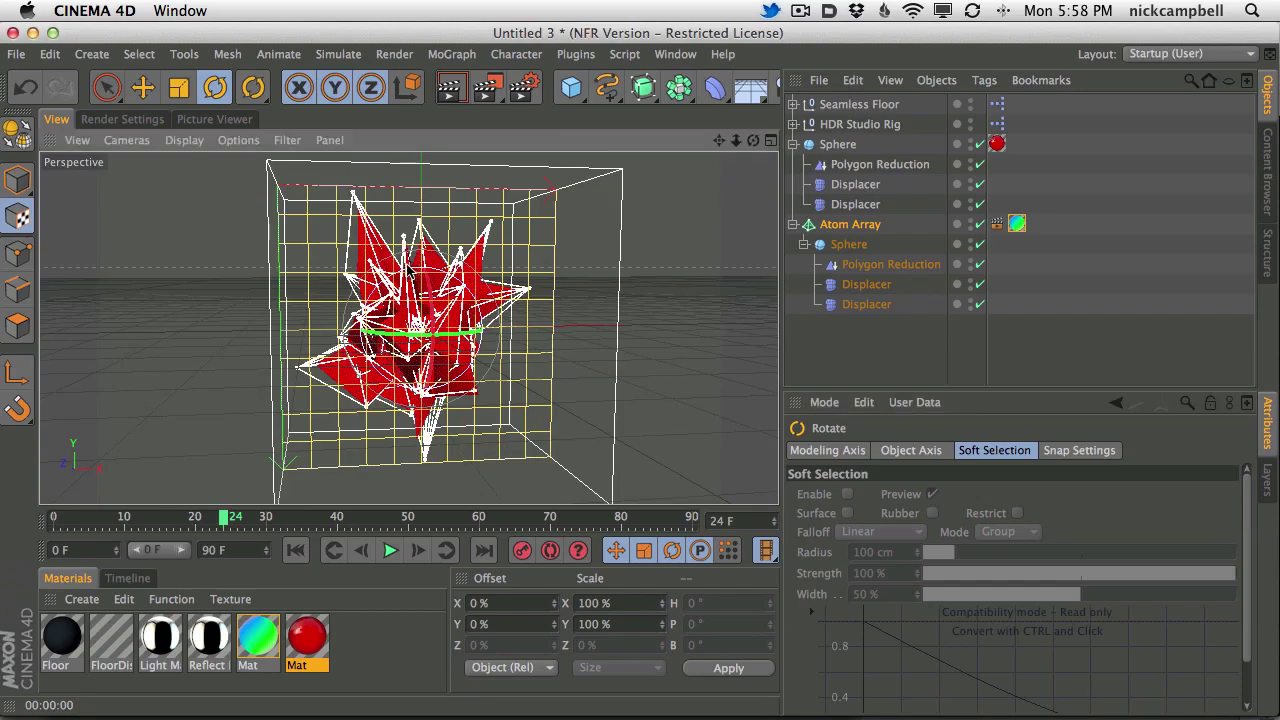
pyautogui.moveTo(69, 208)
pyautogui.mouseDown()
pyautogui.moveTo(377, 292)
pyautogui.moveTo(422, 117)
pyautogui.mouseUp()
# - Preview-render the rotated wireframe and move to a later animation frame
pyautogui.click(450, 90)
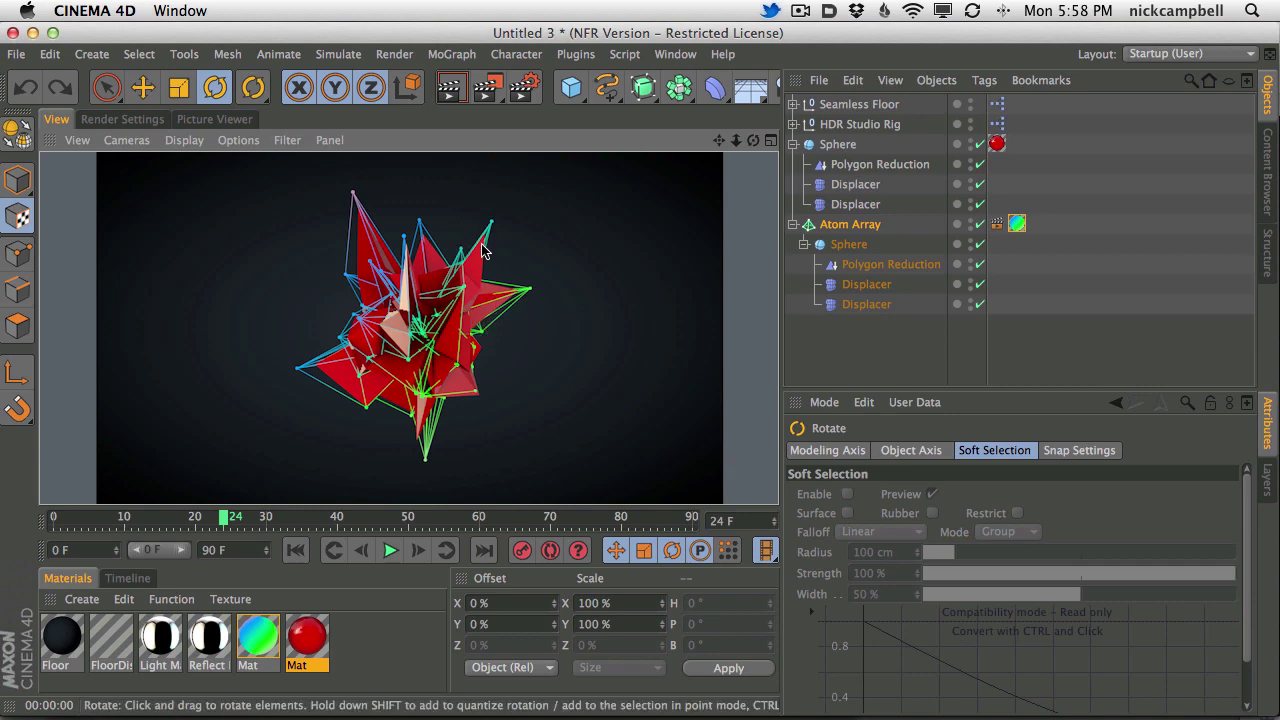
pyautogui.click(452, 350)
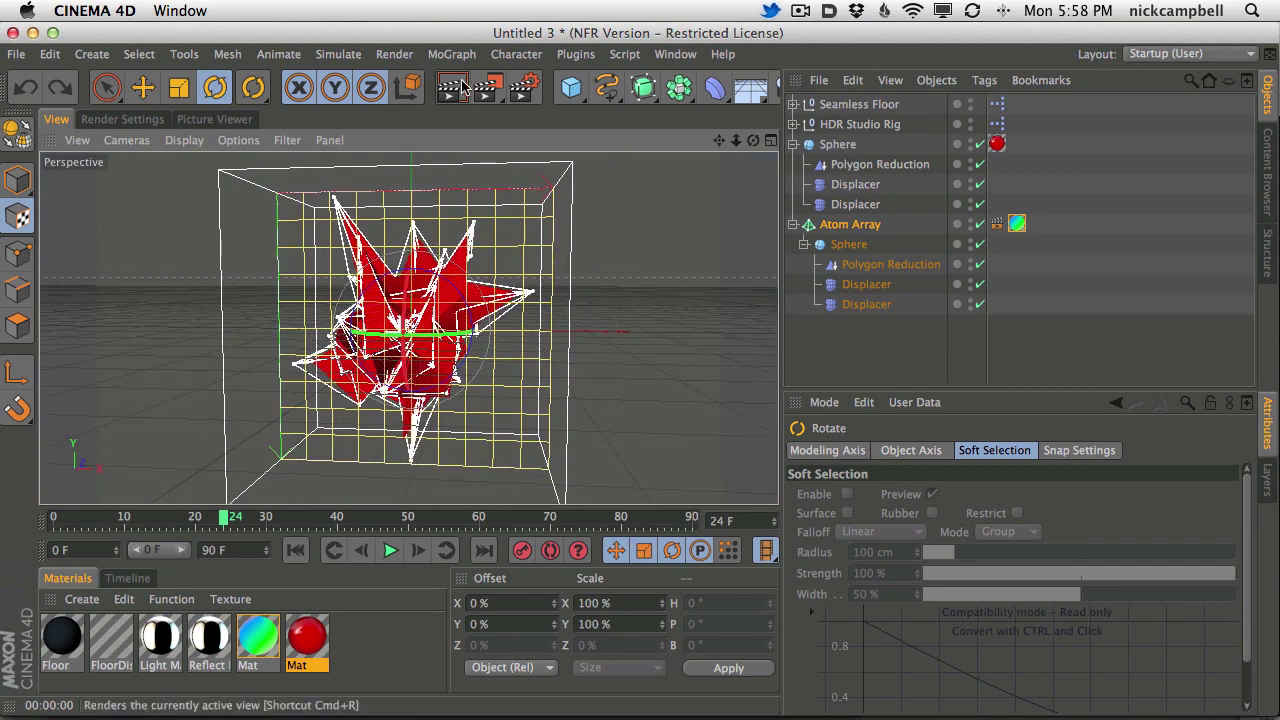
pyautogui.click(450, 90)
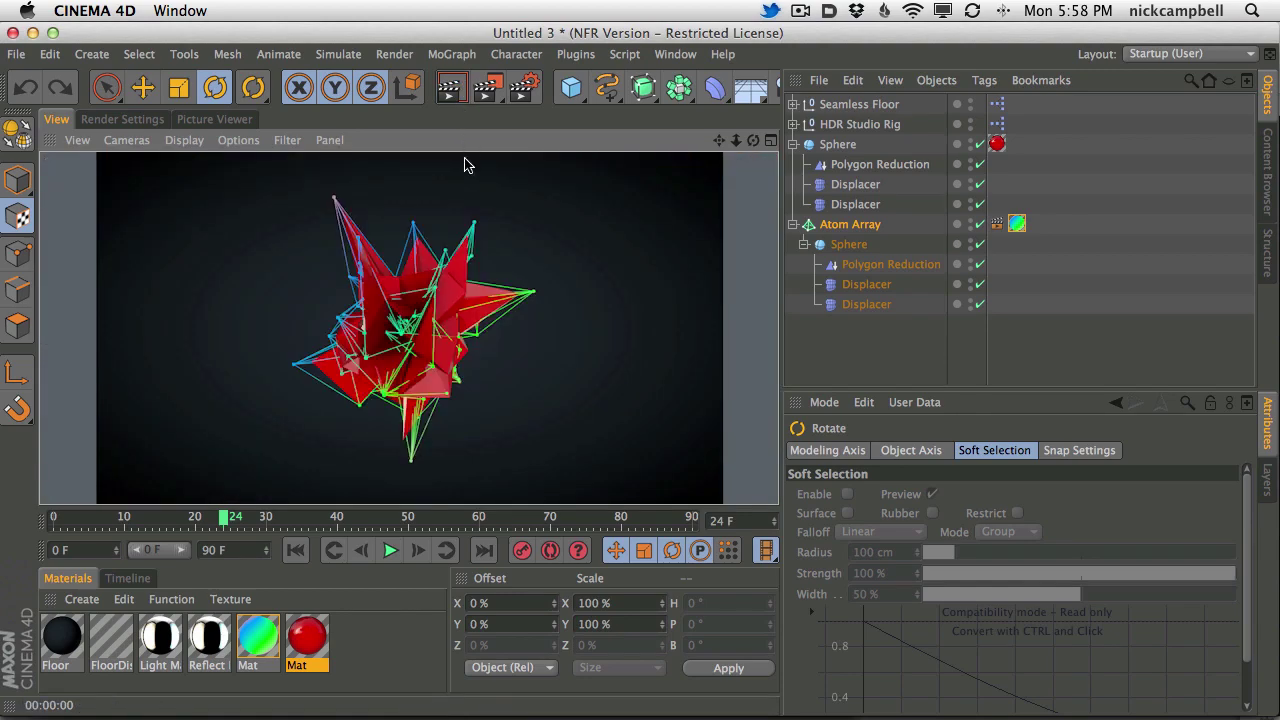
pyautogui.moveTo(224, 518)
pyautogui.mouseDown()
pyautogui.moveTo(572, 518)
pyautogui.moveTo(351, 518)
pyautogui.mouseUp()
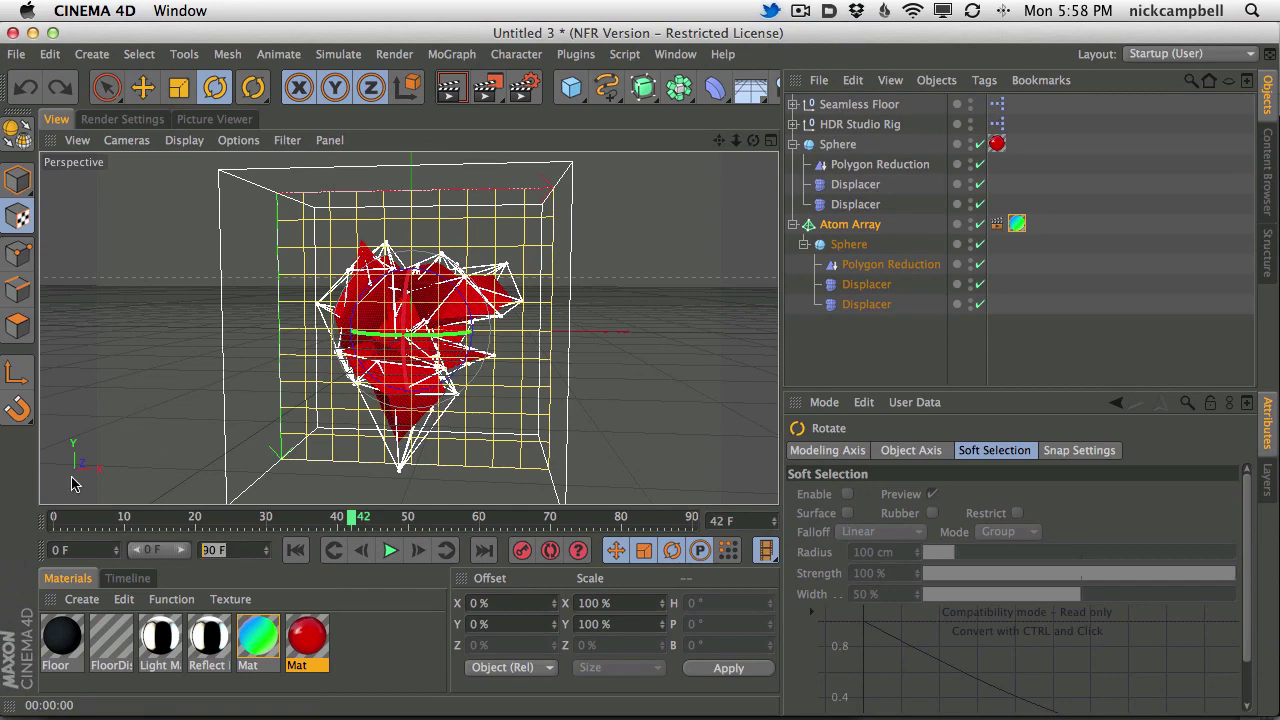
# - Set the scene's end frame to 200 and show all 200 frames in the timeline
pyautogui.write('200')
pyautogui.press('Return')
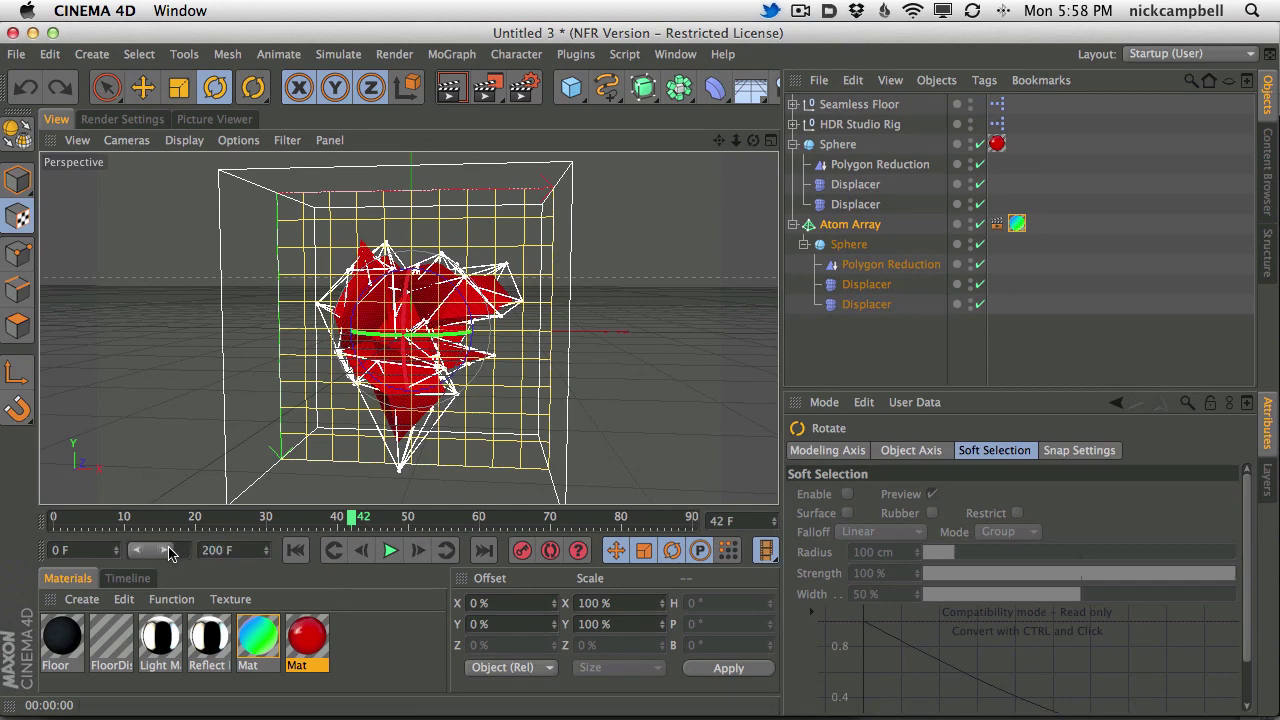
pyautogui.moveTo(164, 550); pyautogui.dragTo(182, 550)
pyautogui.moveTo(246, 518)
pyautogui.mouseDown()
pyautogui.moveTo(646, 520)
pyautogui.moveTo(171, 520)
pyautogui.moveTo(727, 511)
pyautogui.mouseUp()
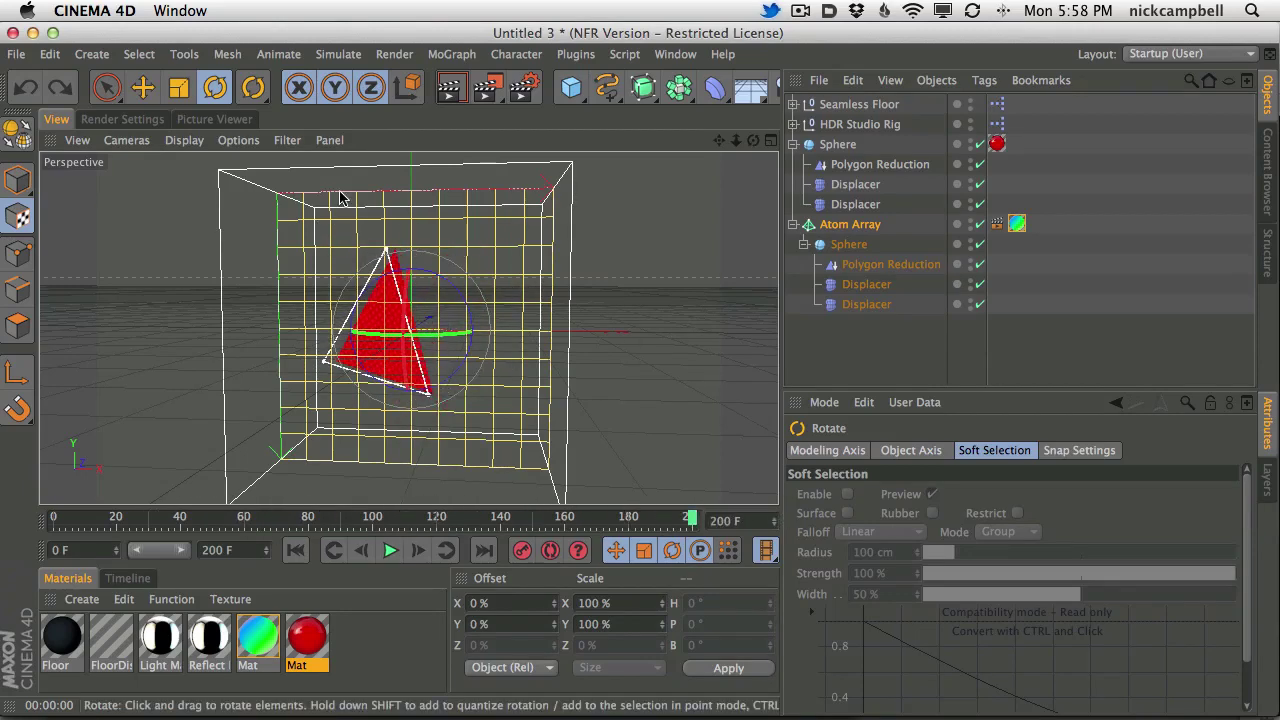
# - In Render Settings Output, set the width to 1280 and Frame Range to All Frames
pyautogui.click(155, 120)
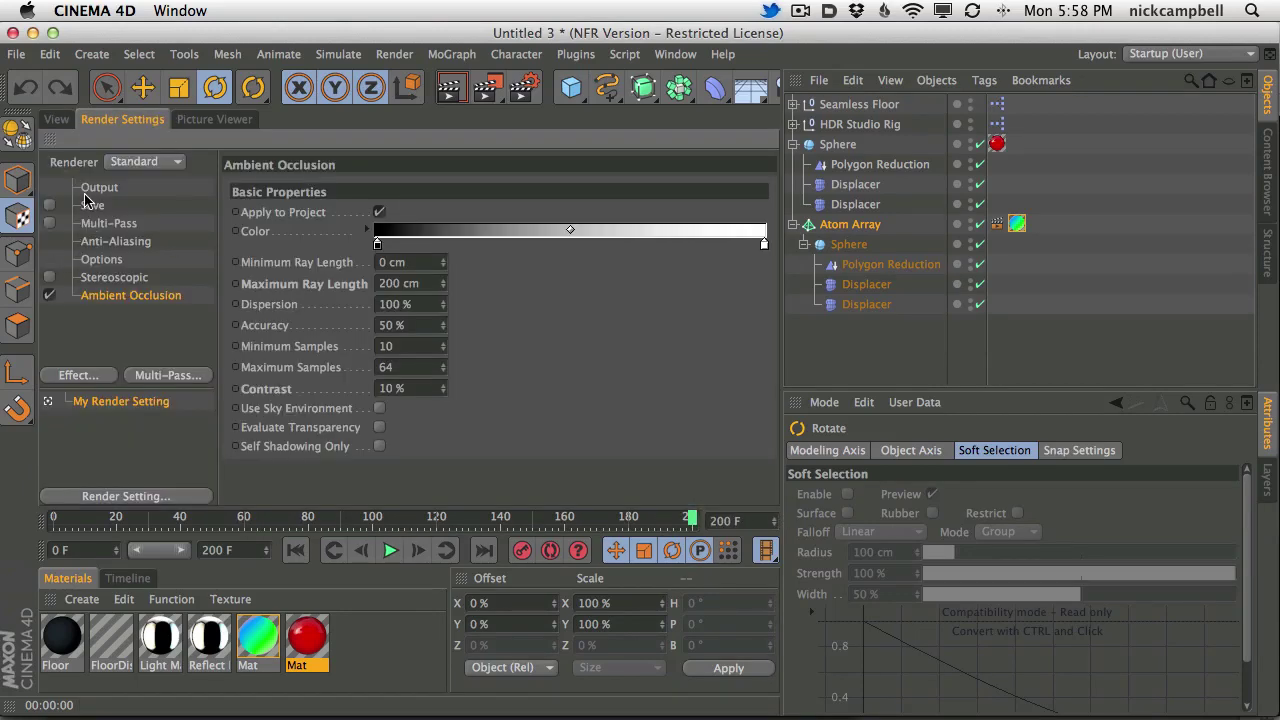
pyautogui.click(95, 188)
pyautogui.doubleClick(382, 207)
pyautogui.write('1280')
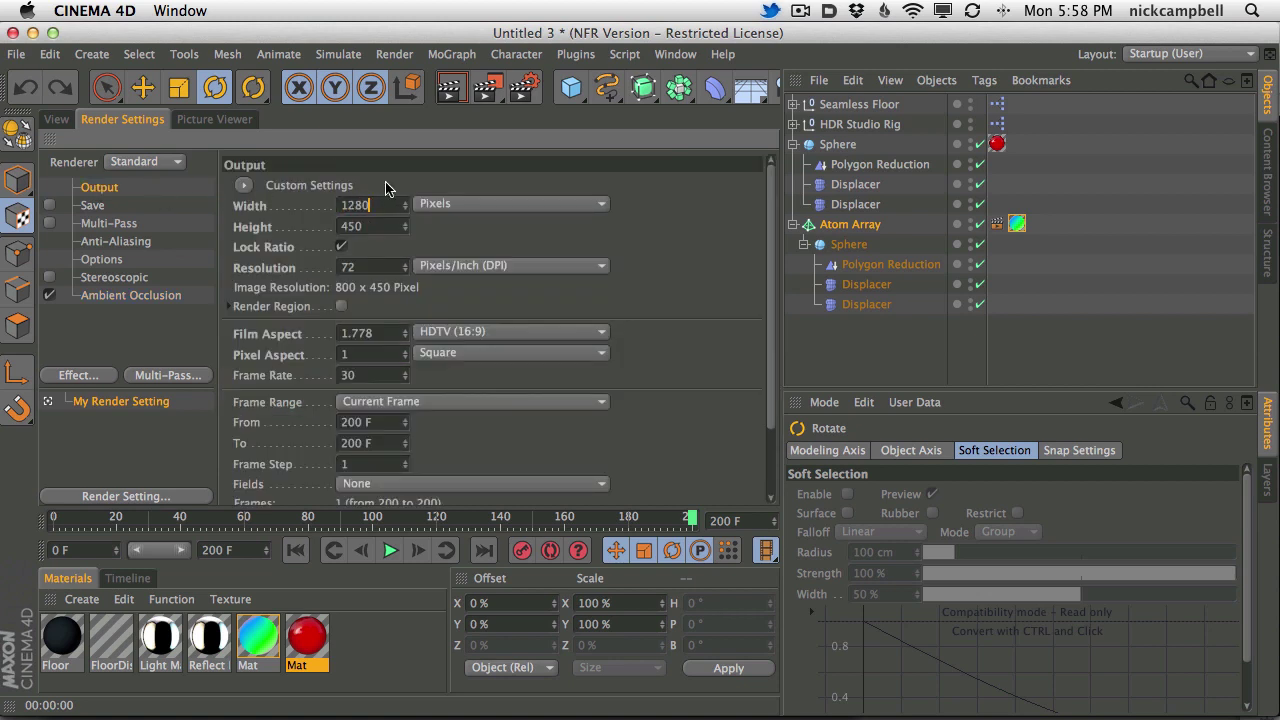
pyautogui.press('Return')
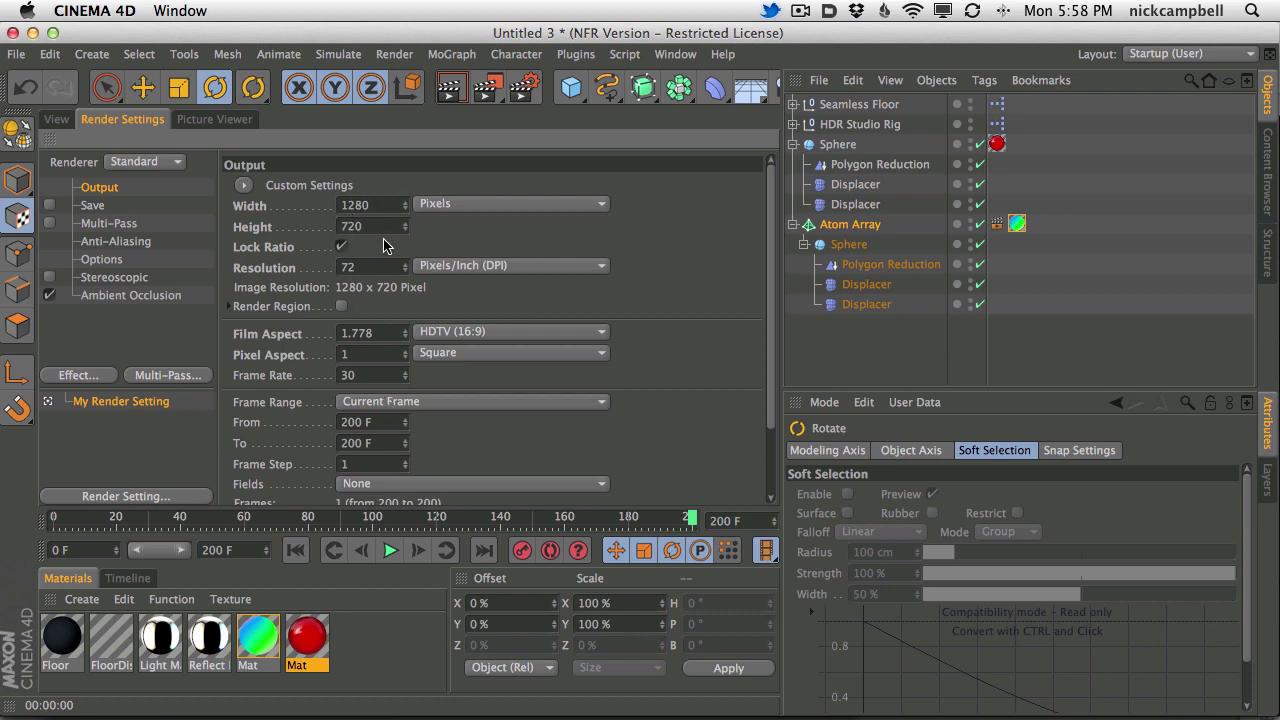
pyautogui.scroll(-2, 770, 241)
pyautogui.scroll(2, 770, 241)
pyautogui.scroll(-2, 775, 320)
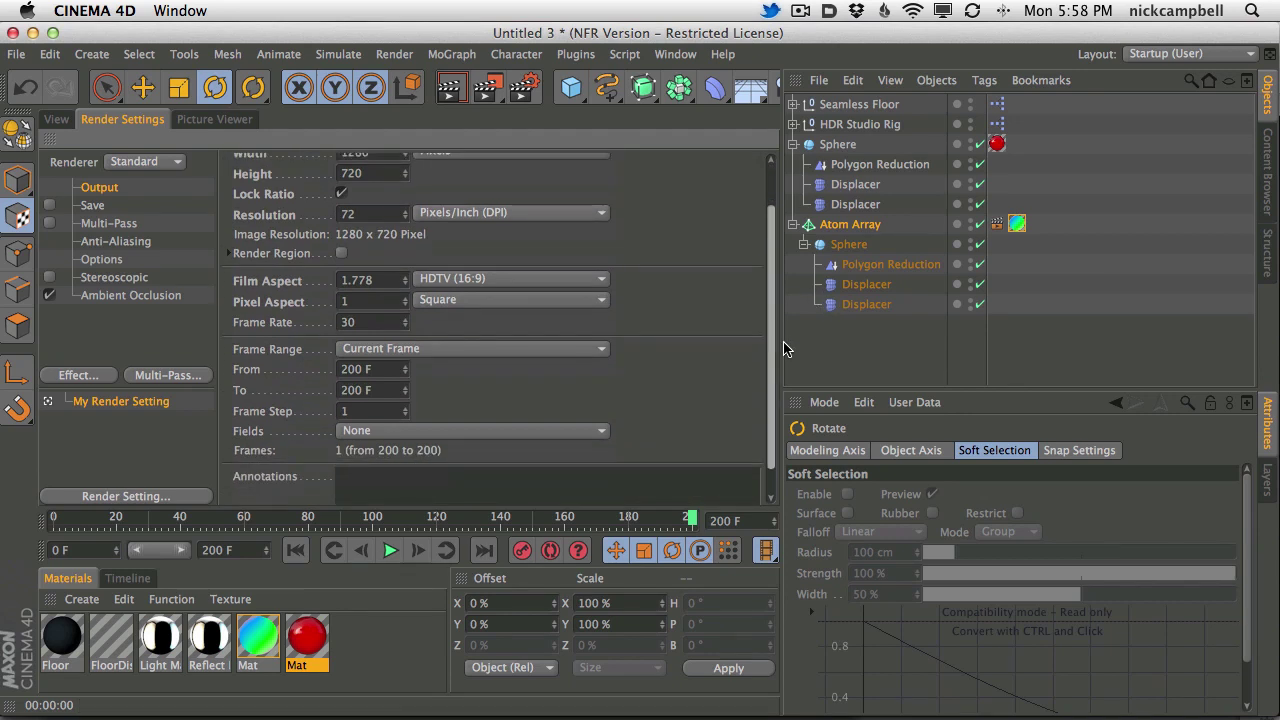
pyautogui.click(422, 349)
pyautogui.click(425, 409)
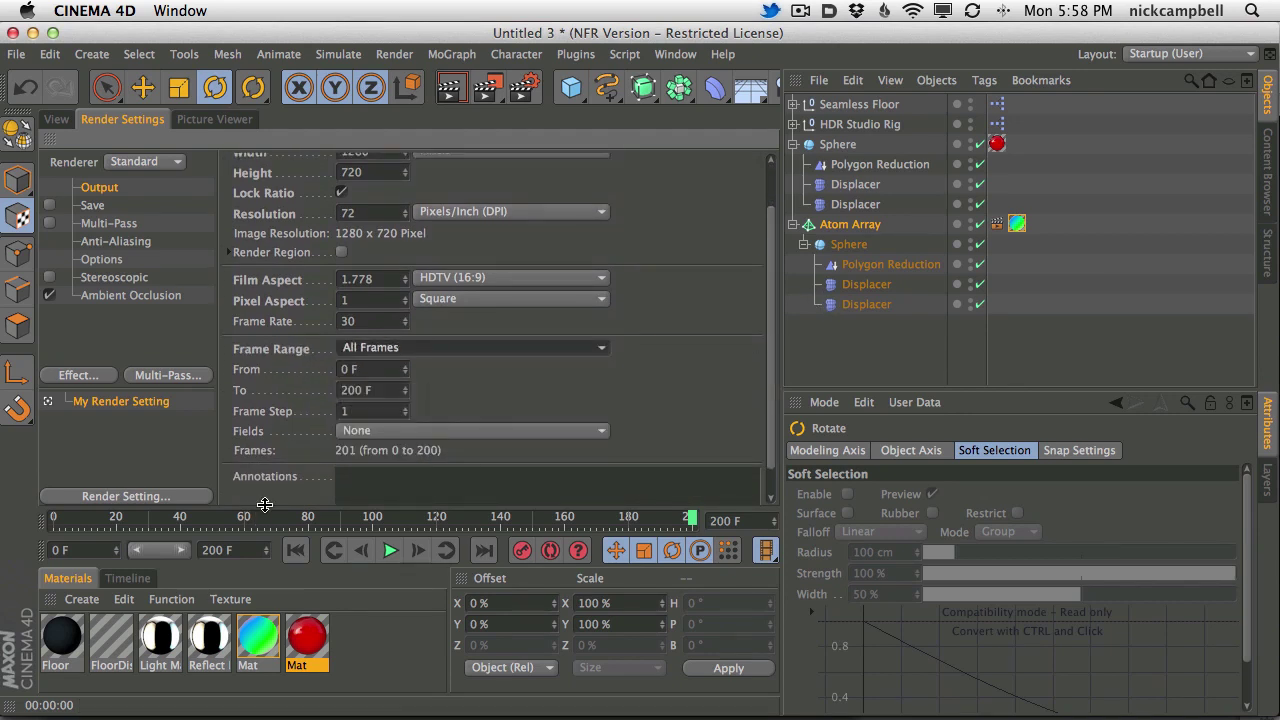
pyautogui.scroll(2, 765, 335)
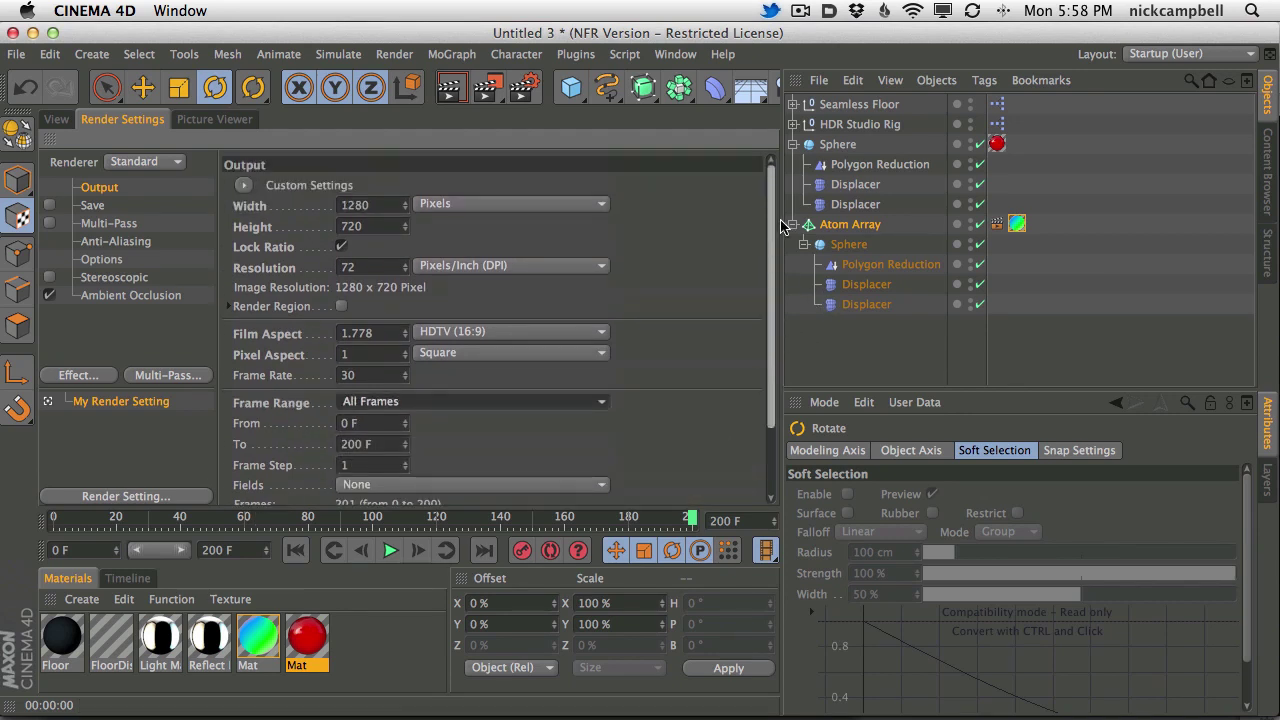
# - Set Anti-Aliasing to Best with a 2x2 maximum level, then preview-render the frame
pyautogui.click(116, 242)
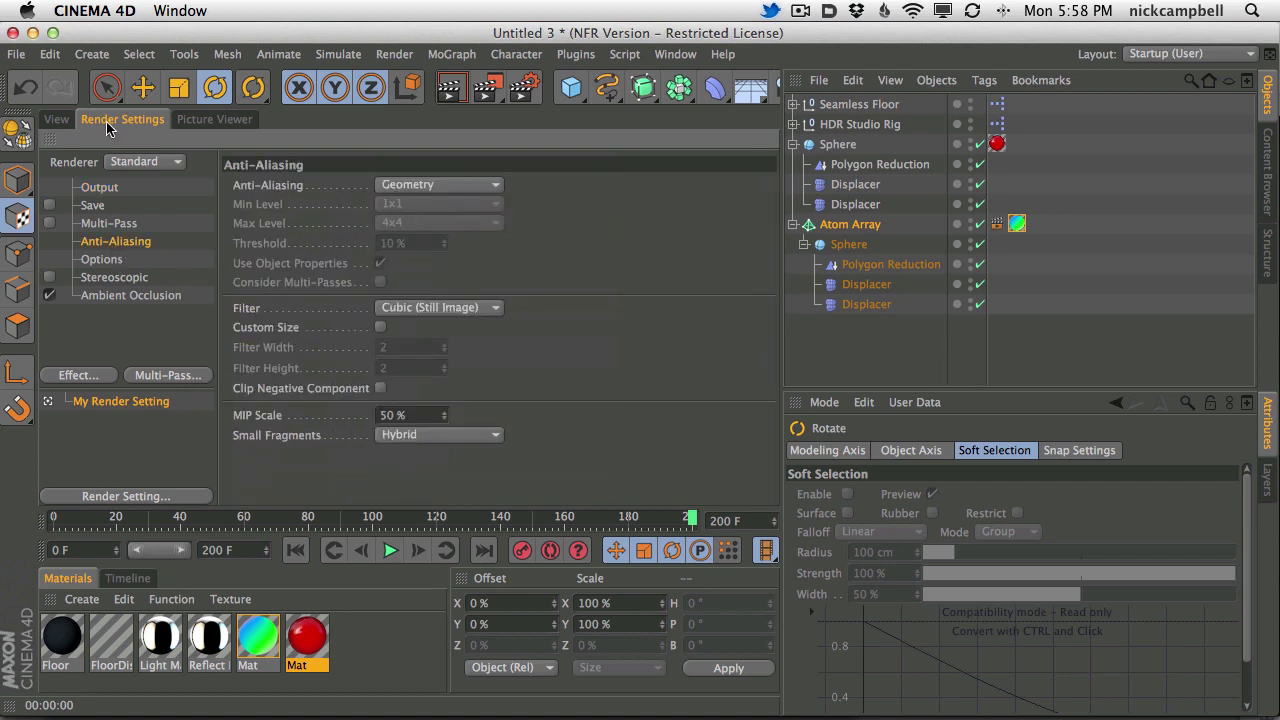
pyautogui.click(414, 186)
pyautogui.click(405, 247)
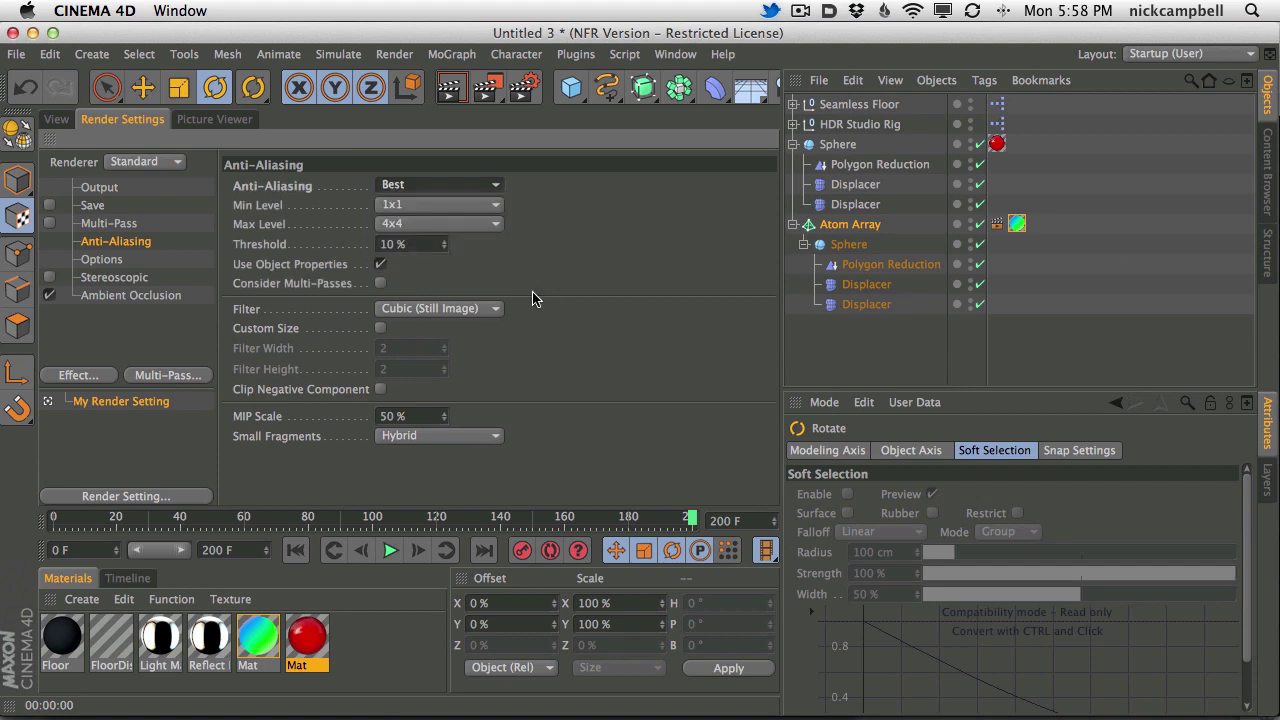
pyautogui.click(409, 218)
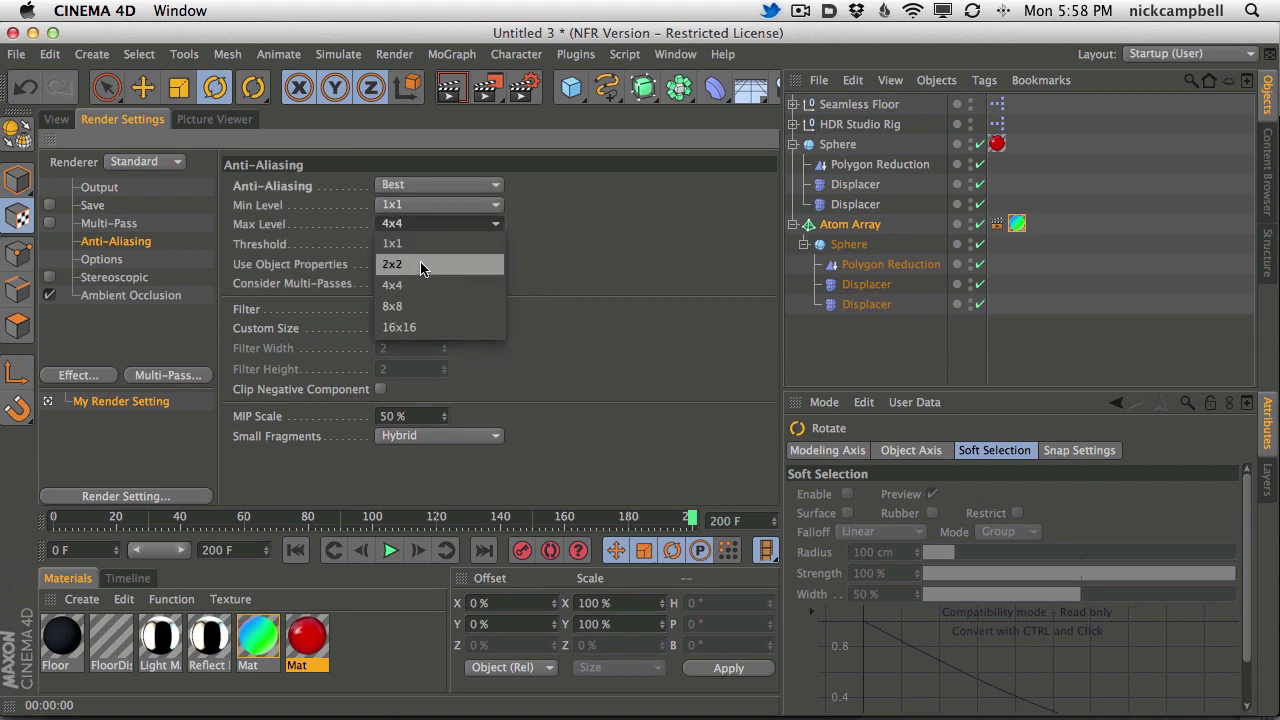
pyautogui.click(420, 262)
pyautogui.click(420, 226)
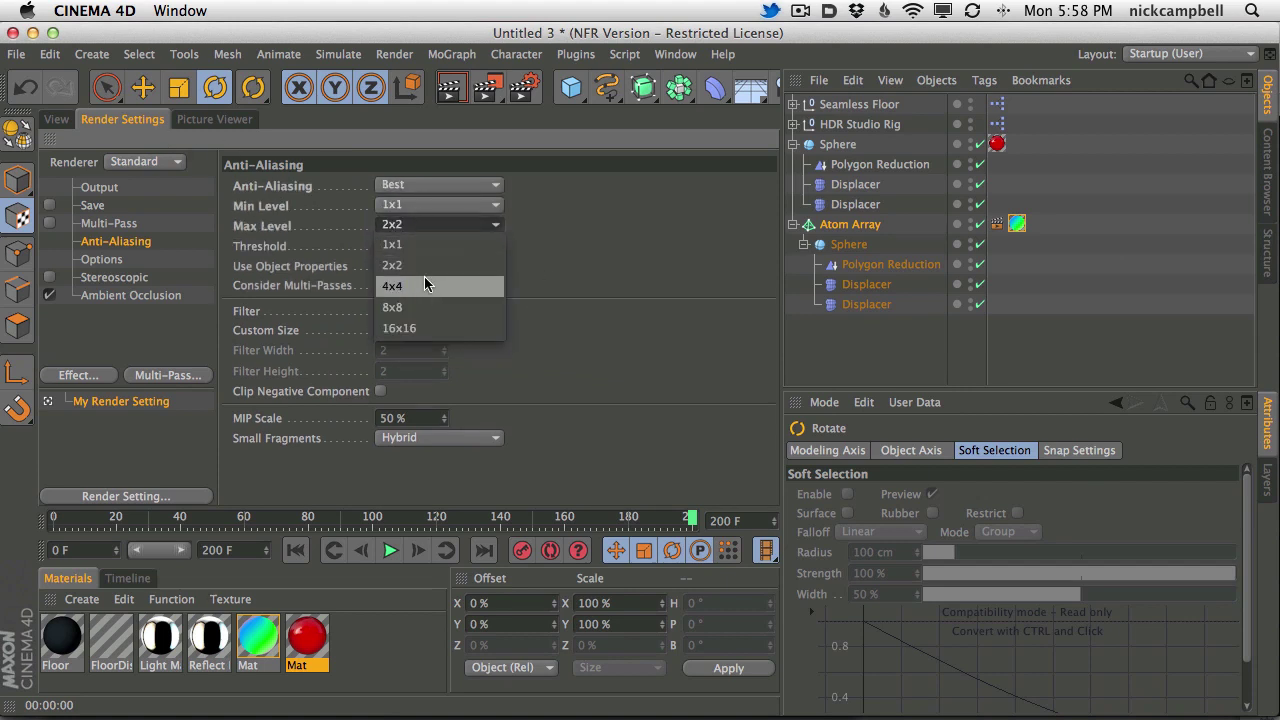
pyautogui.click(60, 119)
pyautogui.click(60, 119)
pyautogui.hotkey('ctrl', 'r')
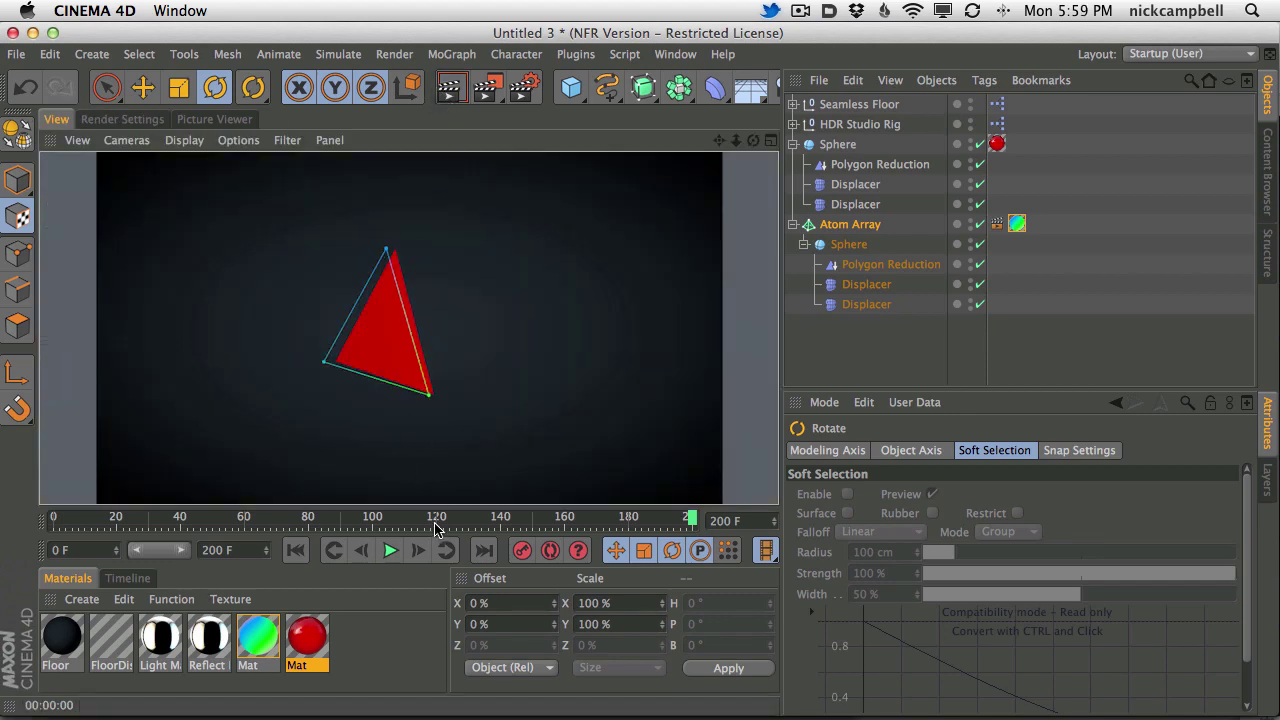
# - Confirm Anti-Aliasing levels of 1x1 minimum and 2x2 maximum in Render Settings
pyautogui.moveTo(440, 518)
pyautogui.mouseDown()
pyautogui.moveTo(243, 518)
pyautogui.moveTo(207, 486)
pyautogui.mouseUp()
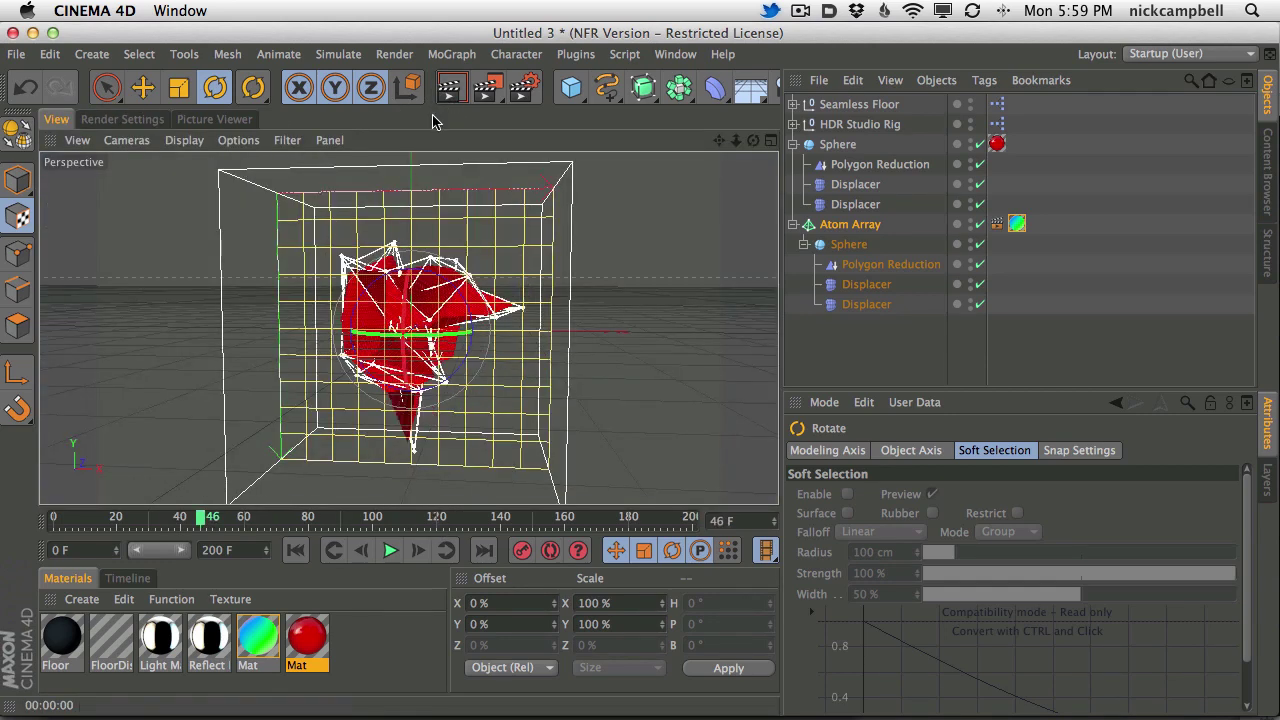
pyautogui.click(449, 87)
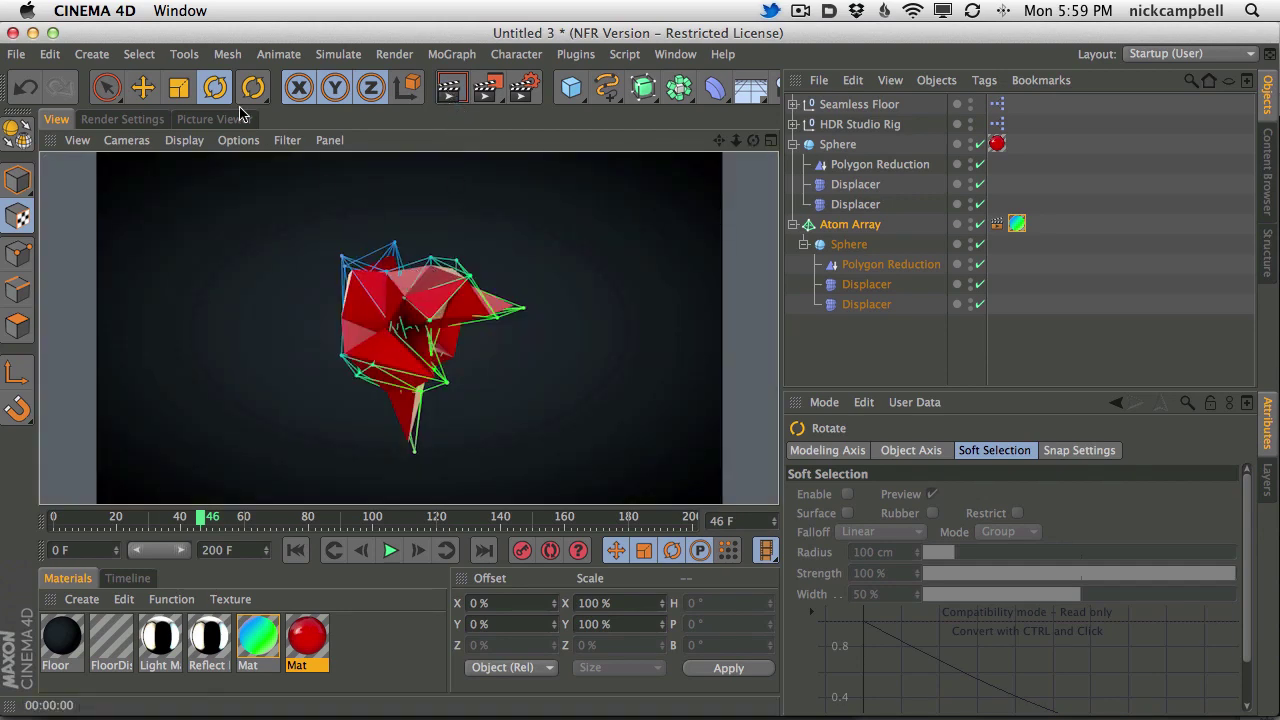
pyautogui.click(122, 119)
pyautogui.click(408, 205)
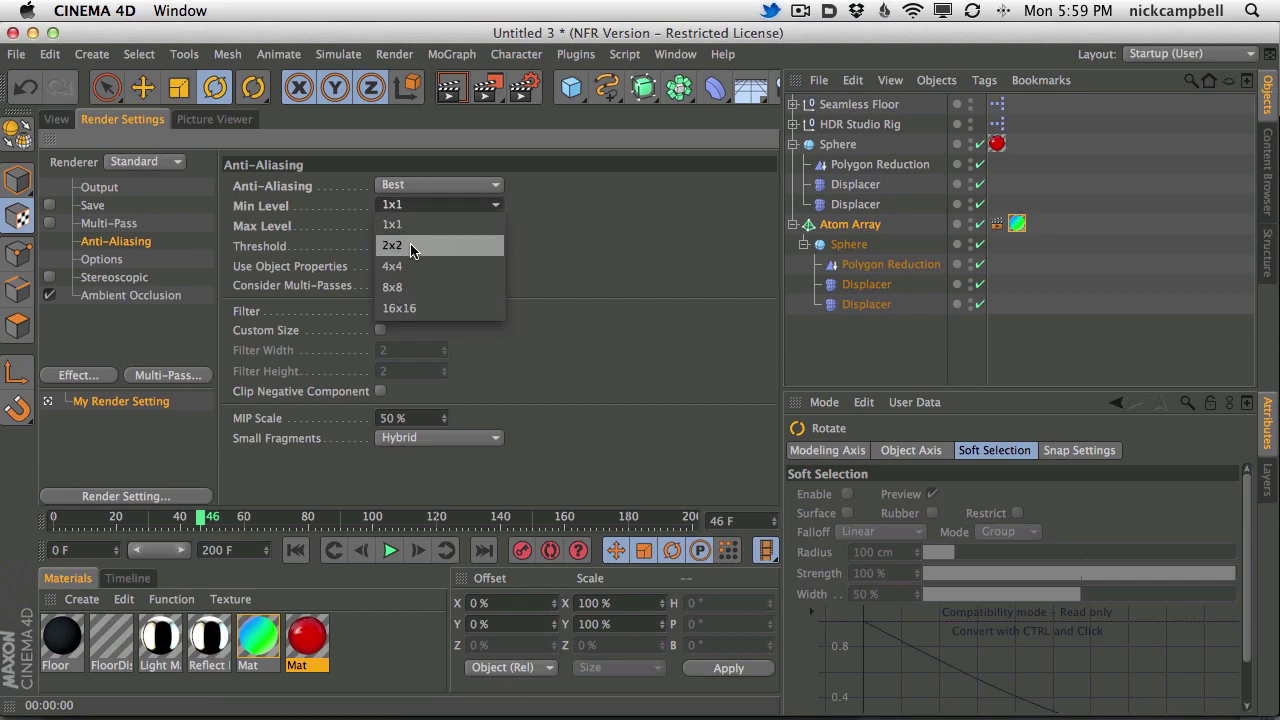
pyautogui.click(326, 246)
pyautogui.click(440, 225)
pyautogui.click(324, 207)
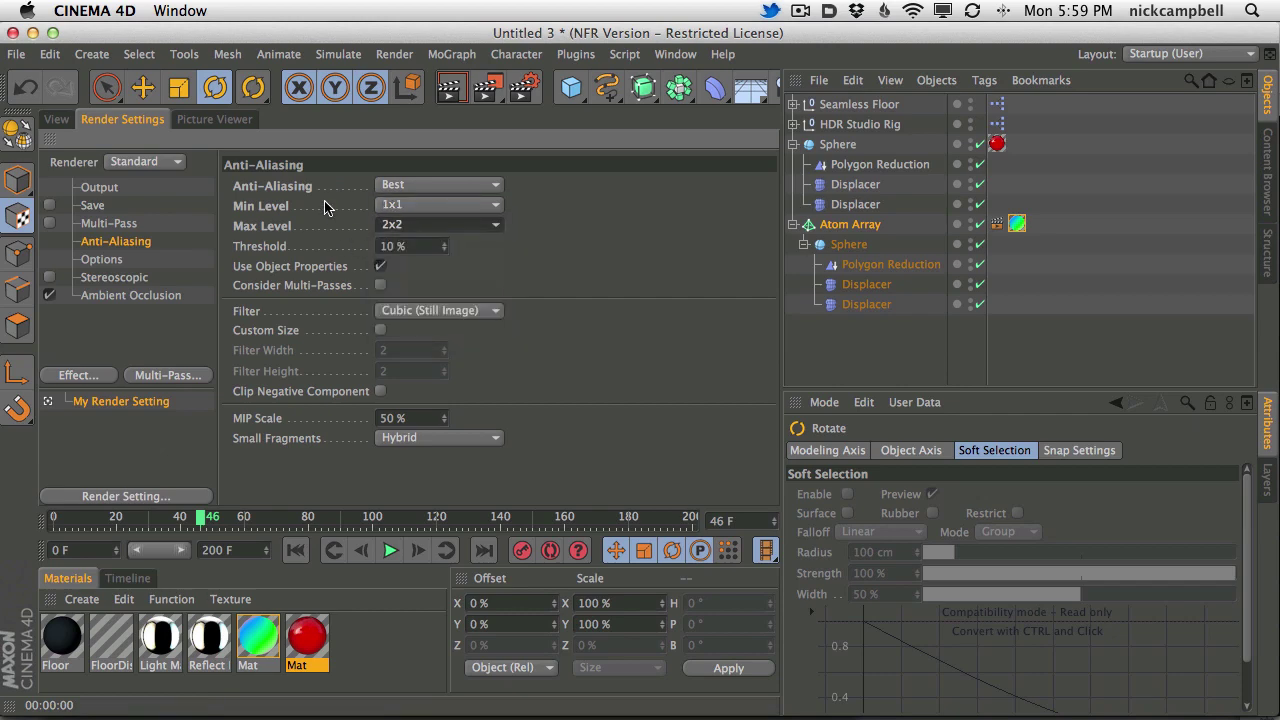
pyautogui.click(57, 119)
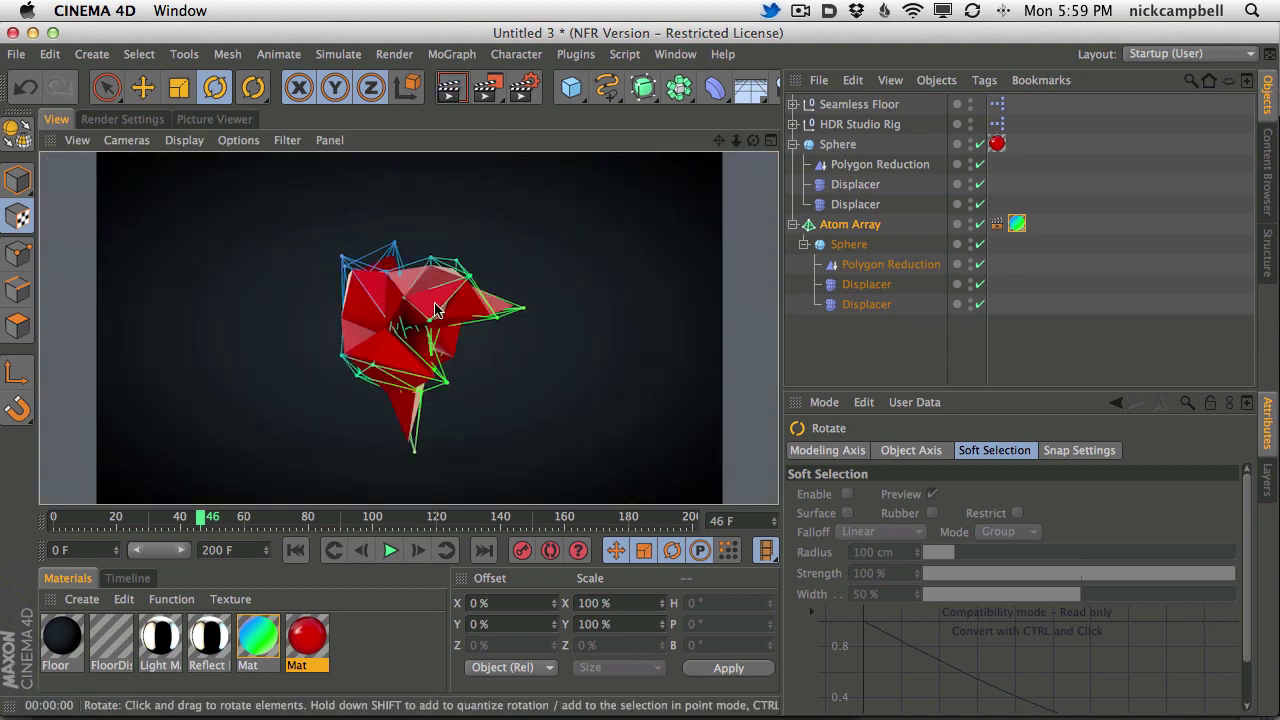
# - Scrub through the animation, test-rendering frames to watch the shape deform
pyautogui.moveTo(205, 517); pyautogui.dragTo(55, 517)
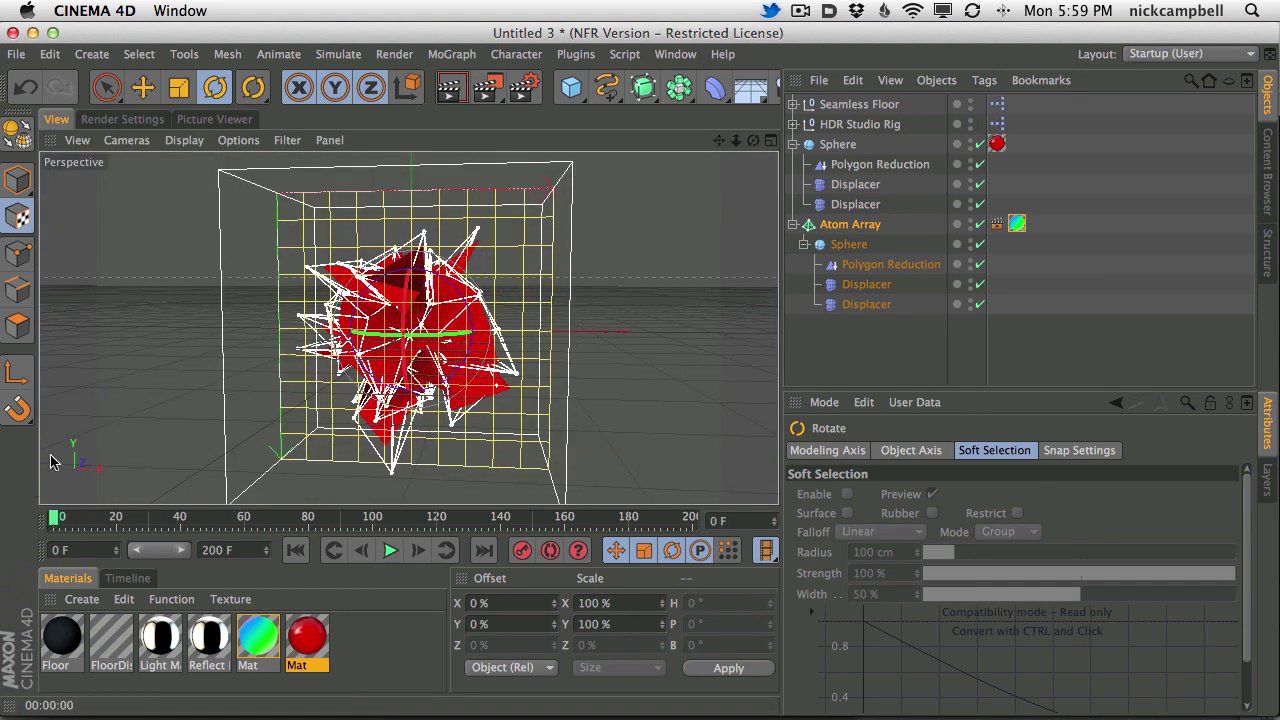
pyautogui.click(449, 90)
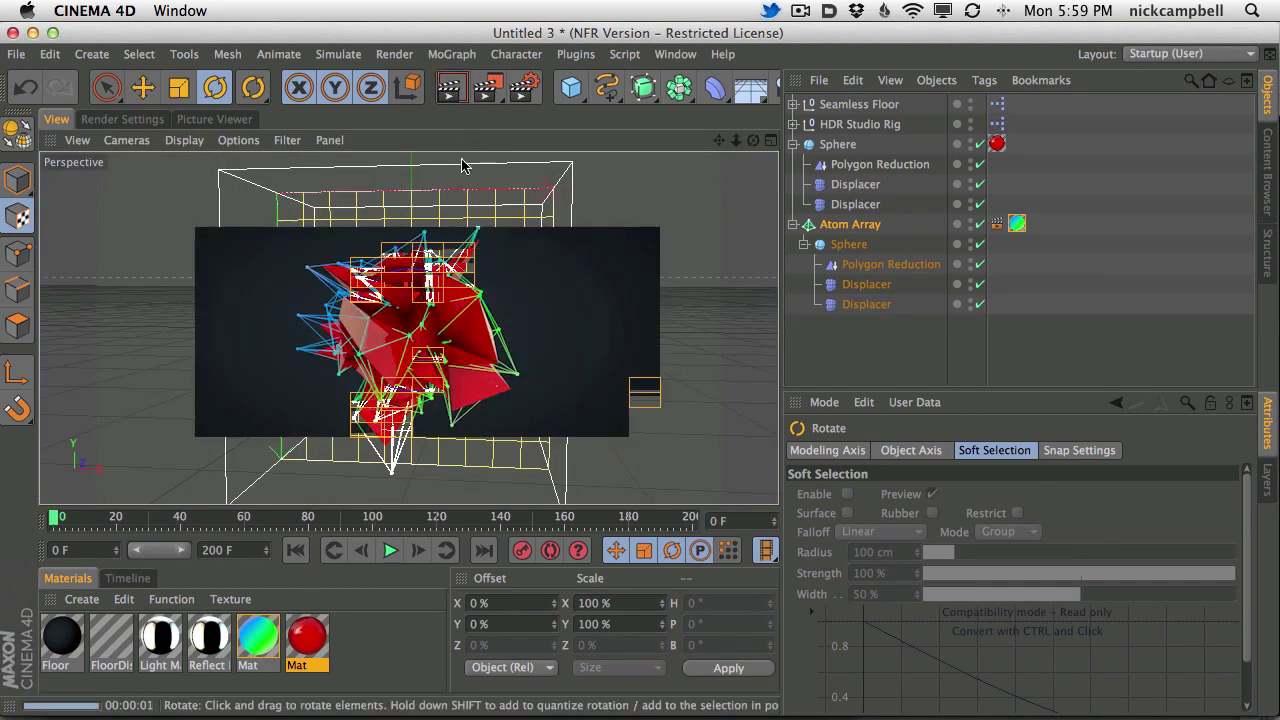
pyautogui.moveTo(443, 357); pyautogui.dragTo(420, 298)
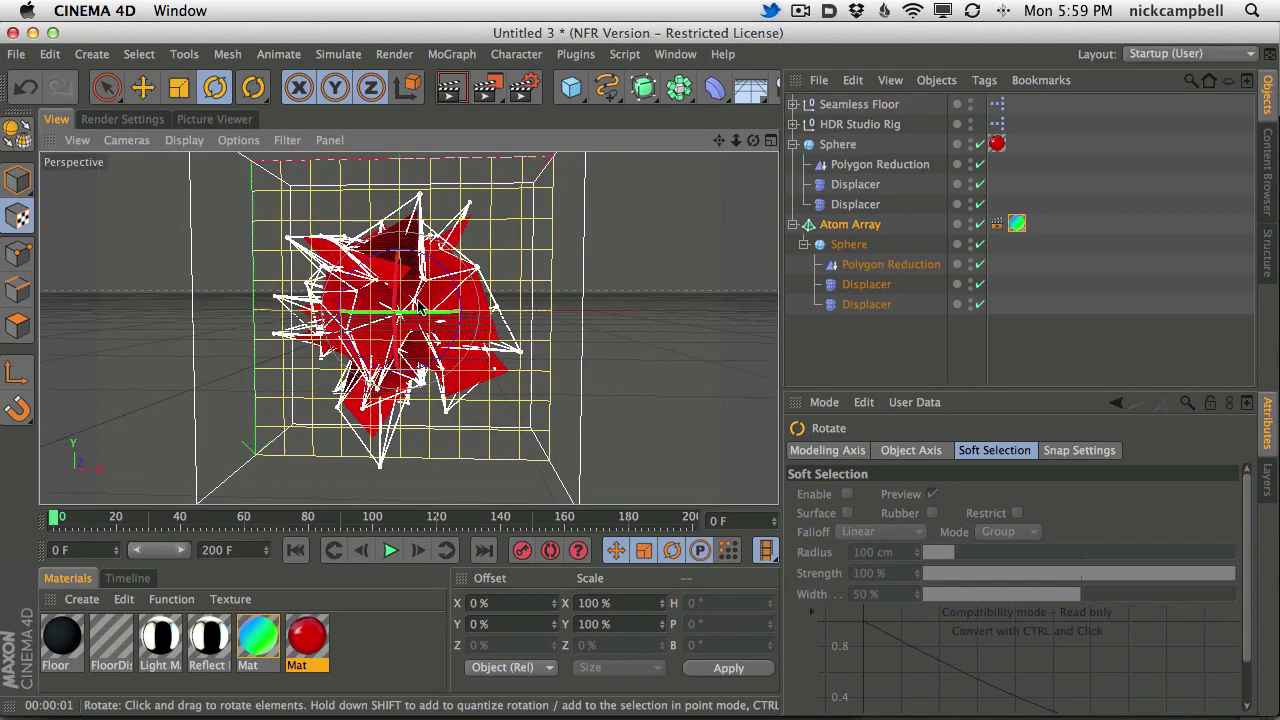
pyautogui.moveTo(174, 509); pyautogui.dragTo(58, 516)
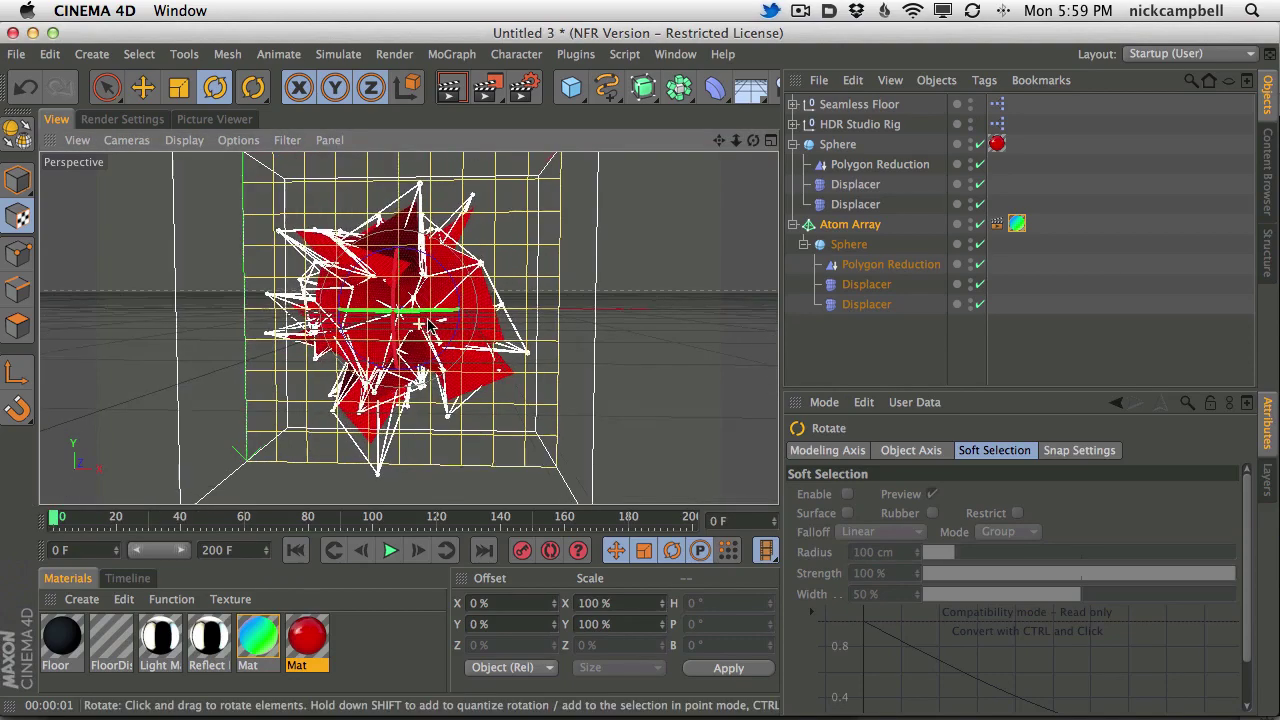
pyautogui.scroll(2, 300, 420)
pyautogui.moveTo(150, 516)
pyautogui.mouseDown()
pyautogui.moveTo(378, 527)
pyautogui.moveTo(55, 517)
pyautogui.mouseUp()
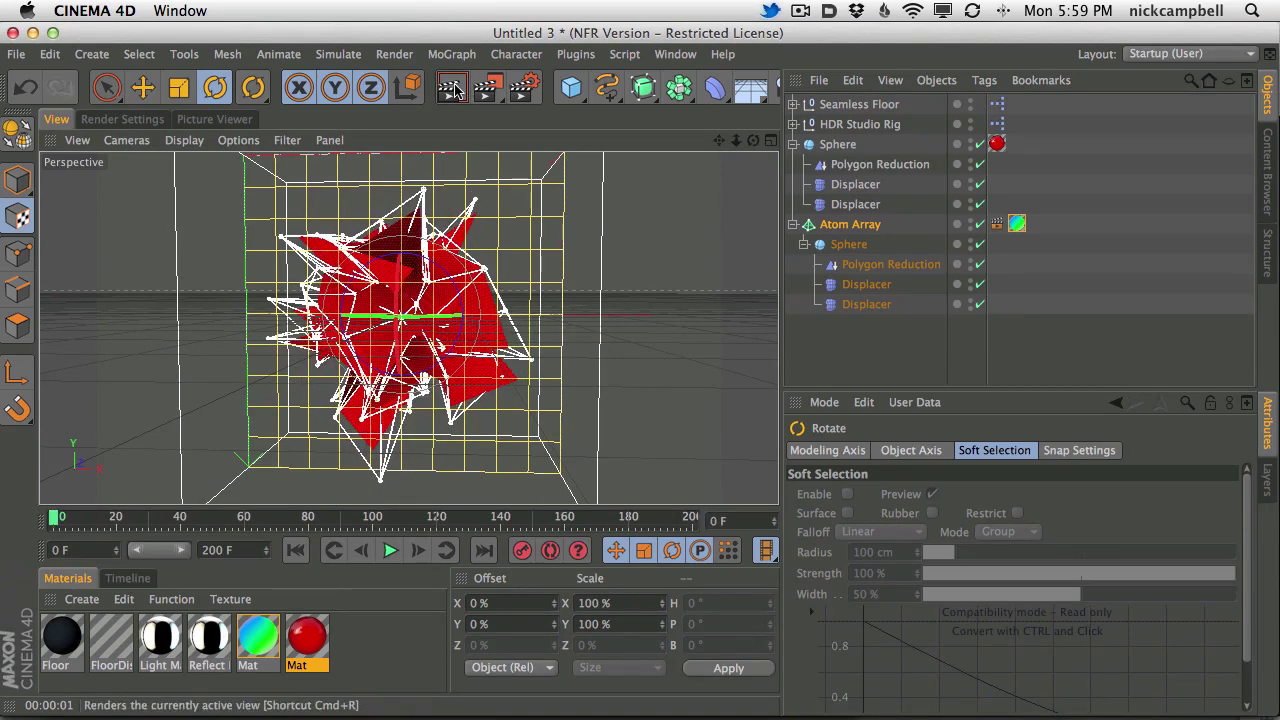
pyautogui.click(450, 87)
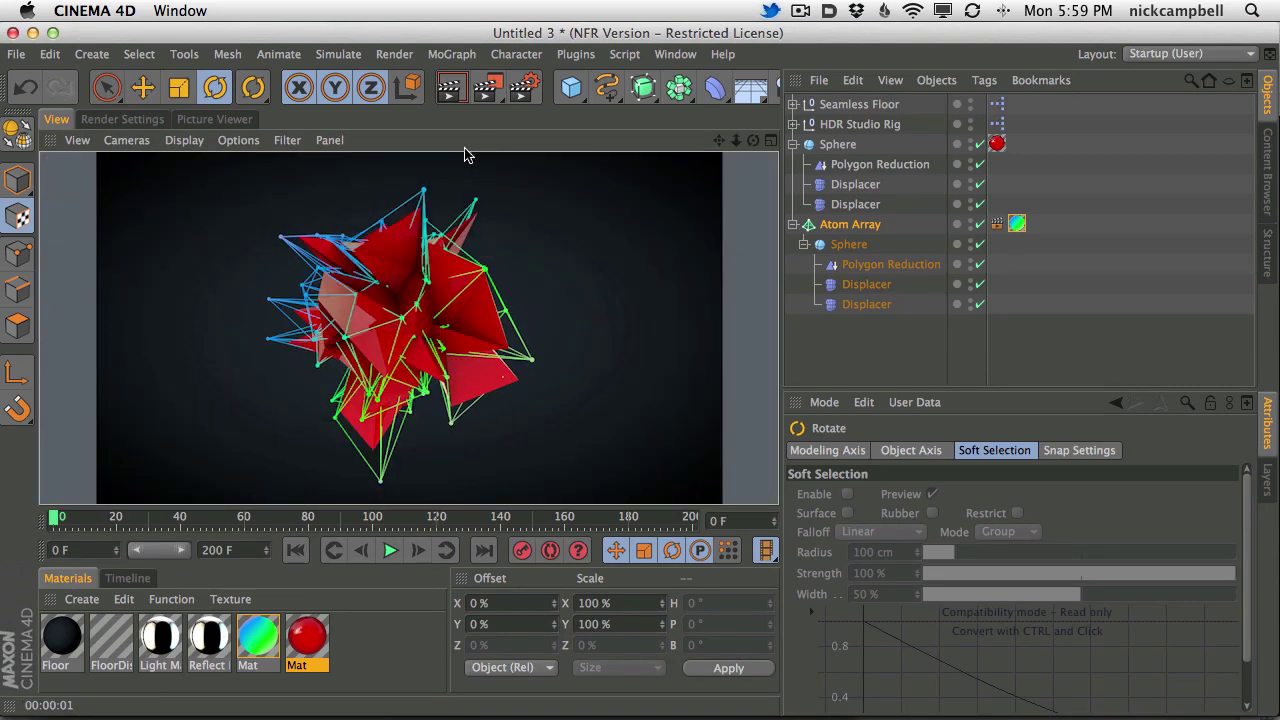
pyautogui.moveTo(114, 512)
pyautogui.mouseDown()
pyautogui.moveTo(157, 517)
pyautogui.moveTo(97, 517)
pyautogui.mouseUp()
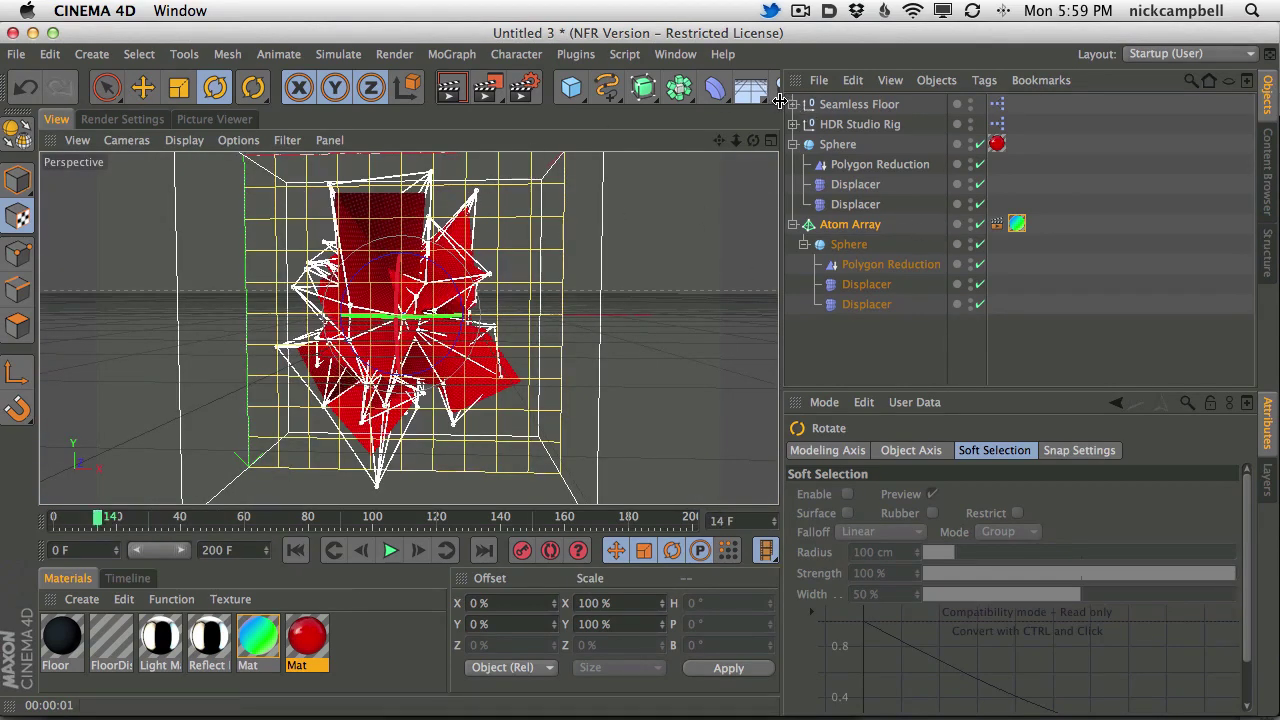
# - Render the viewport at frame 14, then switch over to After Effects
pyautogui.click(716, 89)
pyautogui.moveTo(118, 516)
pyautogui.mouseDown()
pyautogui.moveTo(222, 495)
pyautogui.moveTo(98, 505)
pyautogui.mouseUp()
pyautogui.click(450, 90)
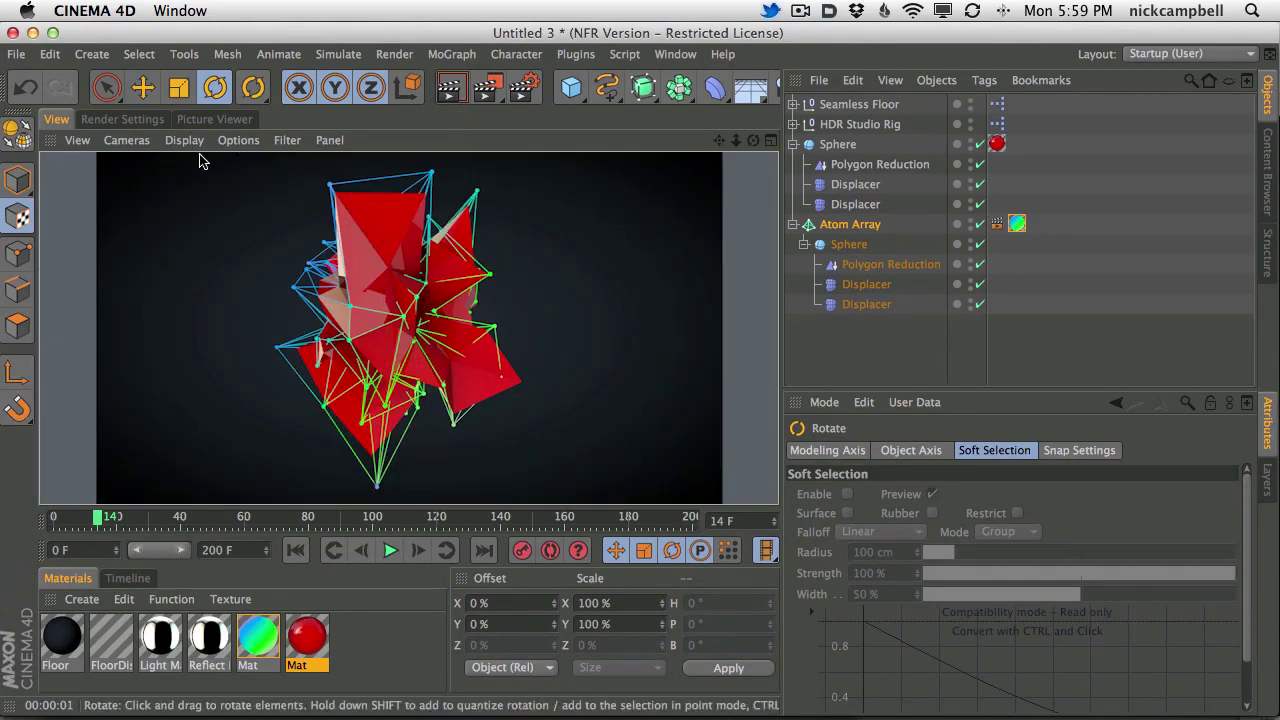
pyautogui.press('super+Tab')
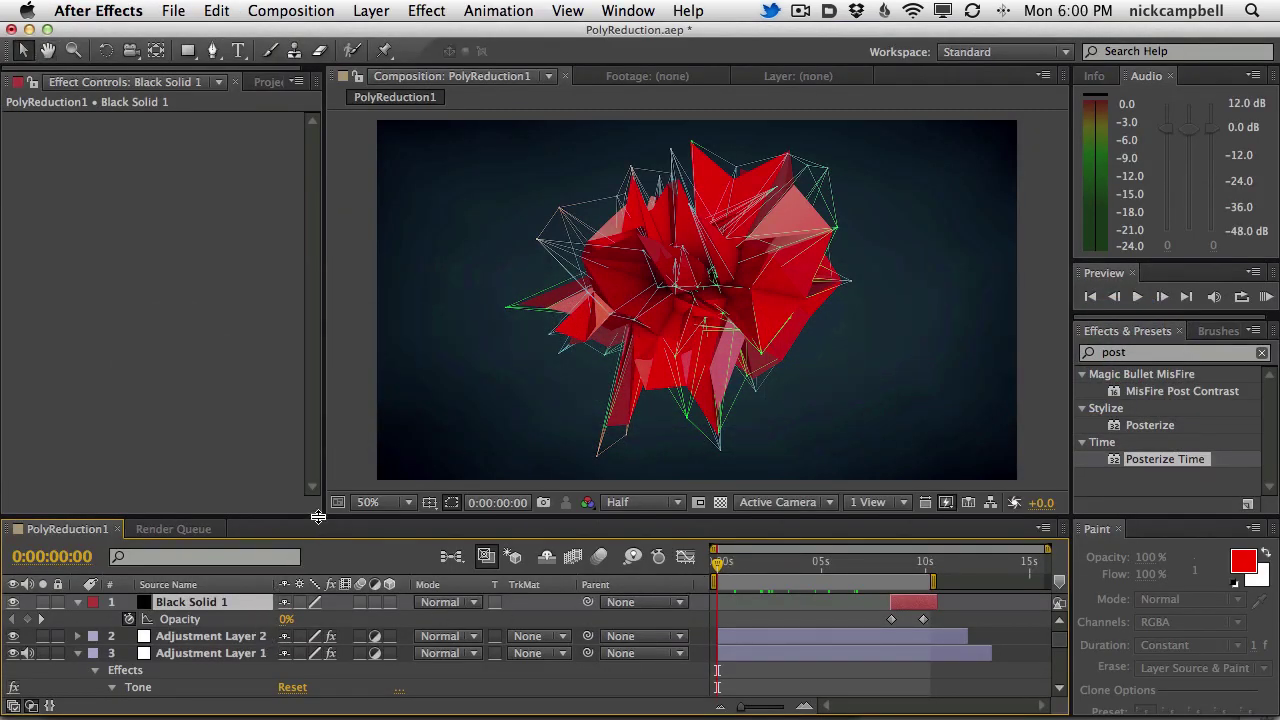
# - Enlarge the timeline panel and bring Black Solid 1's Tone effect Frequency and Level keyframes into view
pyautogui.moveTo(317, 516); pyautogui.dragTo(318, 490)
pyautogui.scroll(-5, 374, 640)
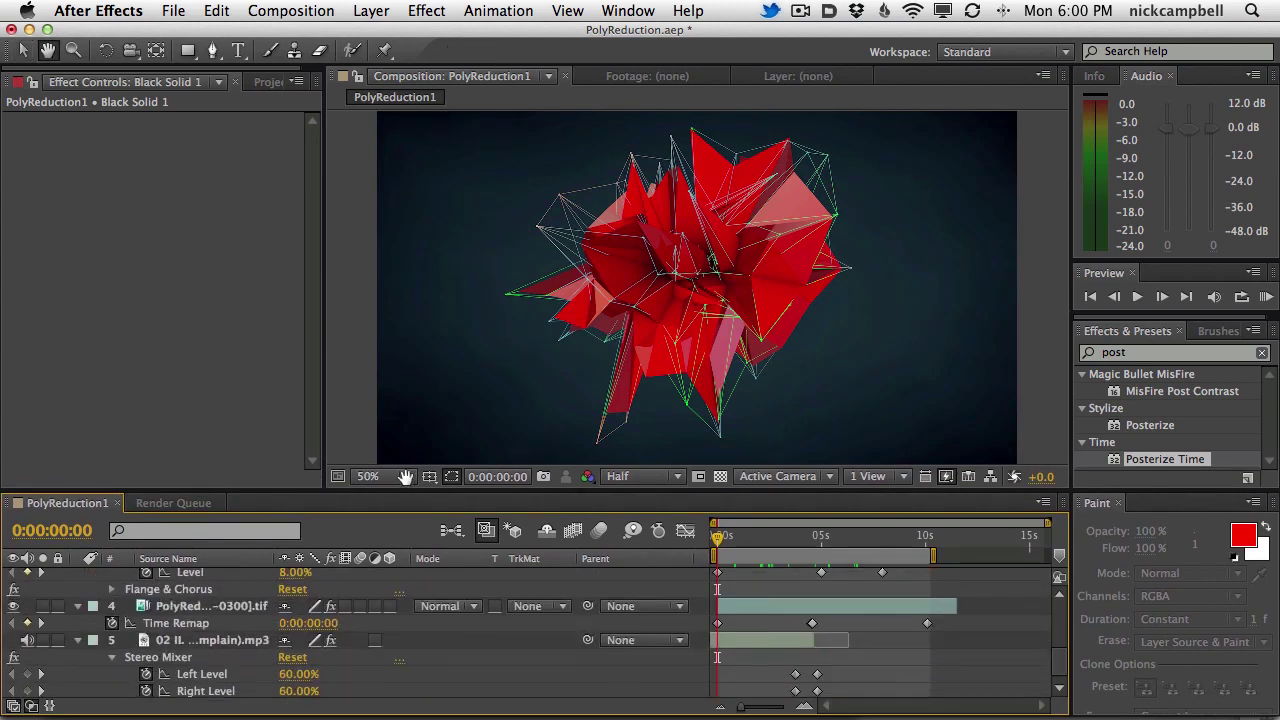
pyautogui.scroll(3, 385, 625)
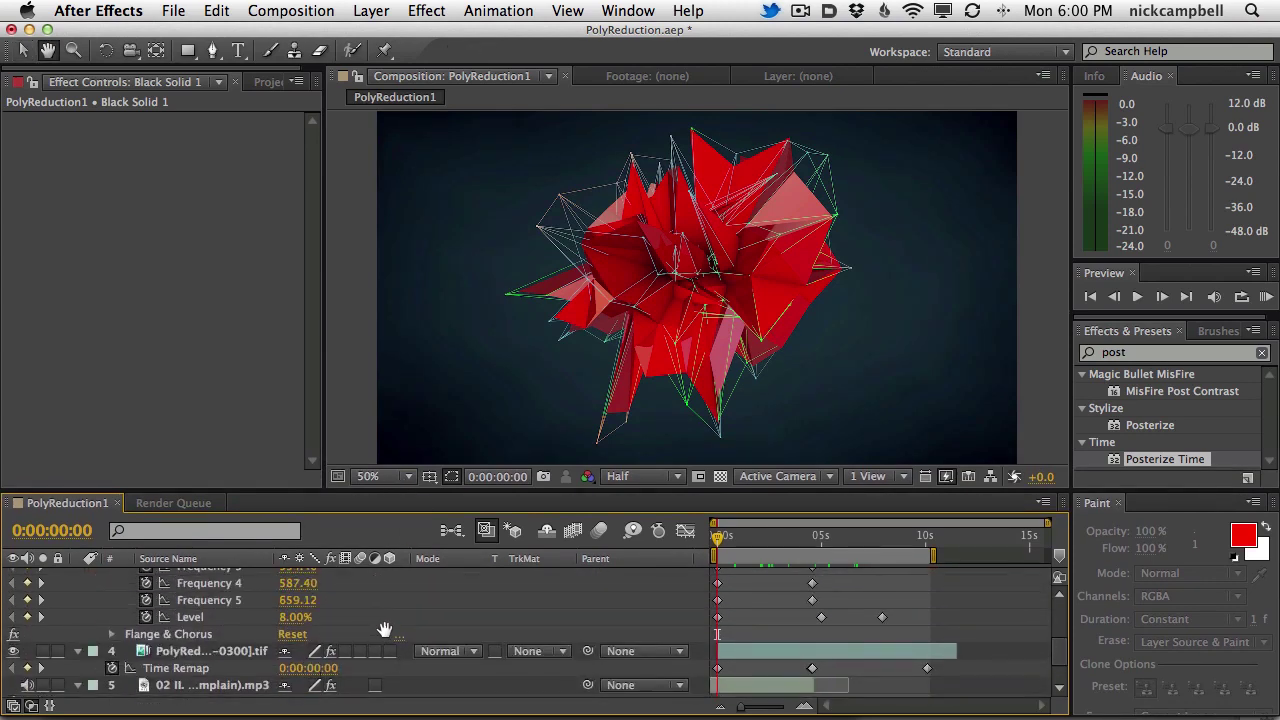
pyautogui.scroll(3, 374, 600)
pyautogui.scroll(3, 374, 630)
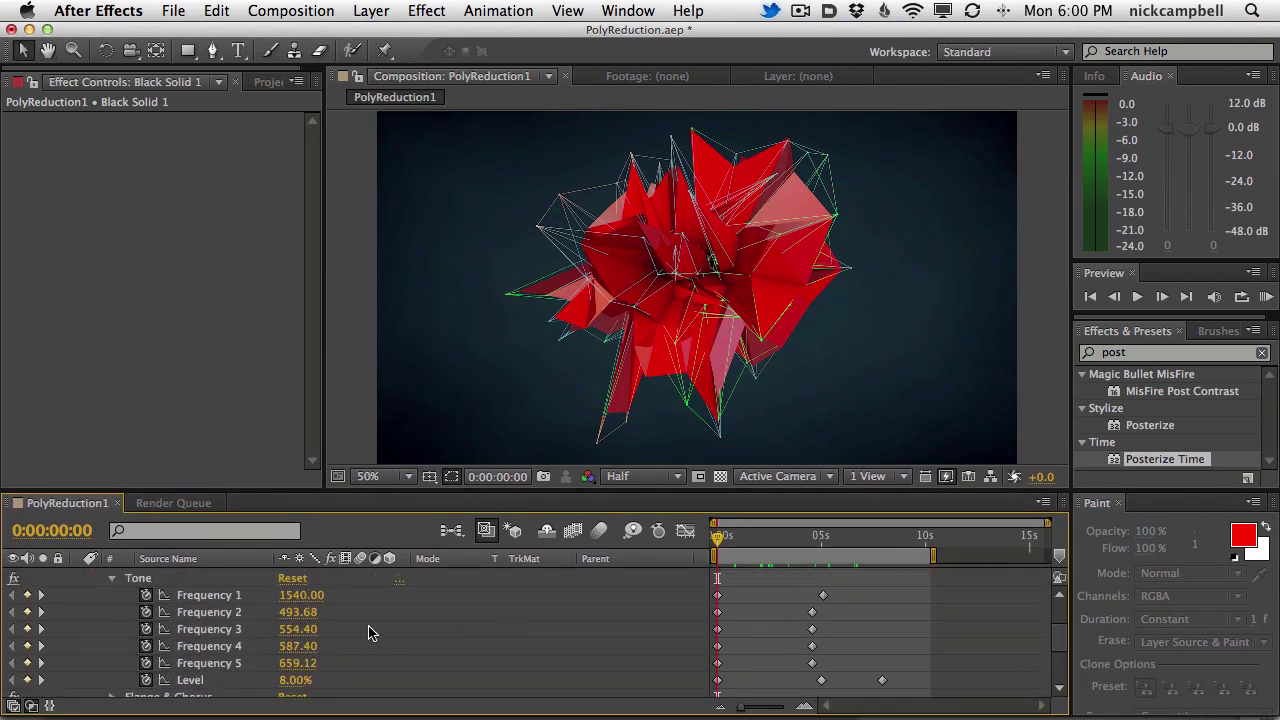
pyautogui.scroll(2, 388, 607)
pyautogui.scroll(-2, 390, 606)
pyautogui.scroll(1, 145, 640)
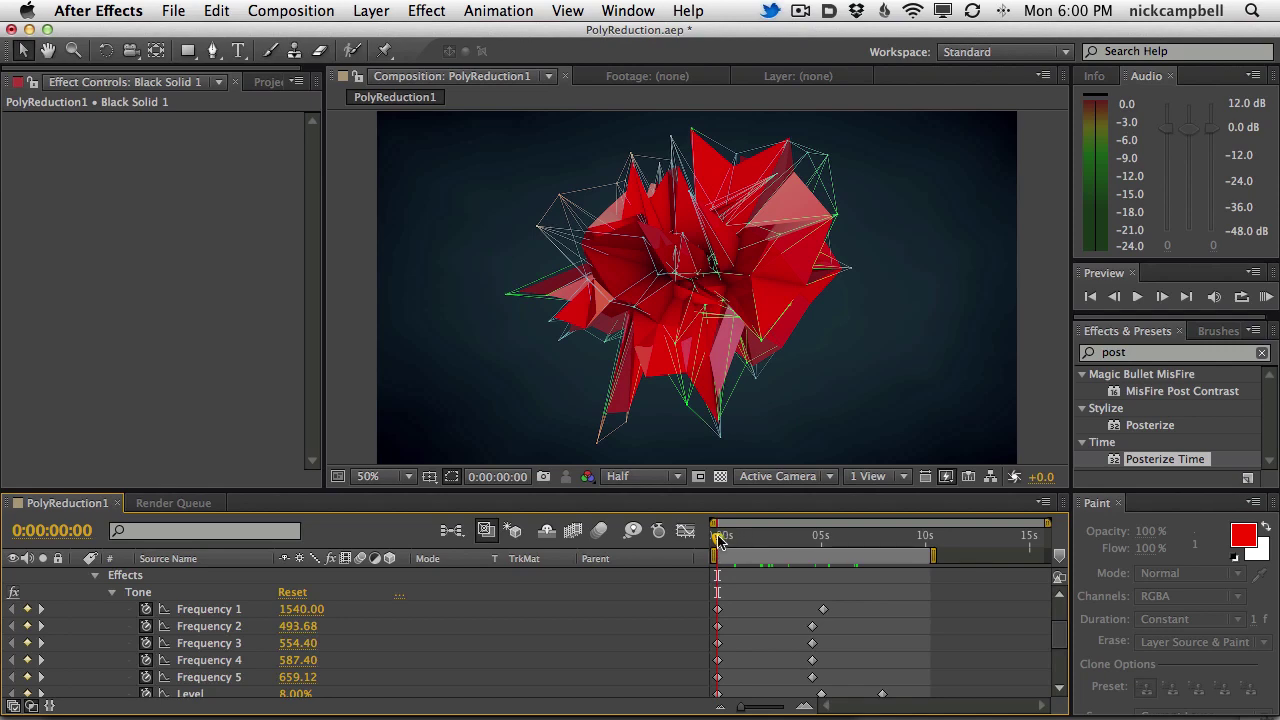
# - Scrub the PolyReduction1 comp from the first frames through 2 seconds to 0:00:05:00
pyautogui.moveTo(719, 540)
pyautogui.mouseDown()
pyautogui.moveTo(748, 540)
pyautogui.moveTo(716, 540)
pyautogui.mouseUp()
pyautogui.scroll(-2, 620, 640)
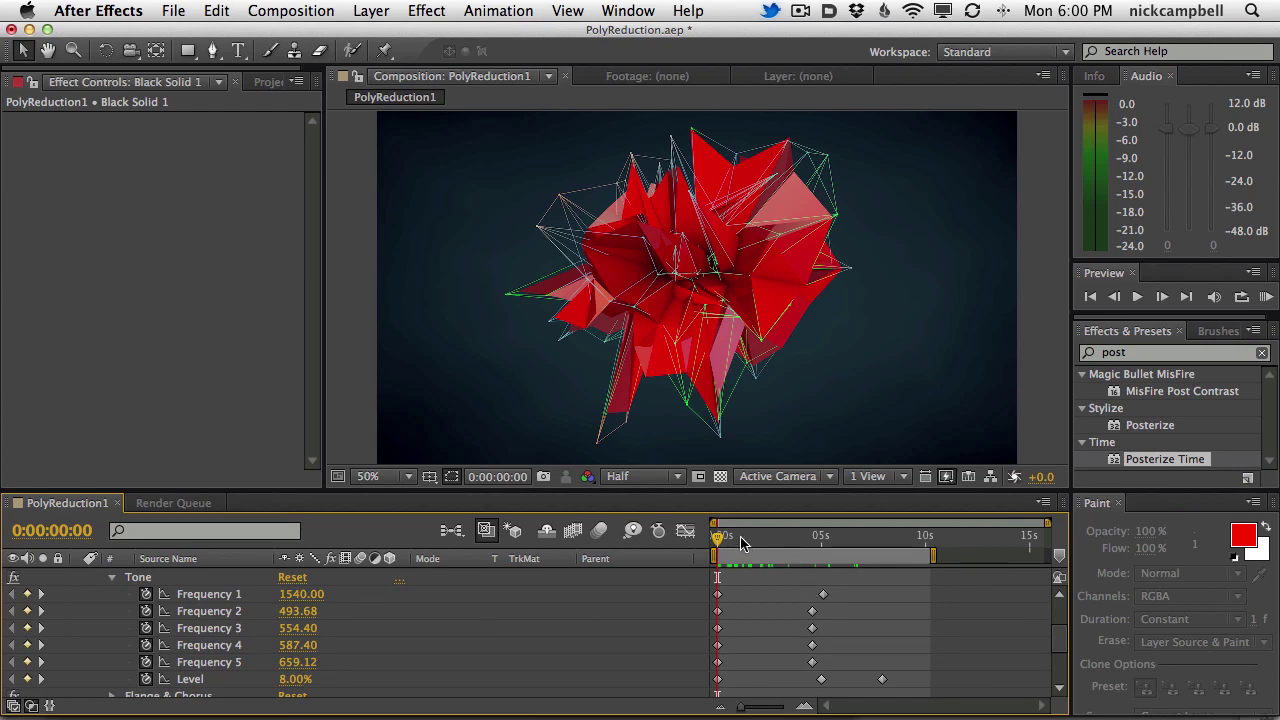
pyautogui.moveTo(741, 542)
pyautogui.mouseDown()
pyautogui.moveTo(792, 545)
pyautogui.moveTo(702, 535)
pyautogui.moveTo(841, 543)
pyautogui.moveTo(405, 569)
pyautogui.mouseUp()
pyautogui.moveTo(752, 527); pyautogui.dragTo(821, 538)
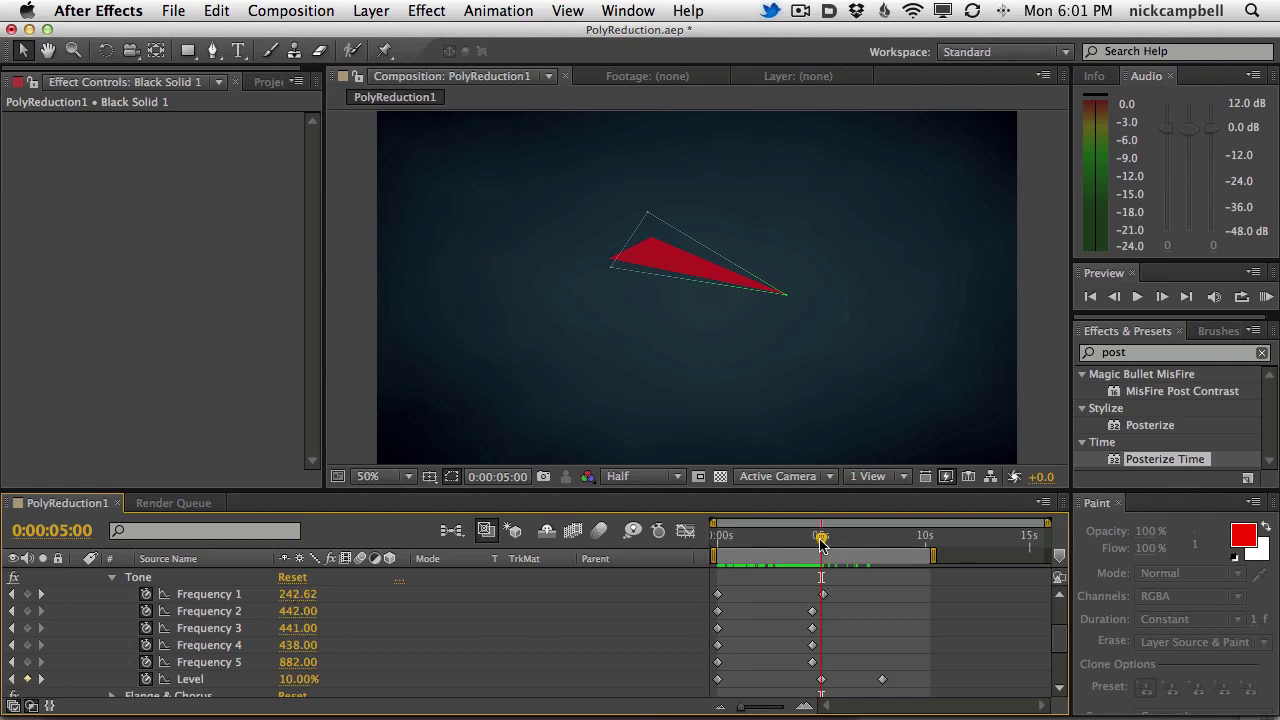
pyautogui.moveTo(820, 541); pyautogui.dragTo(830, 538)
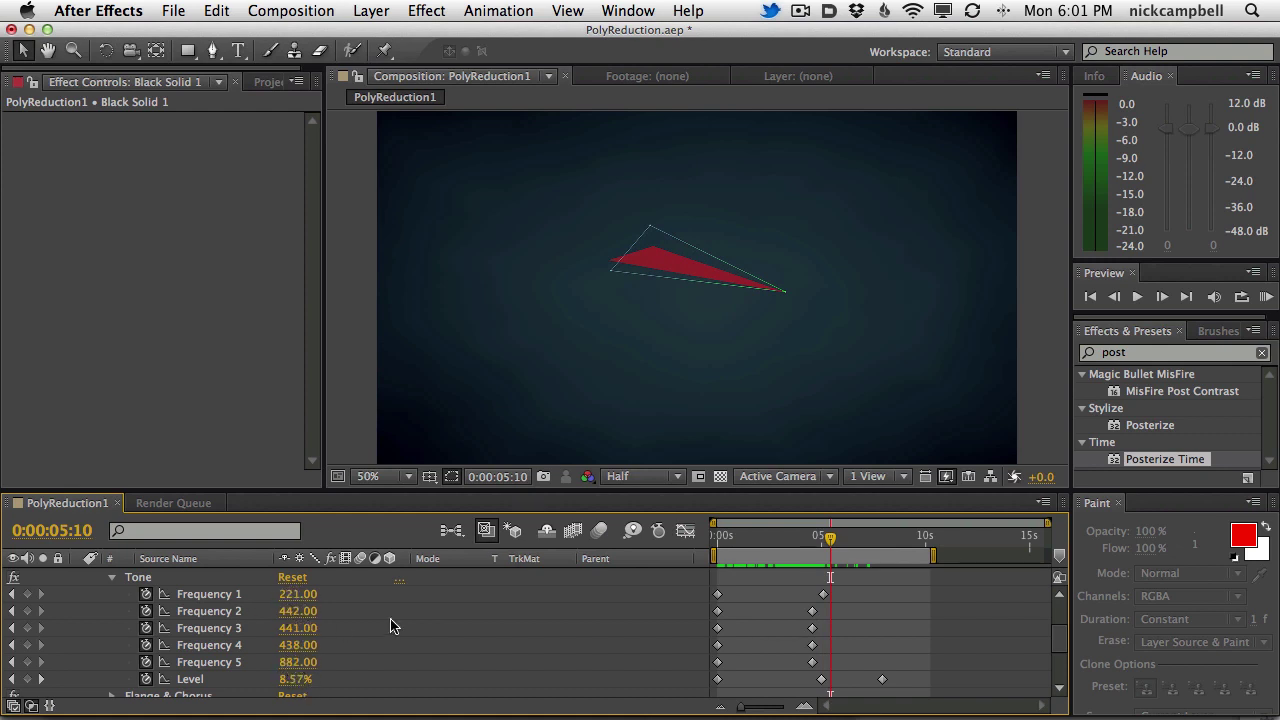
pyautogui.moveTo(743, 544); pyautogui.dragTo(712, 540)
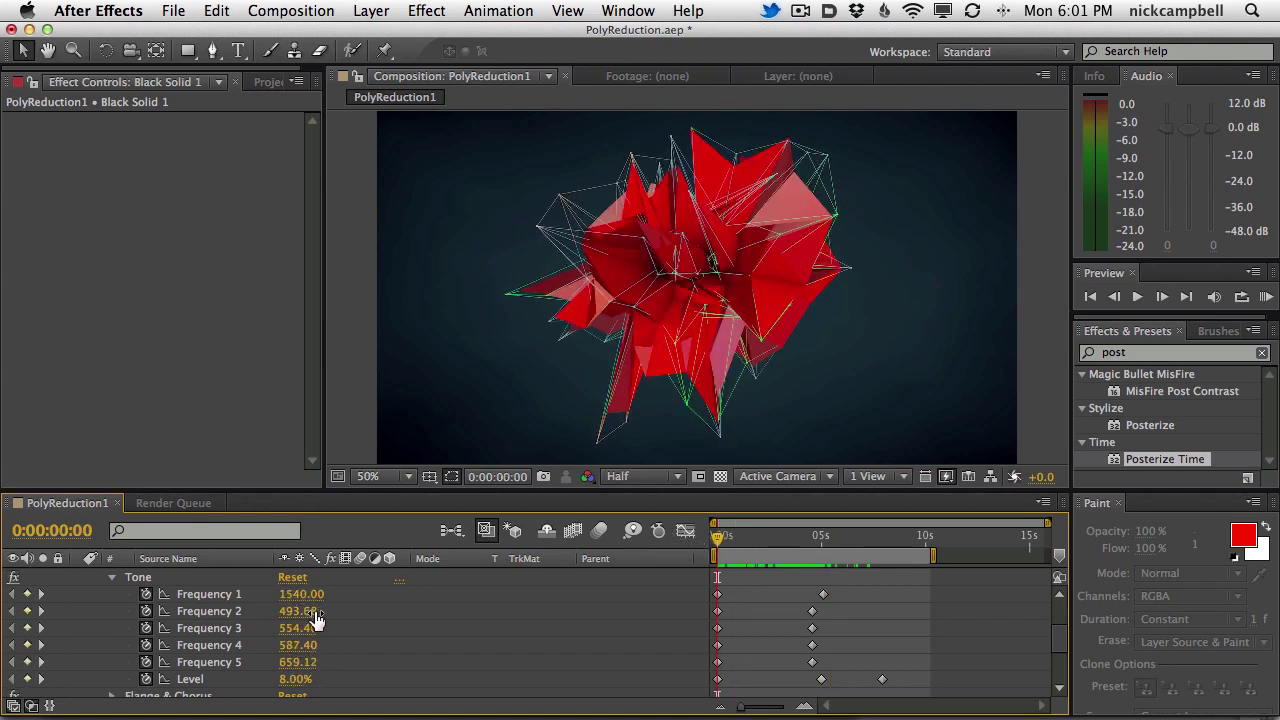
pyautogui.moveTo(789, 543); pyautogui.dragTo(822, 540)
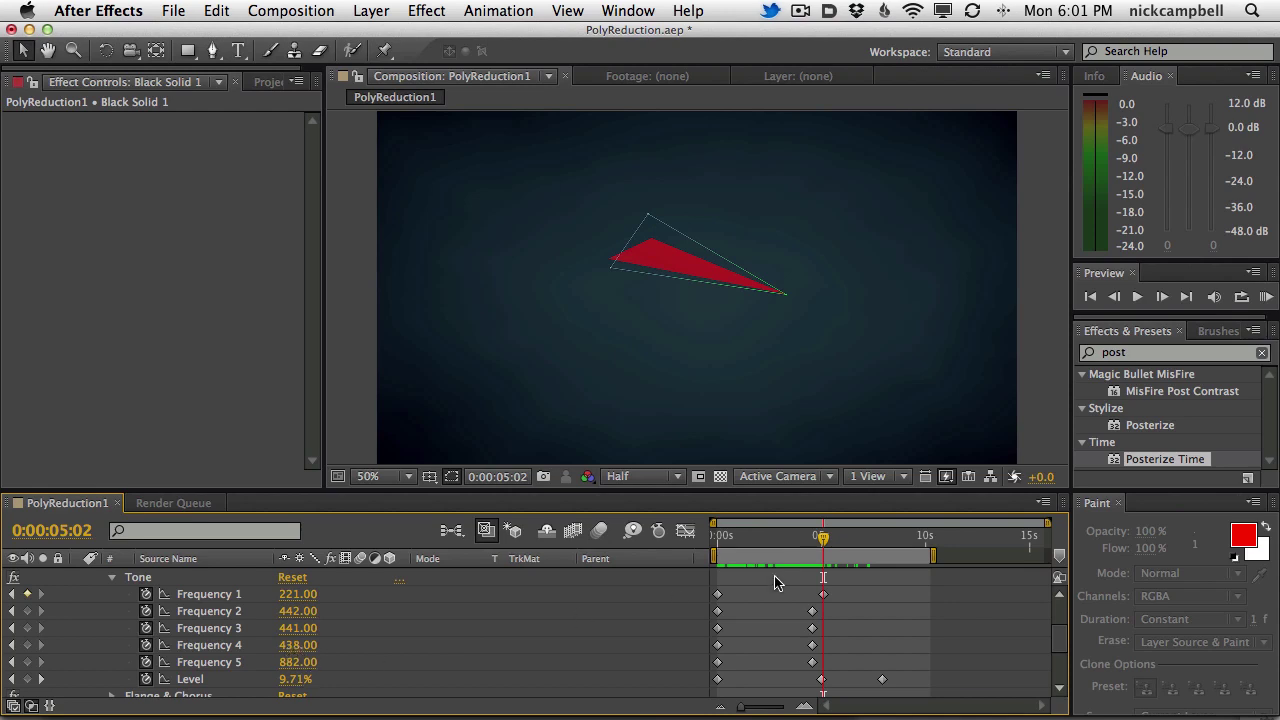
pyautogui.moveTo(820, 547)
pyautogui.mouseDown()
pyautogui.moveTo(716, 540)
pyautogui.moveTo(951, 543)
pyautogui.mouseUp()
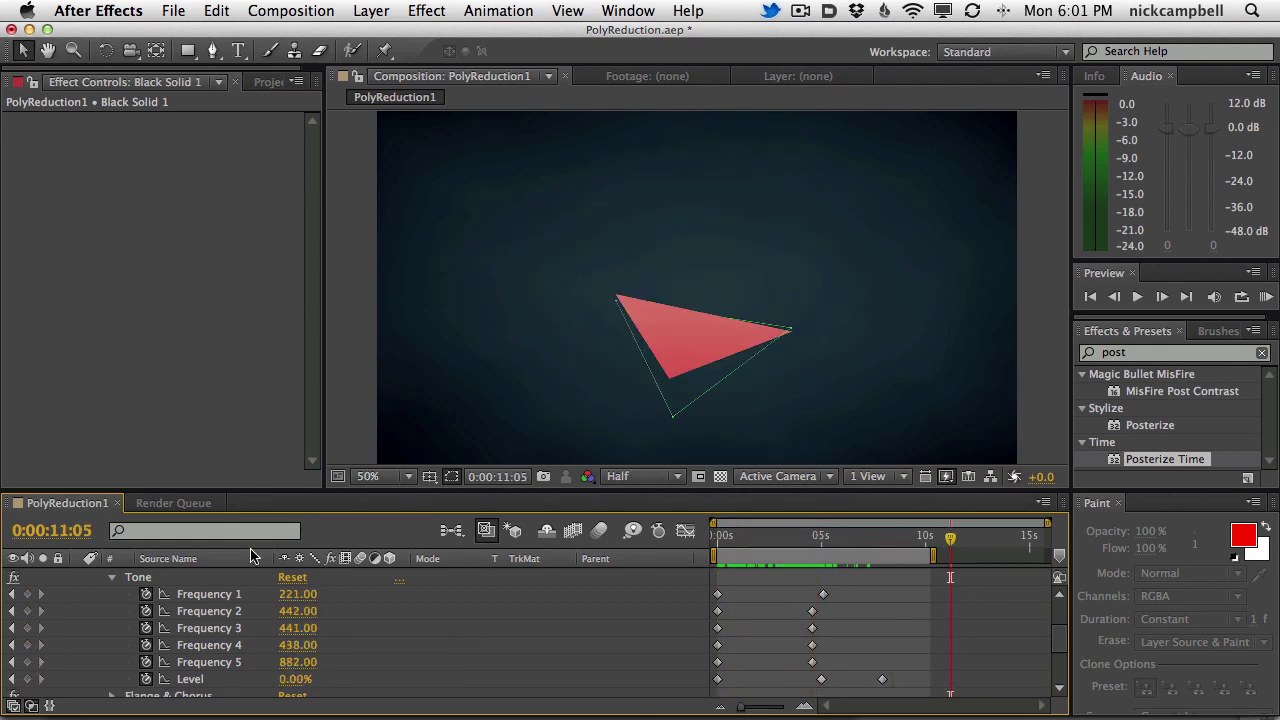
pyautogui.scroll(3, 403, 620)
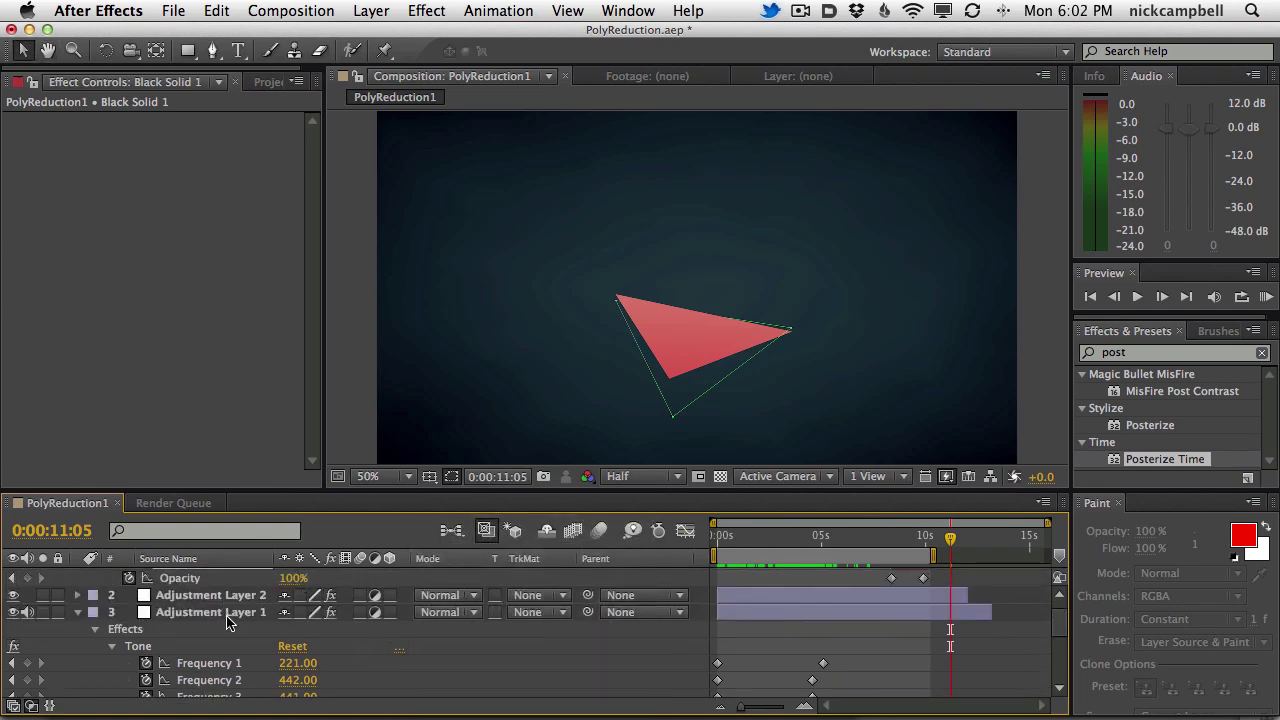
# - Collapse the Tone effect and select Adjustment Layer 2 to check Posterize Time at 12 fps
pyautogui.scroll(-1, 178, 640)
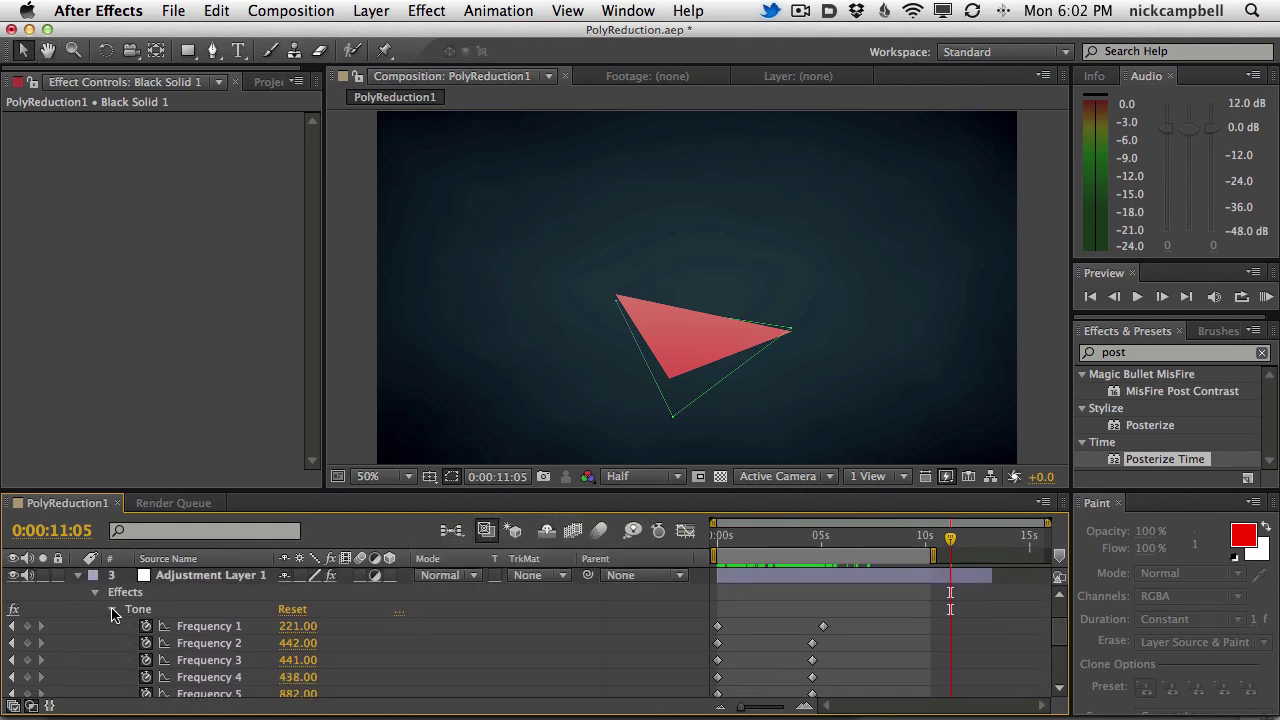
pyautogui.click(112, 609)
pyautogui.scroll(2, 214, 648)
pyautogui.click(213, 616)
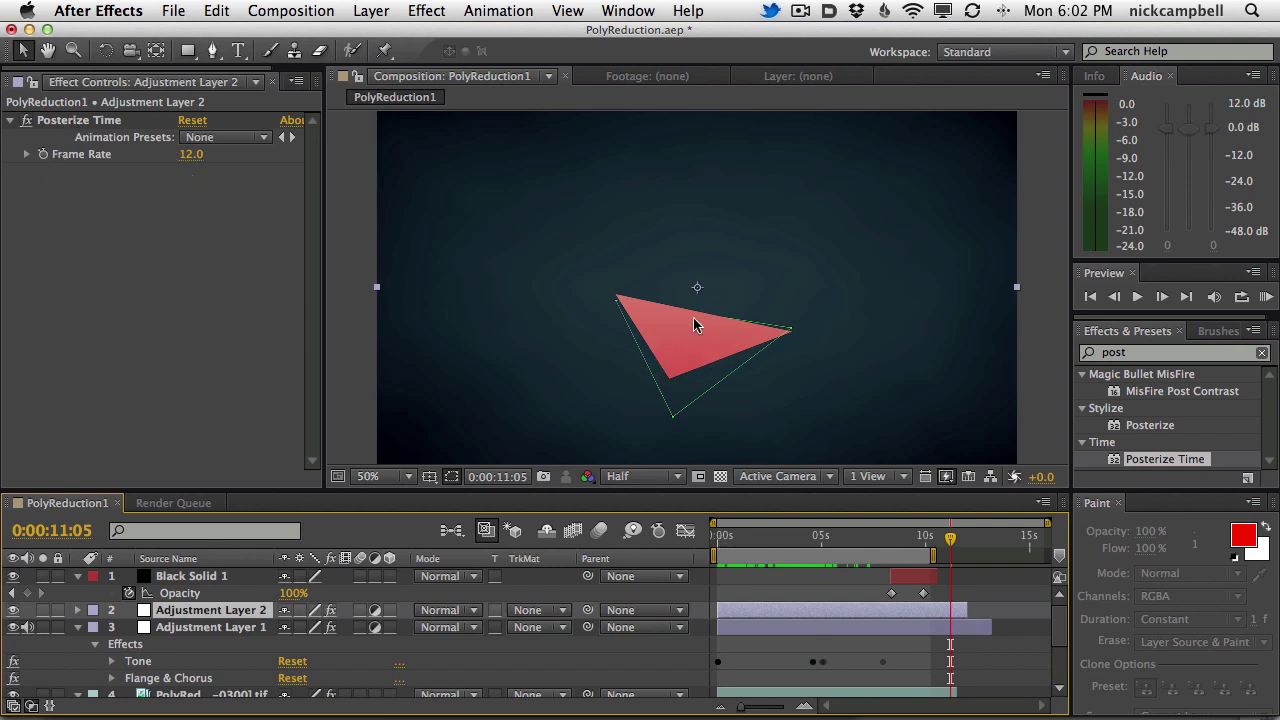
# - Select Black Solid 1 and review the animation from about 3 to 9 seconds
pyautogui.moveTo(749, 540)
pyautogui.mouseDown()
pyautogui.moveTo(846, 538)
pyautogui.moveTo(727, 538)
pyautogui.mouseUp()
pyautogui.click(166, 580)
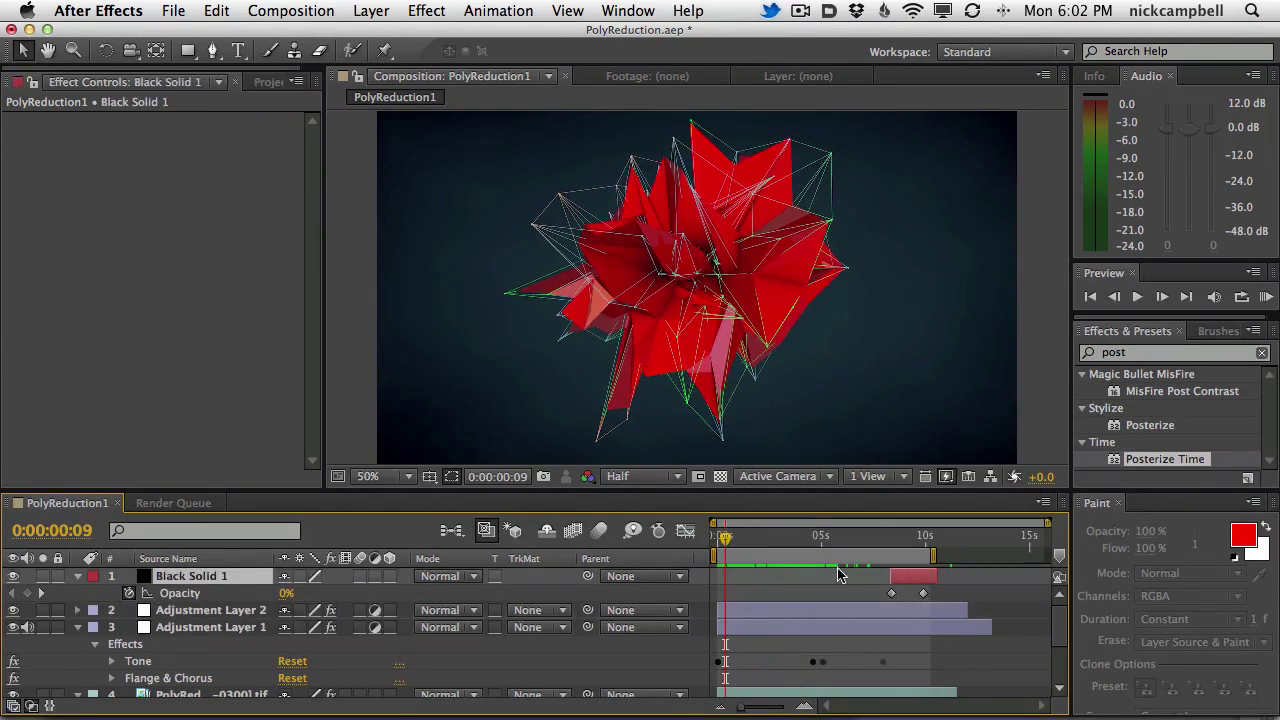
pyautogui.moveTo(885, 545)
pyautogui.mouseDown()
pyautogui.moveTo(929, 541)
pyautogui.moveTo(850, 541)
pyautogui.mouseUp()
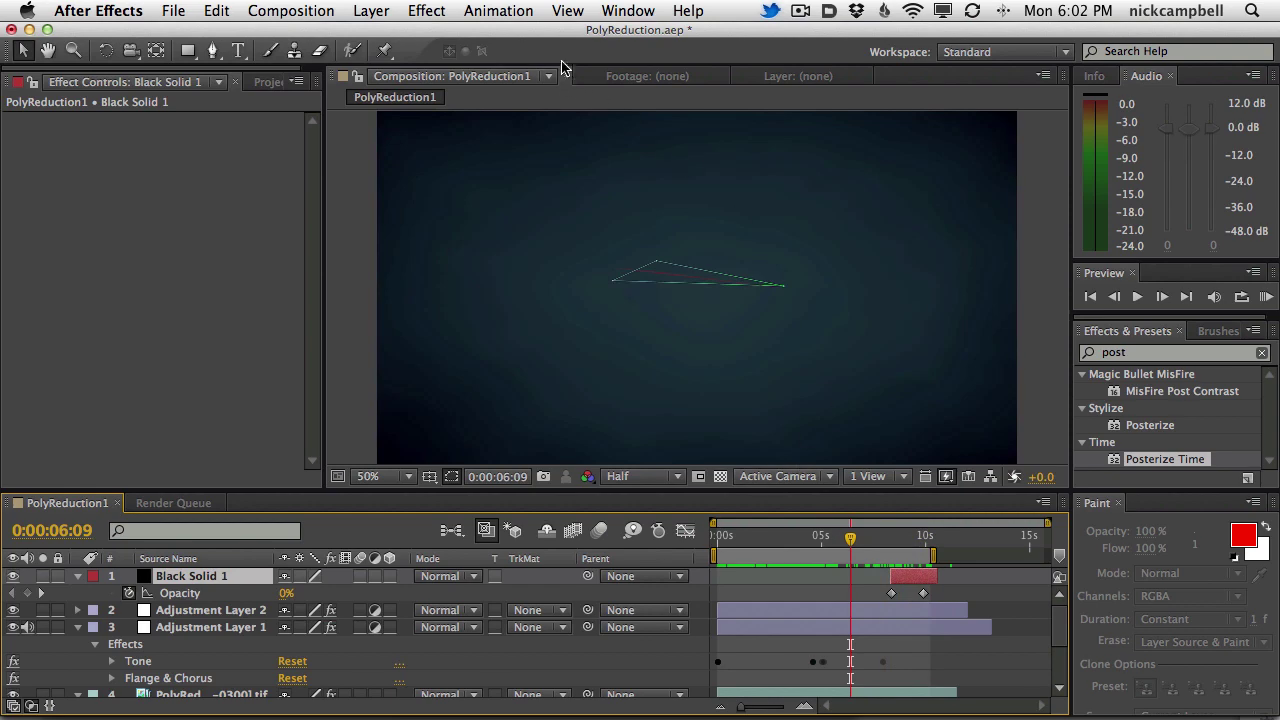